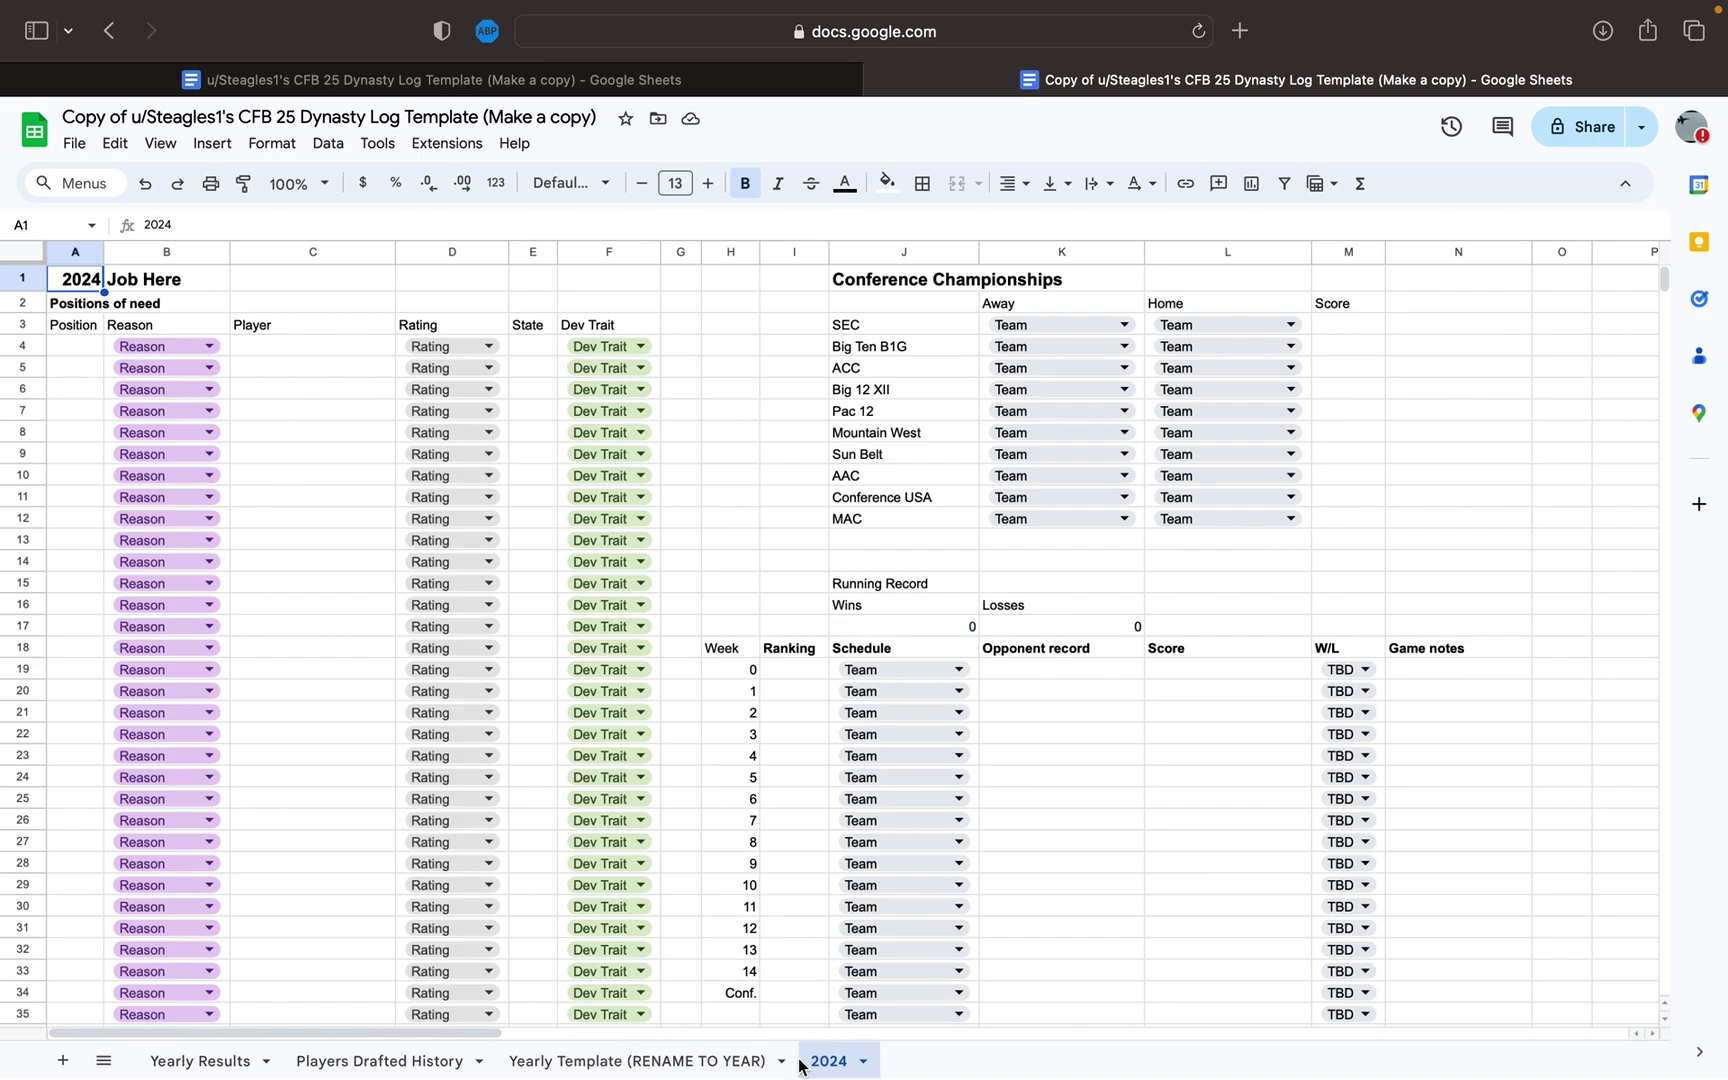
left_click(706, 1062)
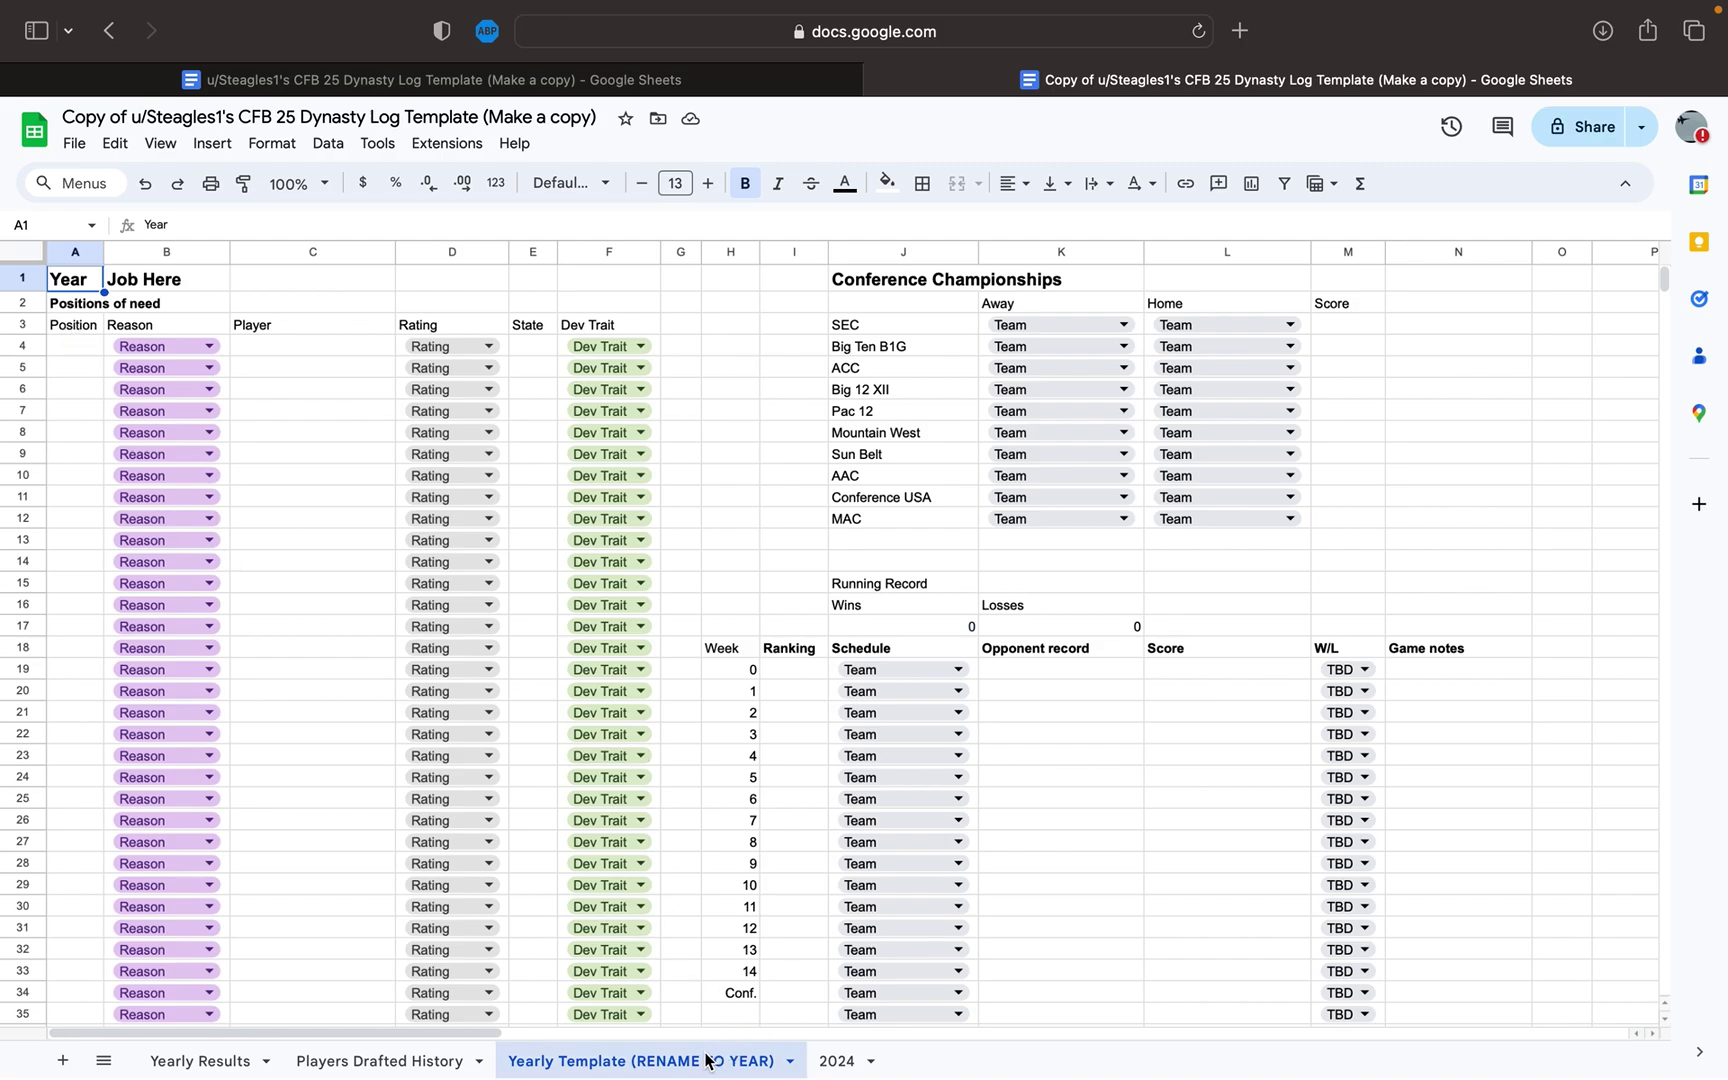
left_click(838, 1064)
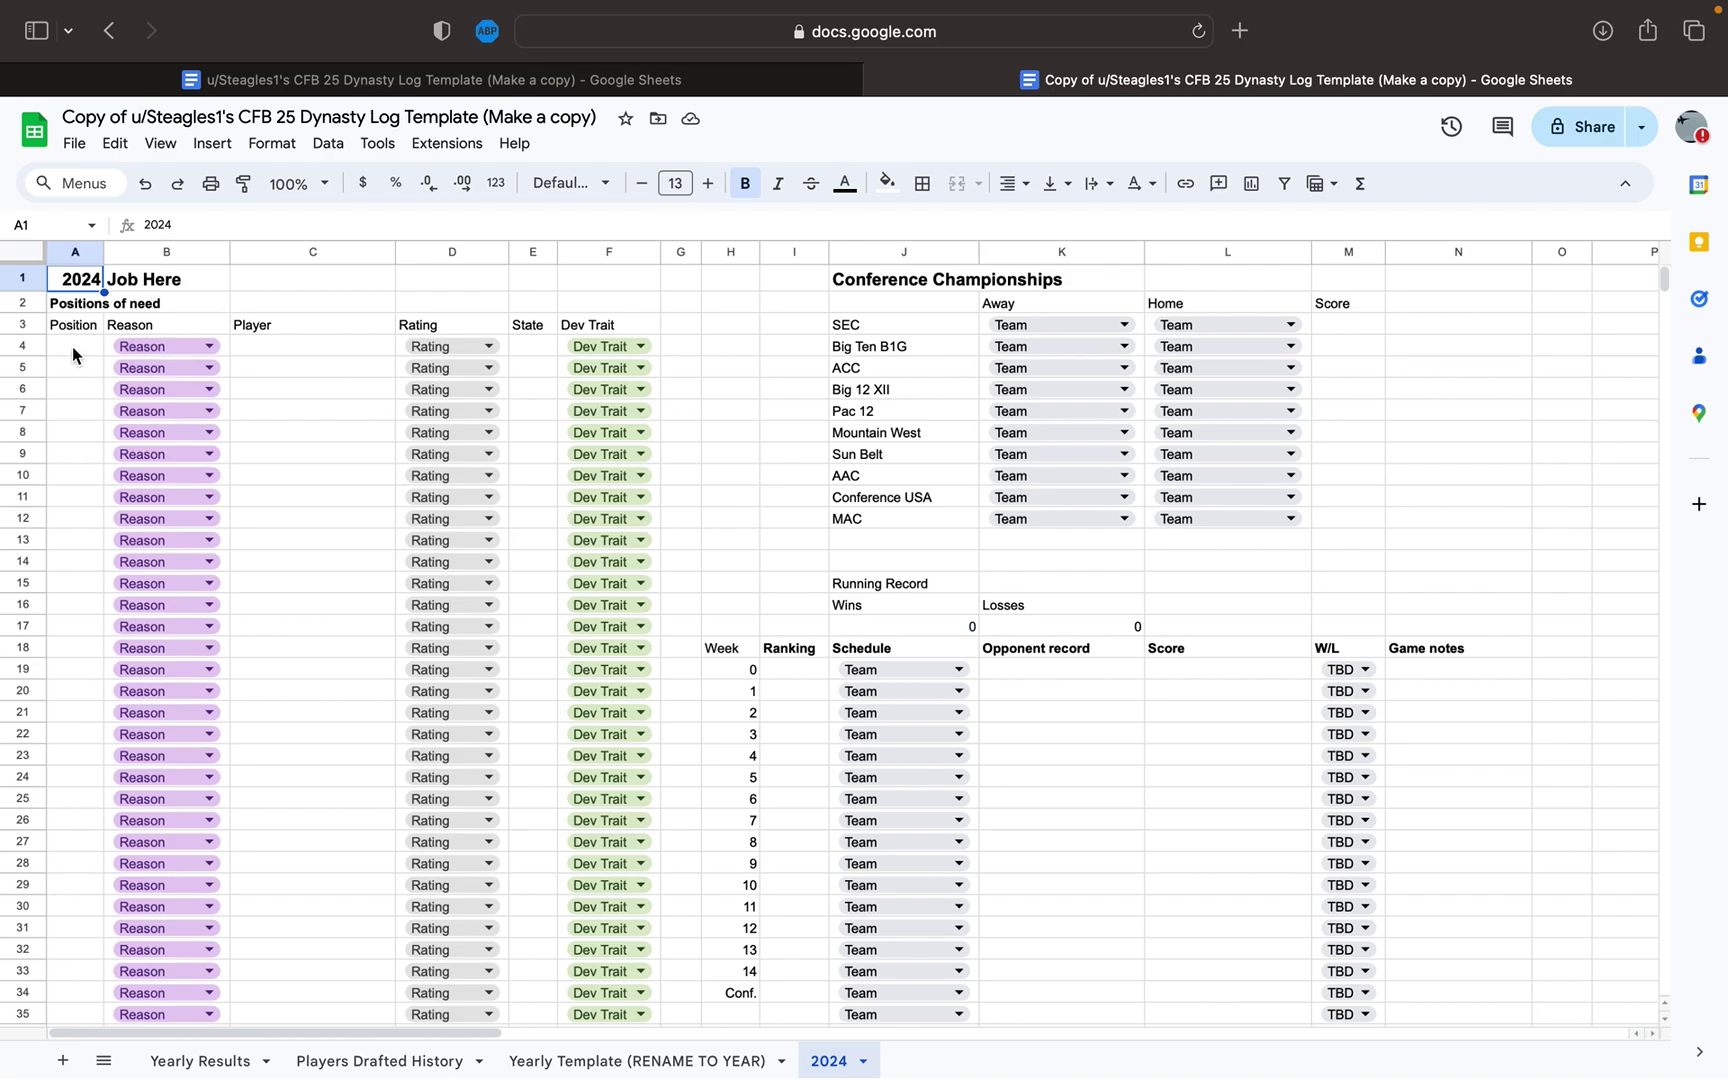
left_click(140, 346)
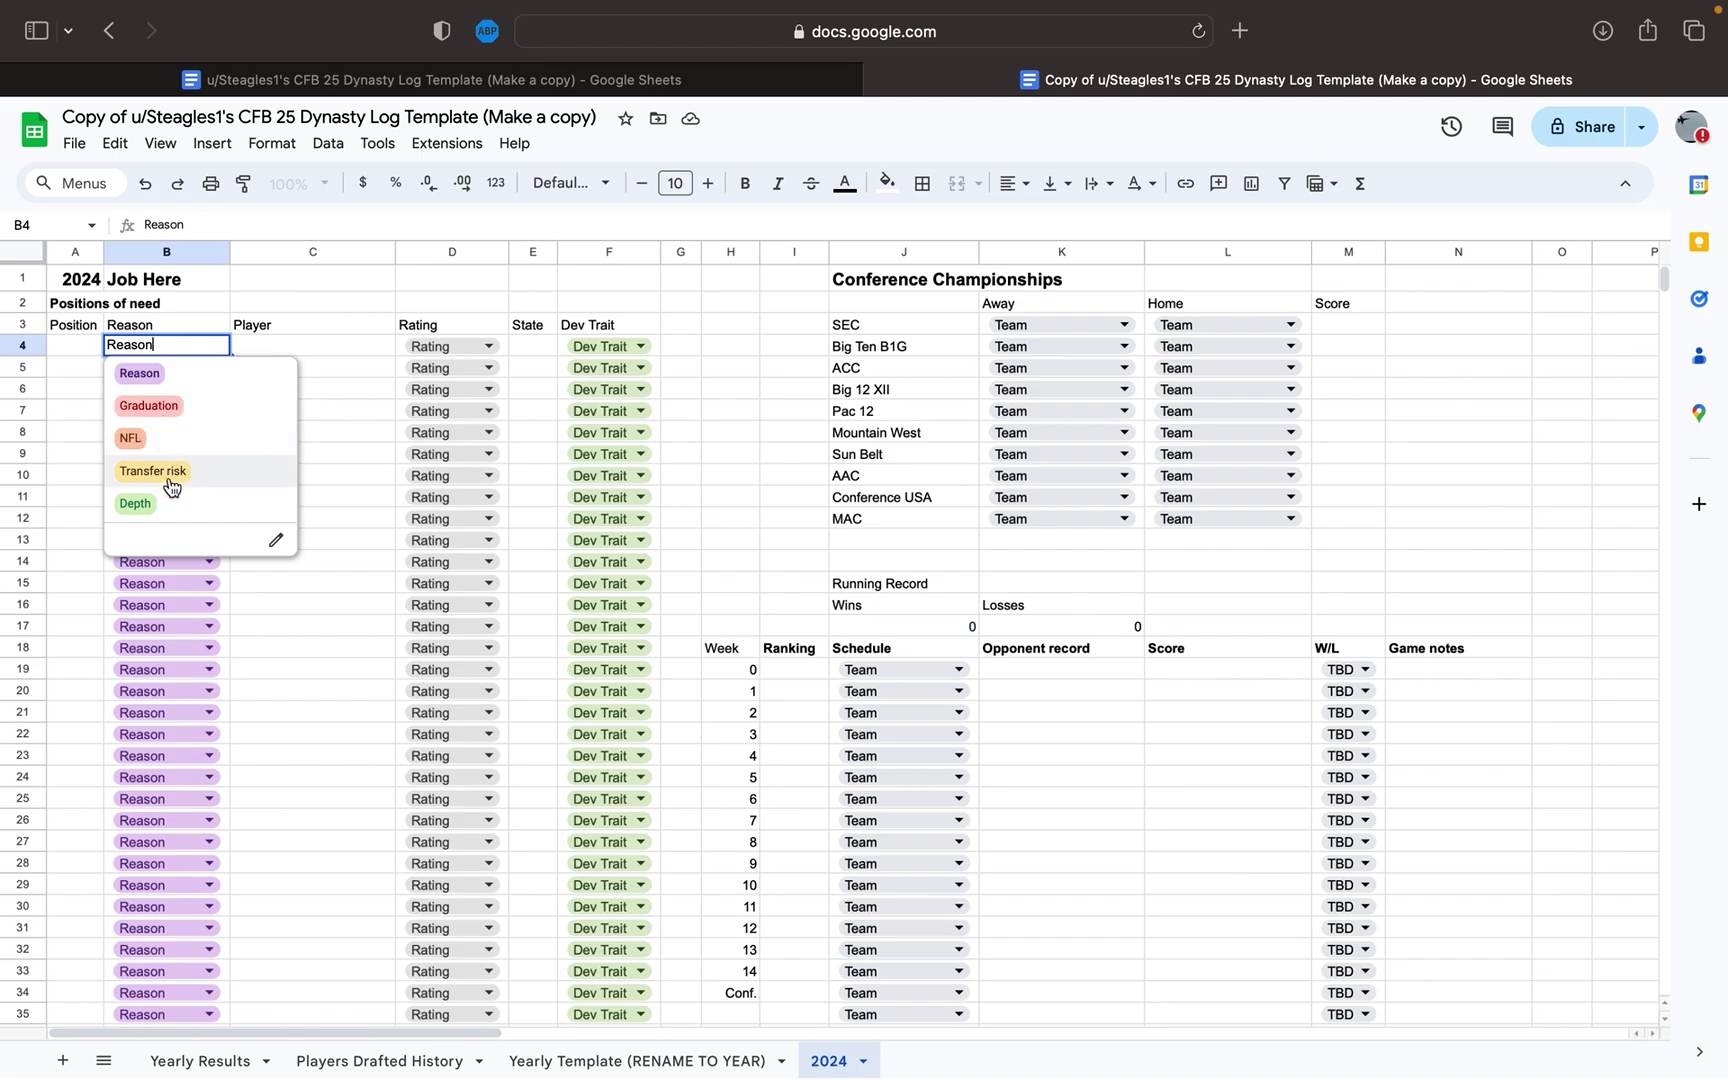
left_click(385, 350)
left_click(448, 352)
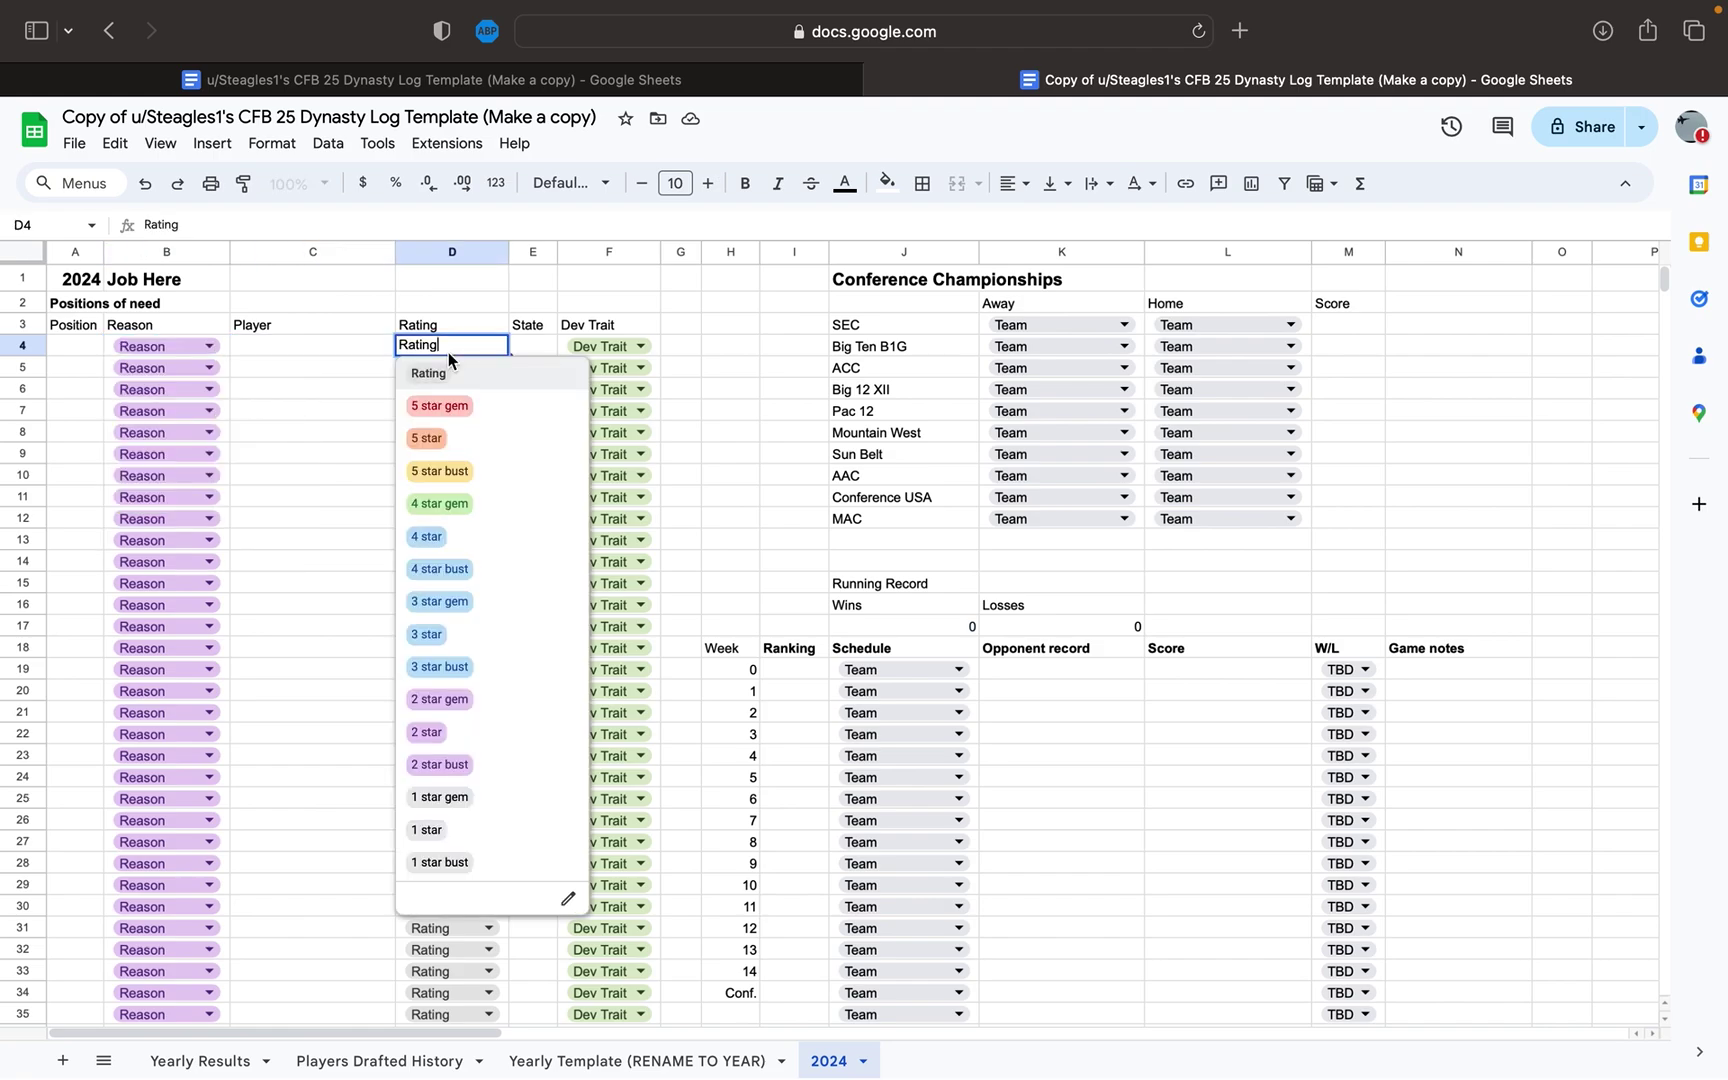
left_click(385, 411)
left_click(529, 346)
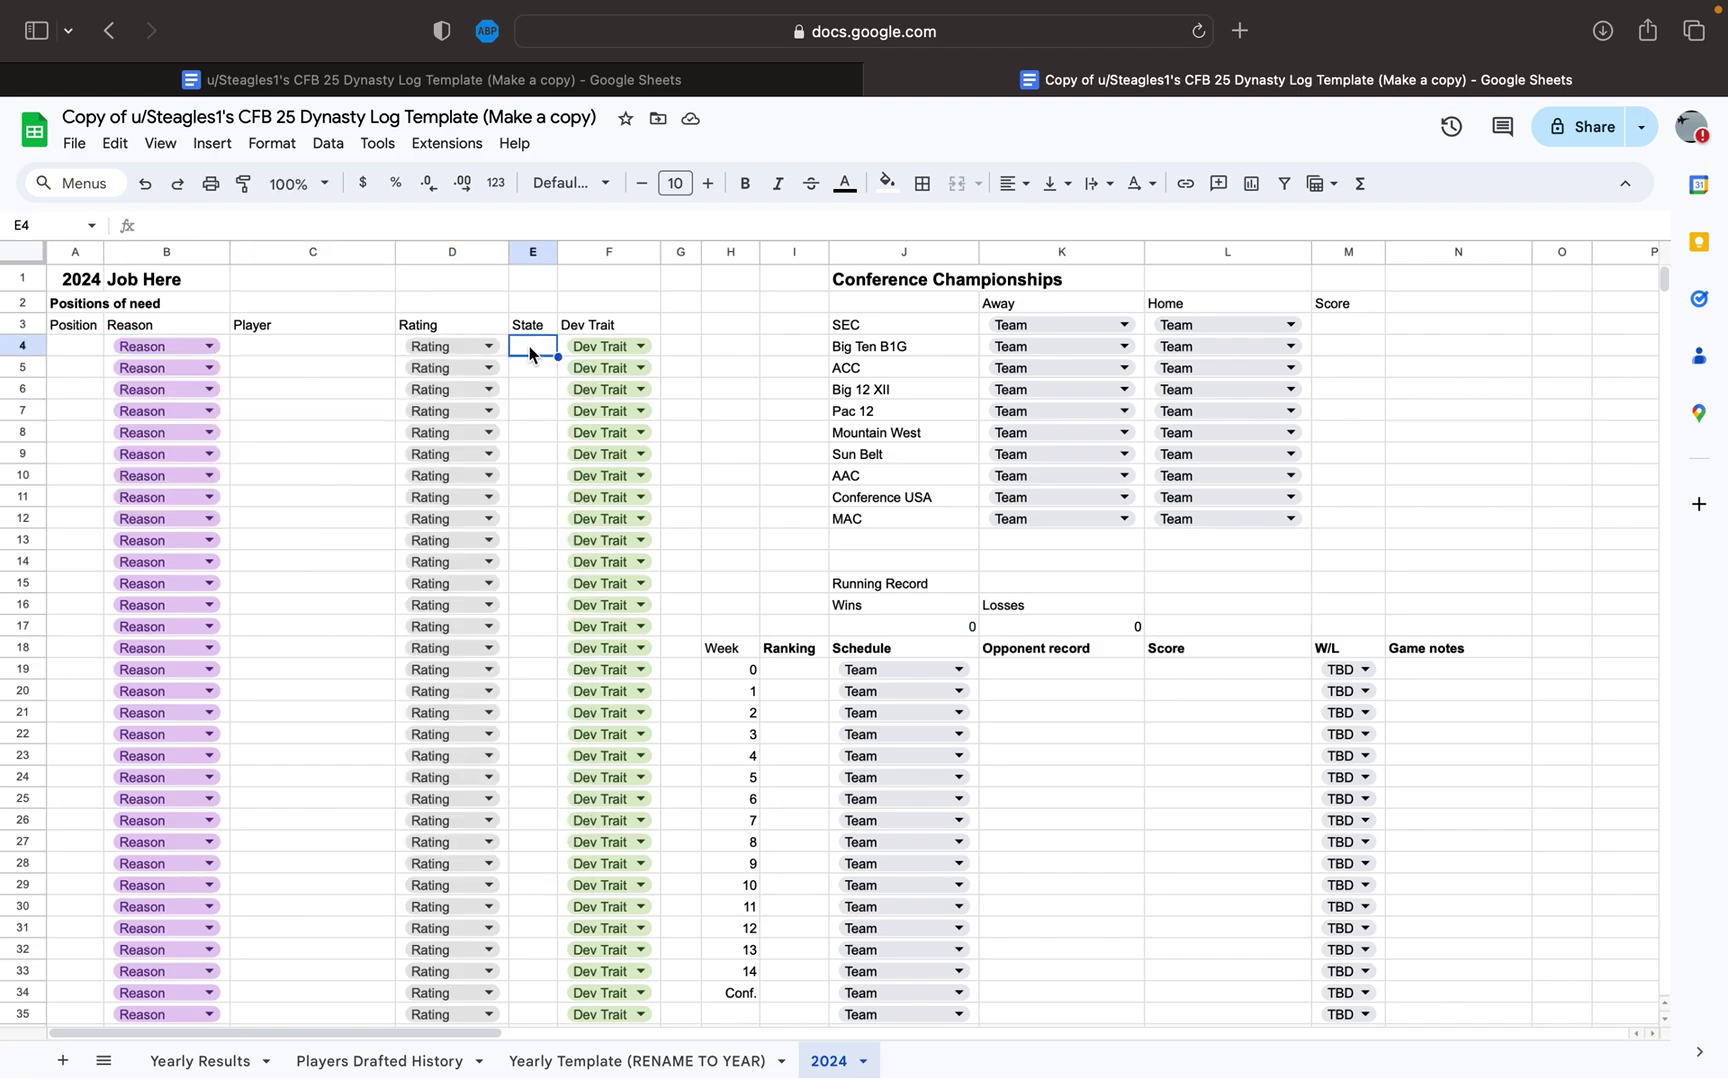
left_click(575, 350)
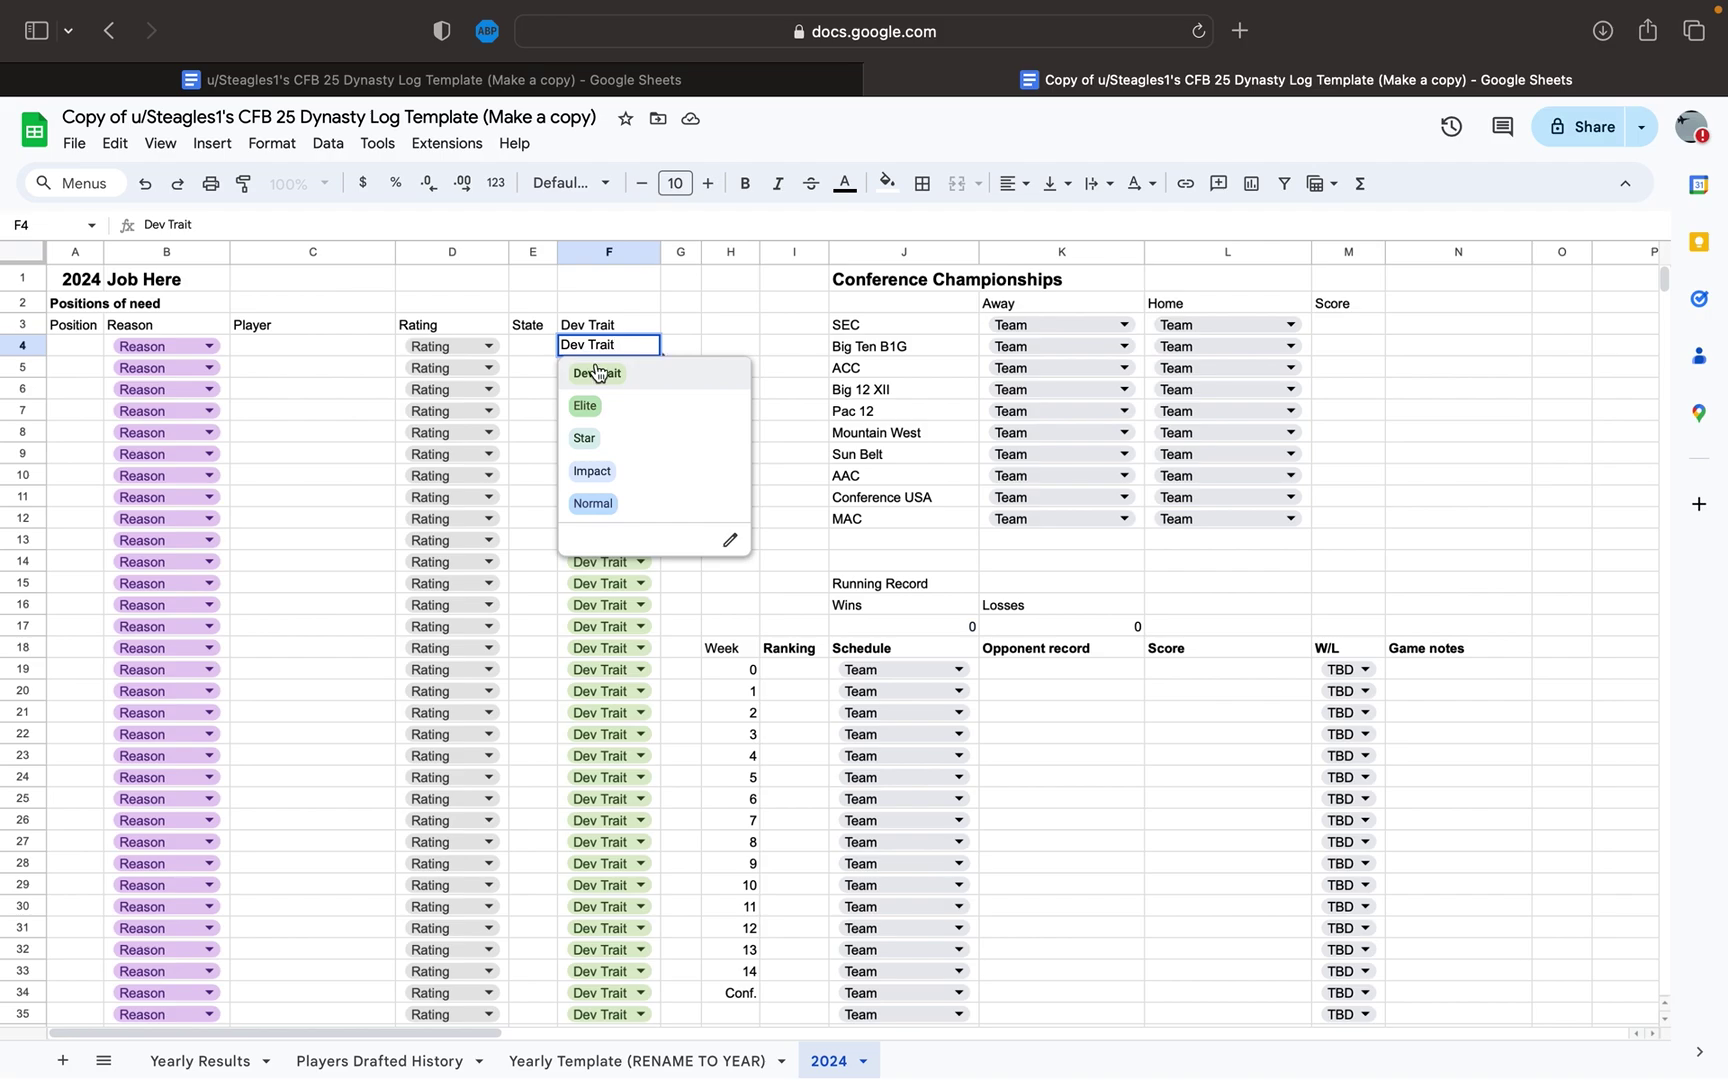
left_click(741, 346)
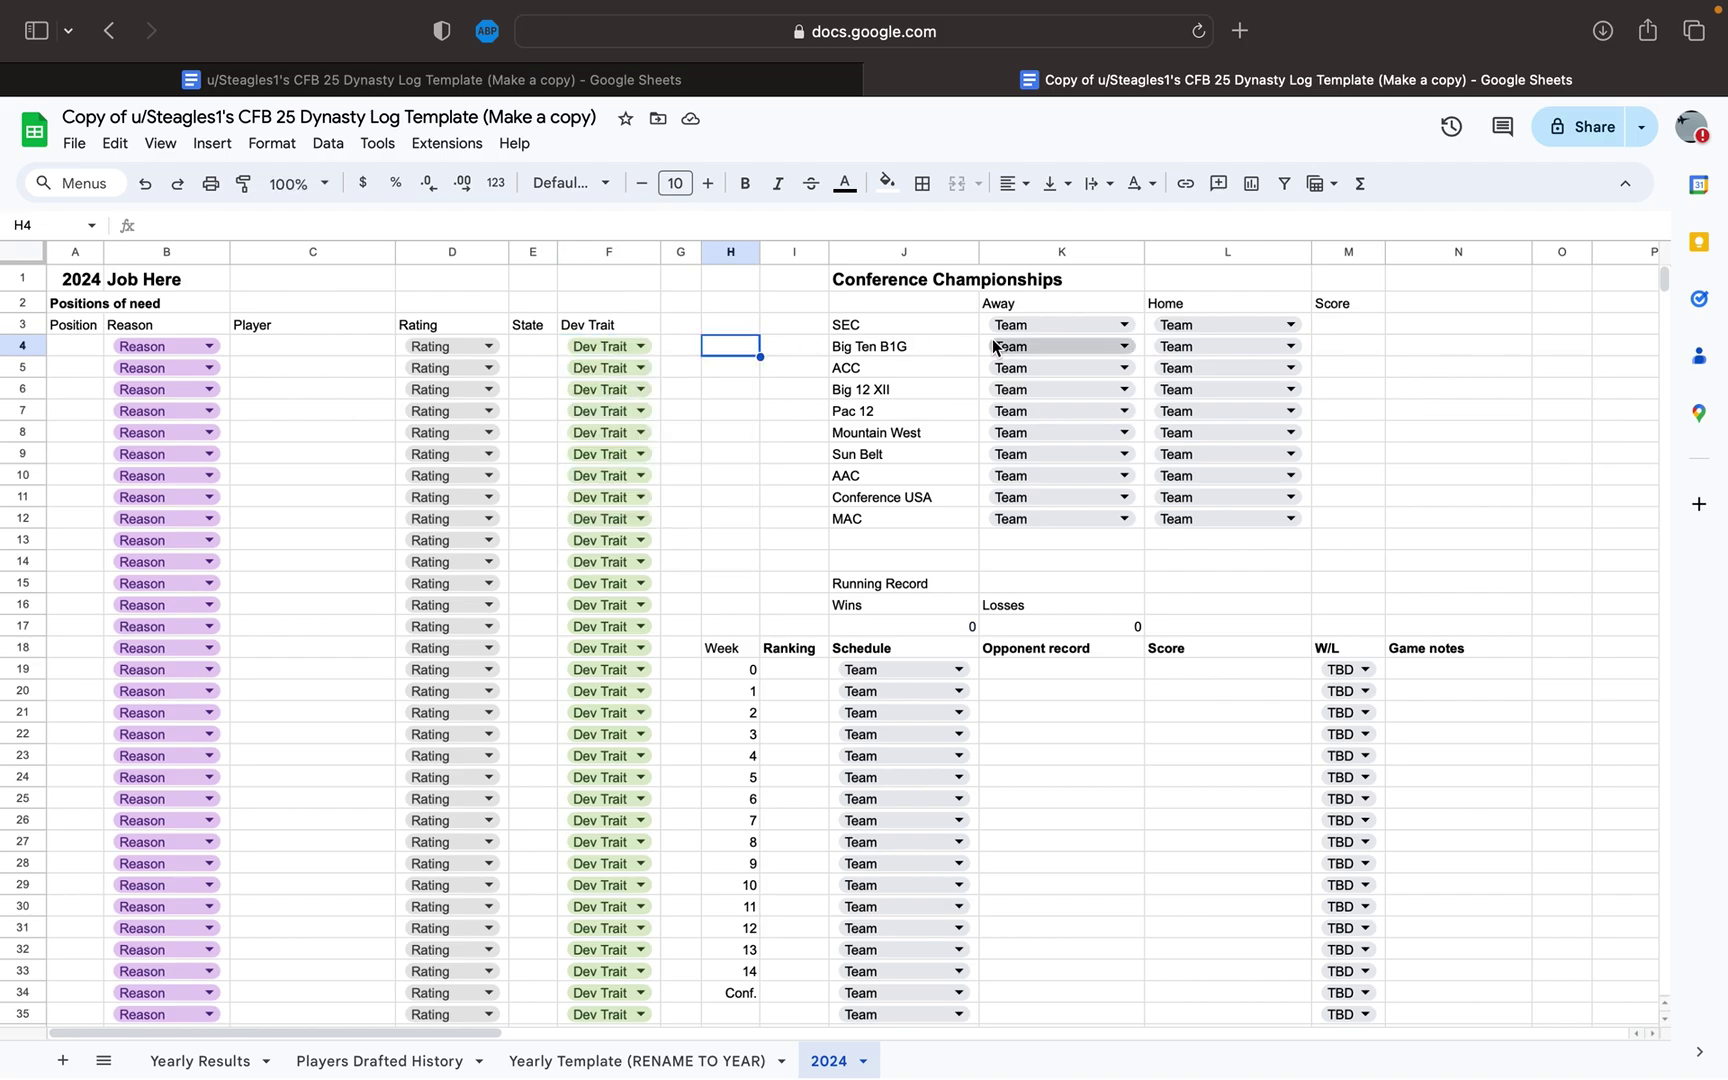
scroll(824, 526, "down", 3)
scroll(824, 526, "right", 3)
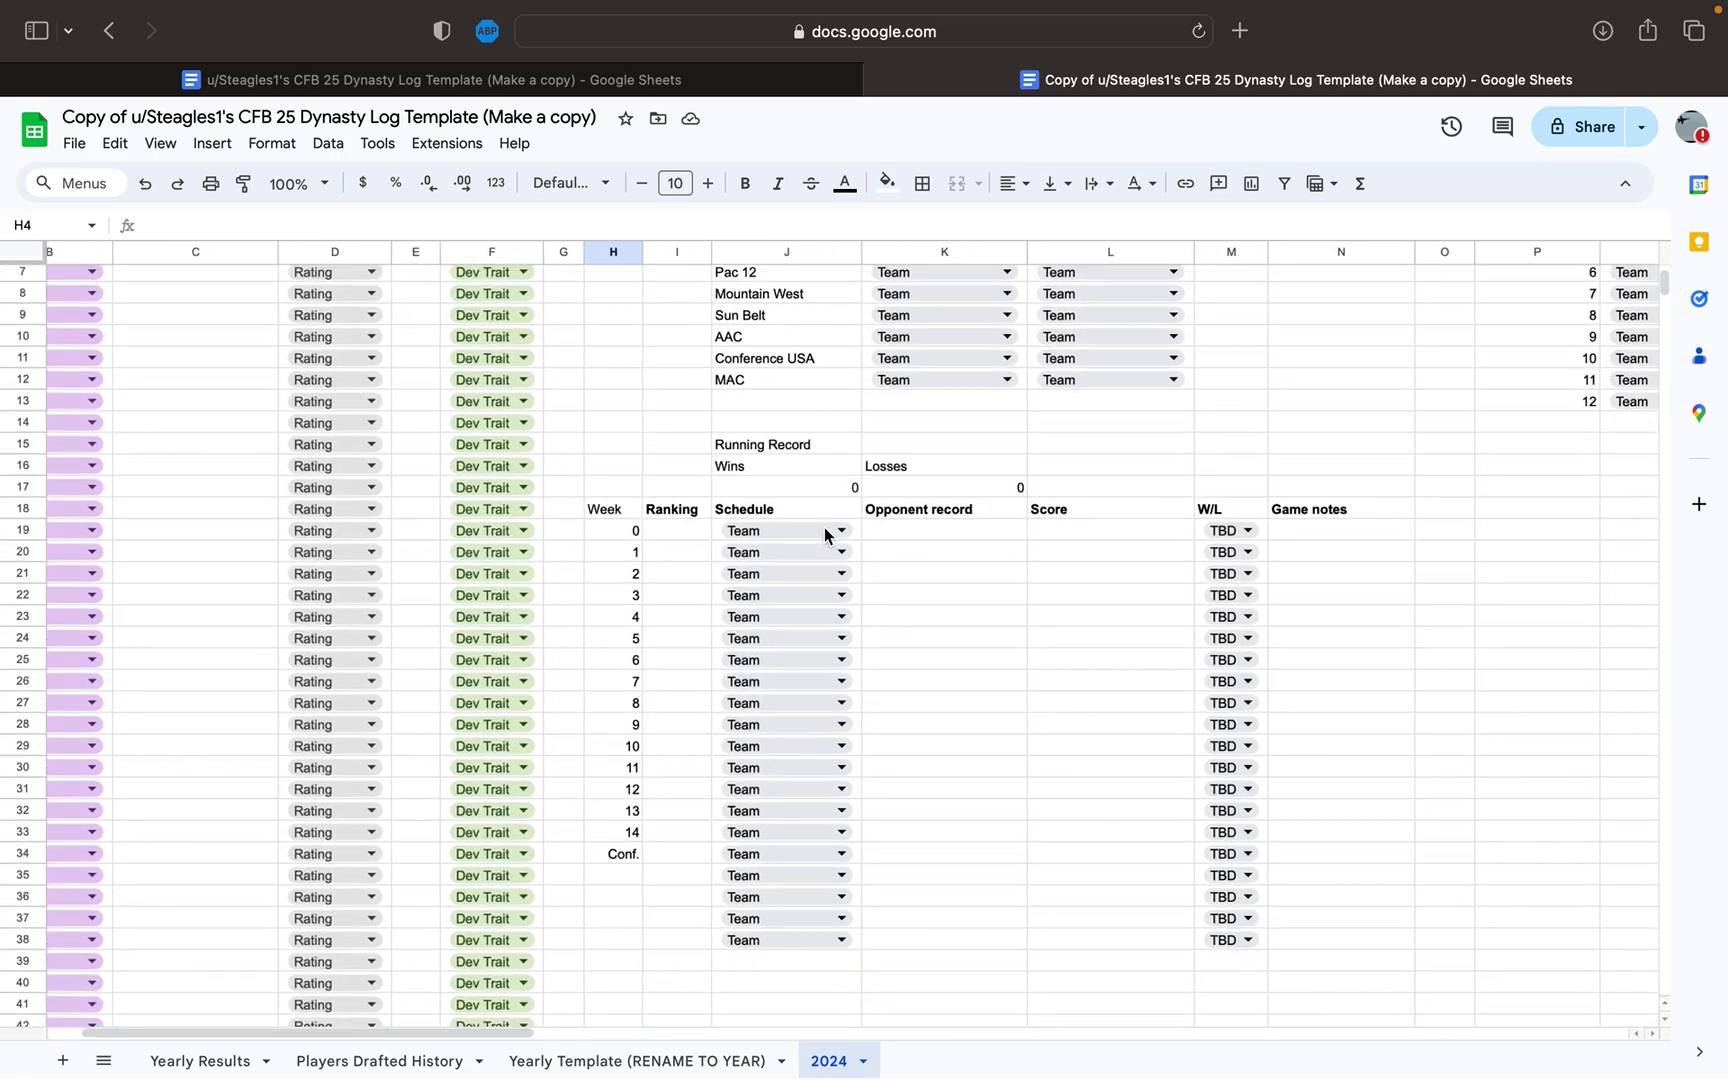
scroll(824, 526, "up", 2)
scroll(824, 526, "down", 3)
scroll(824, 526, "right", 1)
scroll(895, 586, "up", 4)
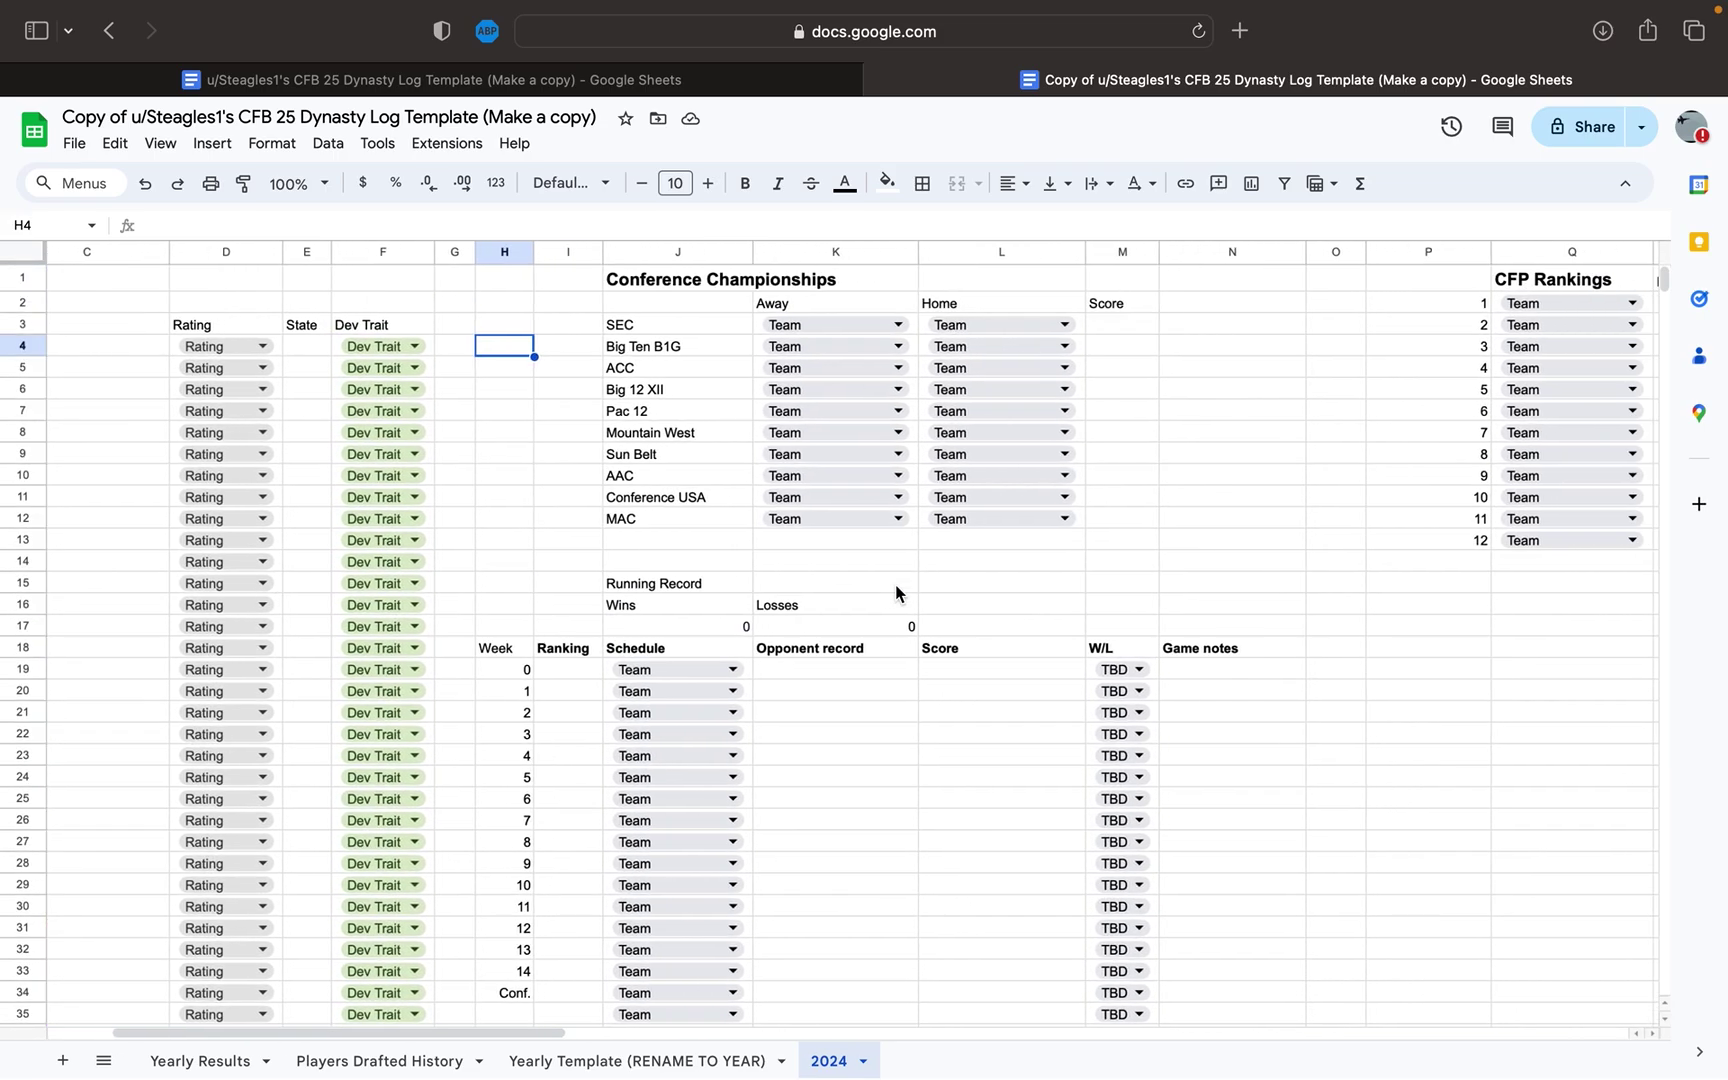
scroll(1146, 359, "right", 5)
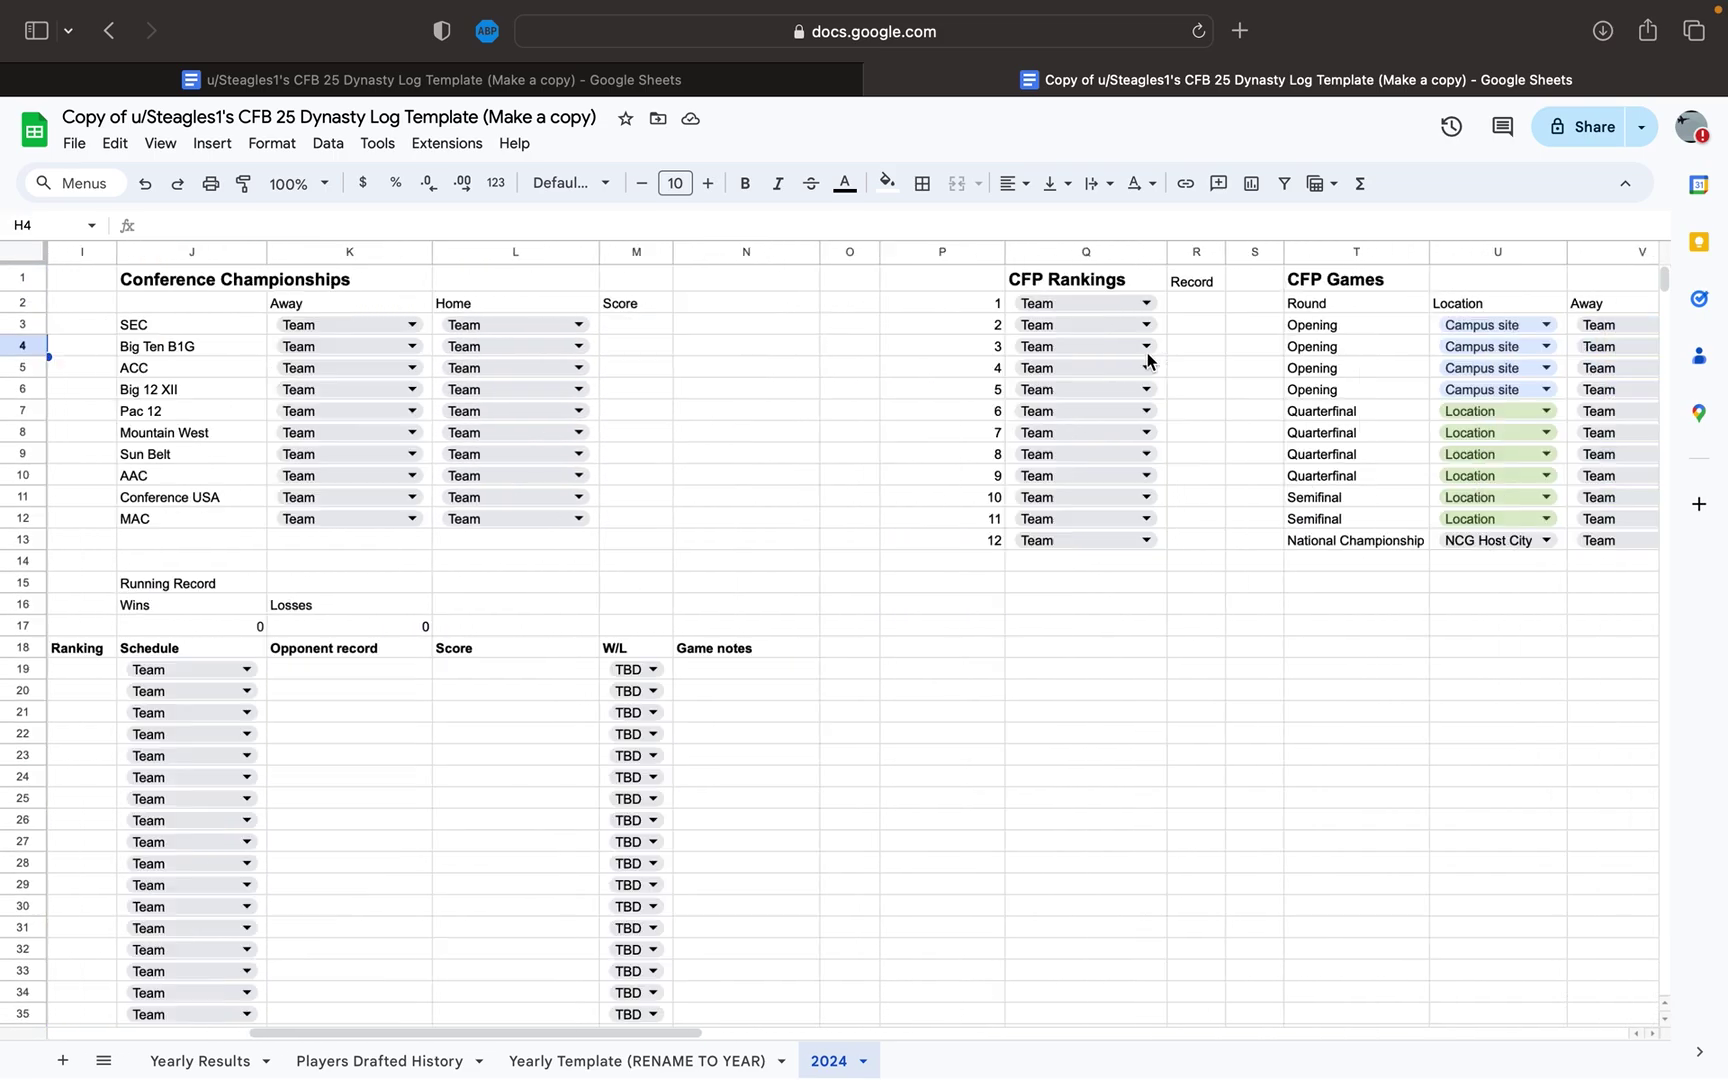
scroll(1148, 361, "right", 1)
scroll(806, 346, "right", 2)
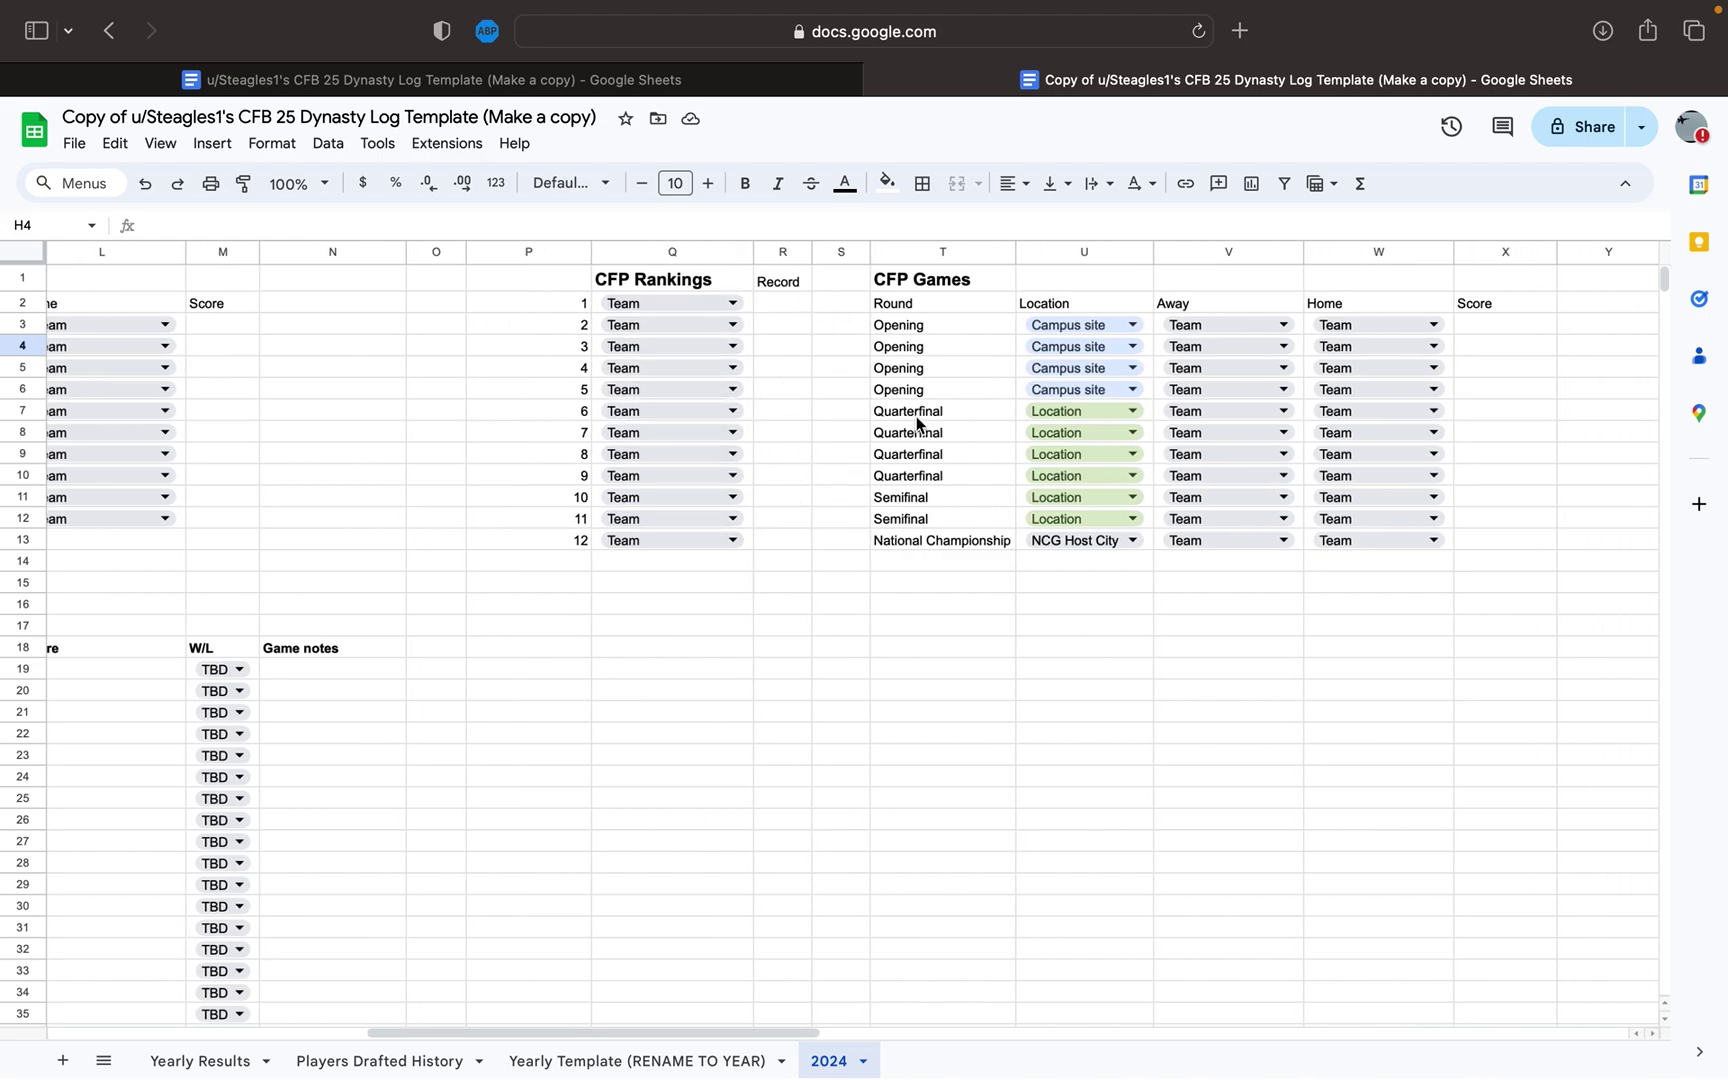
scroll(880, 400, "right", 3)
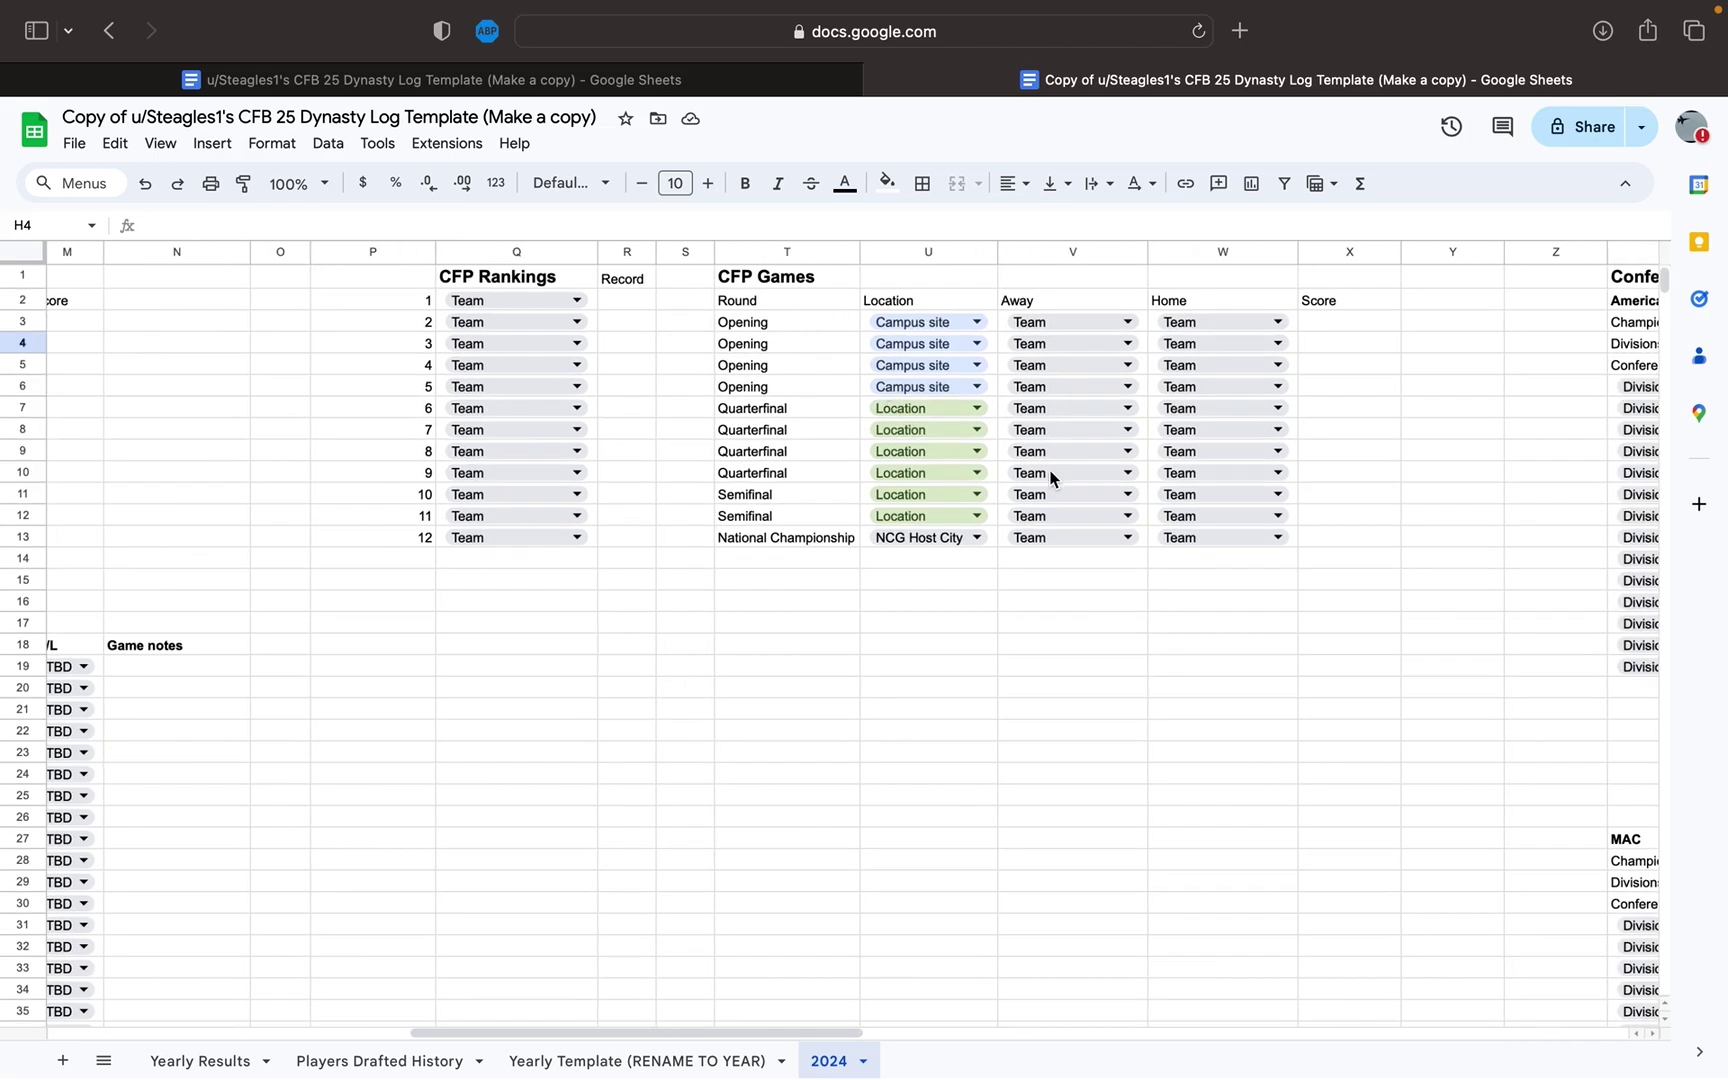
left_click(907, 412)
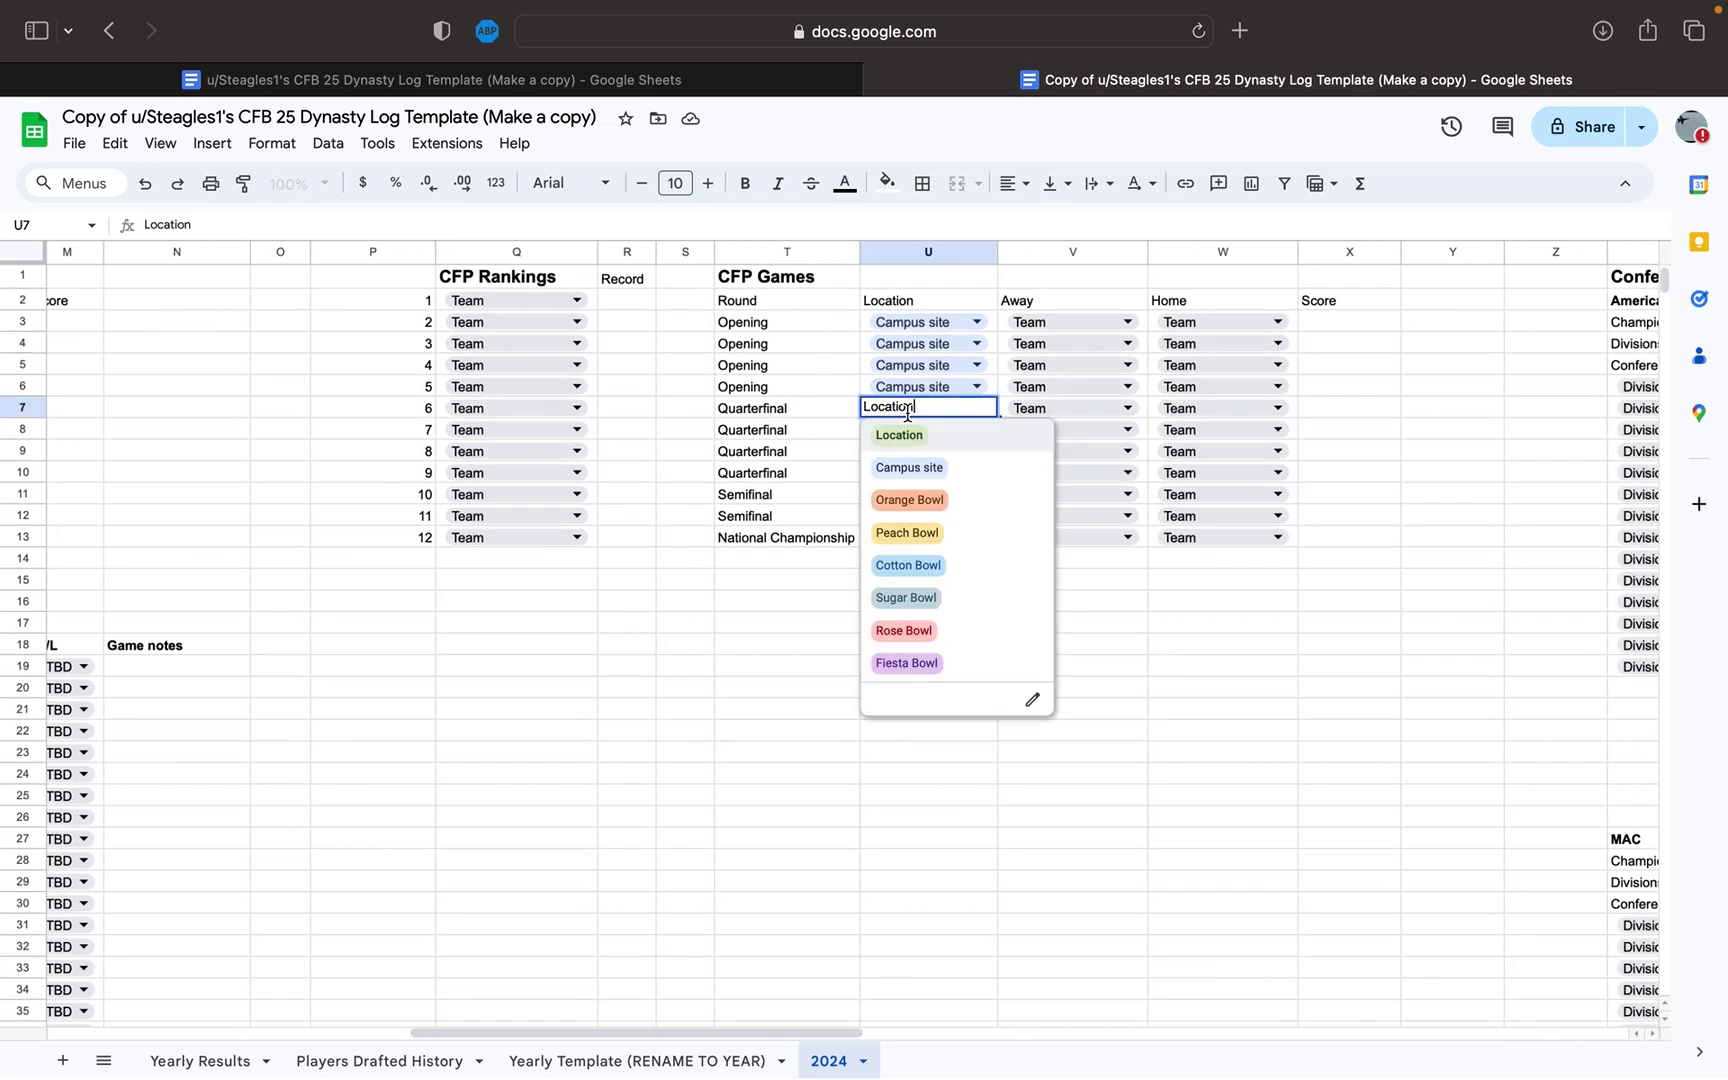
left_click(770, 600)
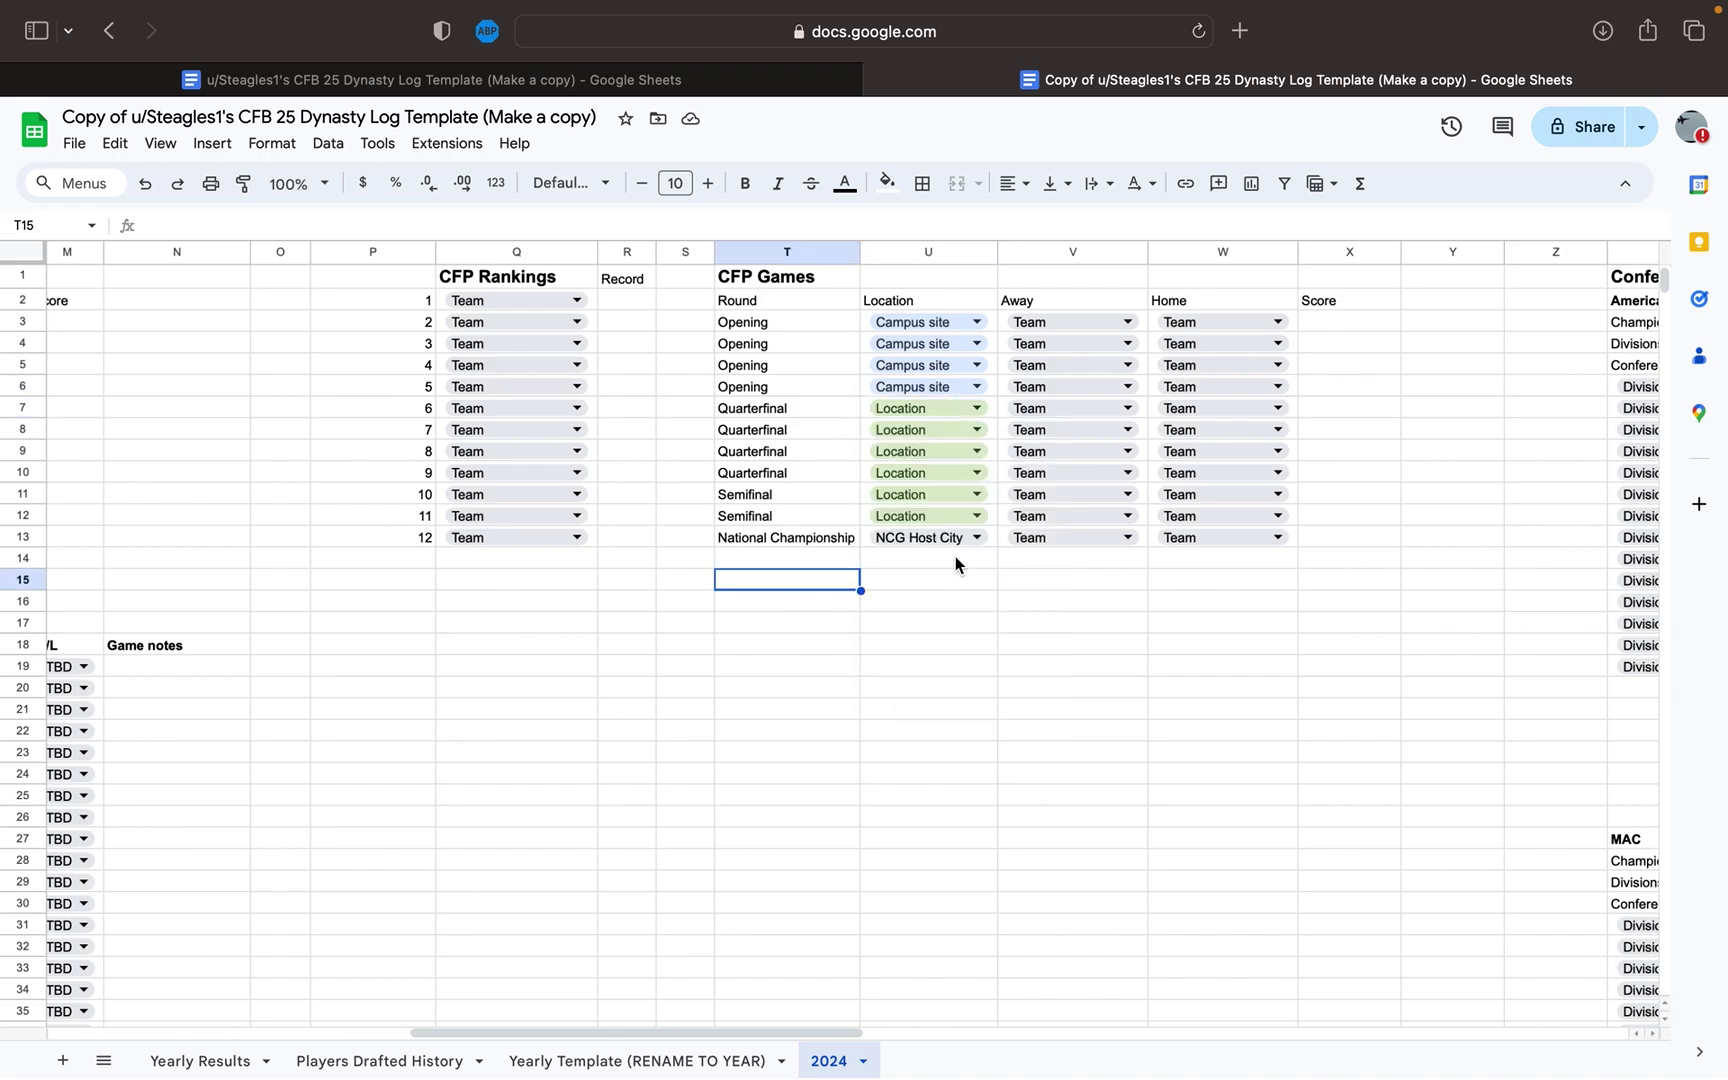
left_click(952, 535)
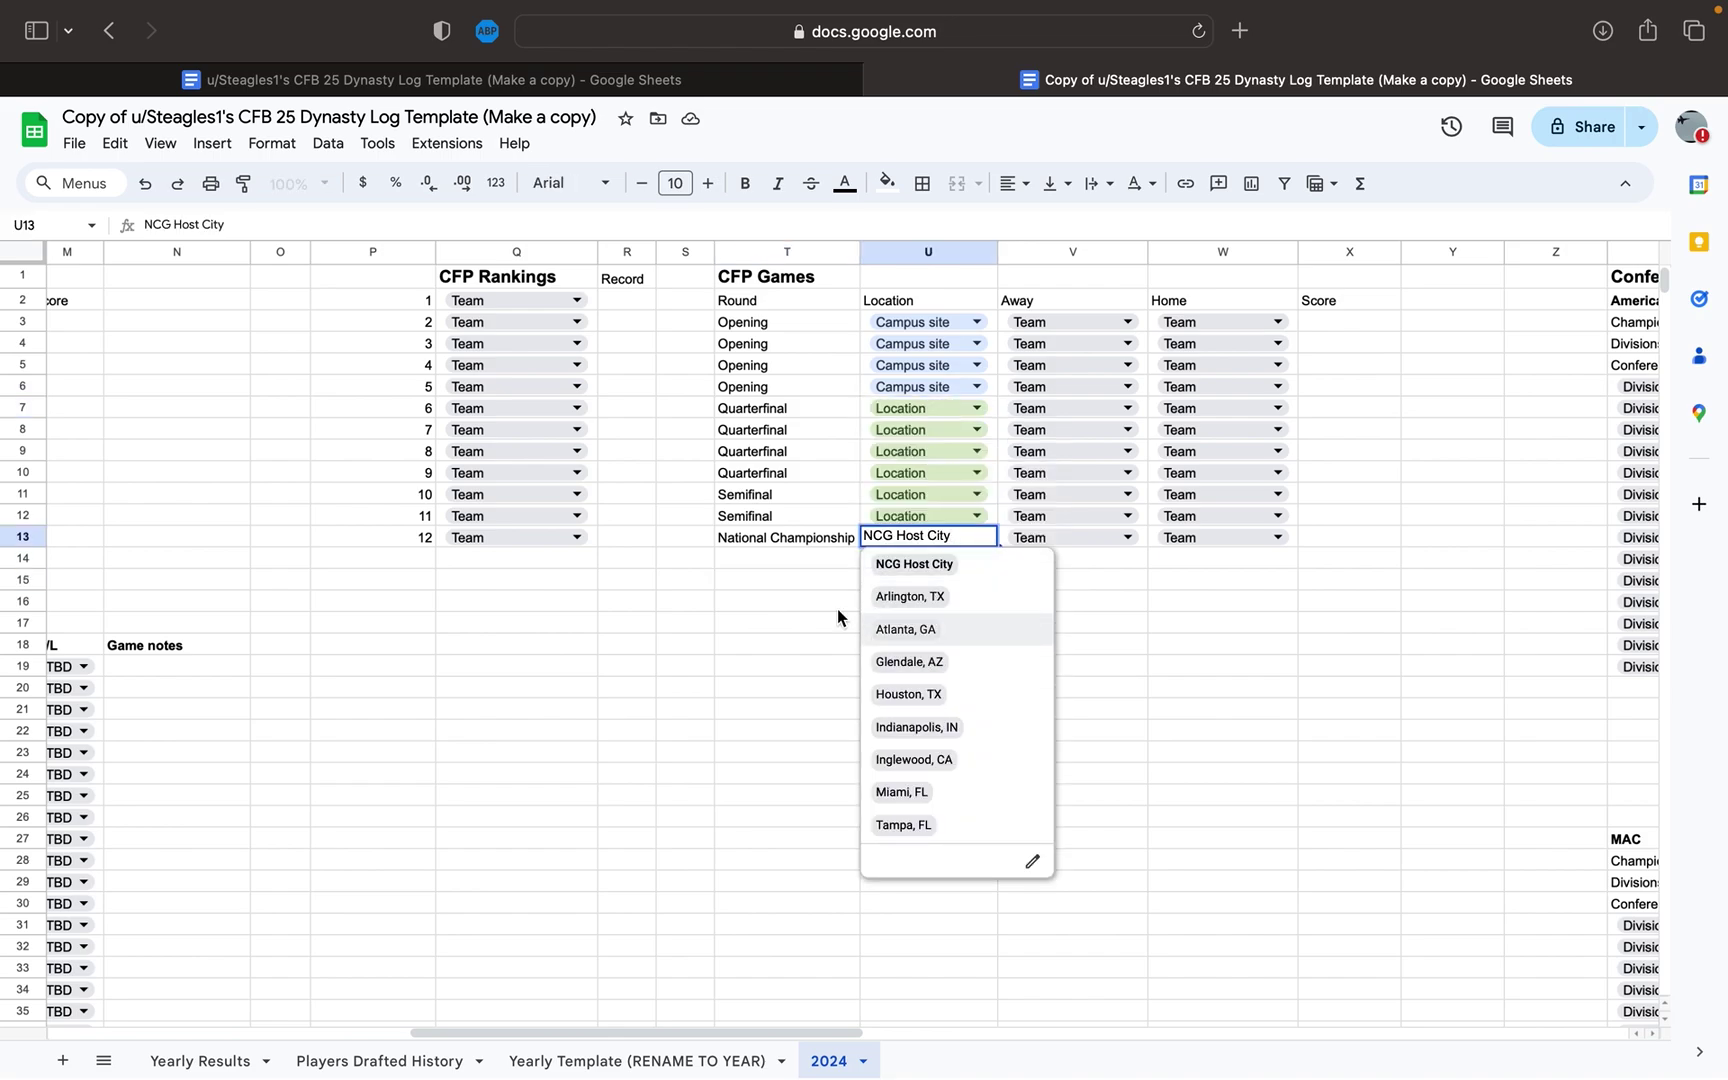
left_click(768, 602)
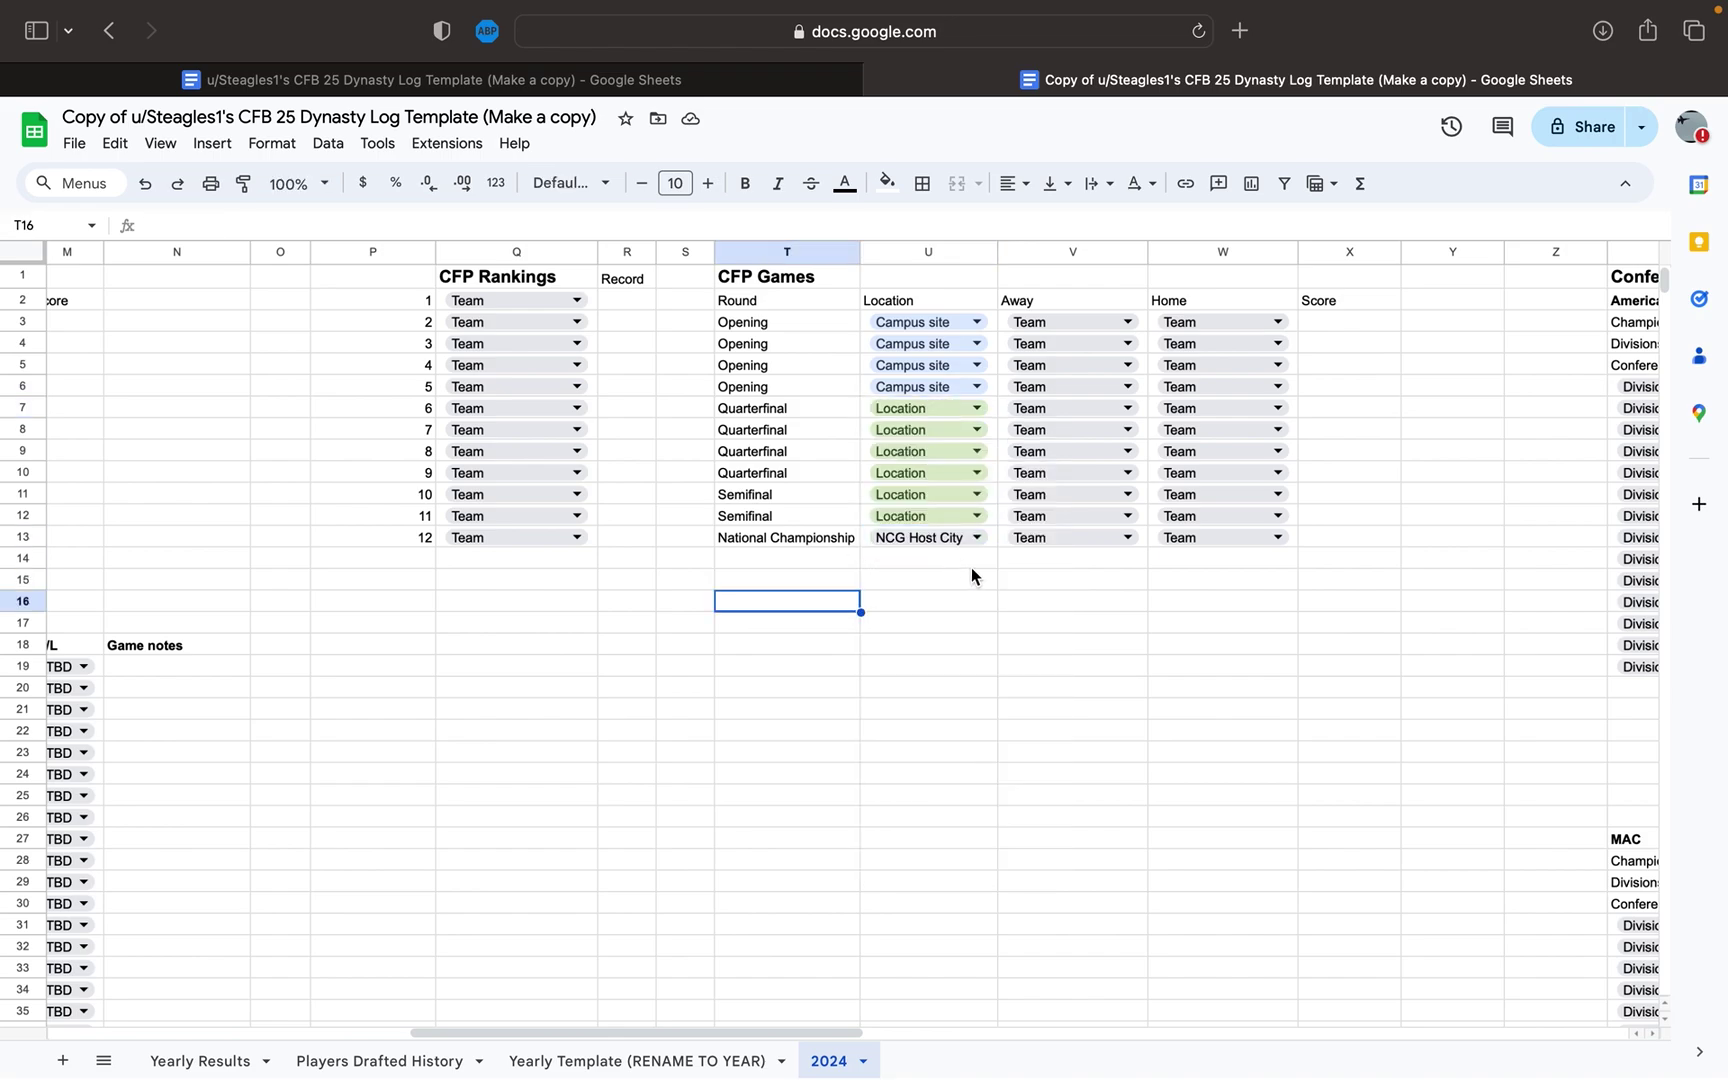
scroll(971, 567, "left", 10)
scroll(971, 567, "down", 2)
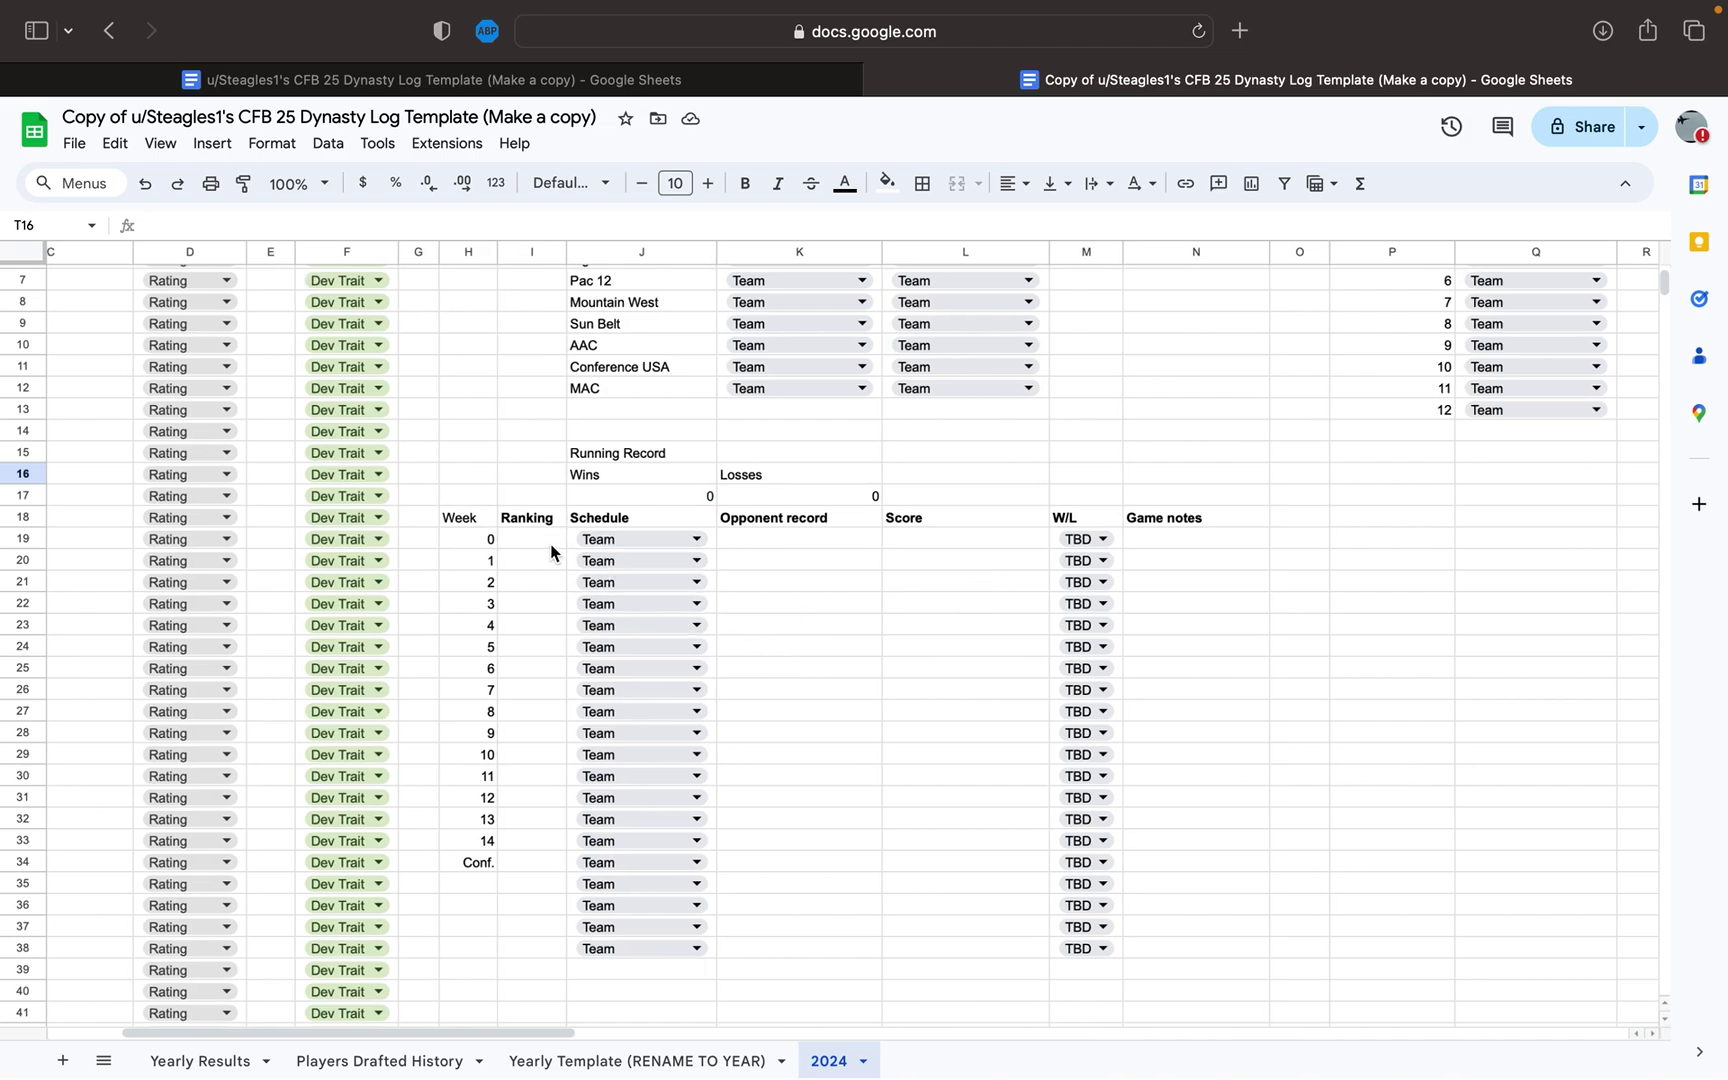
- Set the week 0 opponent to Air Force and mark that game a win
left_click(603, 538)
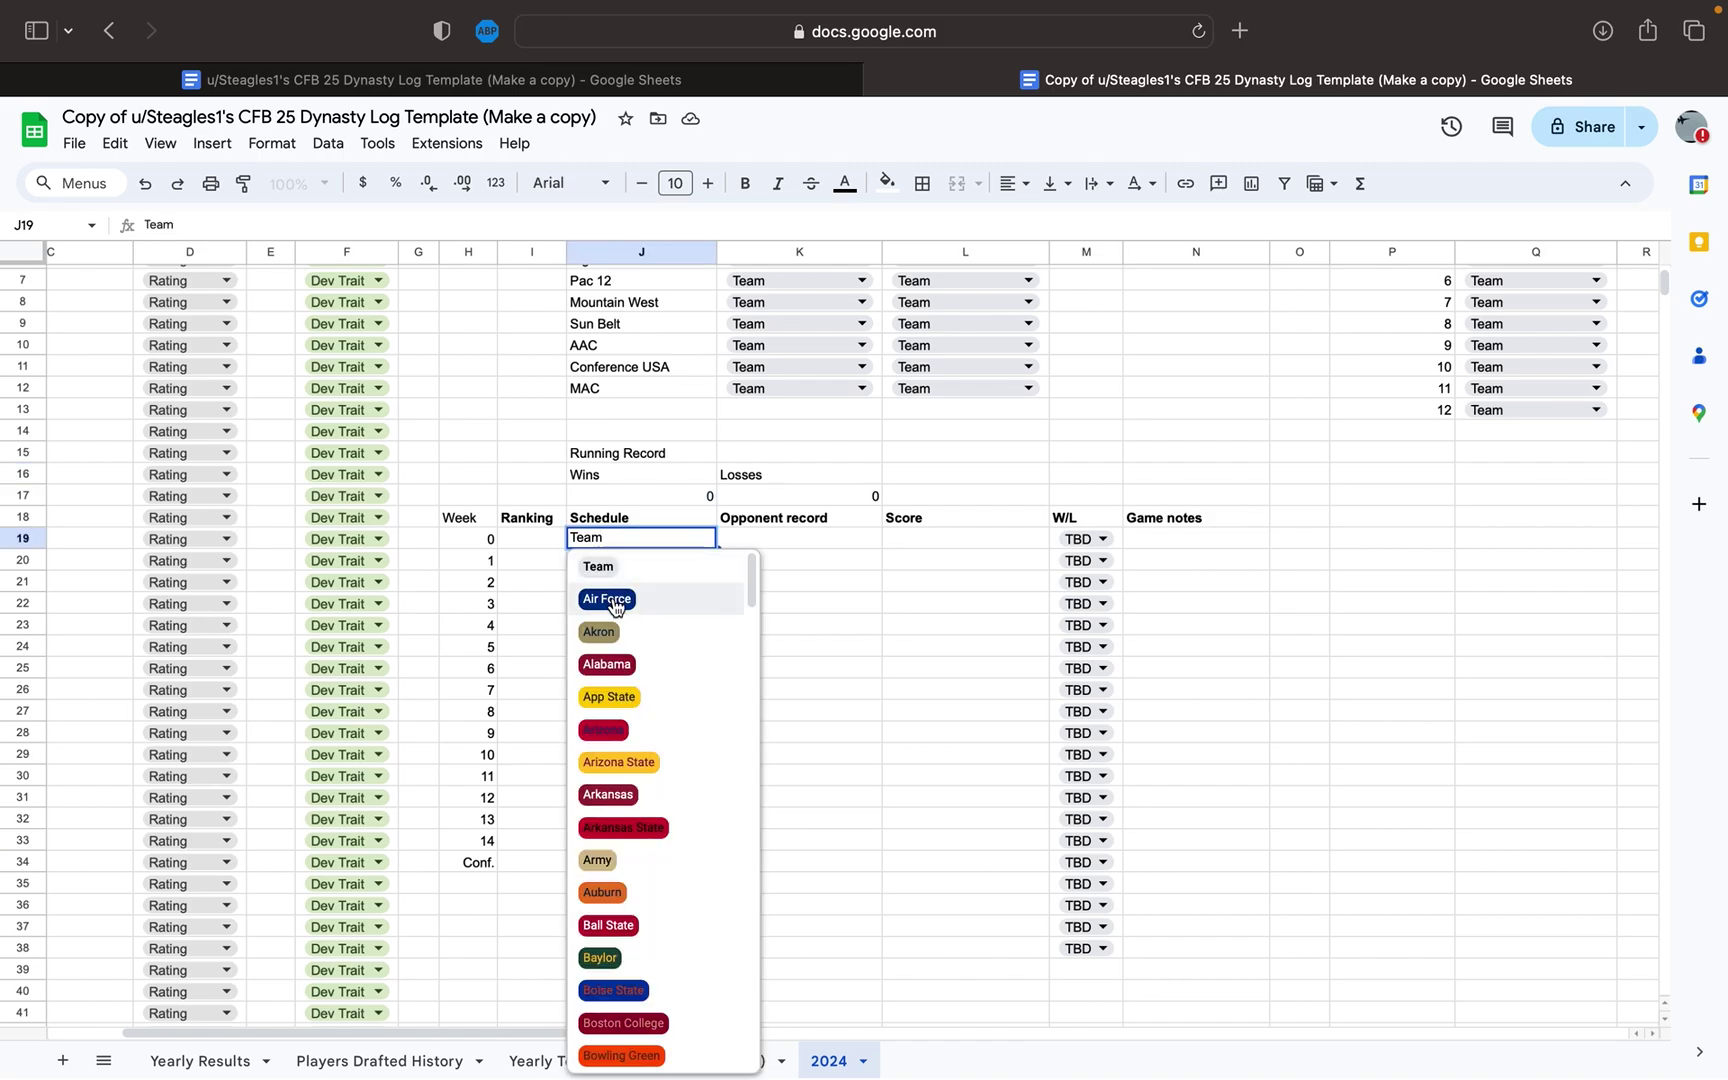
left_click(605, 598)
left_click(1080, 539)
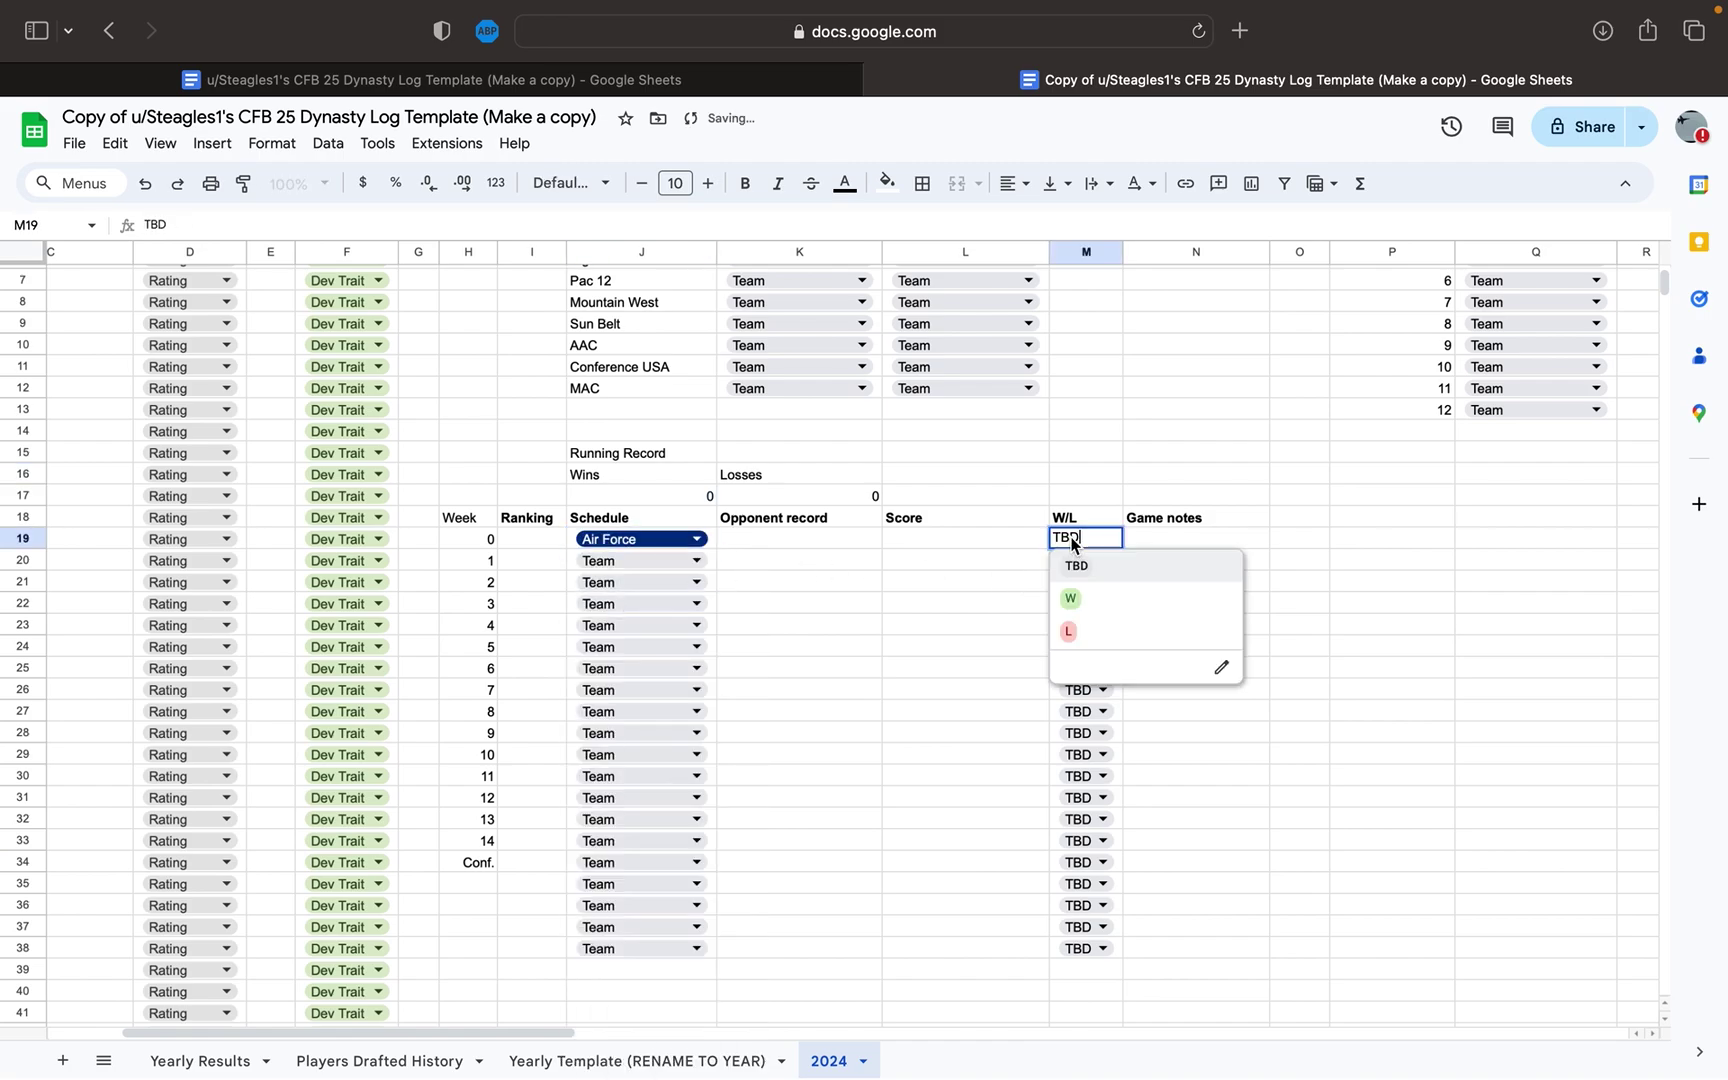
left_click(1078, 602)
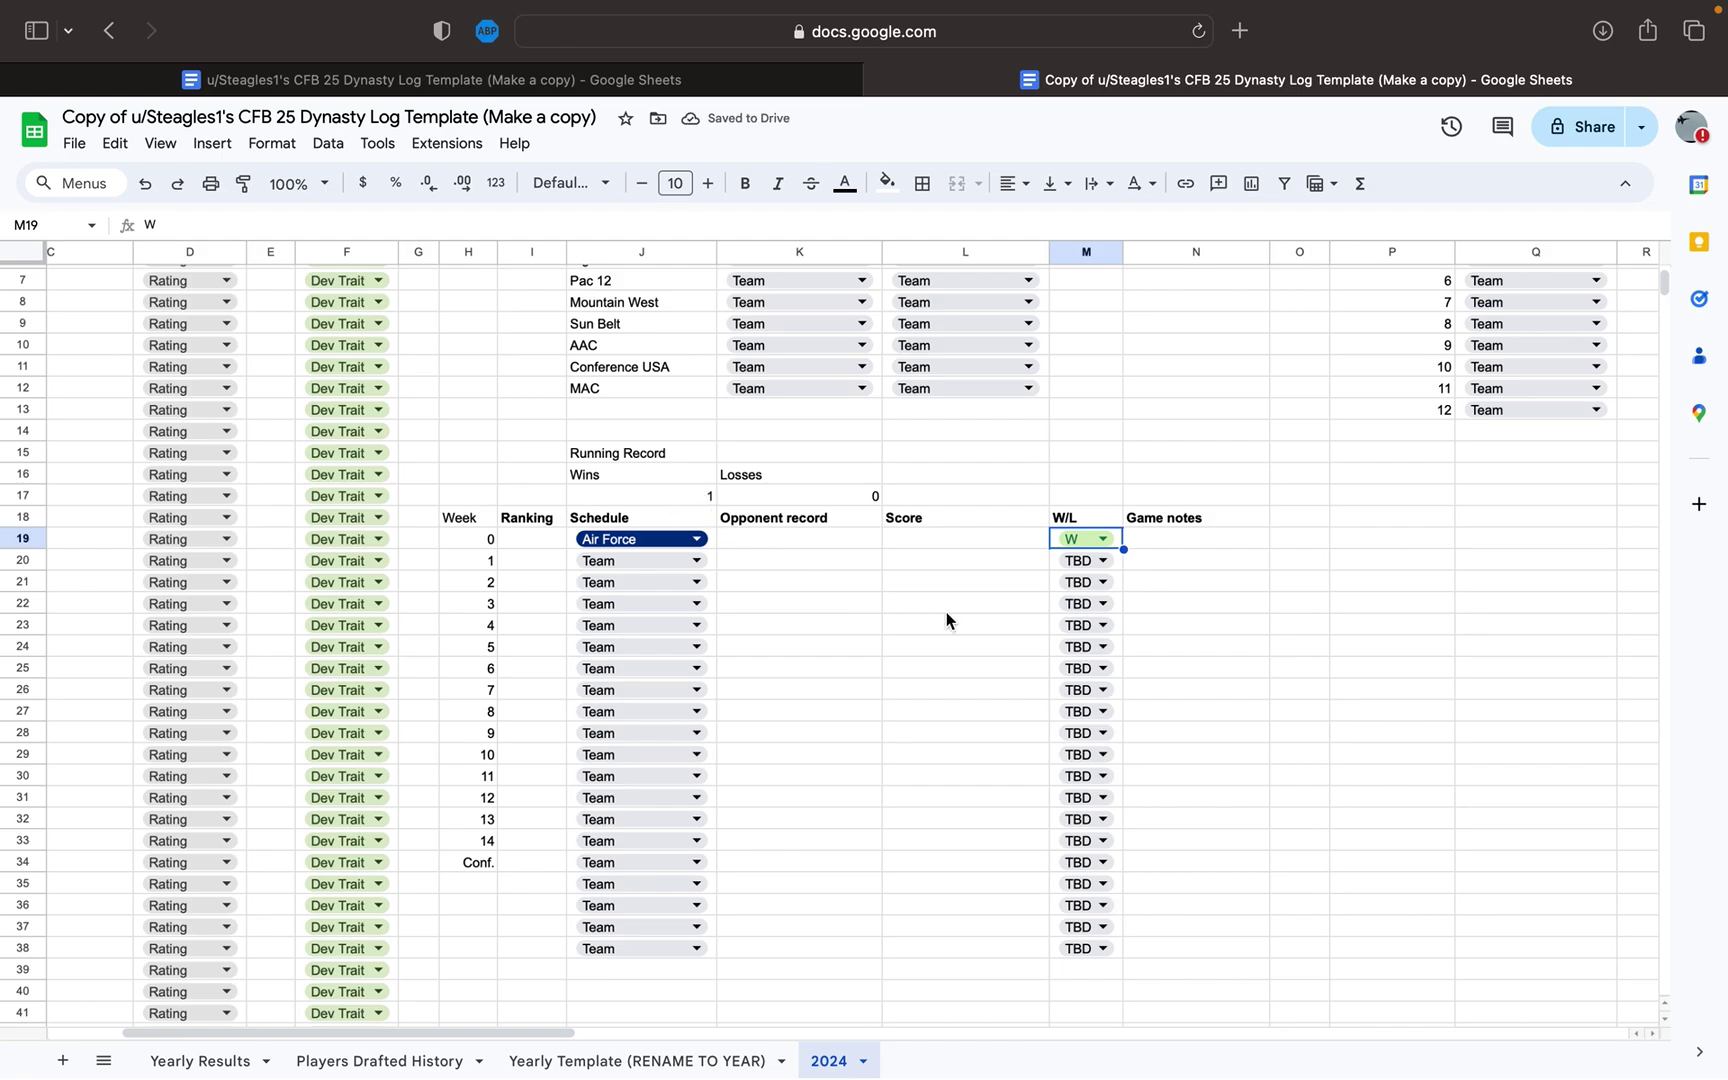
left_click(1084, 539)
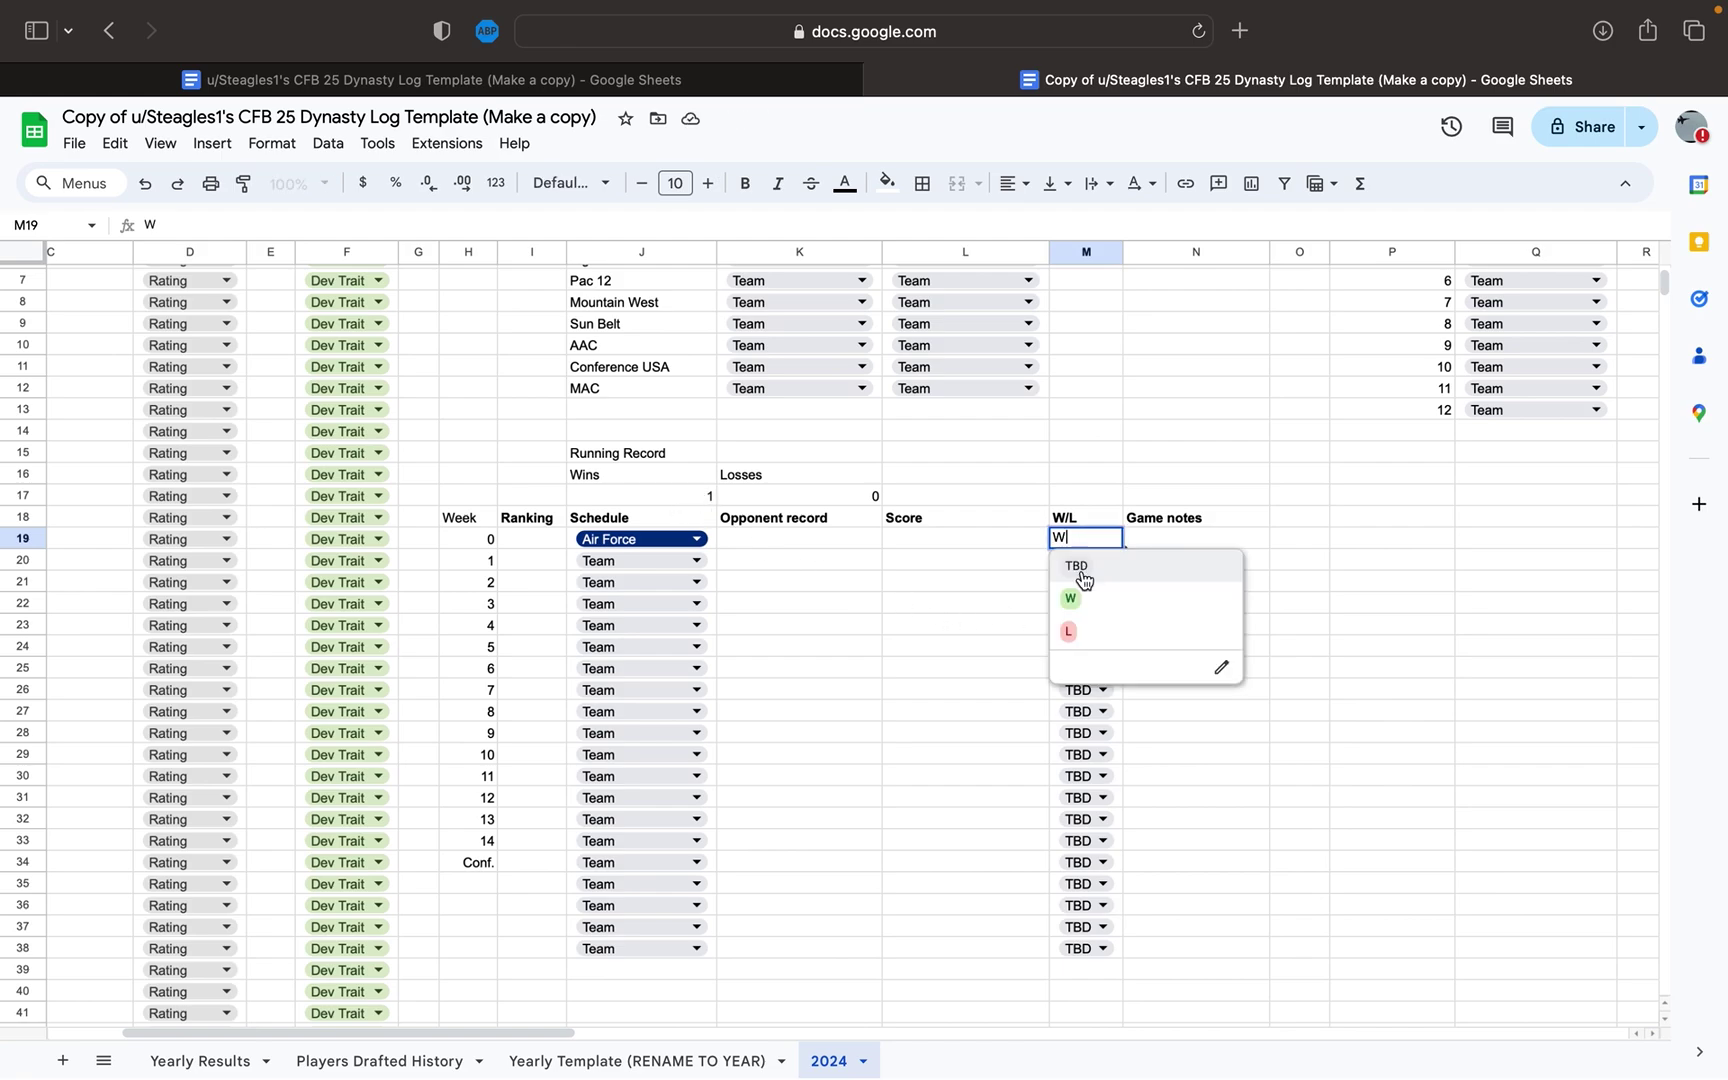
left_click(1069, 631)
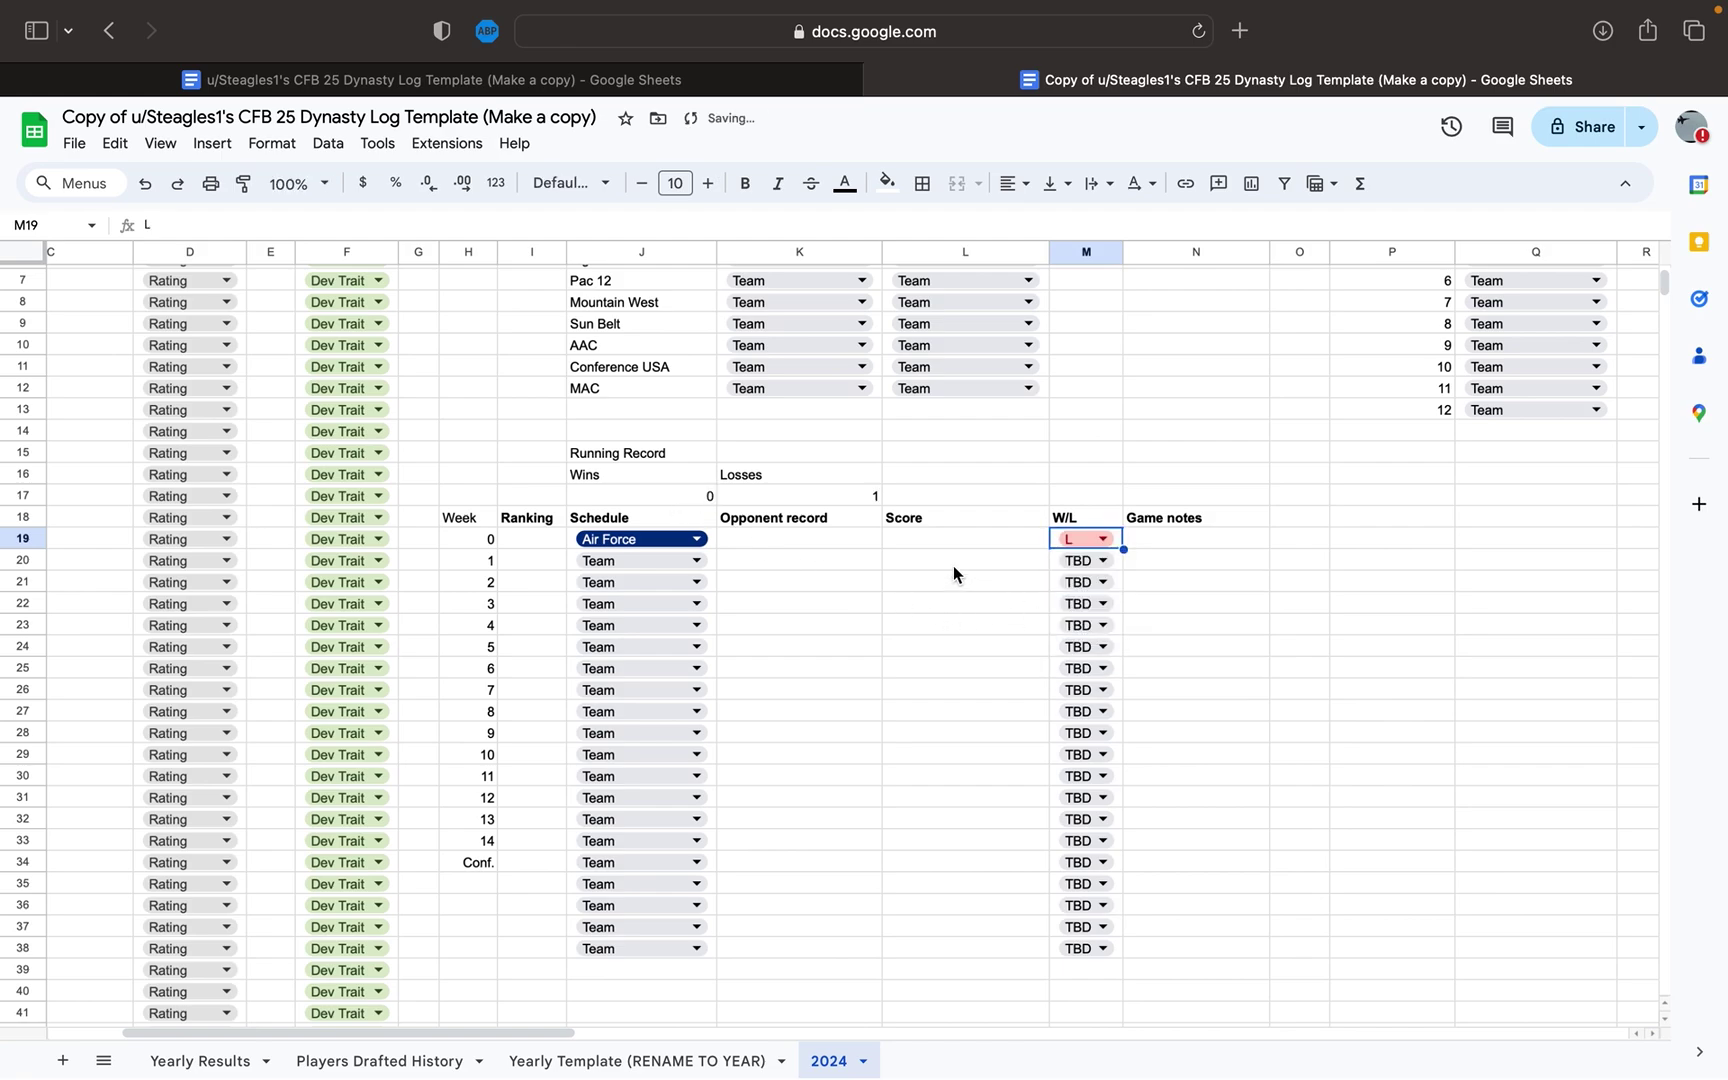
left_click(1080, 540)
left_click(1072, 606)
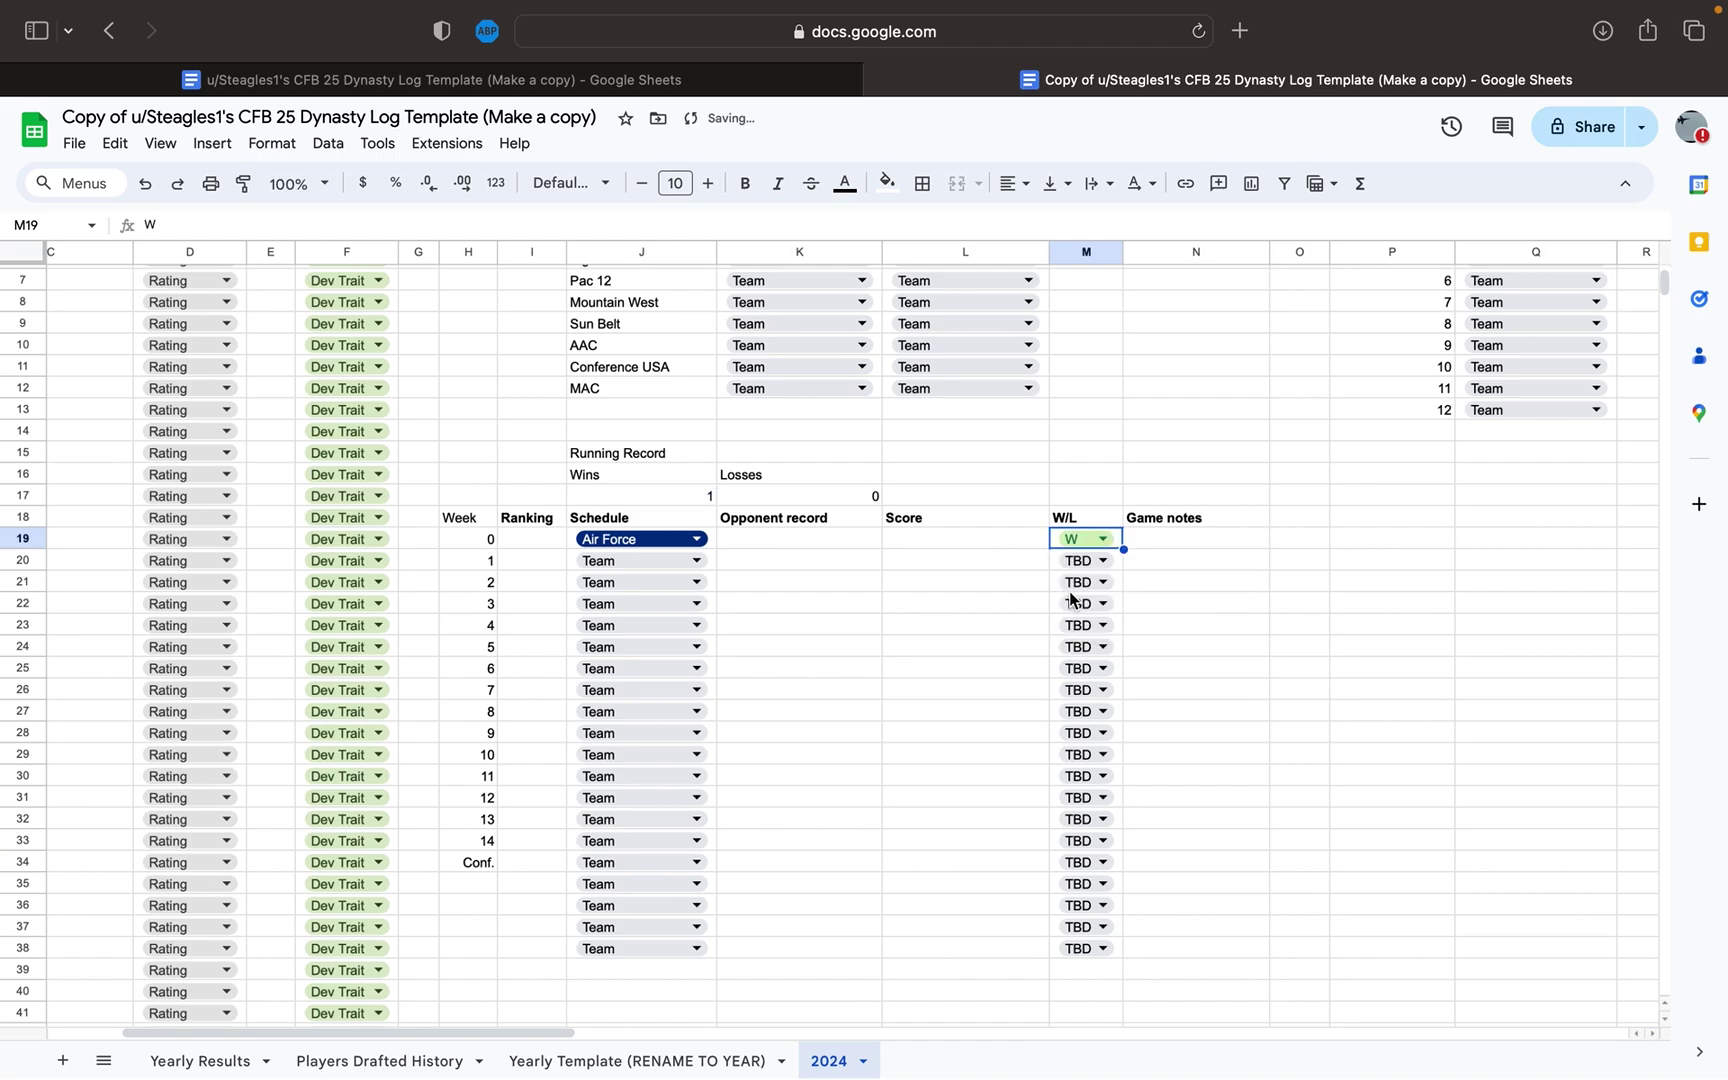
- Mark the week 1 game as a loss, leaving its team unset
left_click(632, 564)
left_click(785, 563)
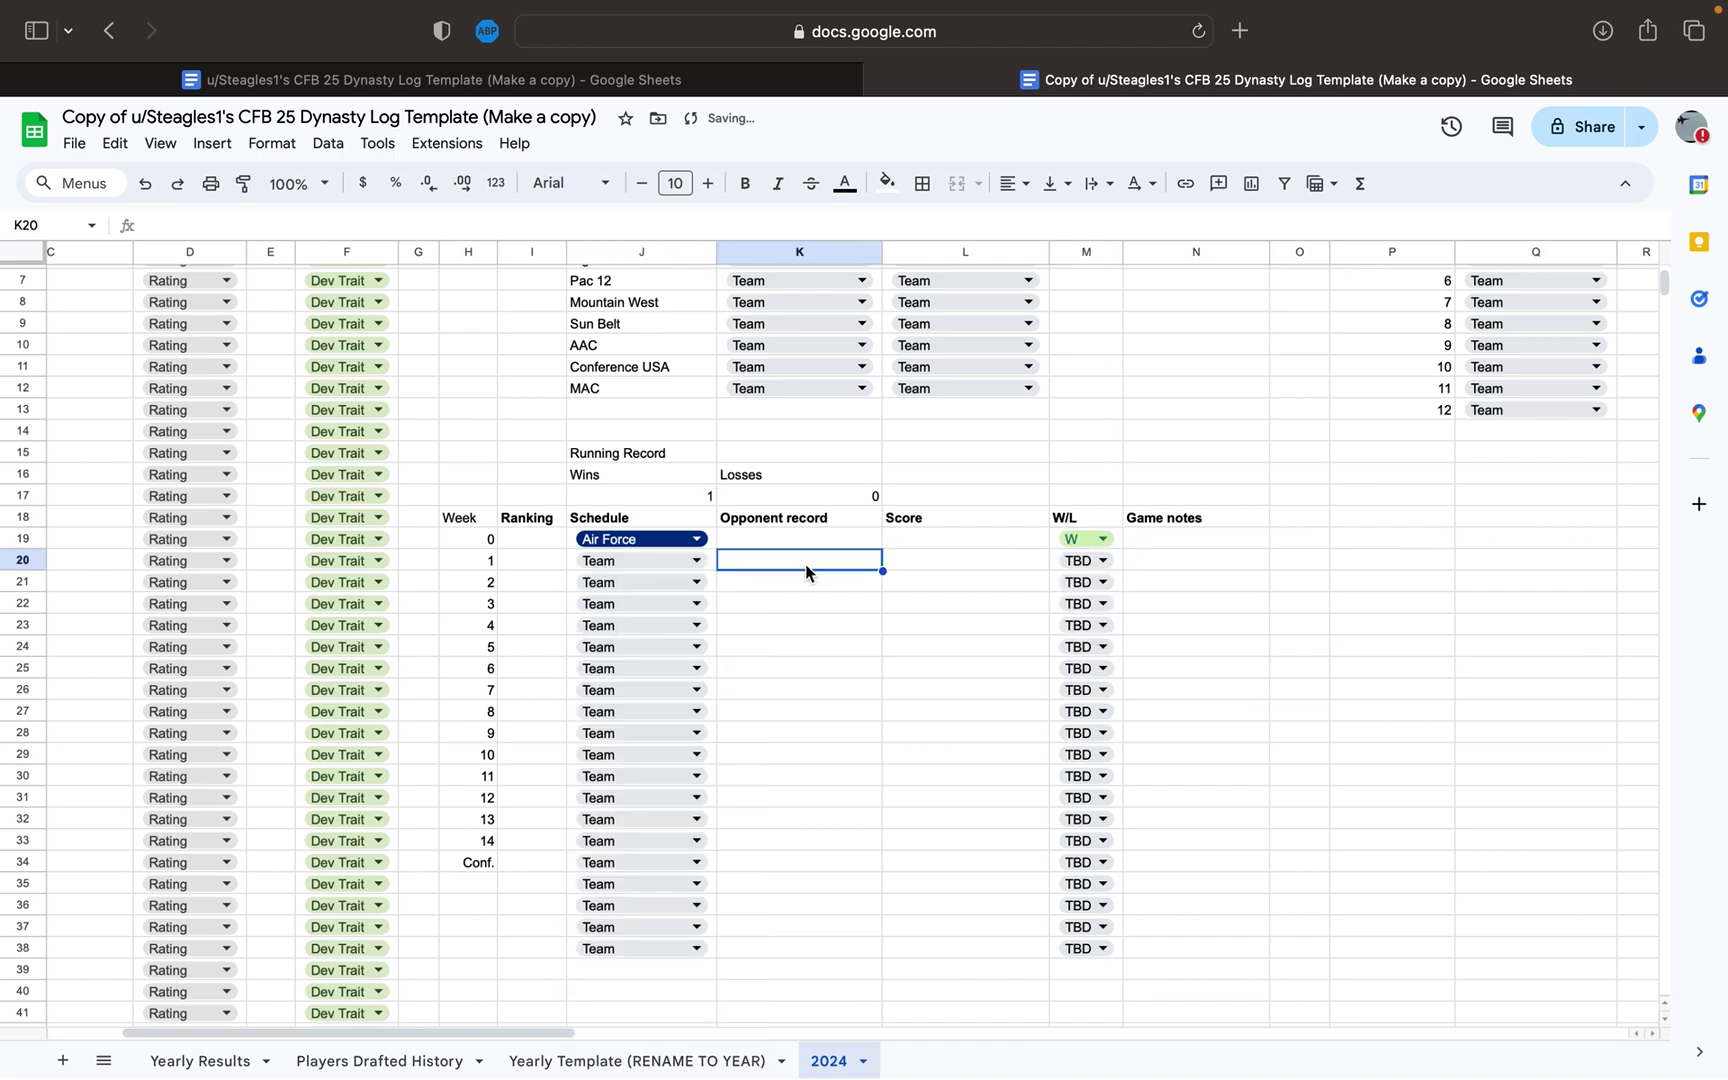
left_click(1089, 563)
left_click(1070, 652)
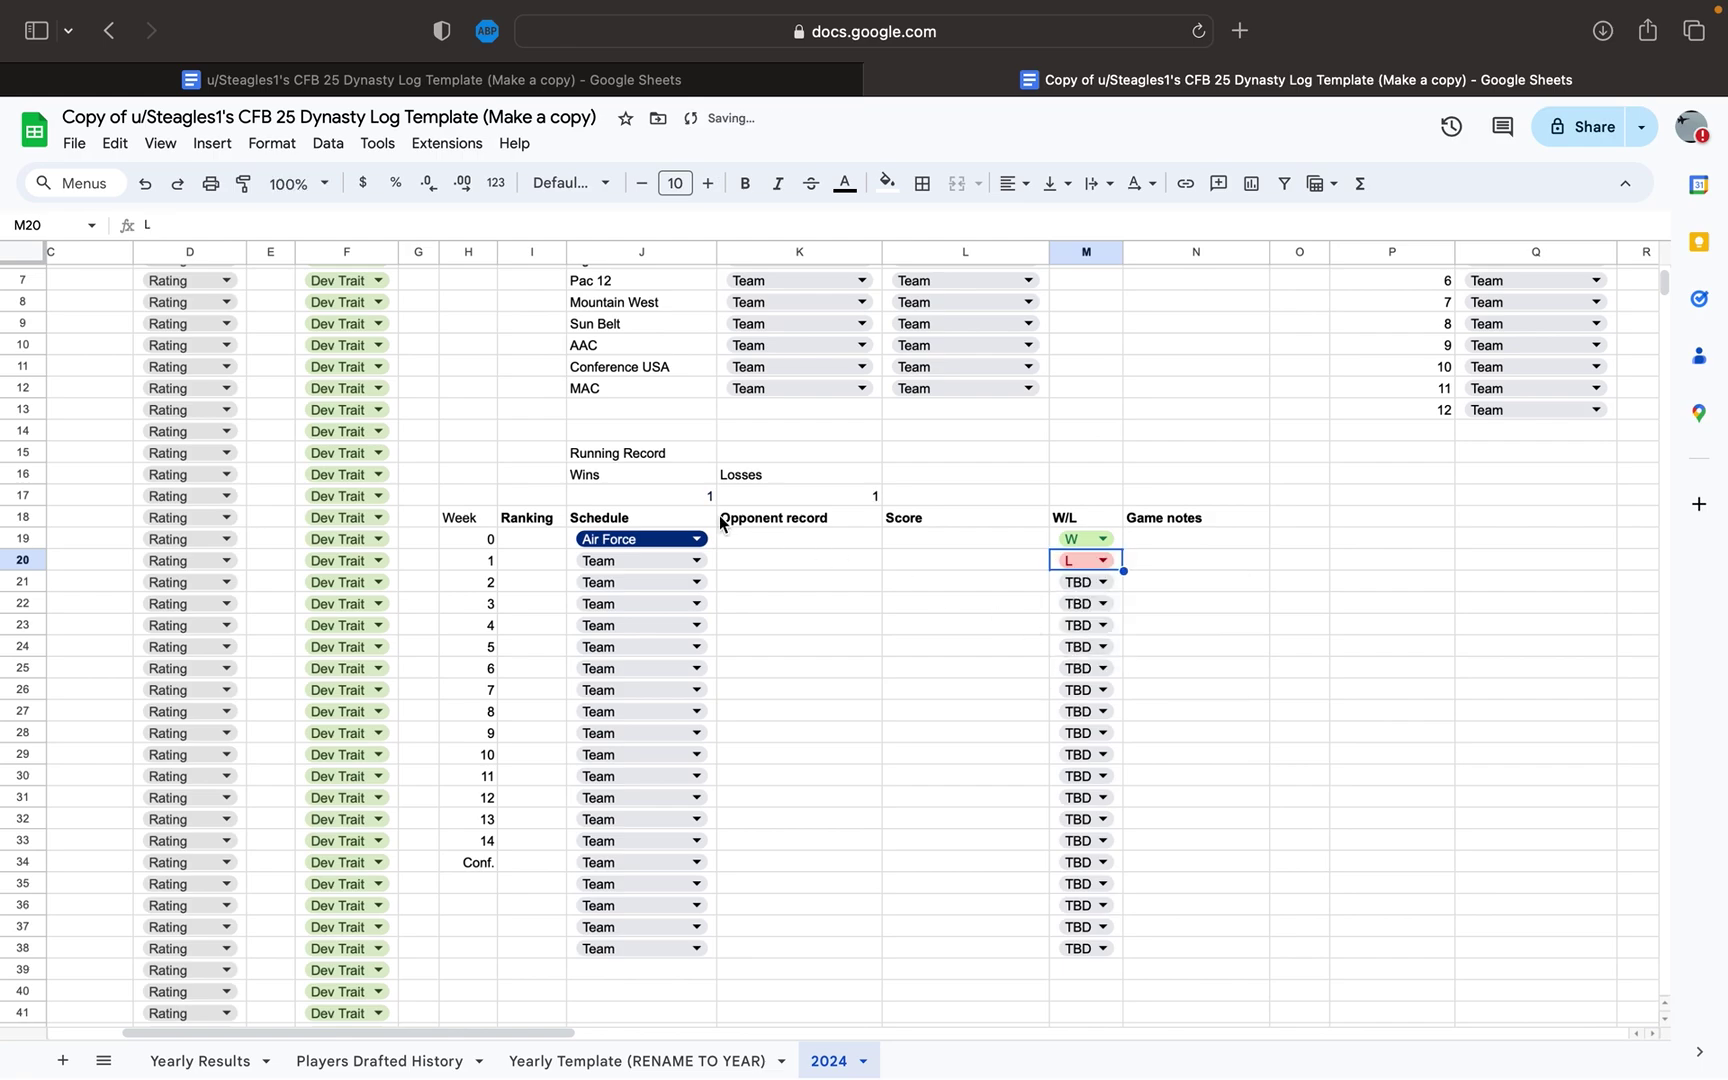
scroll(887, 604, "up", 5)
scroll(887, 604, "left", 2)
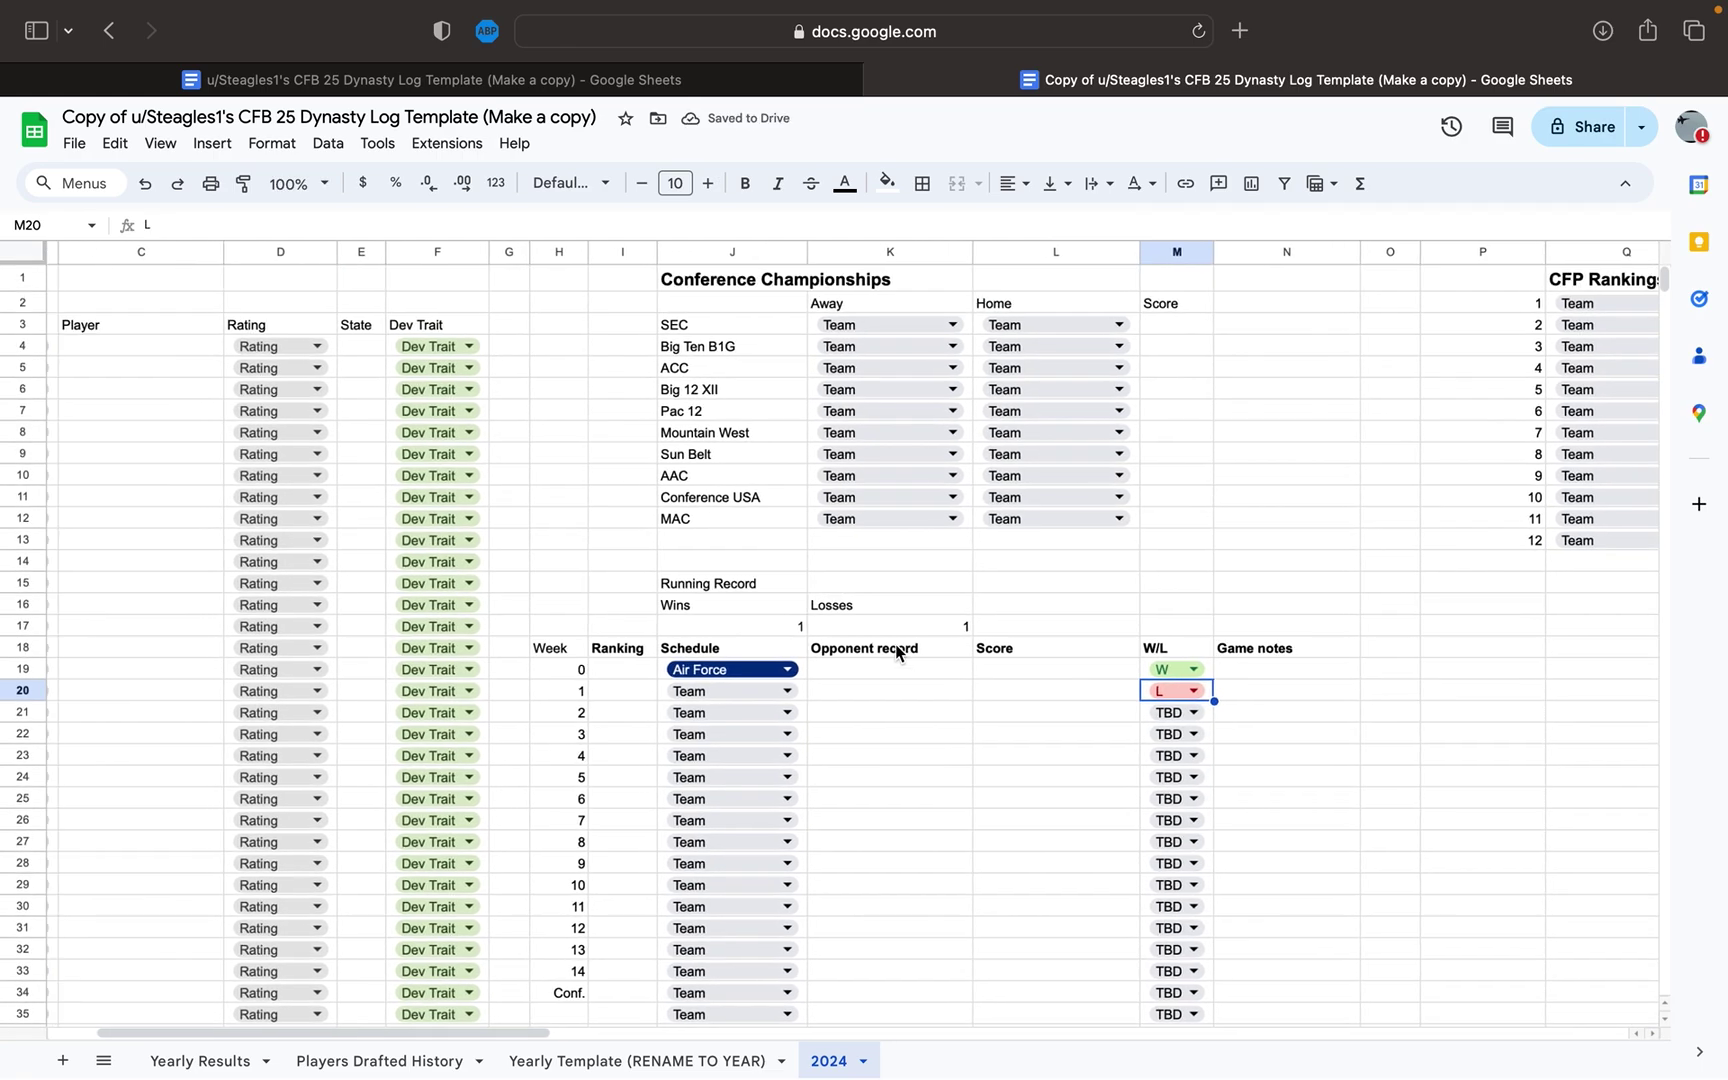
- On Yearly Results, set the 2024 coaching role to OC and leave 2025's role unset
left_click(199, 1061)
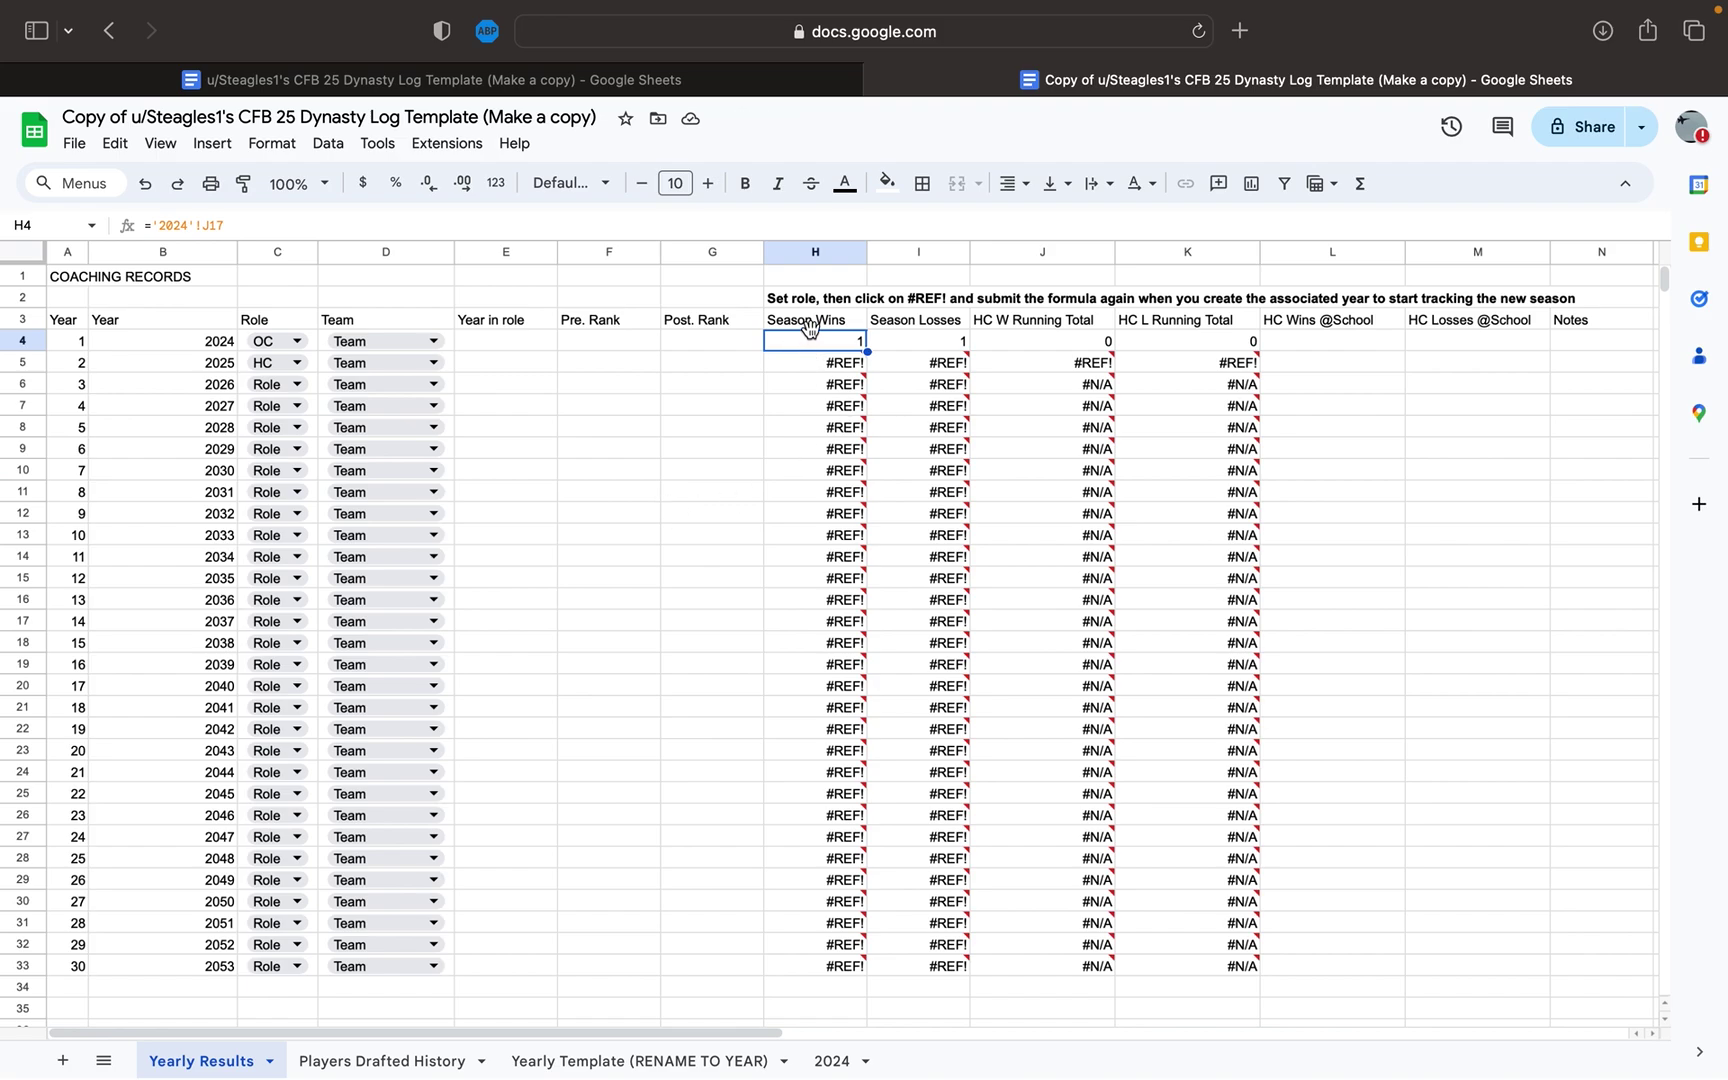
left_click(265, 362)
left_click(266, 393)
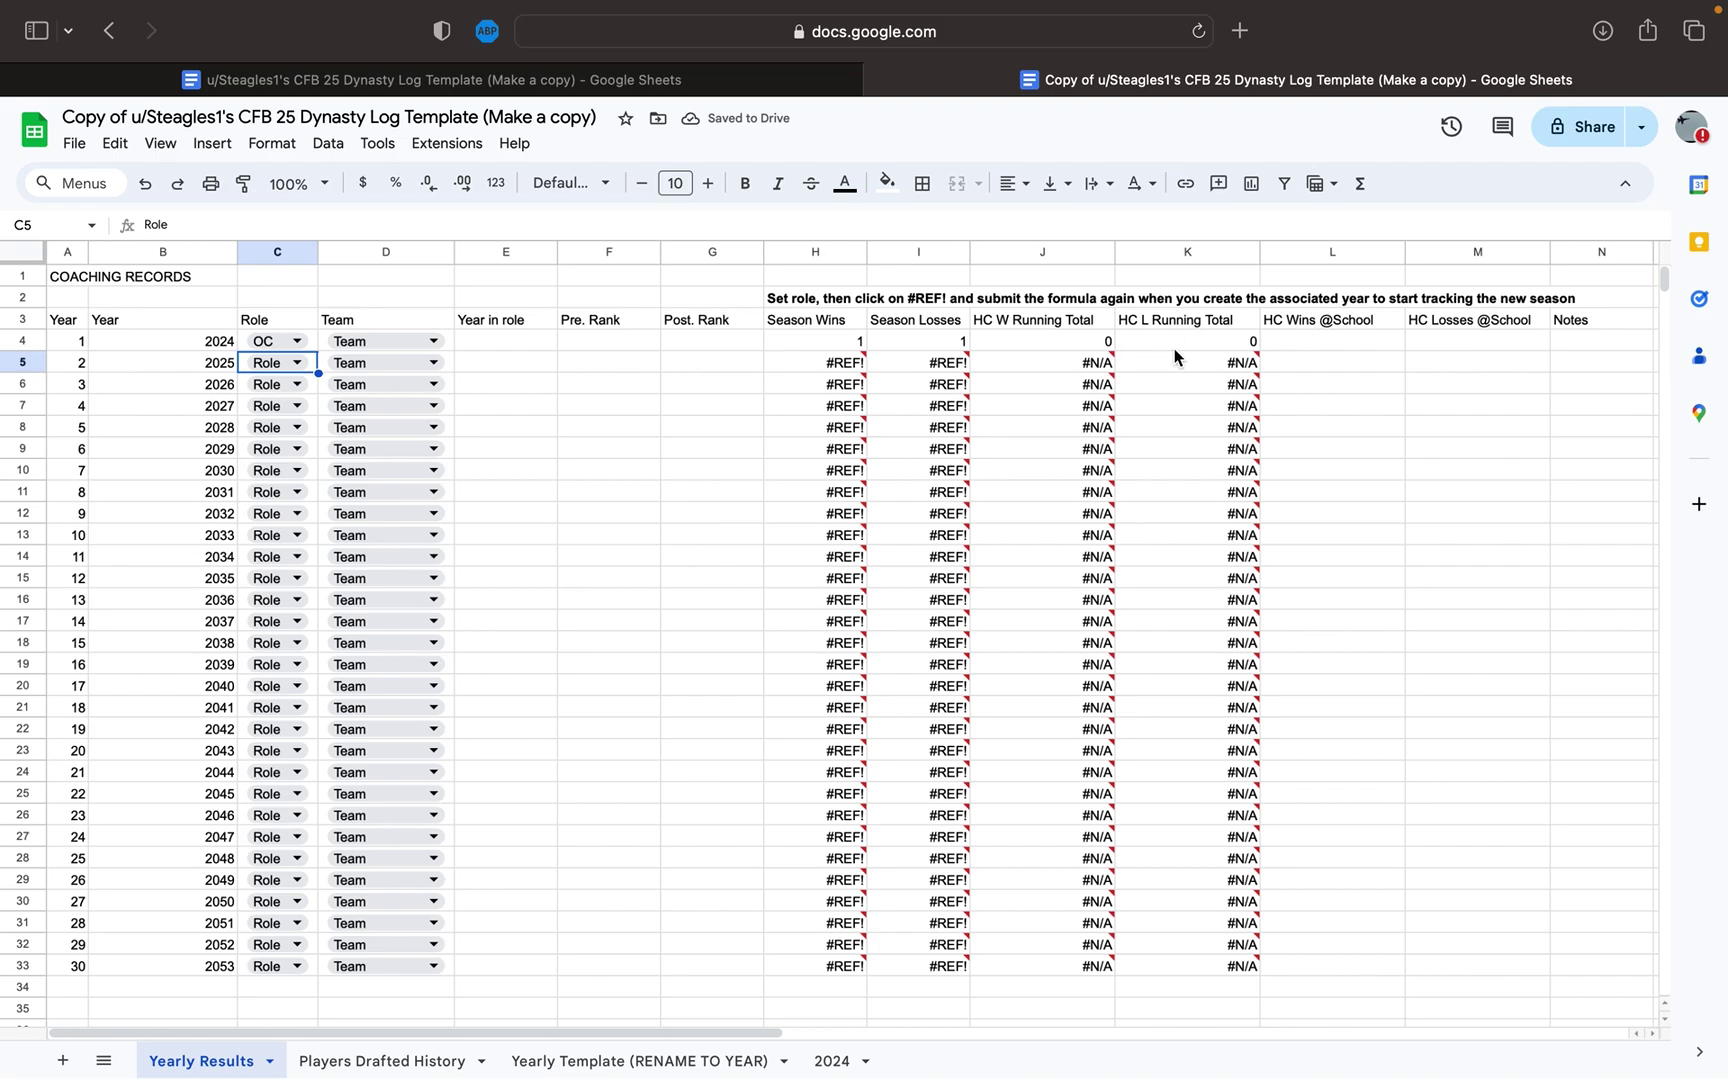
left_click(271, 342)
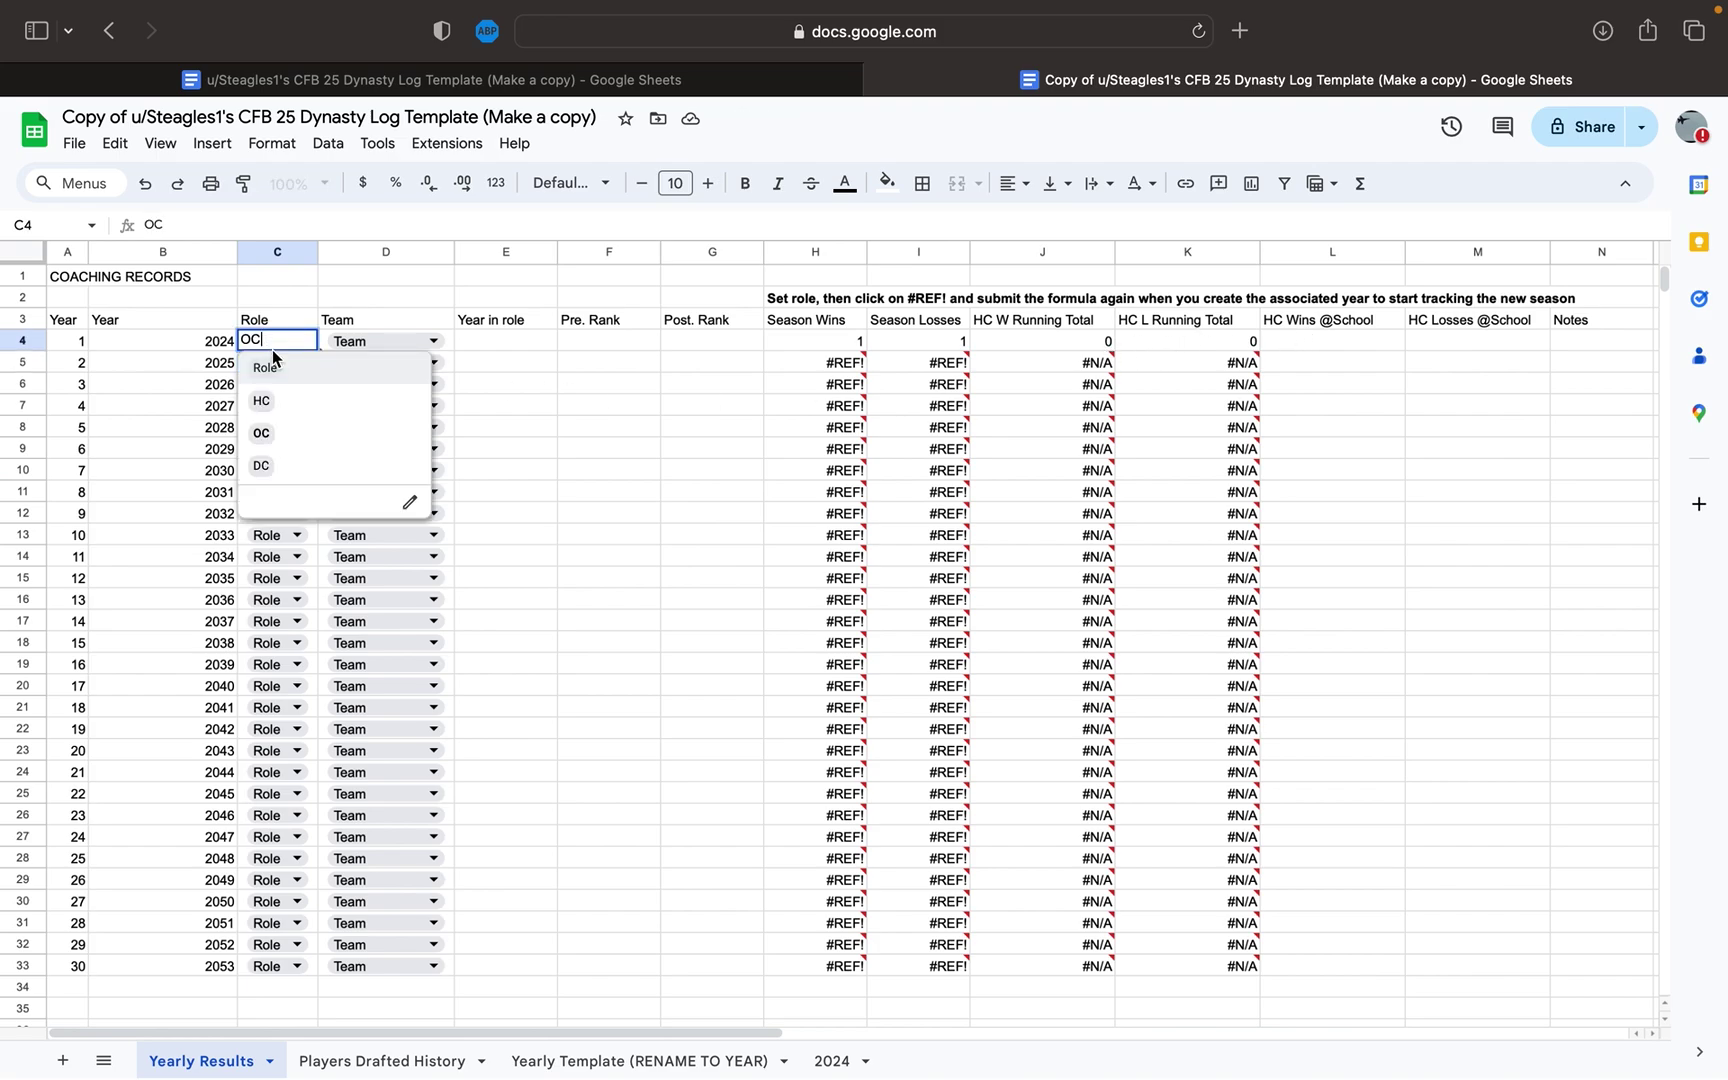
left_click(261, 401)
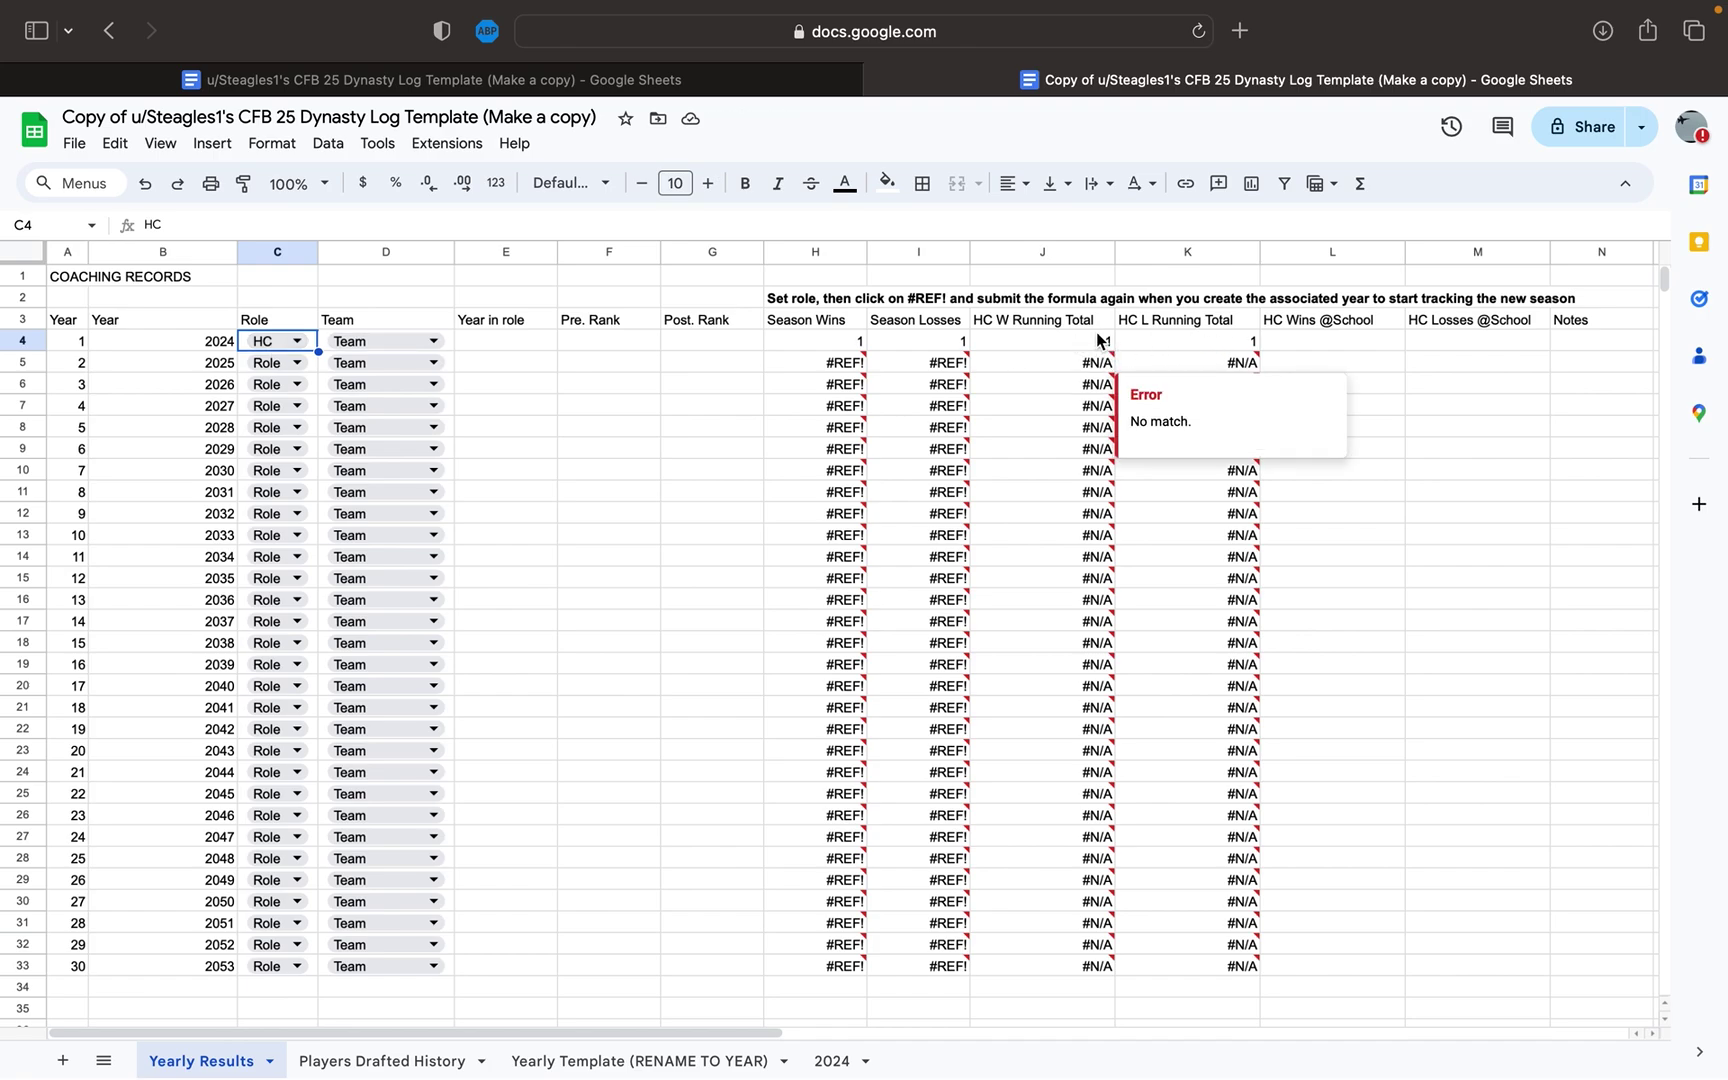
left_click(296, 341)
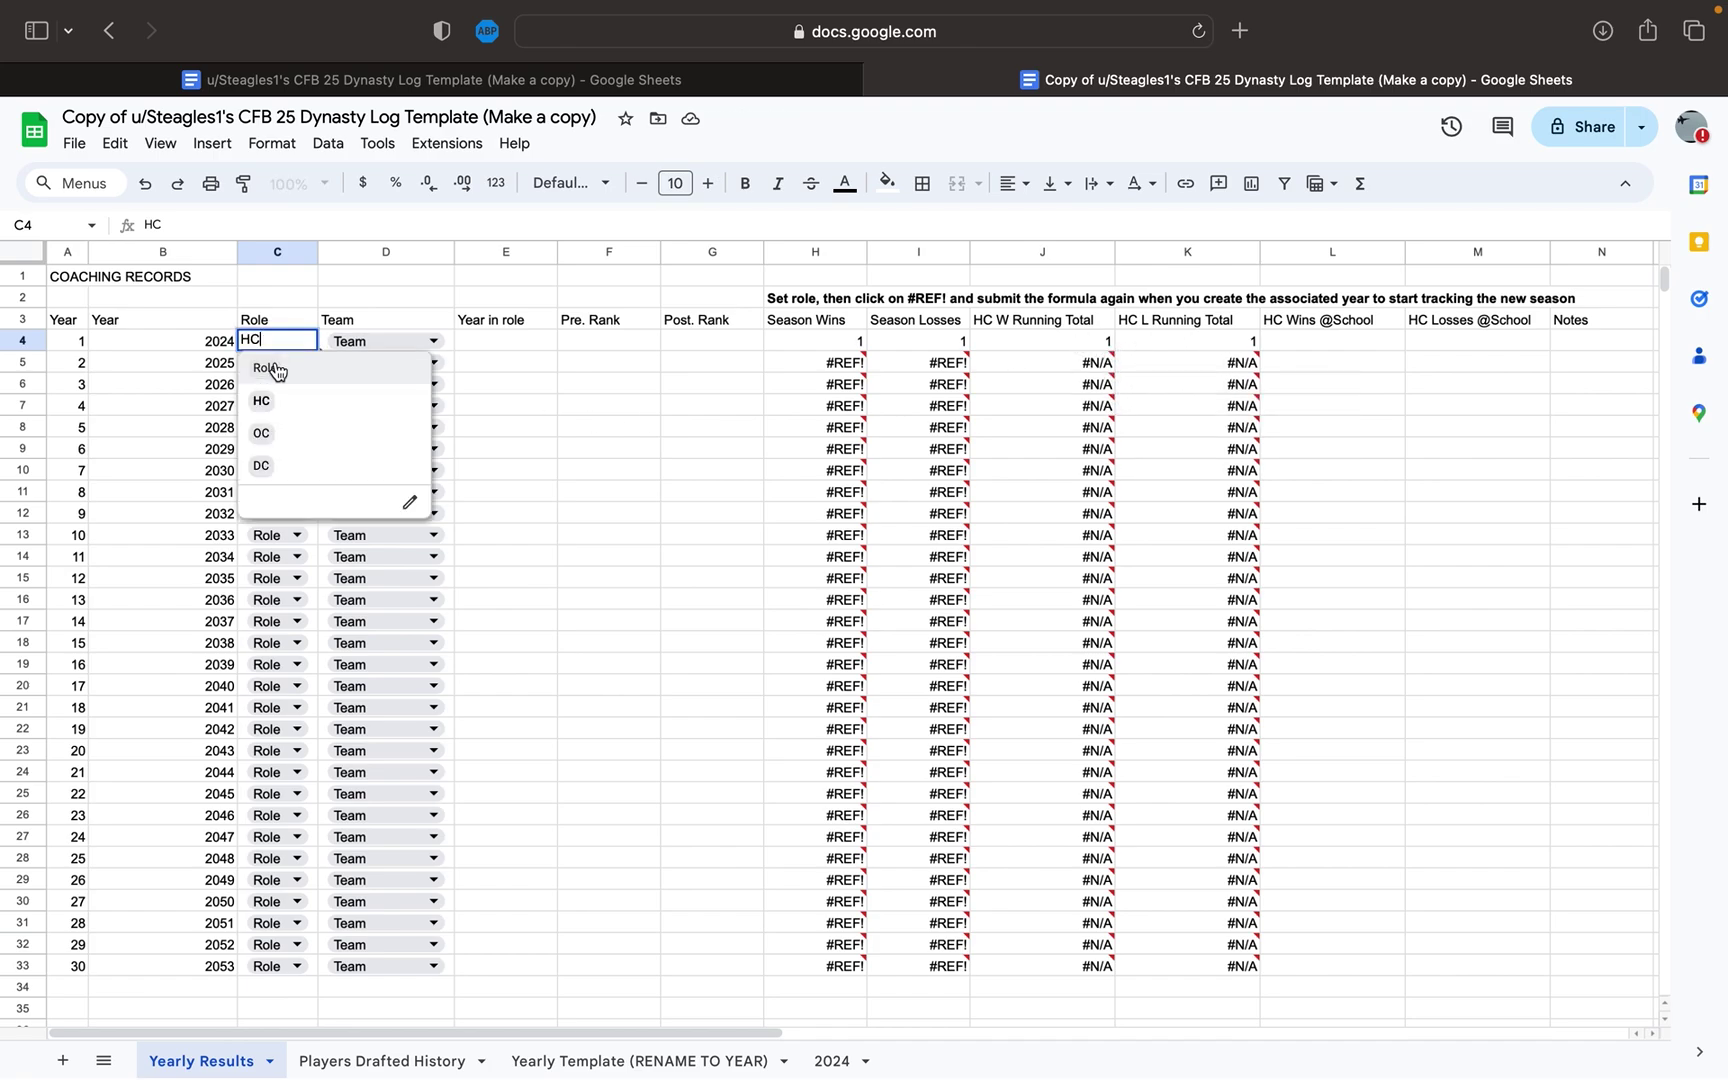
left_click(263, 436)
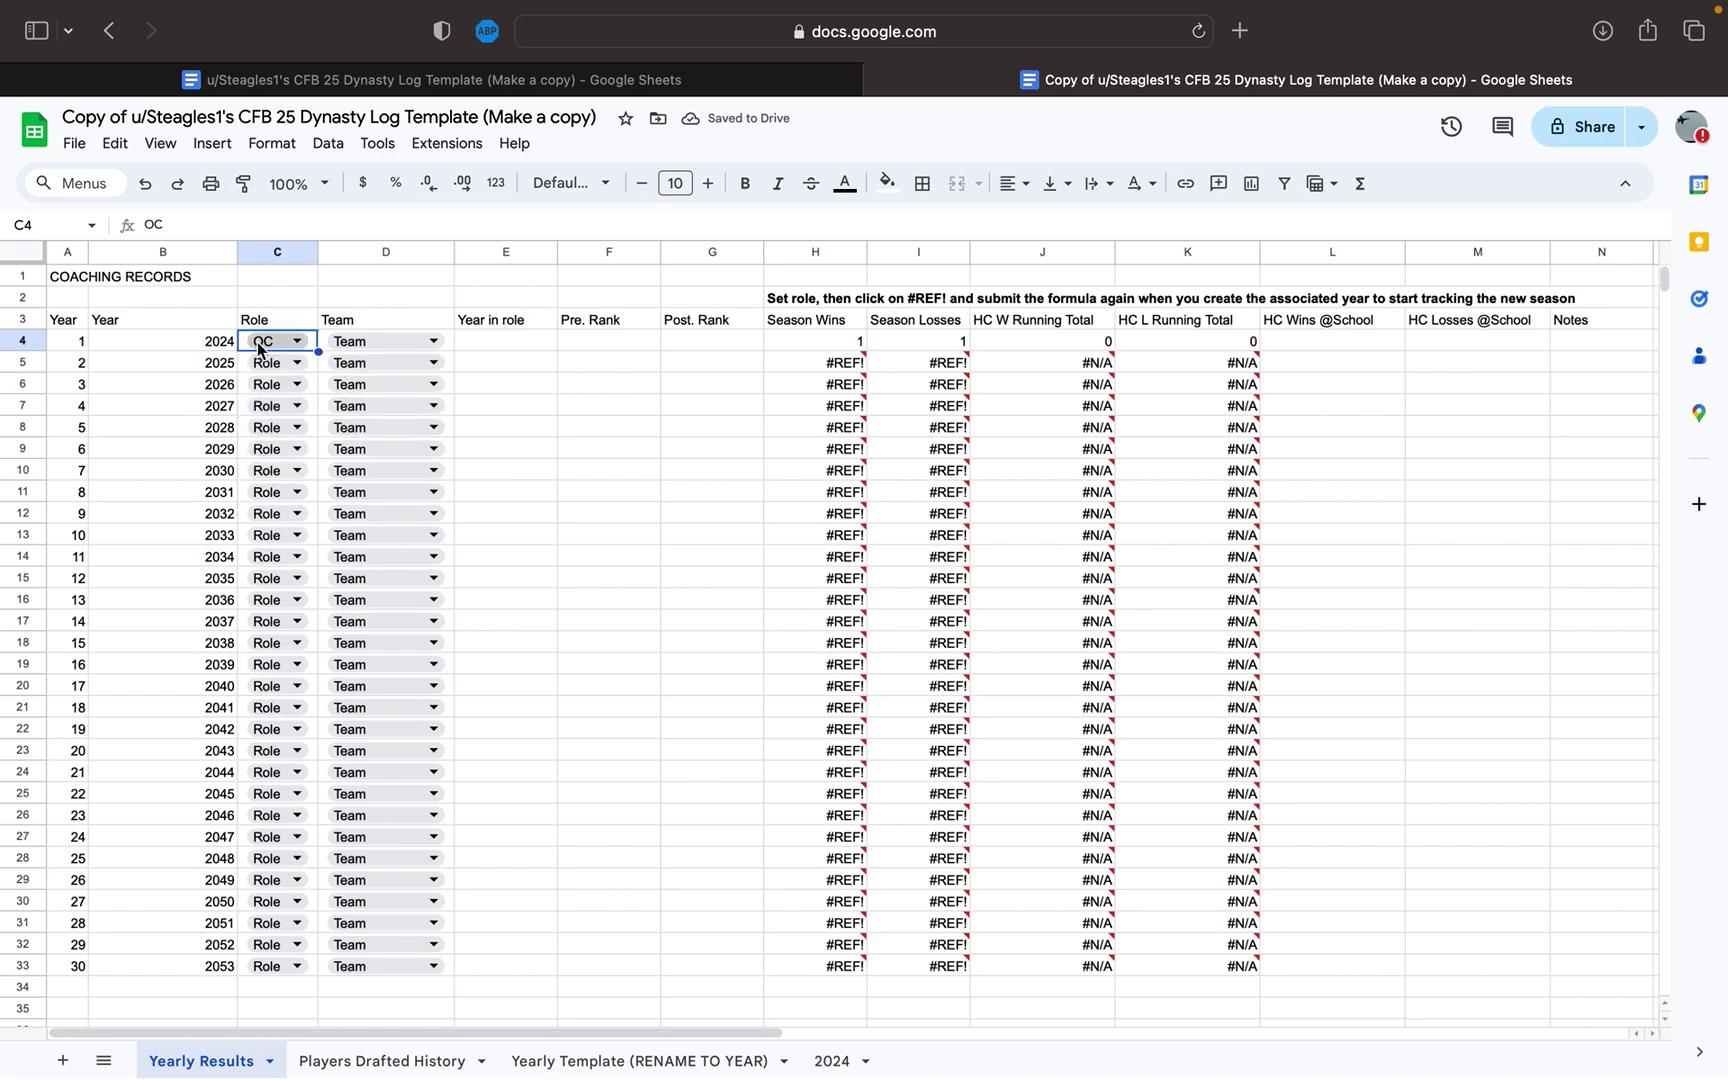
- Duplicate the Yearly Template sheet and rename the copy 2025
left_click(782, 1048)
left_click(790, 1061)
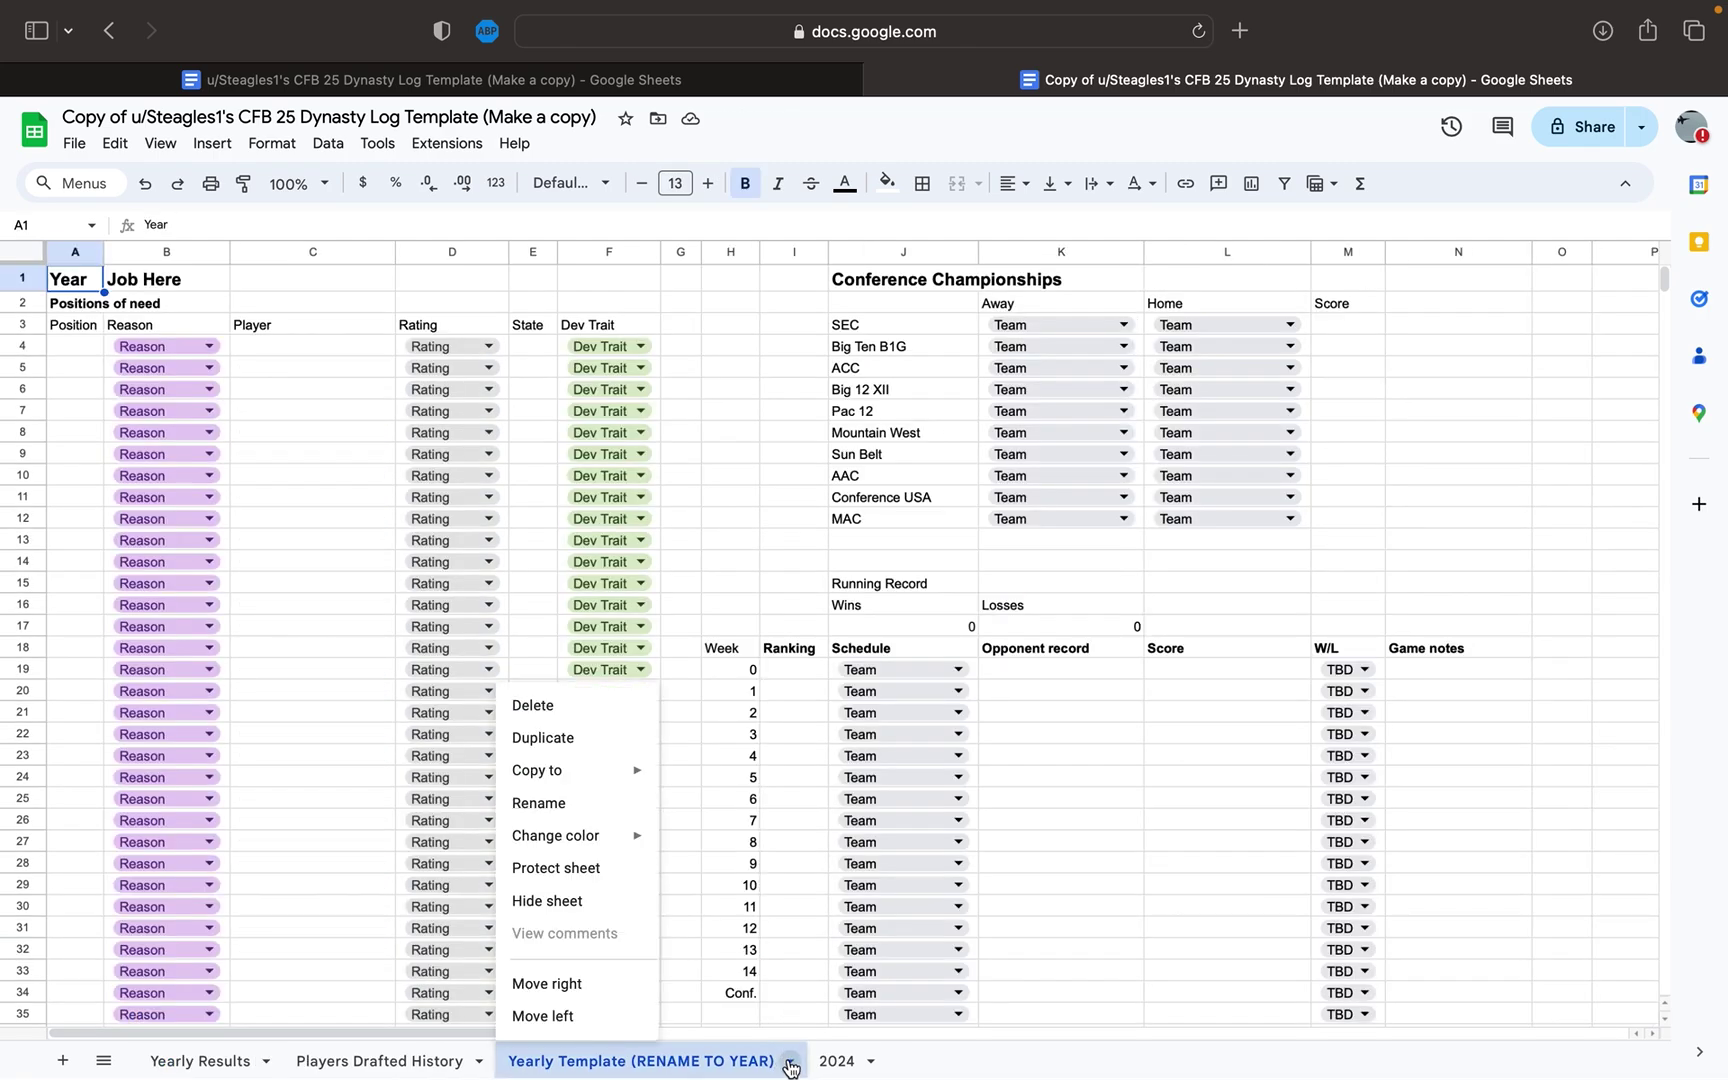
left_click(549, 750)
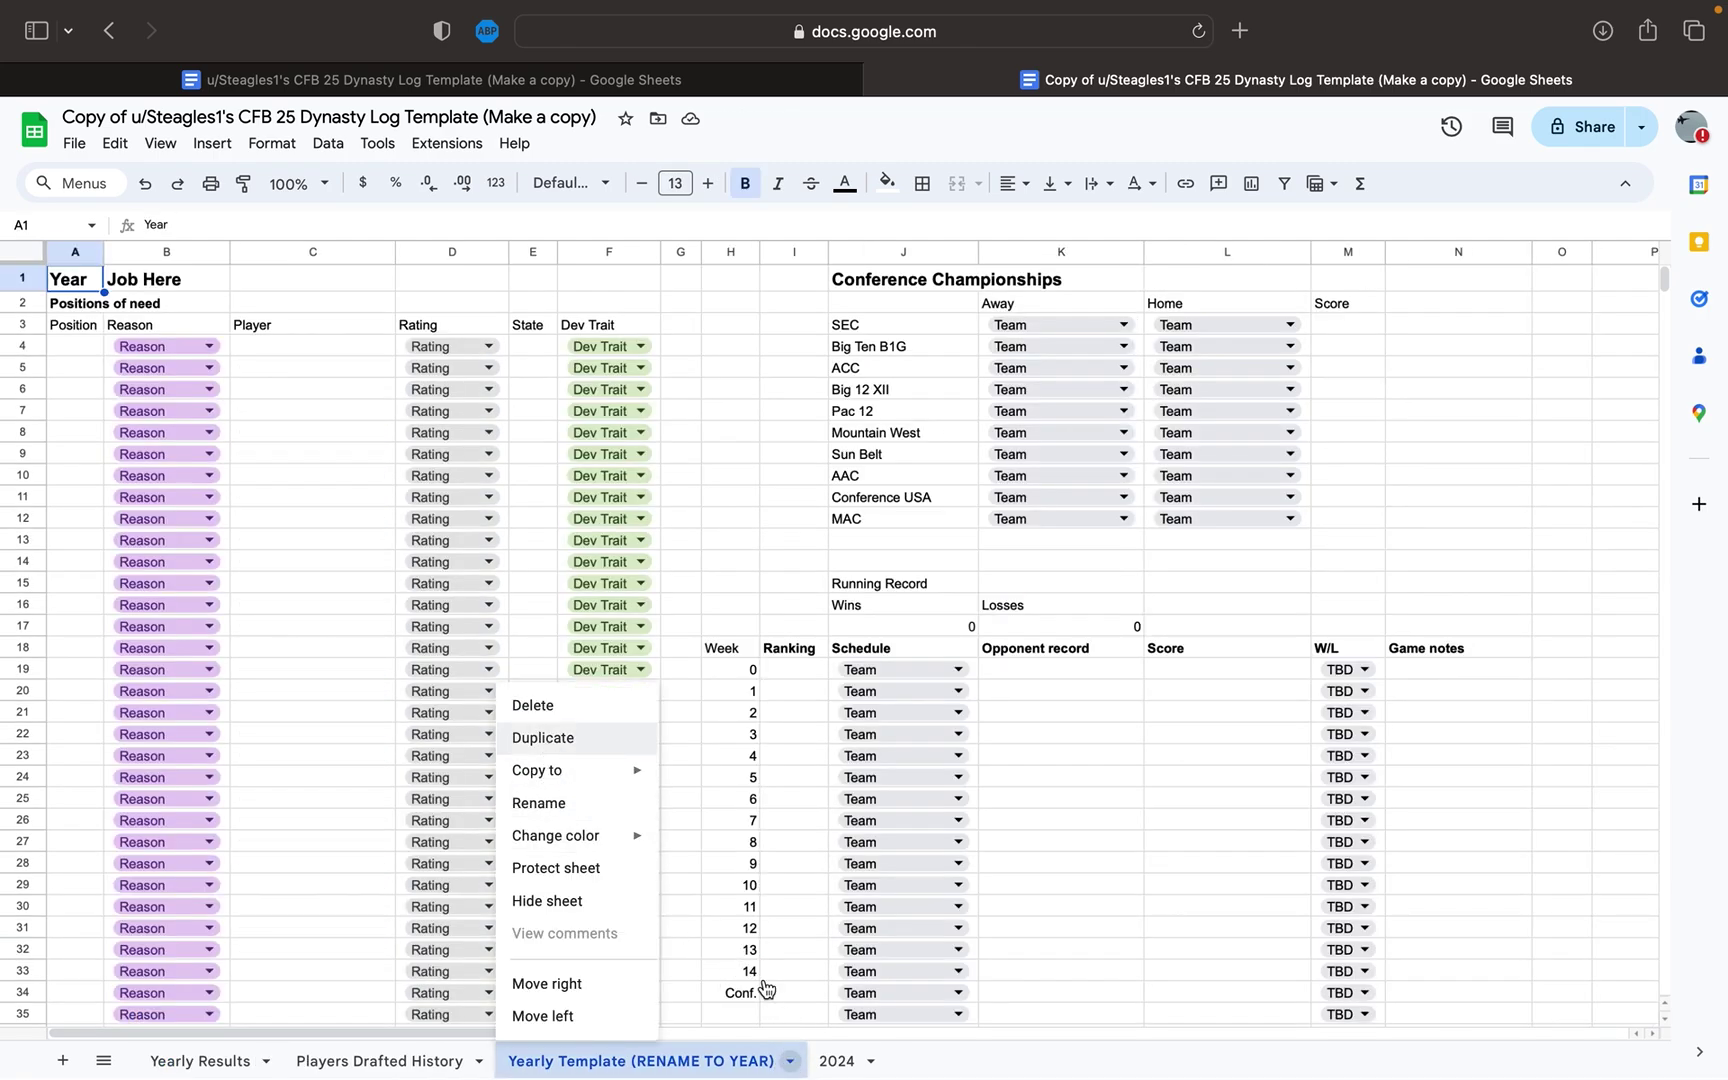
double_click(866, 1061)
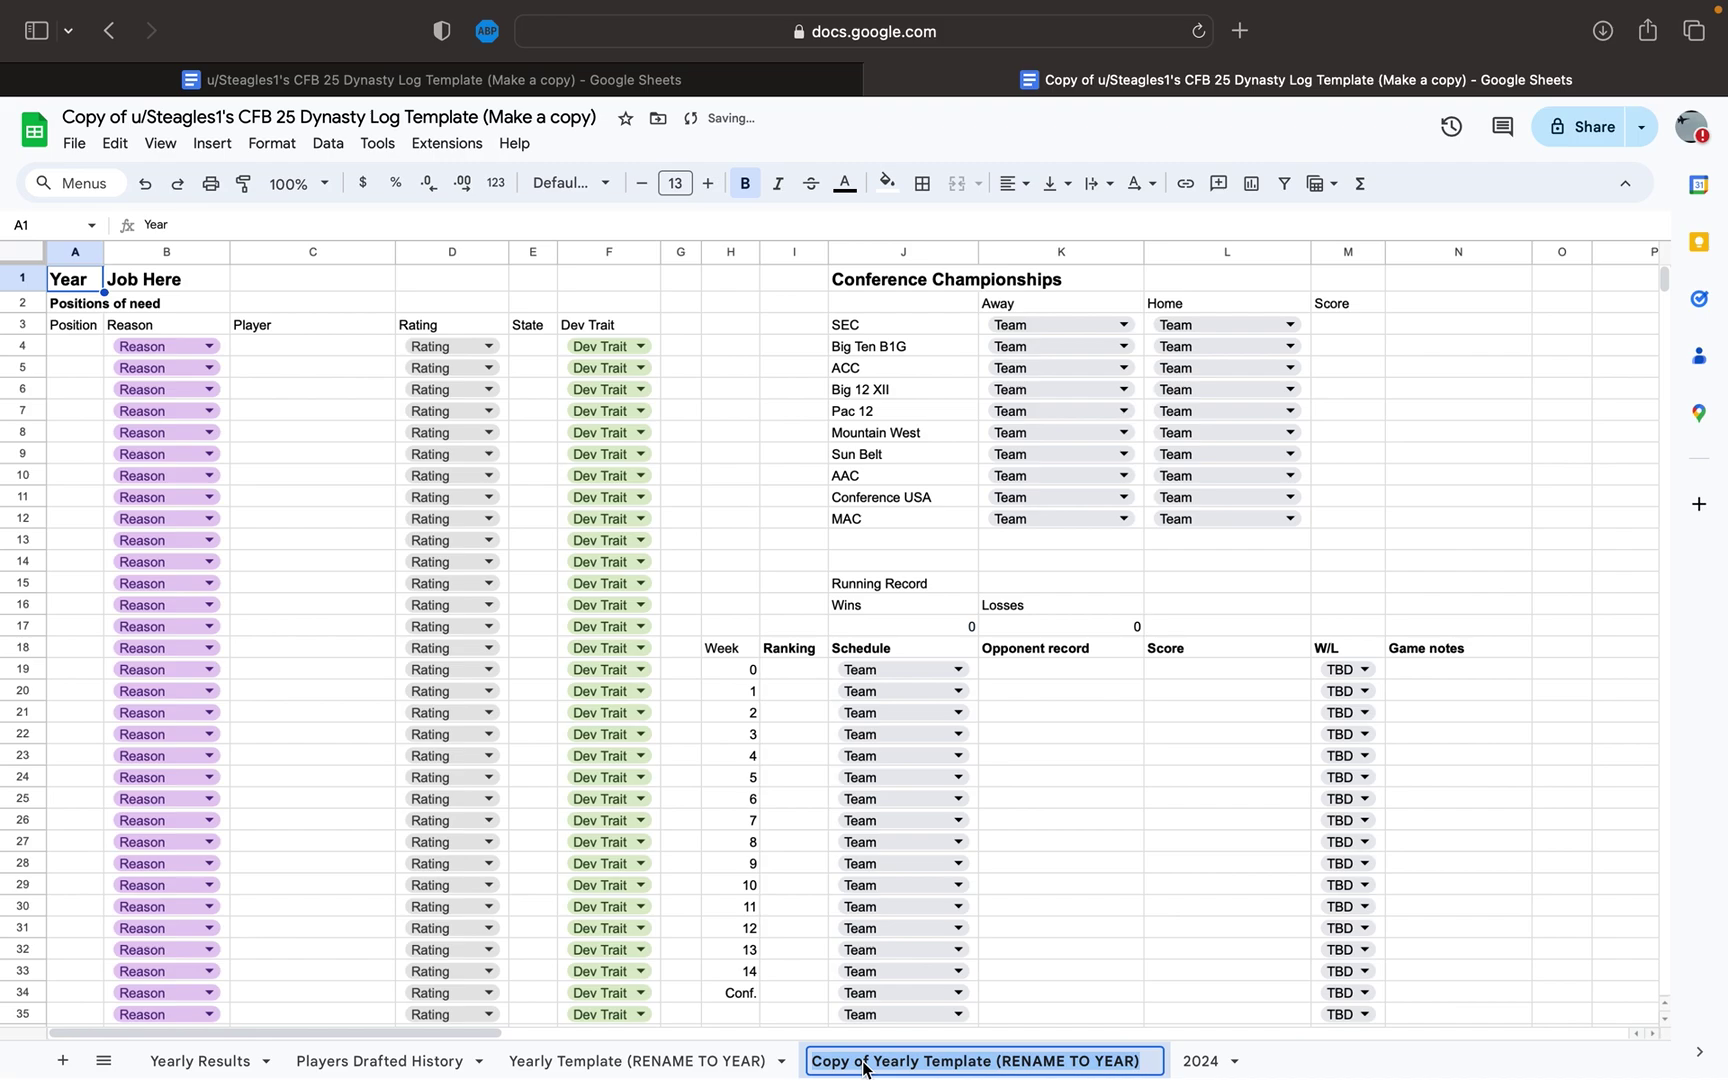
type("2025")
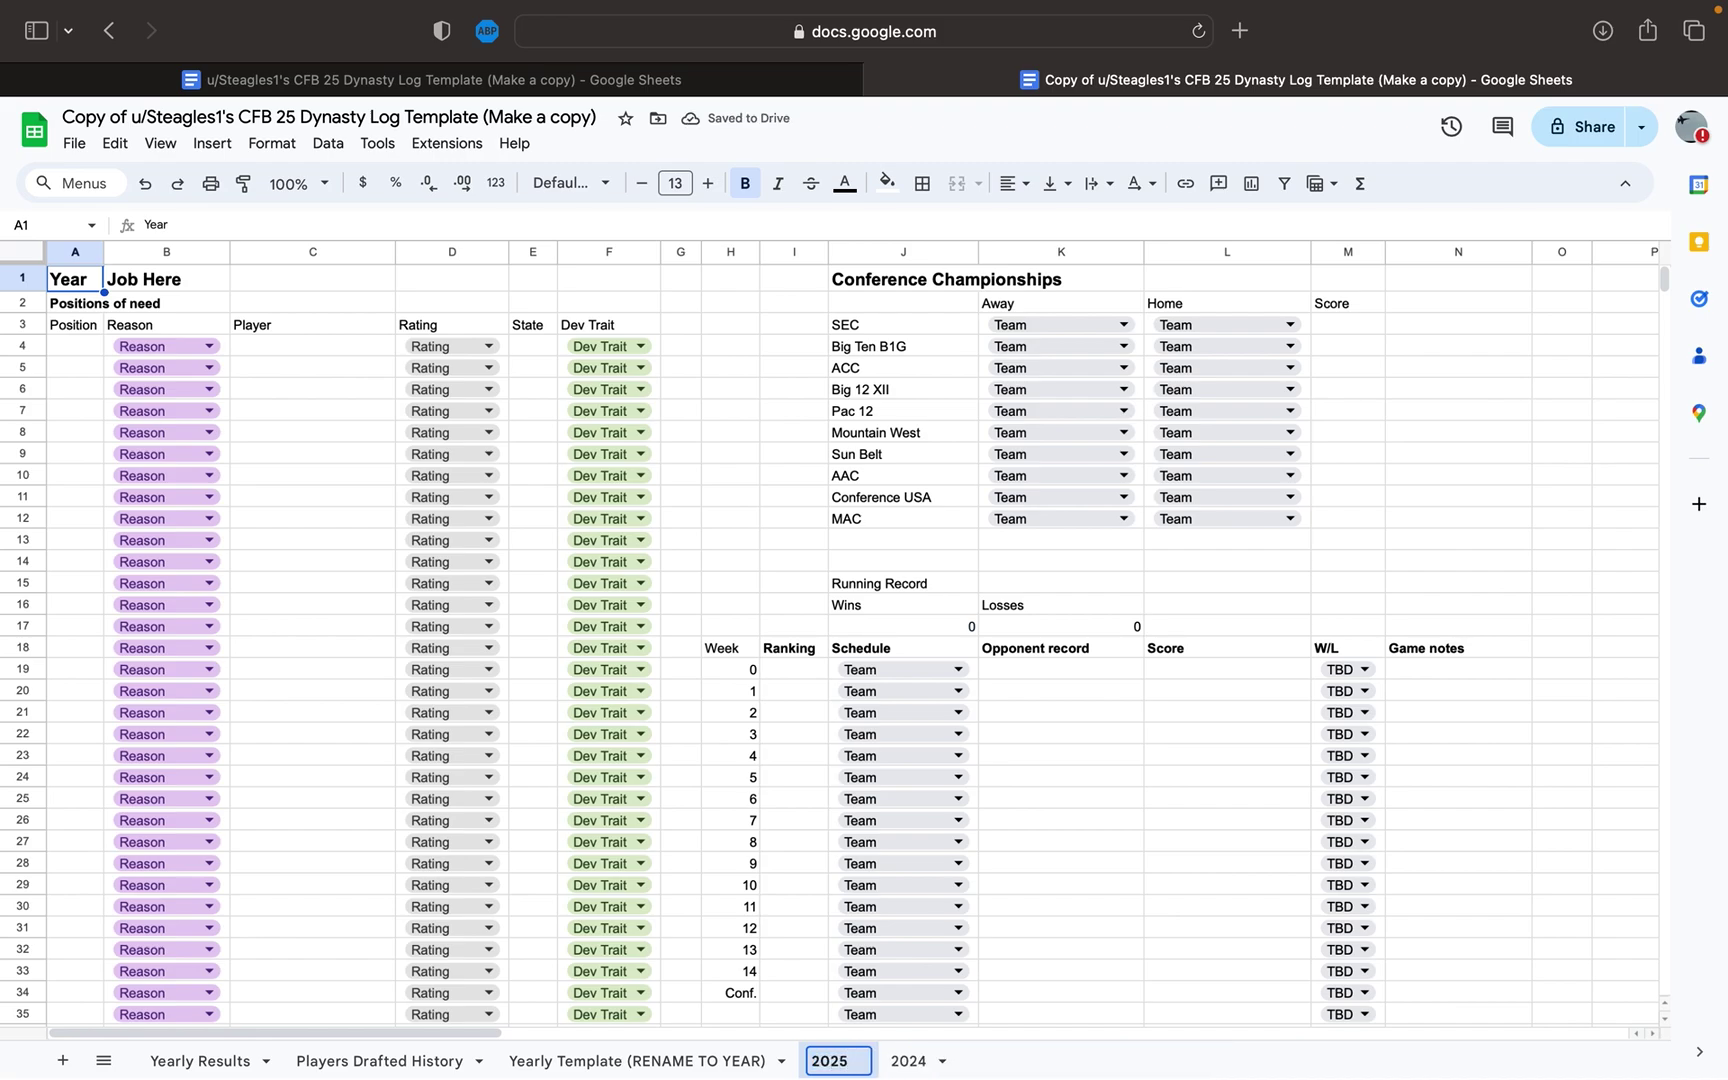
key("Return")
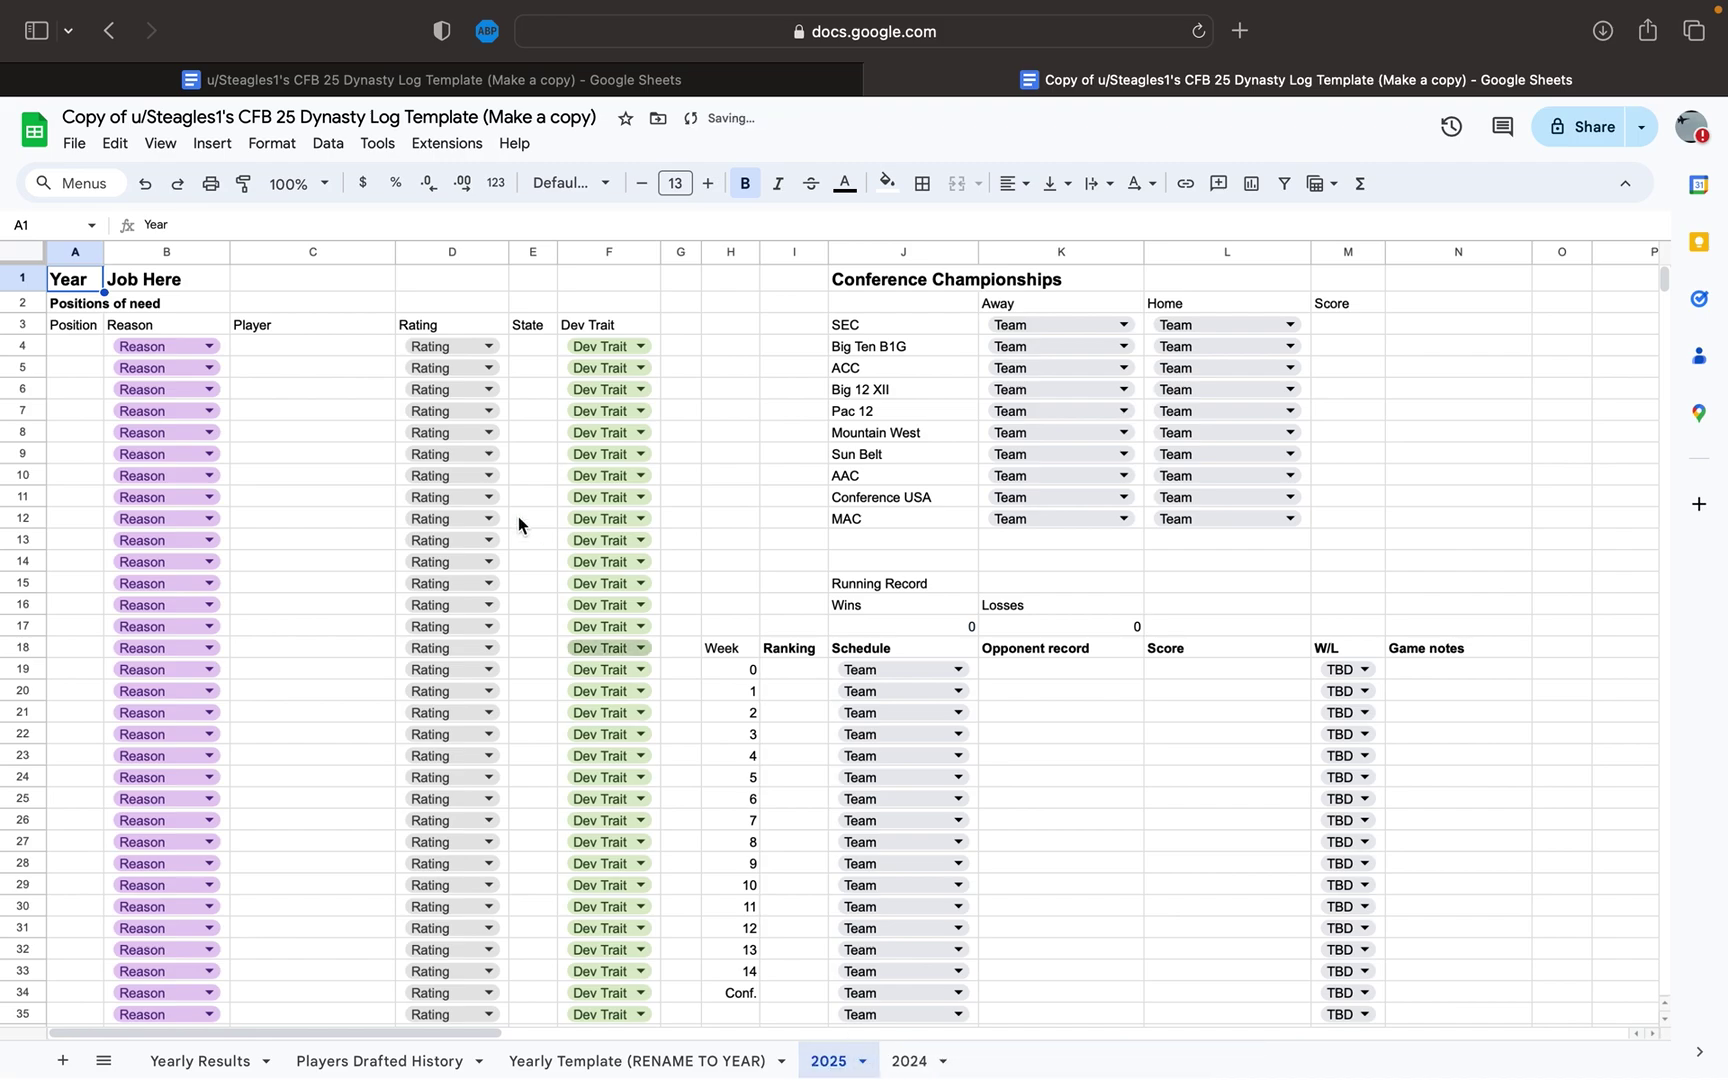
- Mark weeks 0, 1 and 2 on the 2025 sheet as W, W, L, then return to Yearly Results
left_click(1365, 670)
left_click(1335, 729)
key("Down")
key("Return")
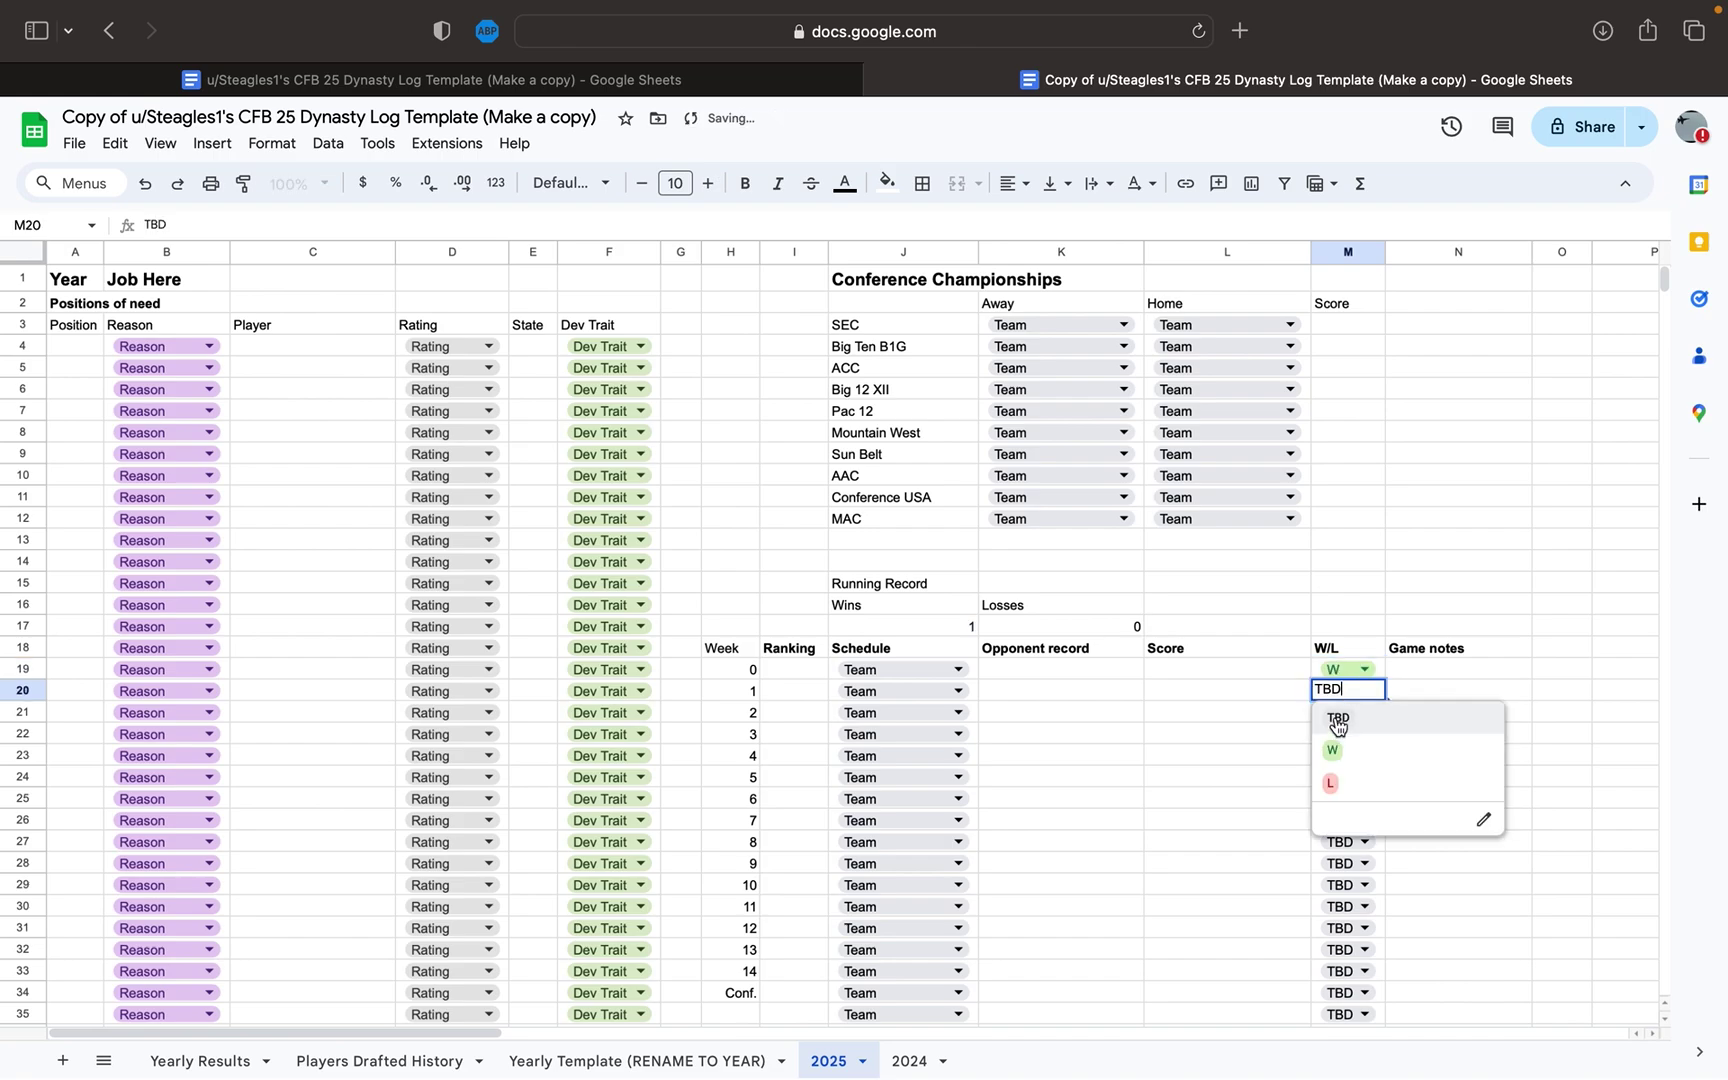
left_click(1332, 750)
key("Down")
key("Return")
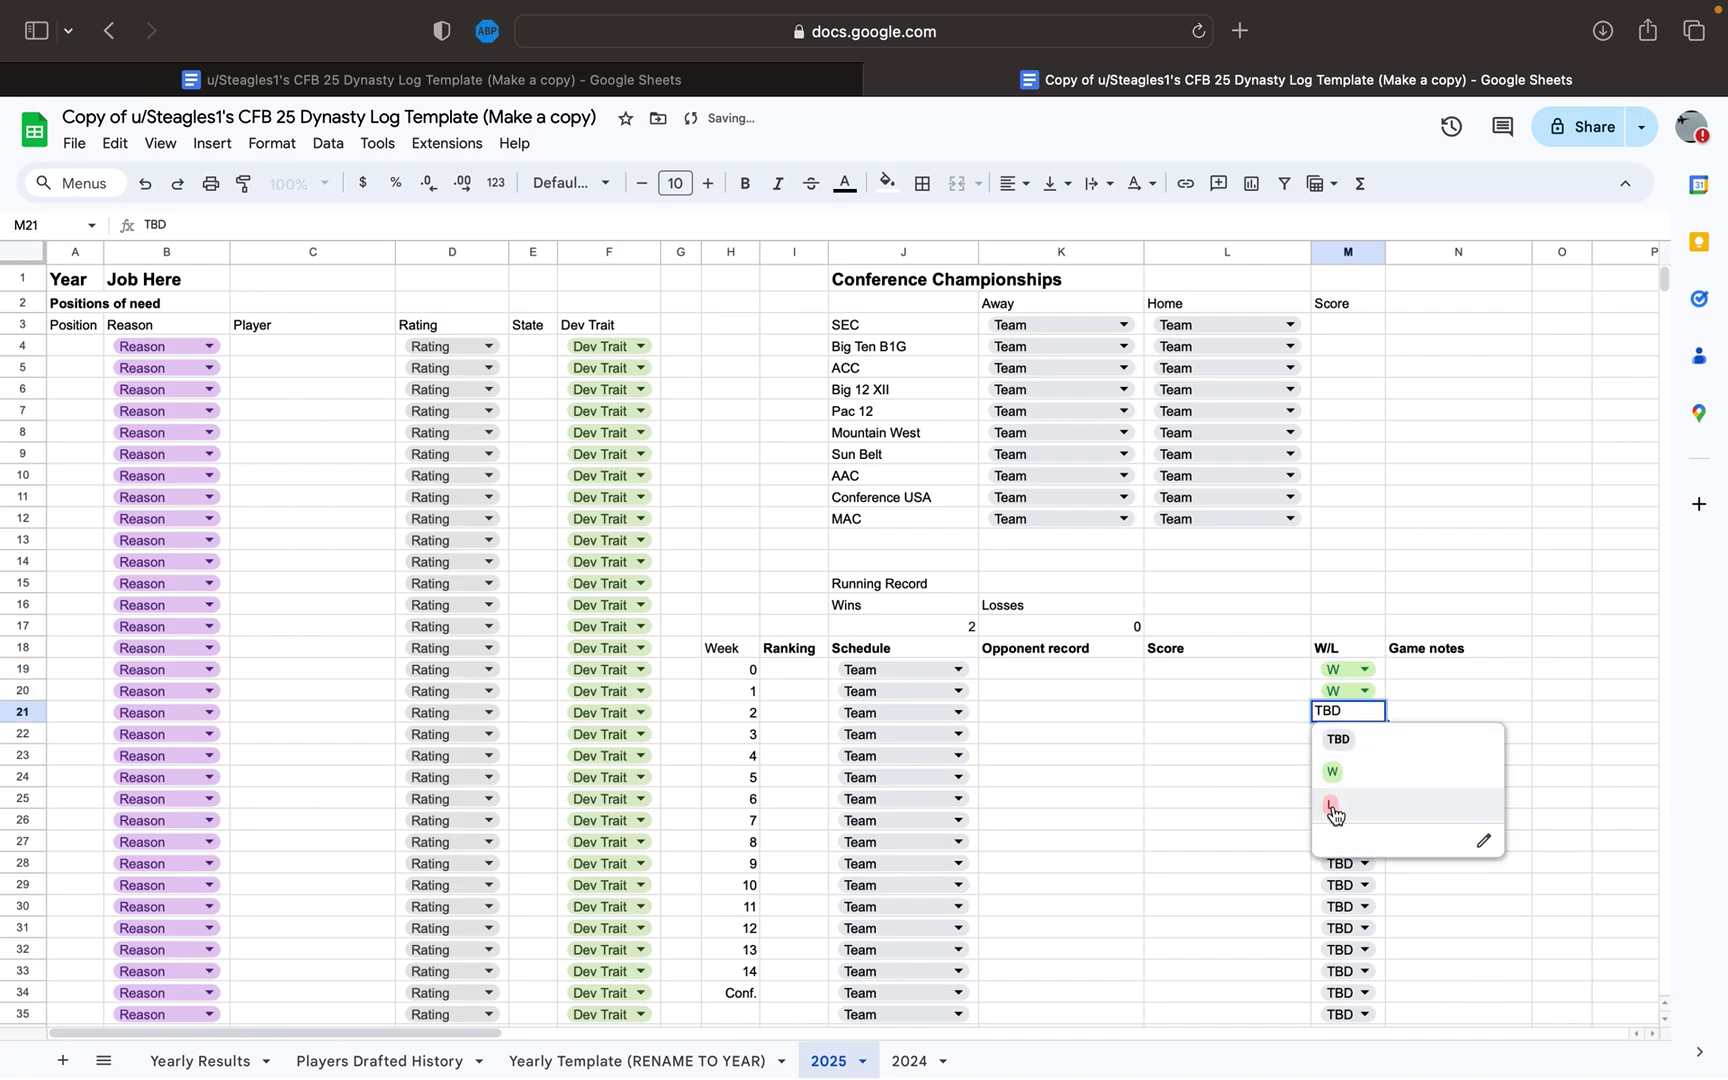
left_click(1333, 808)
left_click(206, 1055)
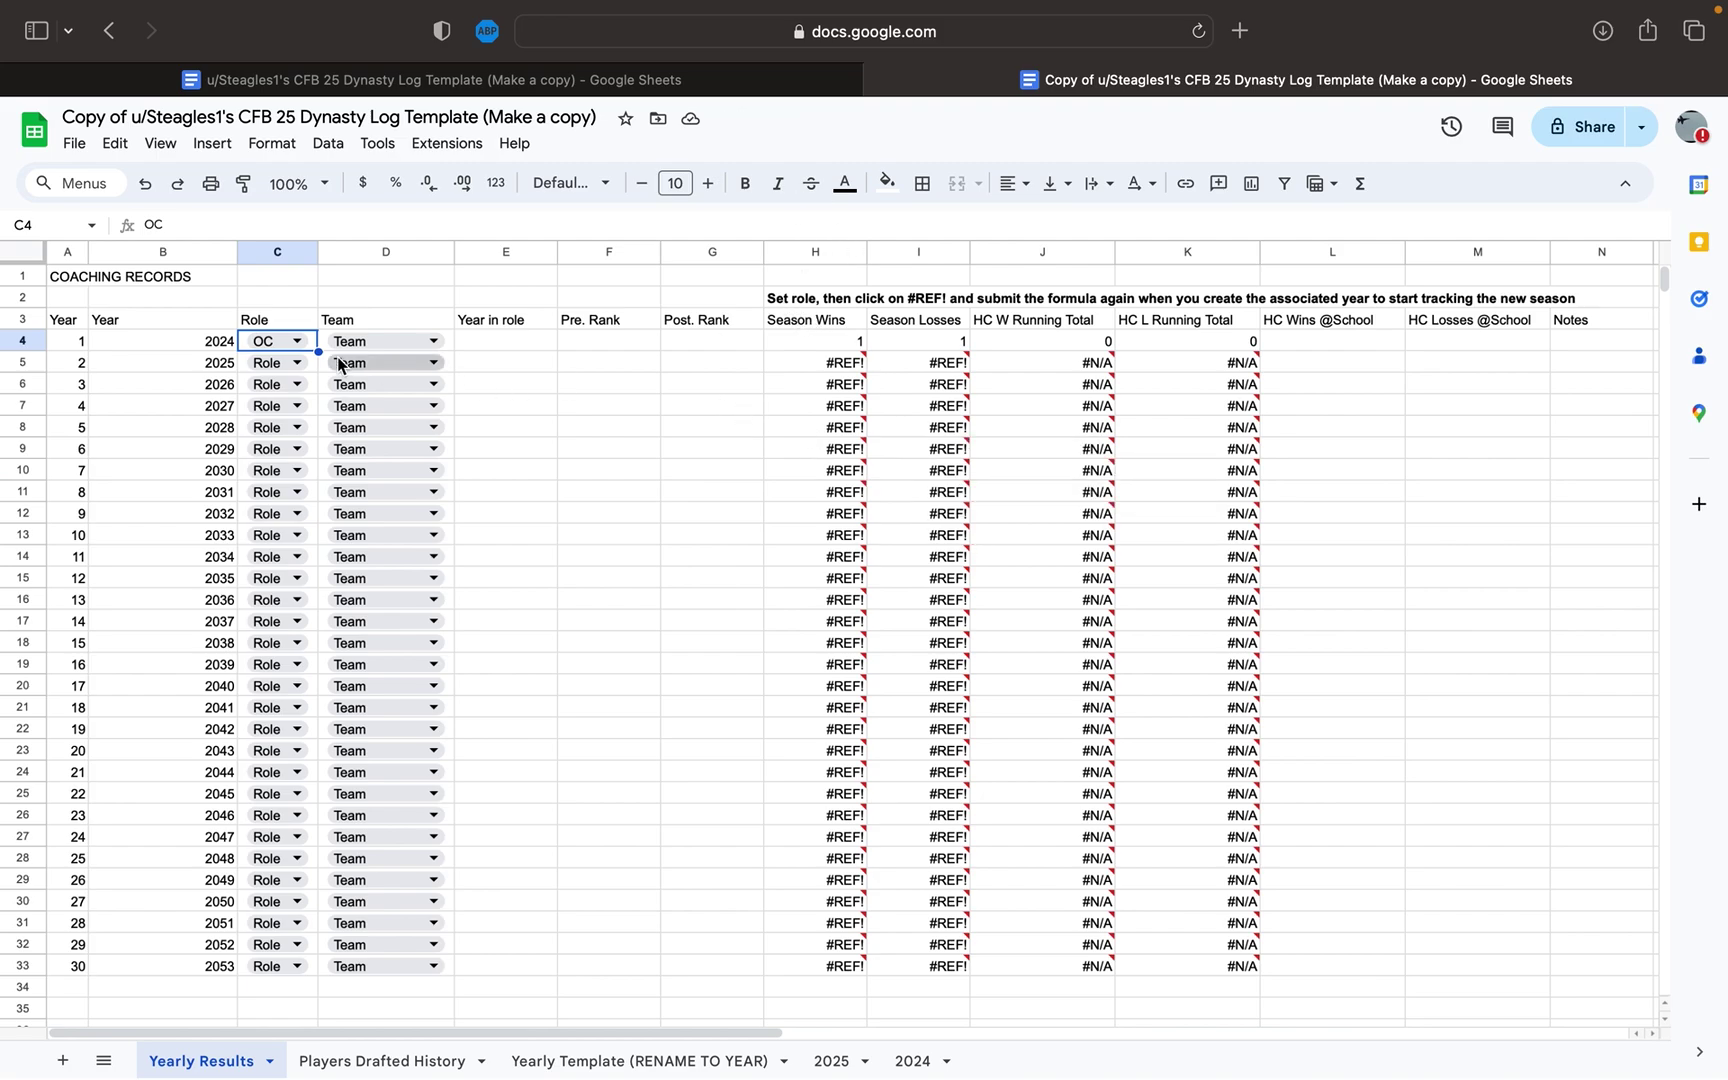
left_click(281, 364)
- Set the 2025 role to HC and resubmit the H5 and I5 season win/loss formulas
left_click(274, 422)
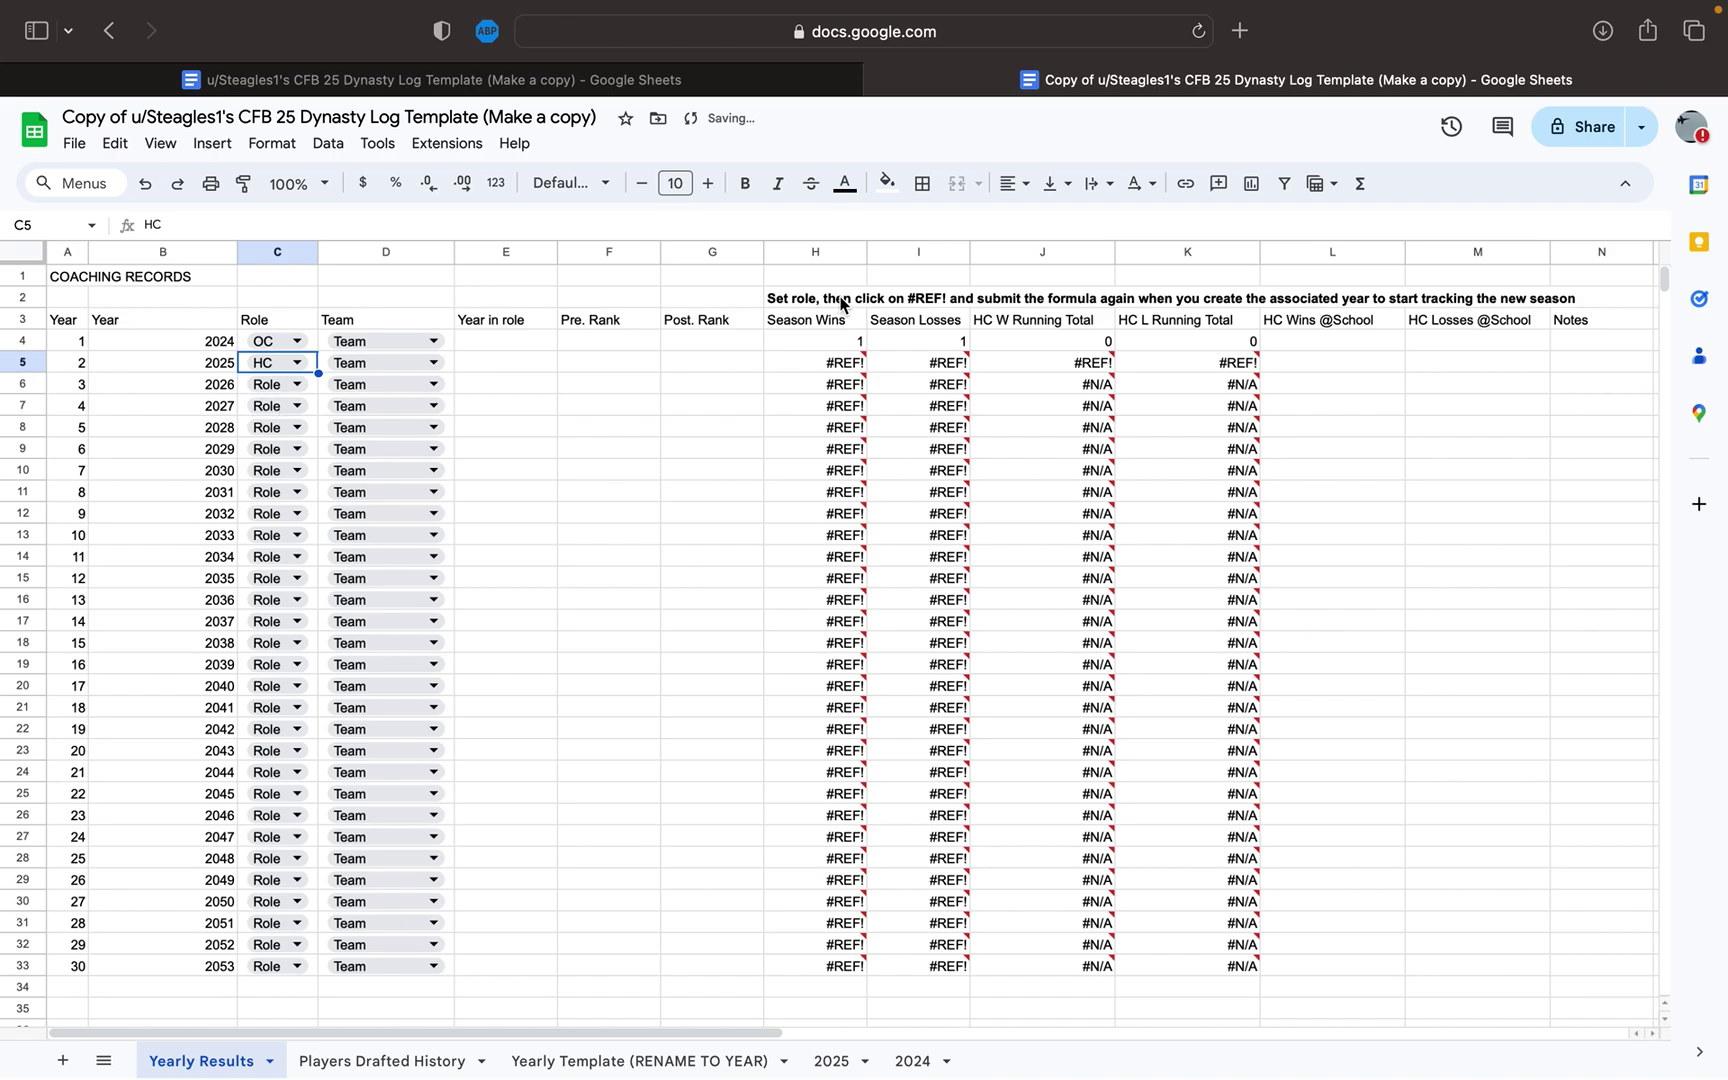
double_click(843, 372)
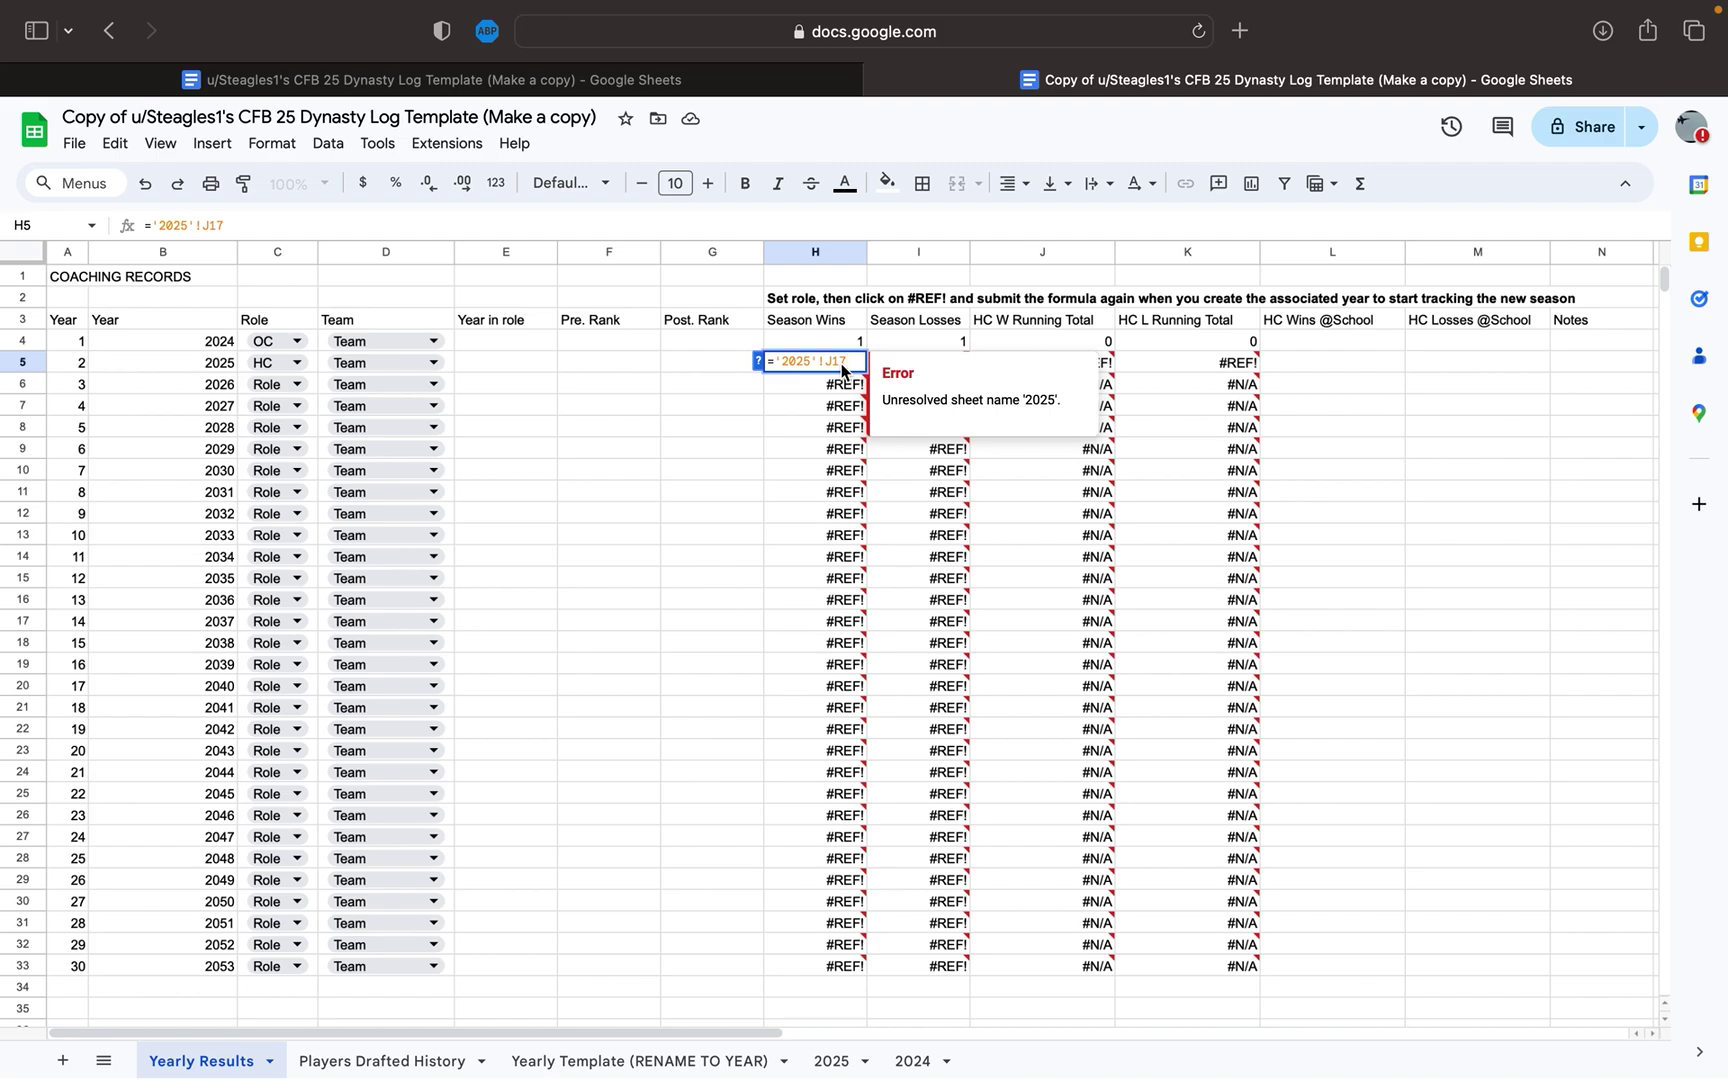
key("Return")
double_click(914, 364)
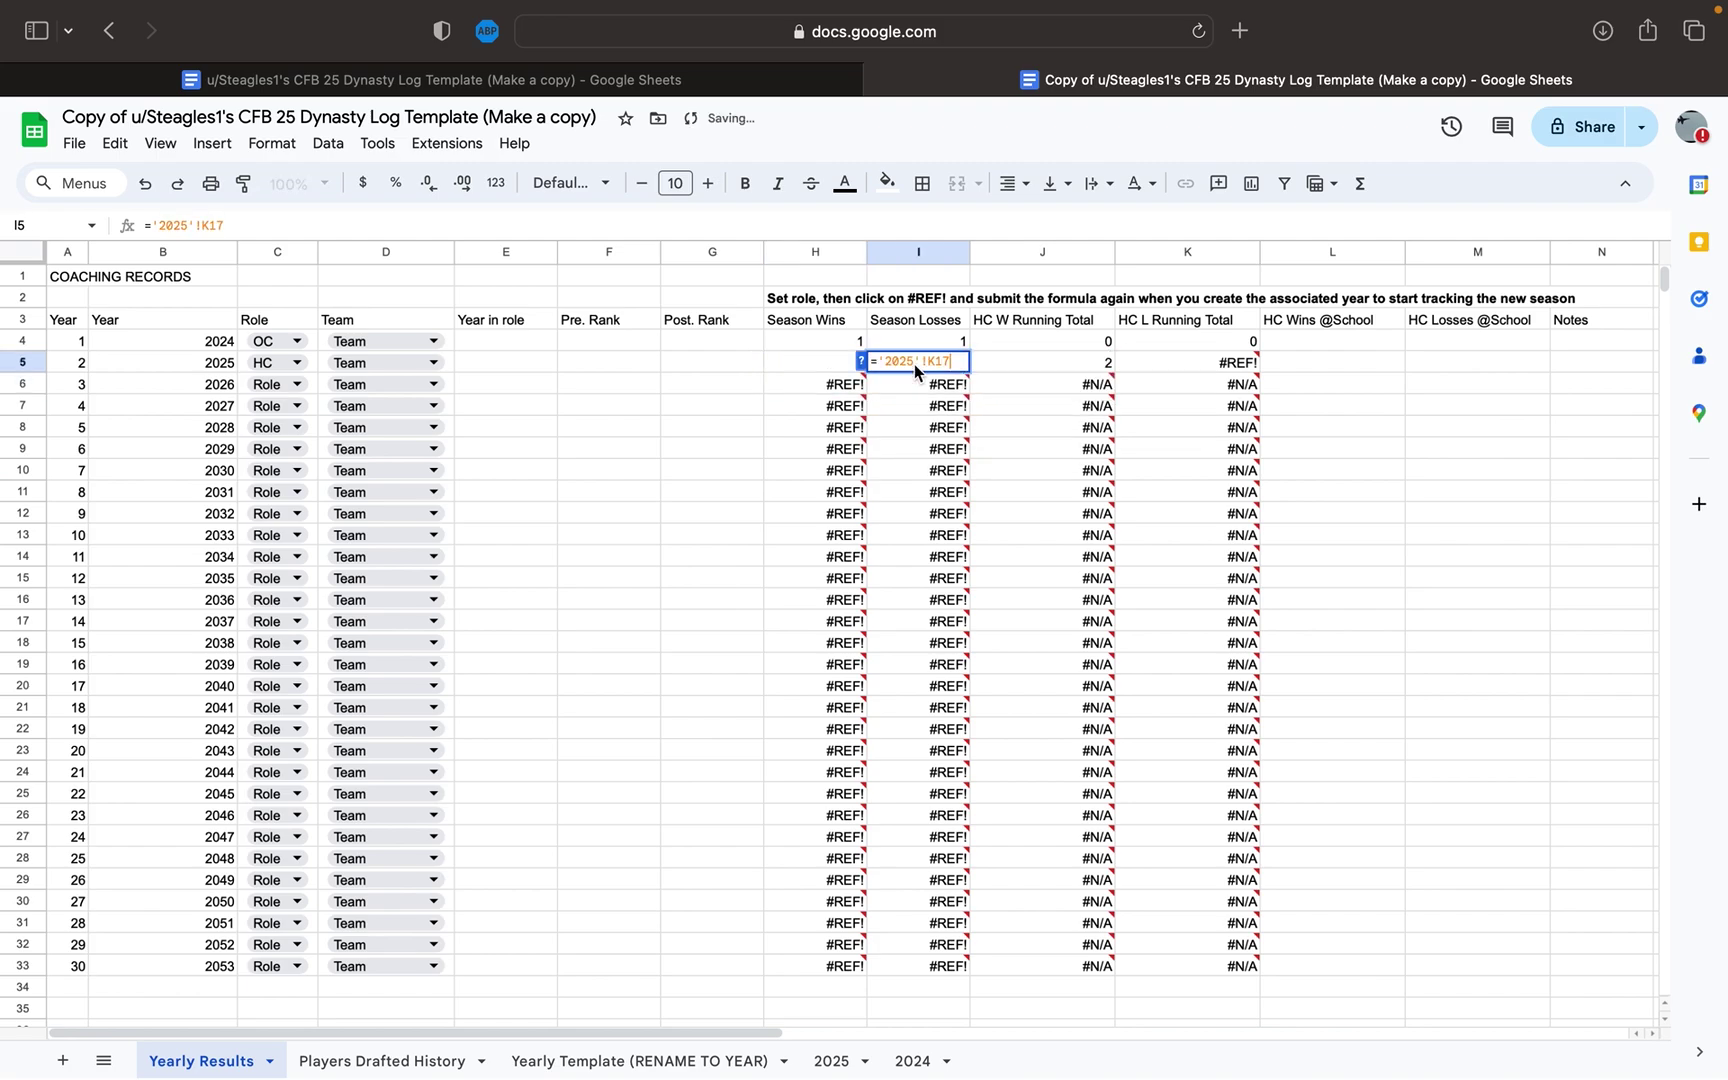
key("Return")
left_click(717, 428)
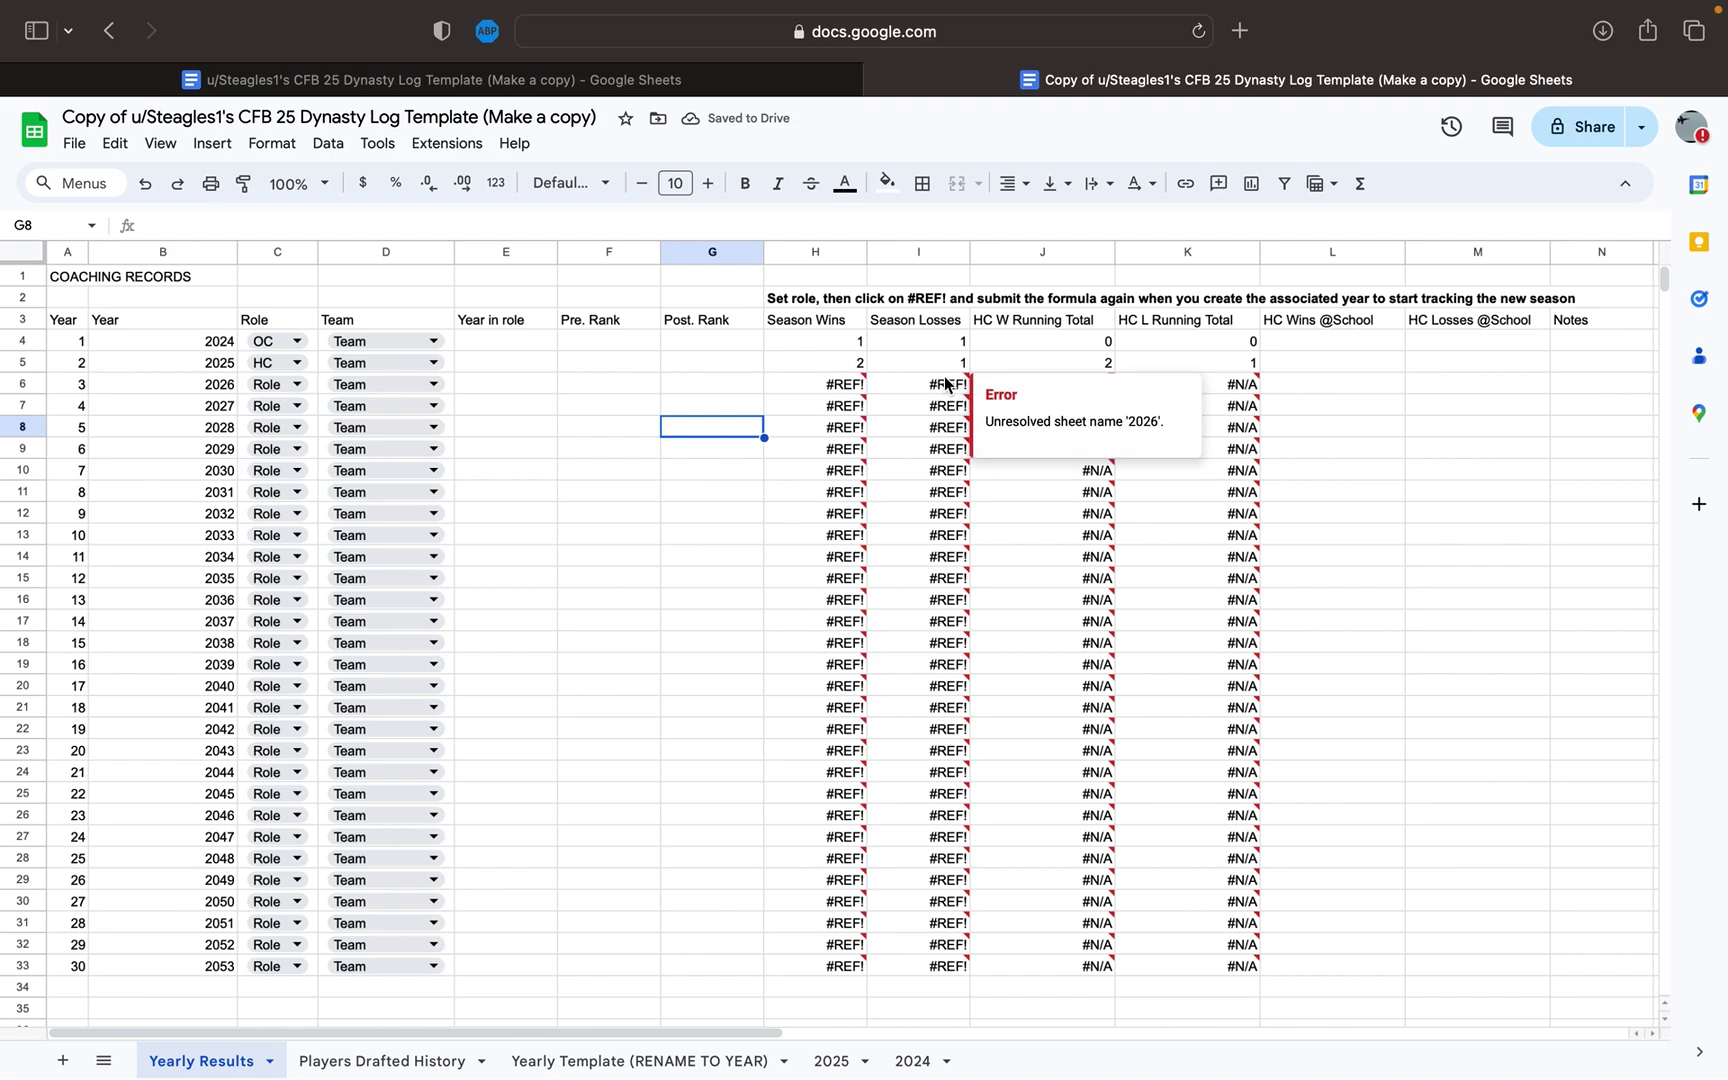
mouse_move(890, 395)
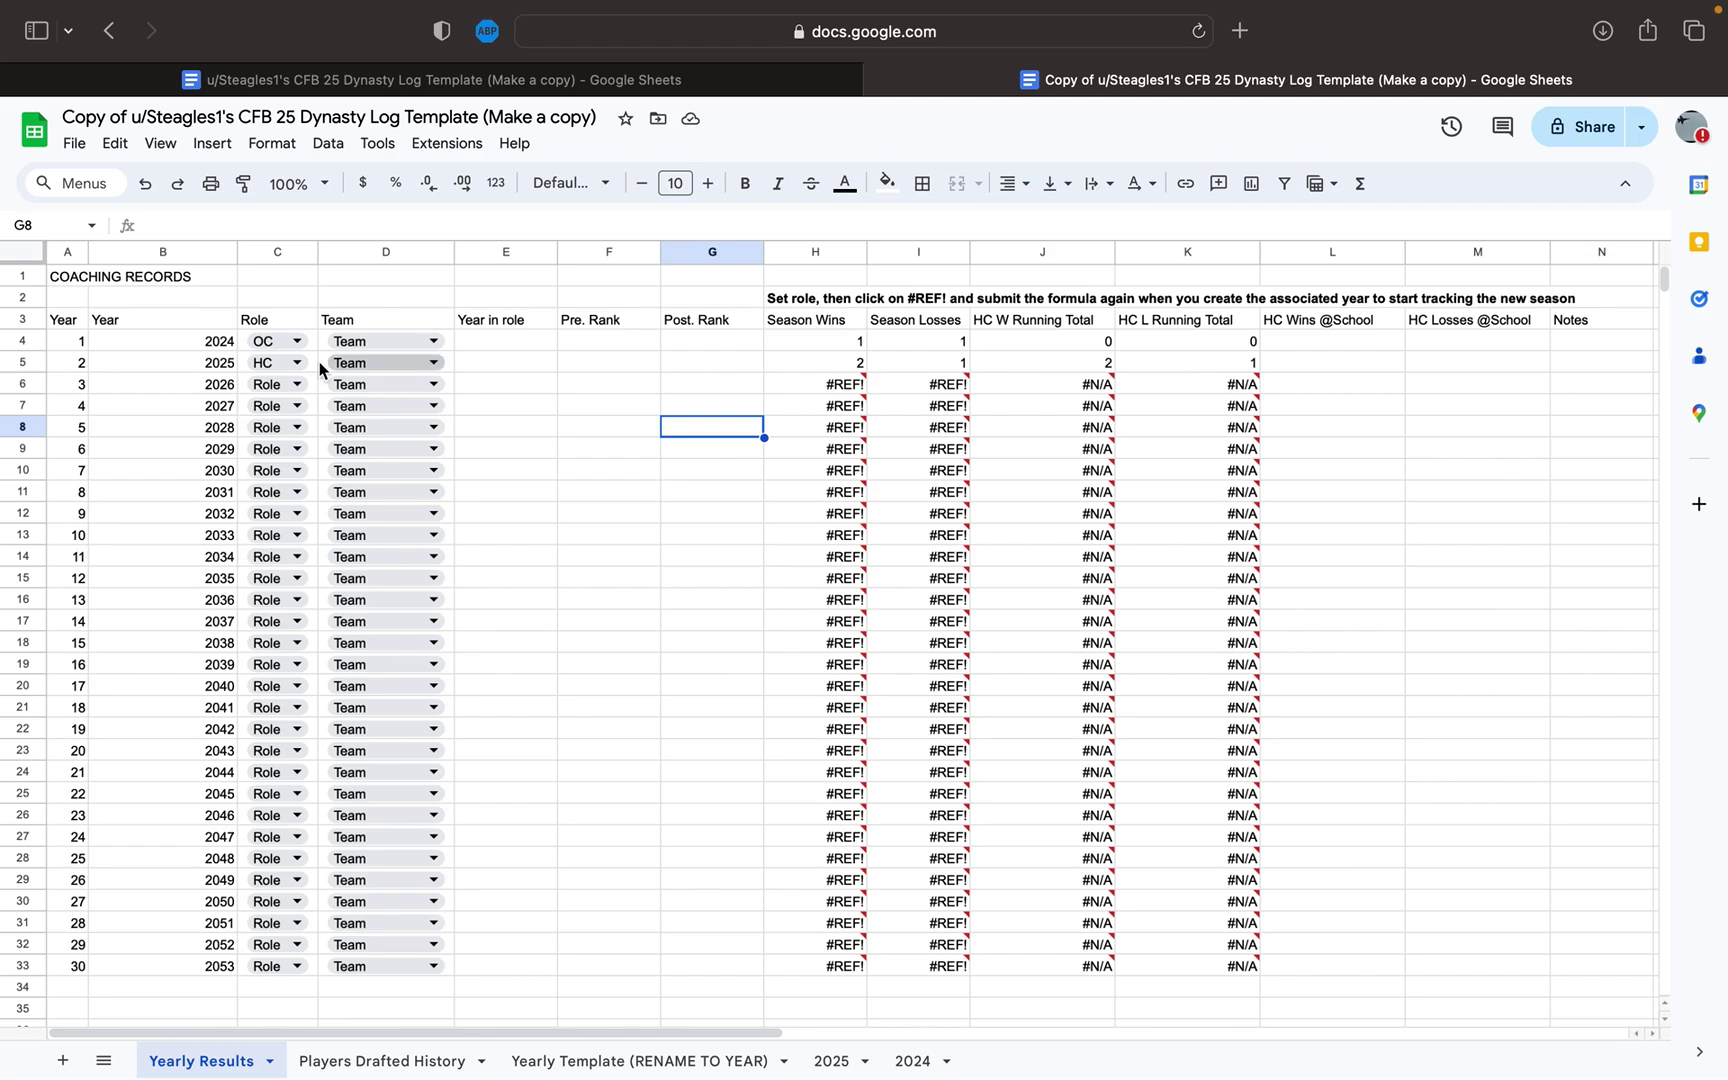
- Swap the roles, making 2024 HC and 2025 OC
left_click(296, 341)
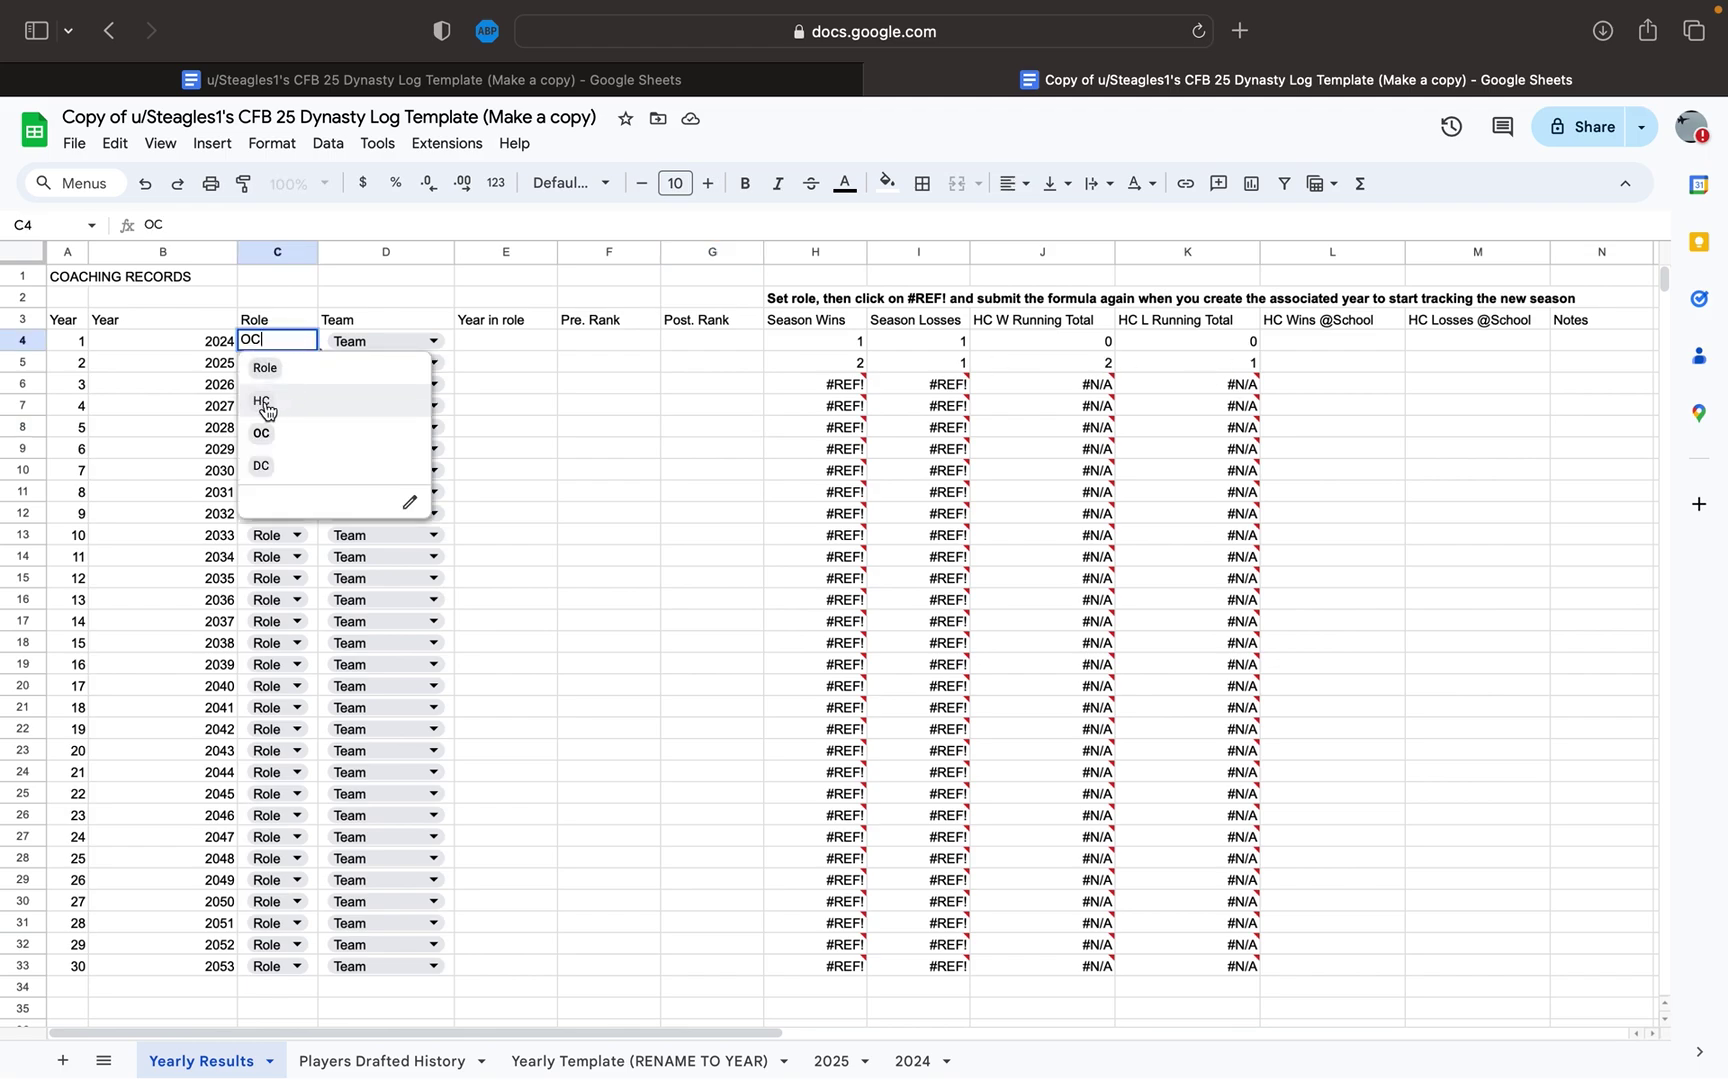
left_click(265, 404)
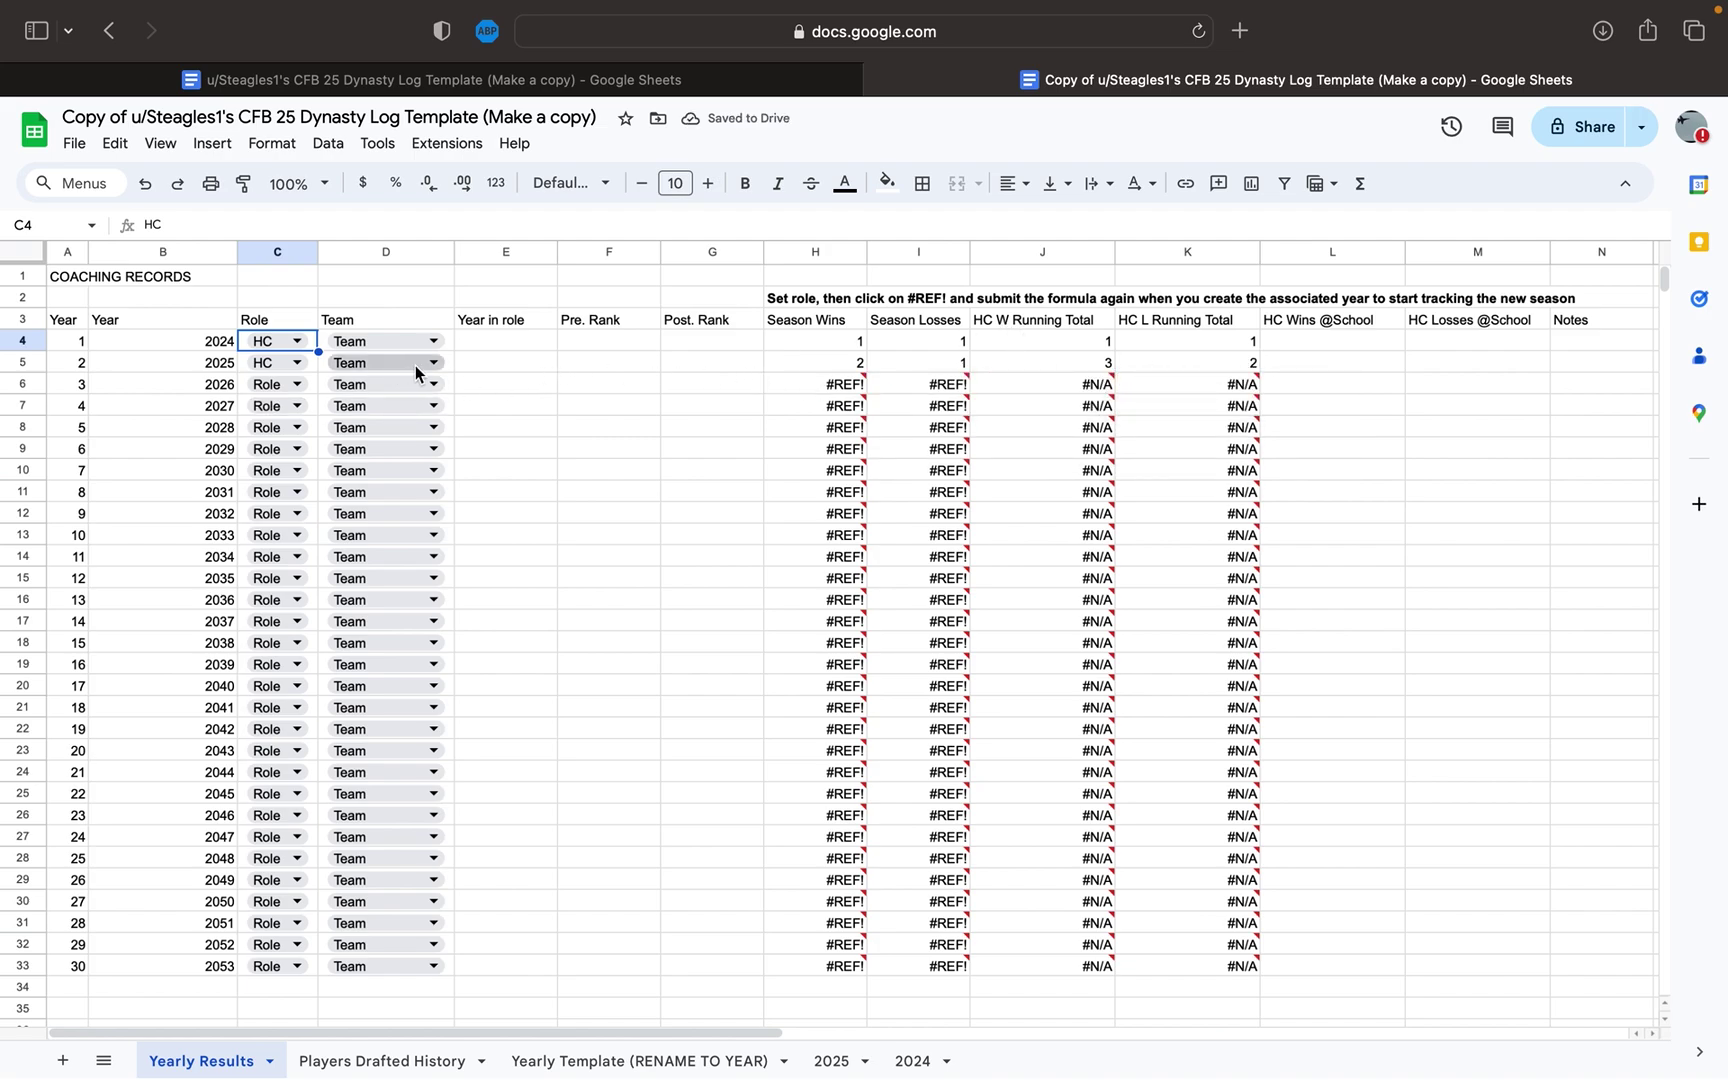
double_click(270, 362)
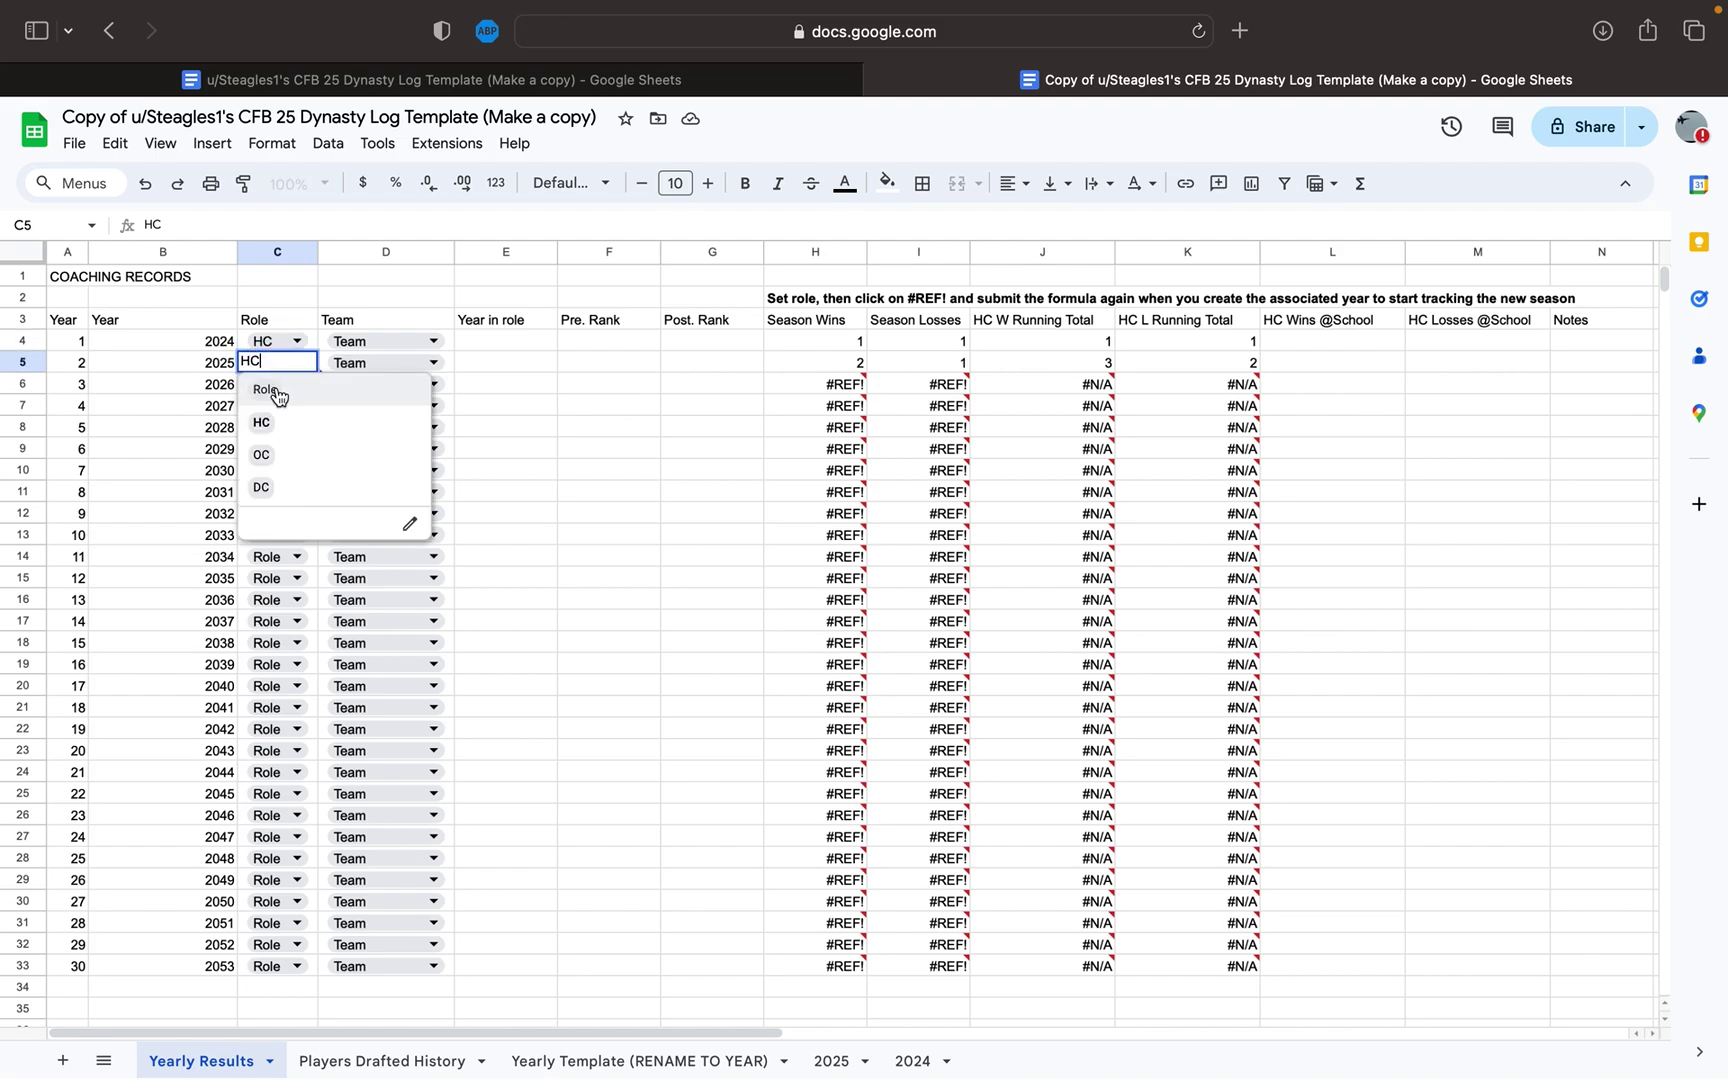
left_click(264, 456)
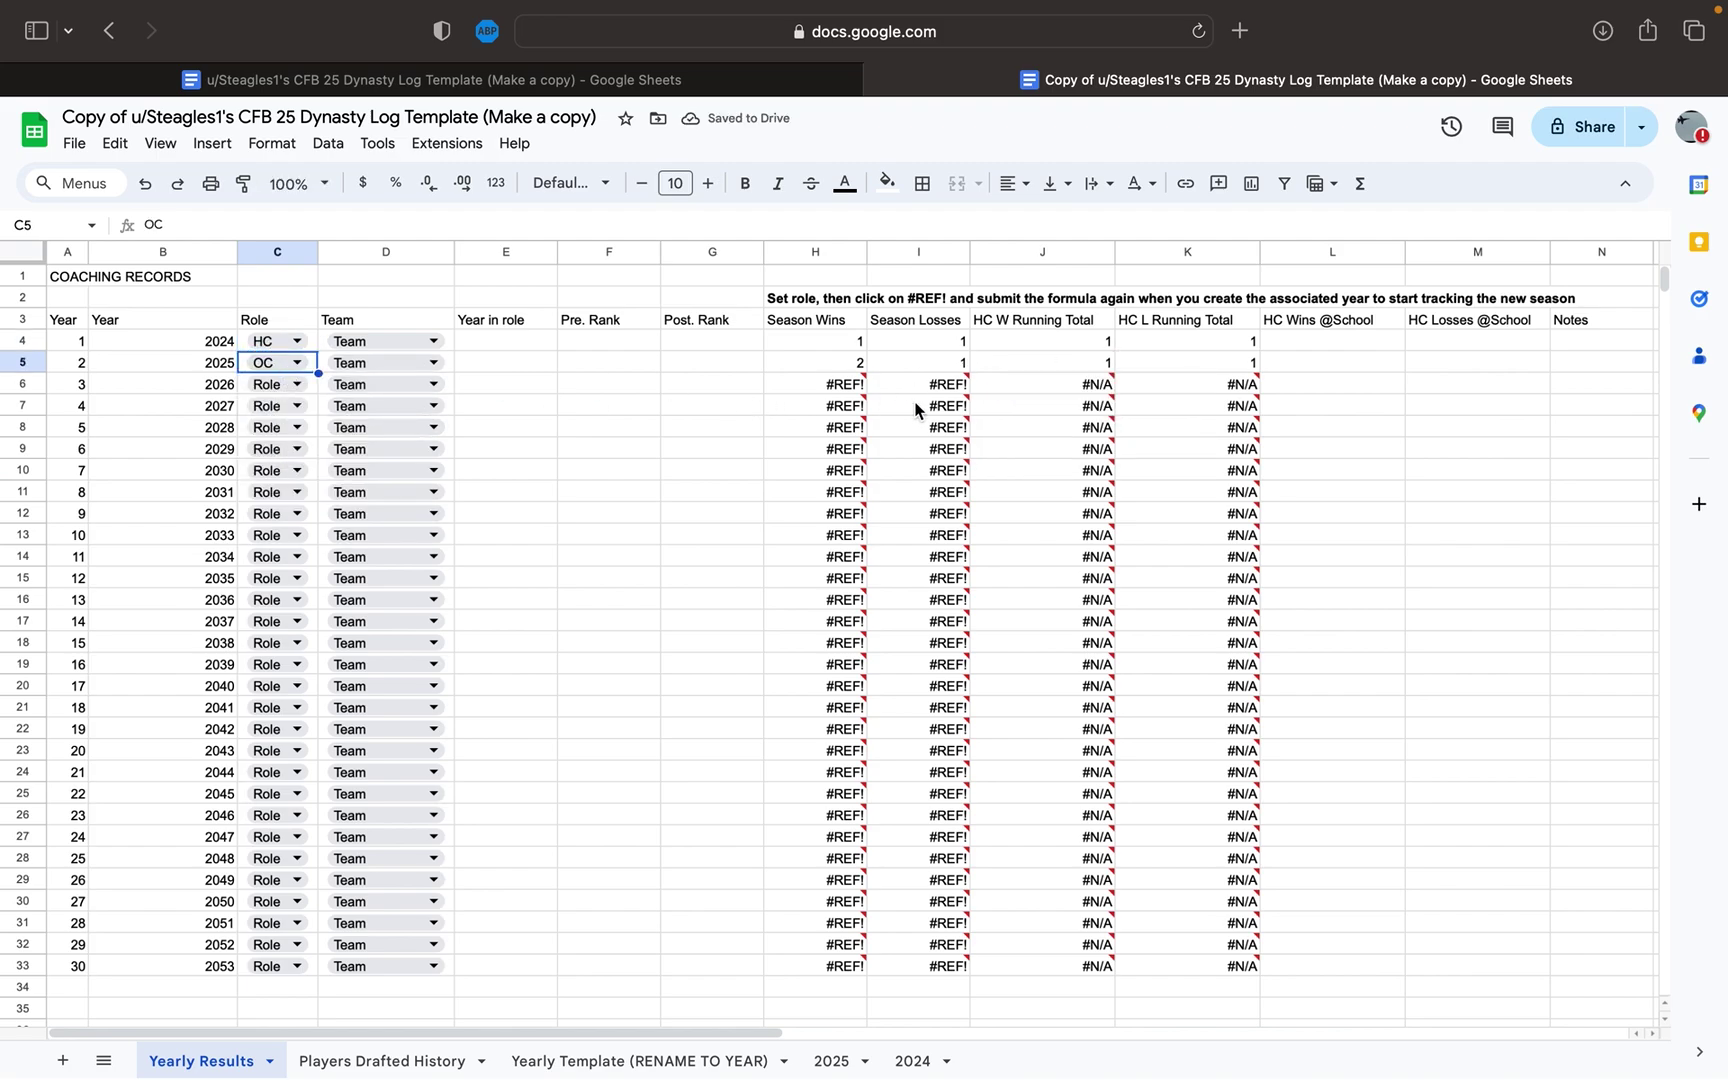
mouse_move(800, 395)
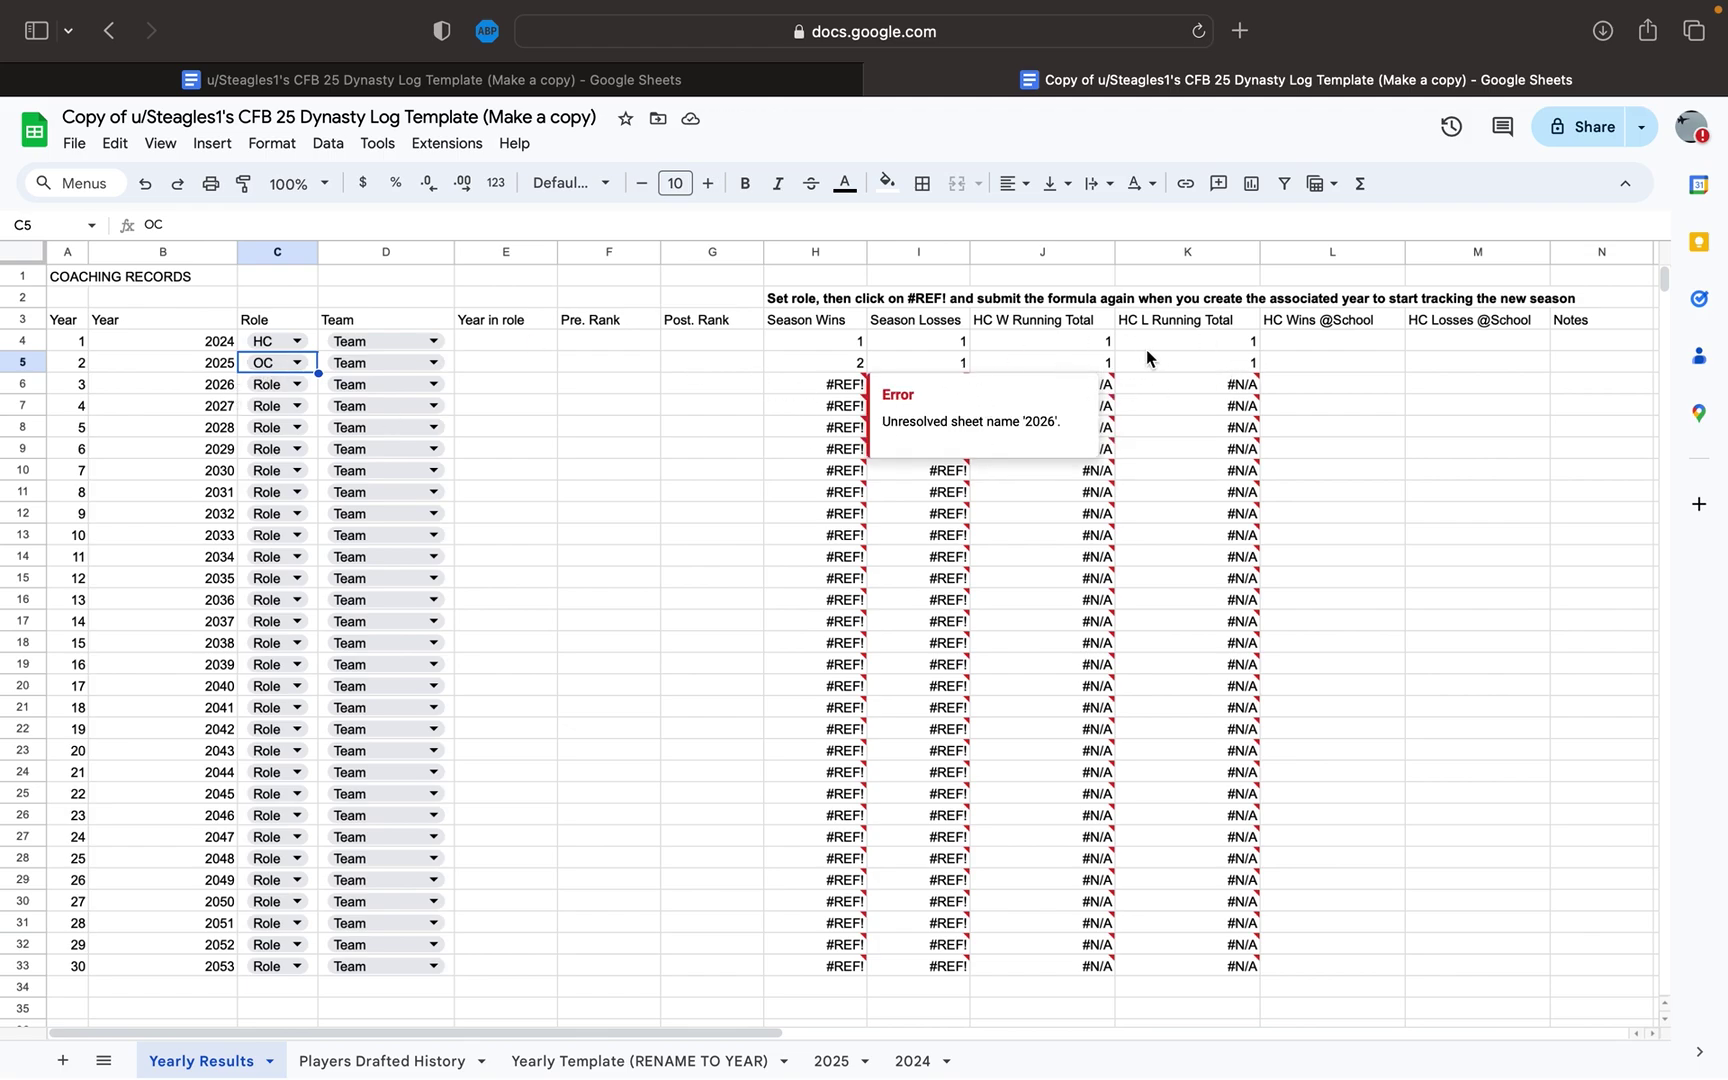
mouse_move(1097, 395)
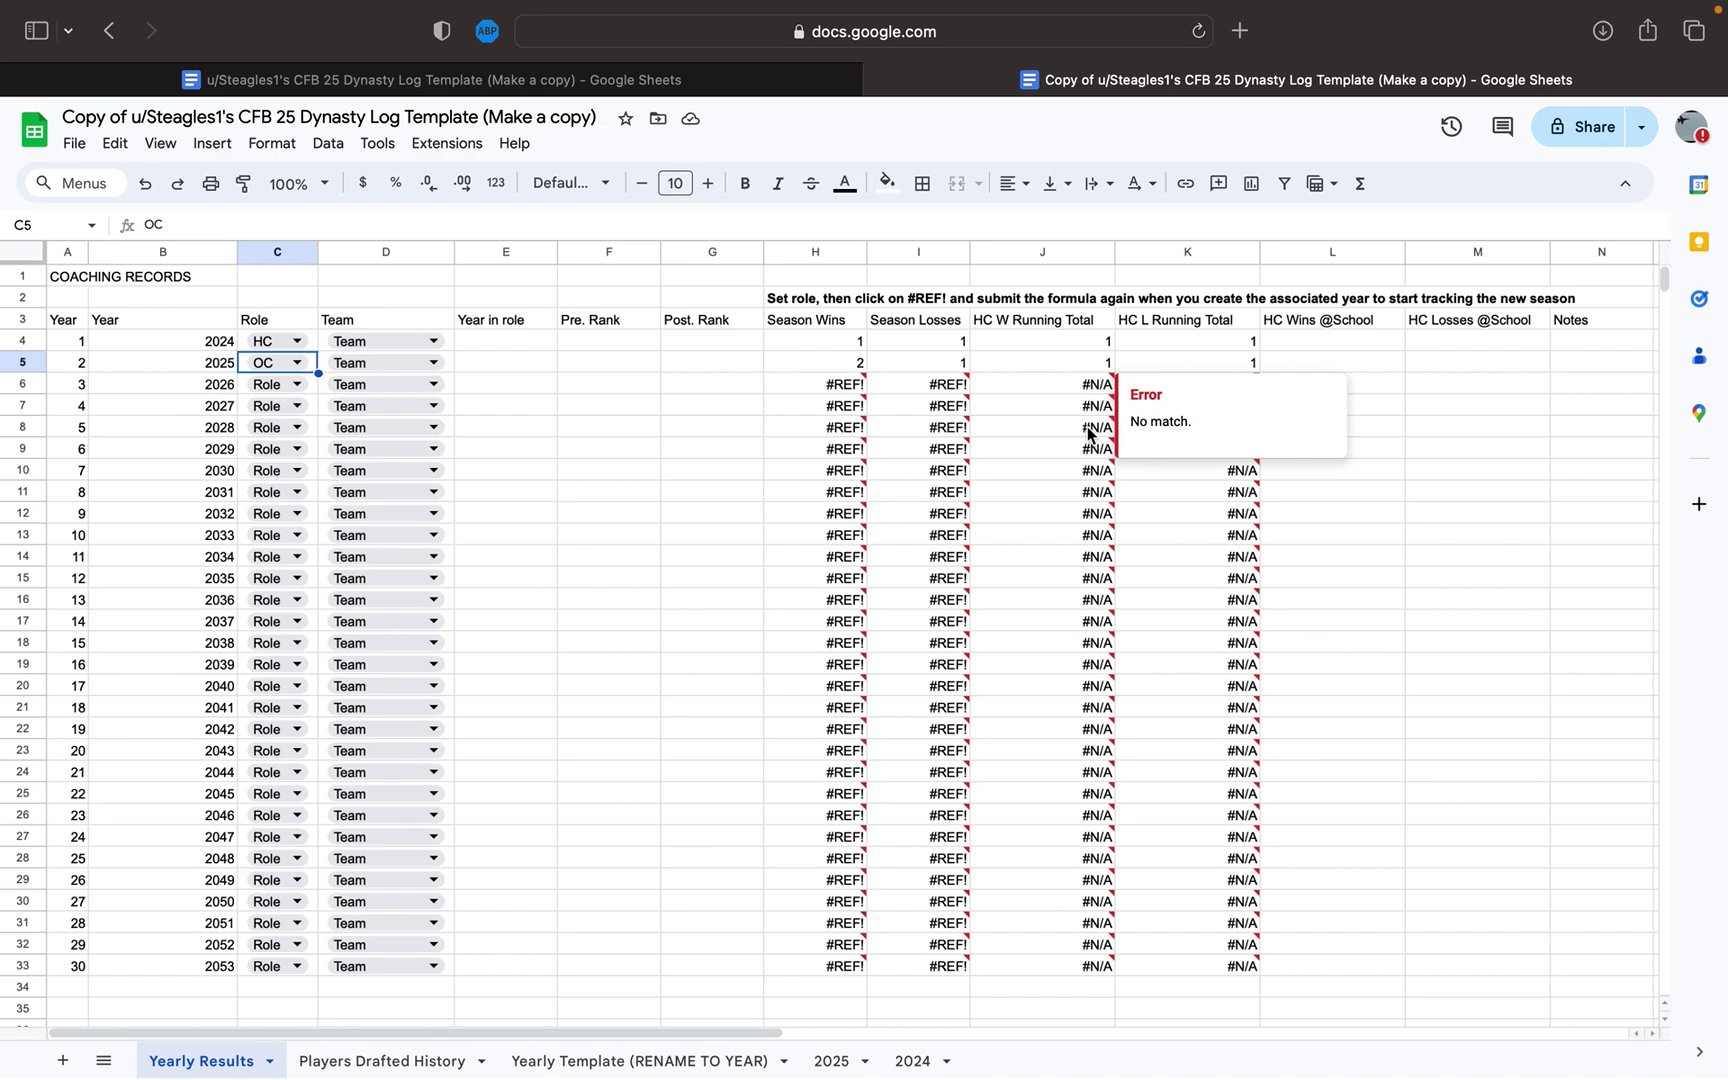
mouse_move(958, 386)
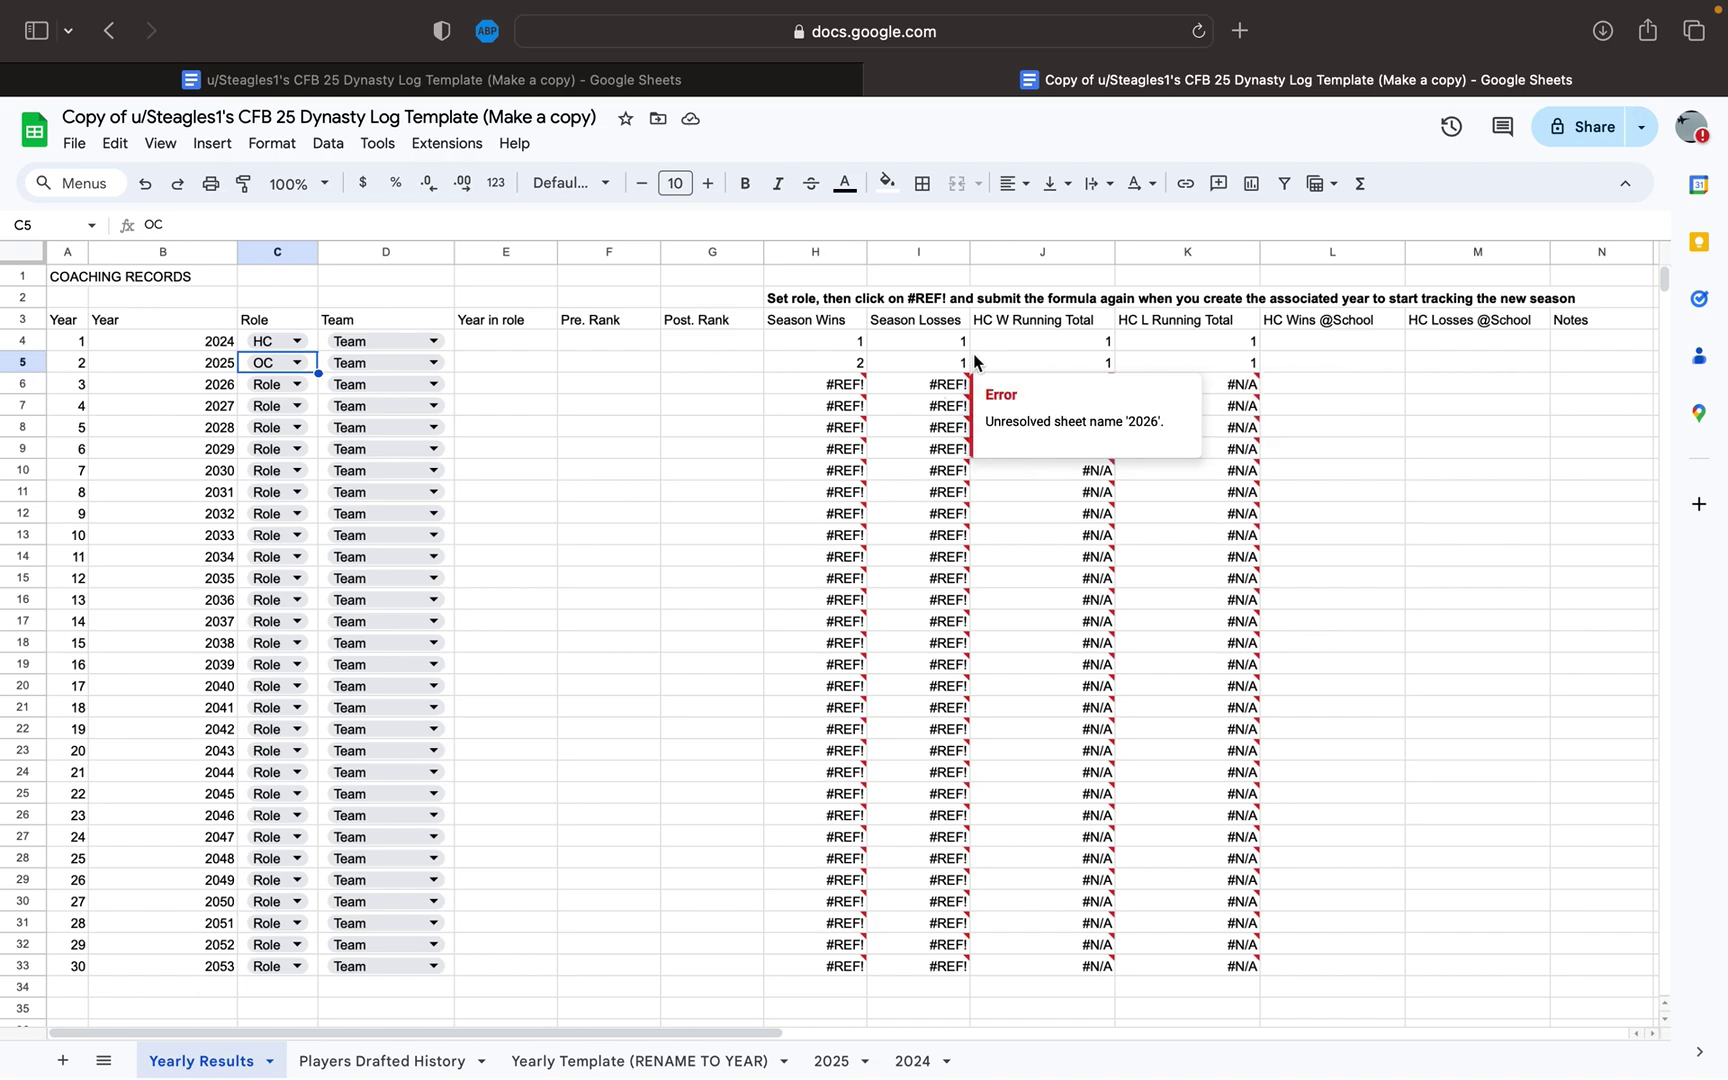
- Reset both the 2025 and 2024 roles to the Role placeholder
left_click(288, 364)
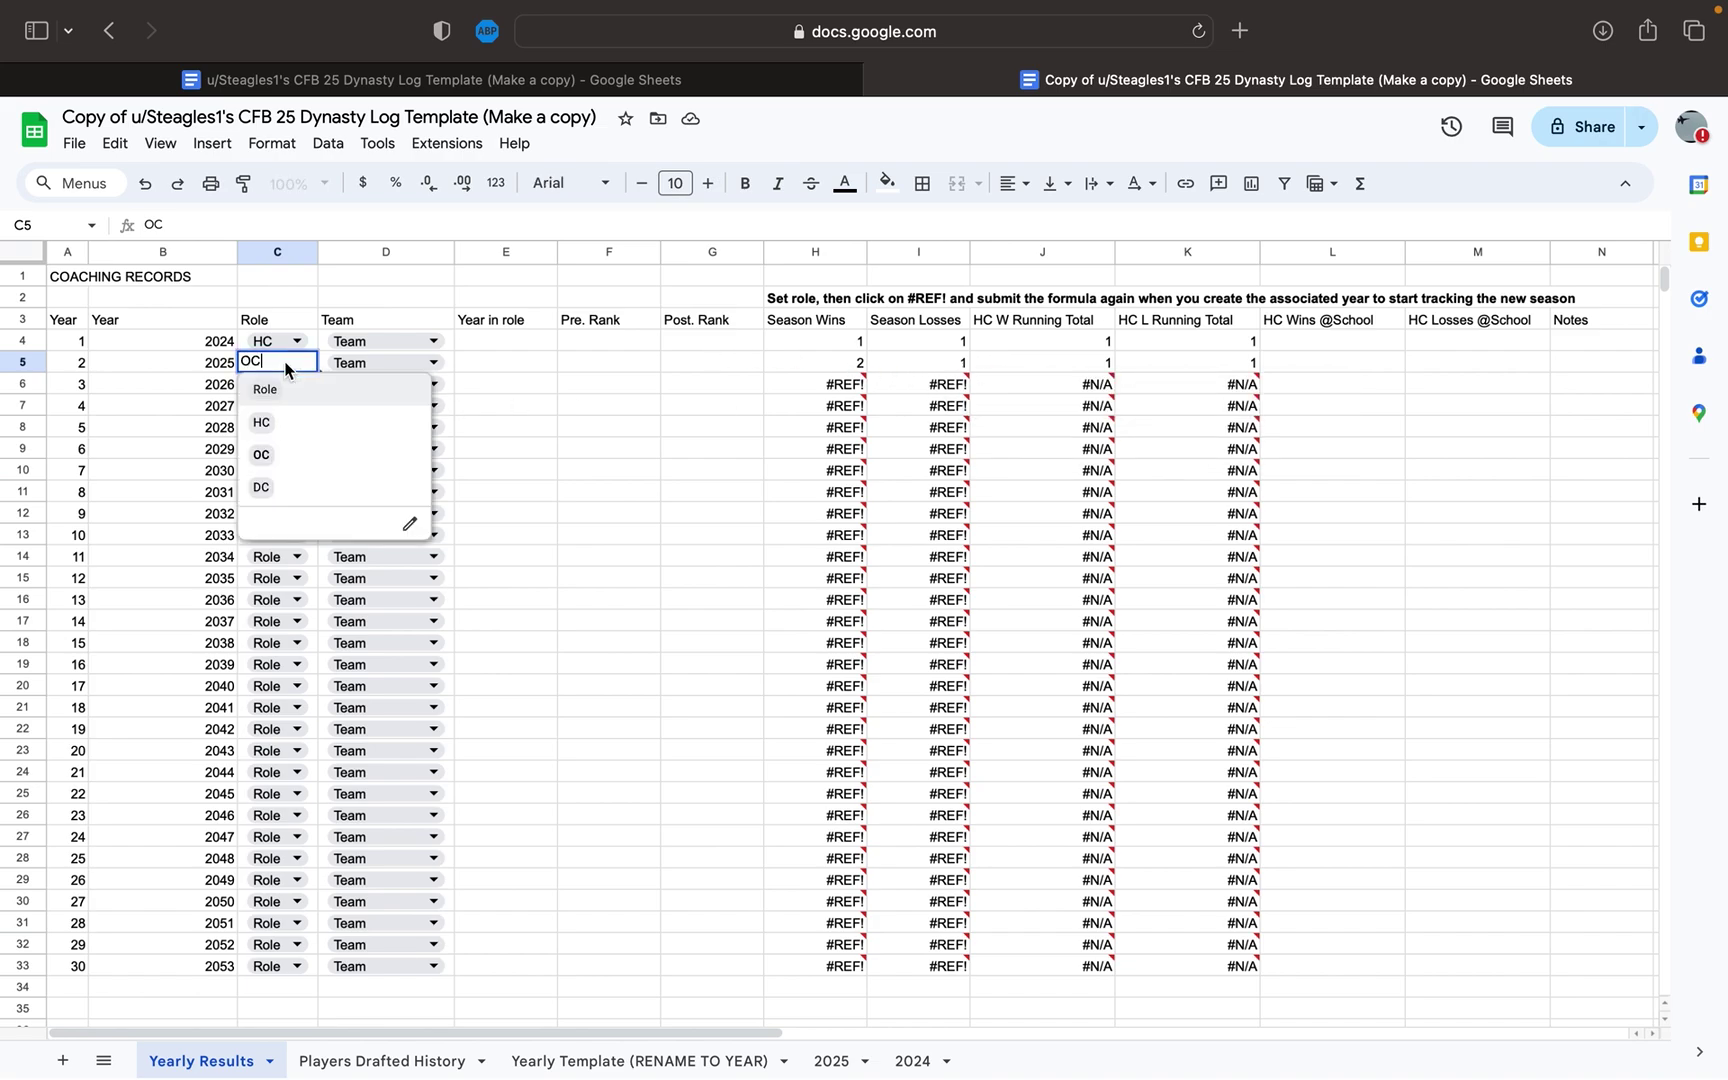
left_click(271, 398)
left_click(280, 341)
left_click(272, 367)
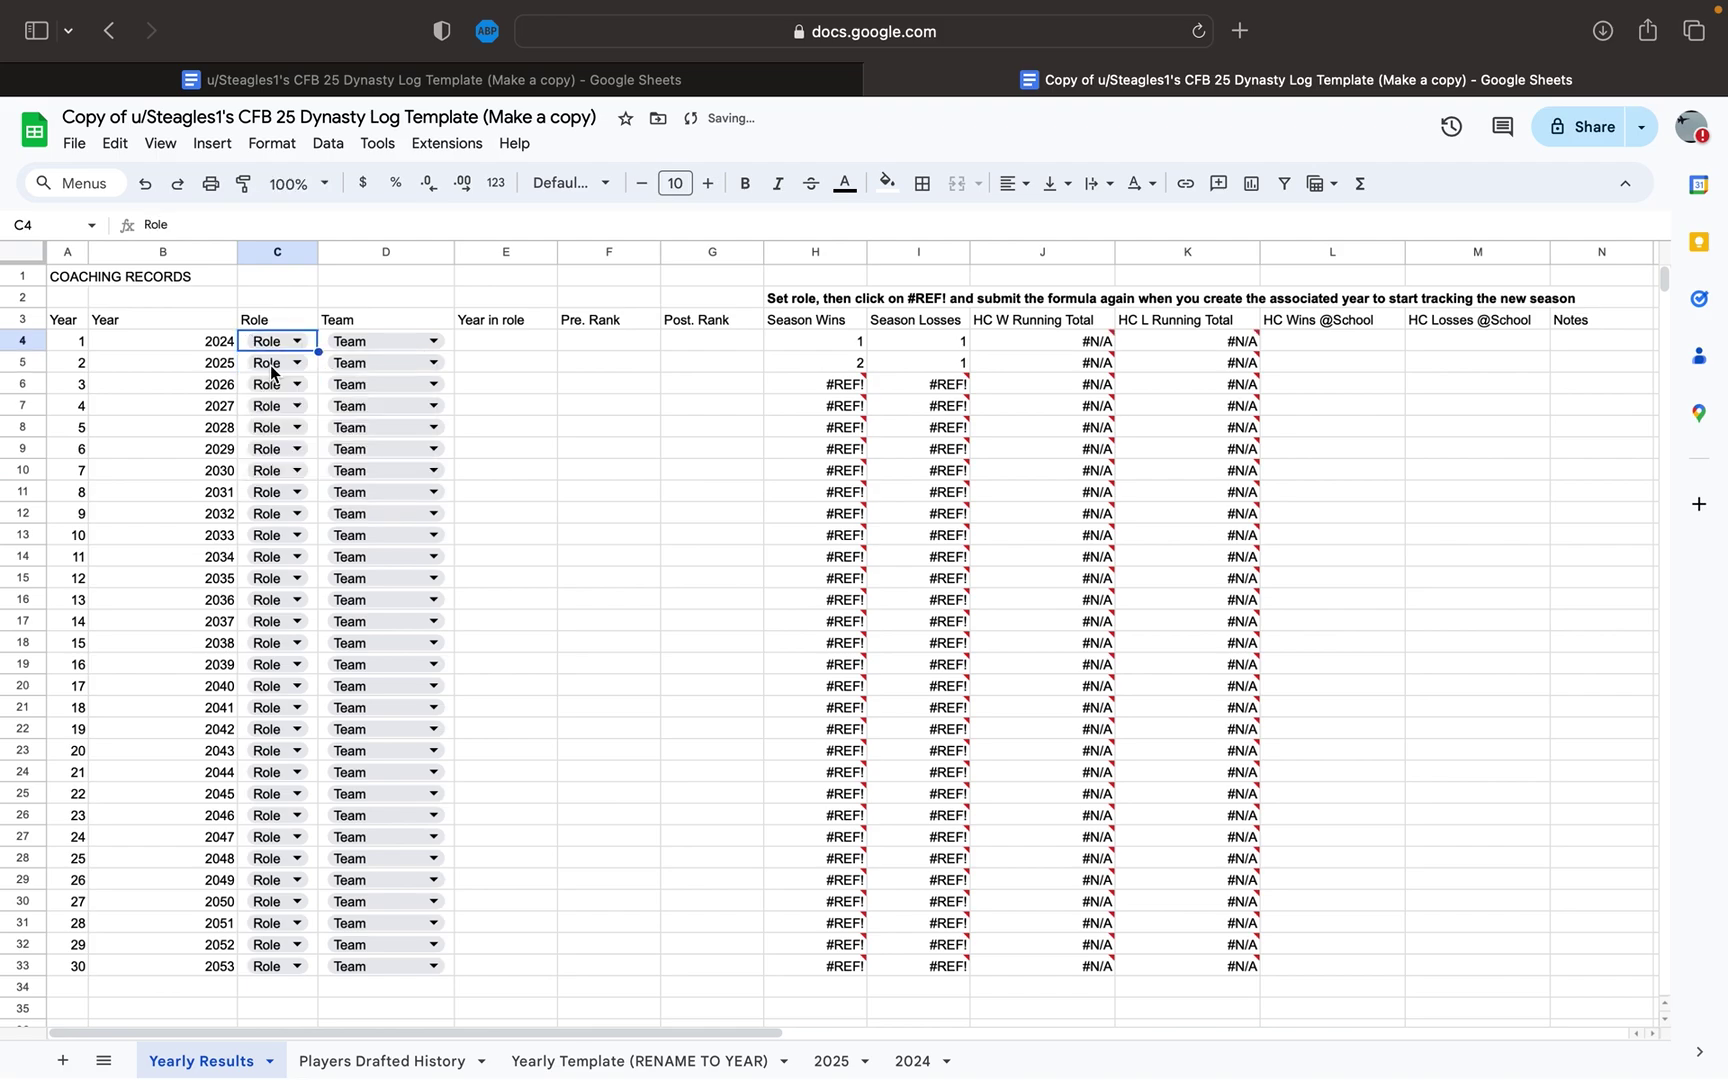
- Delete the 2025 sheet and scroll the Yearly Template right to the Conferences section
left_click(866, 1058)
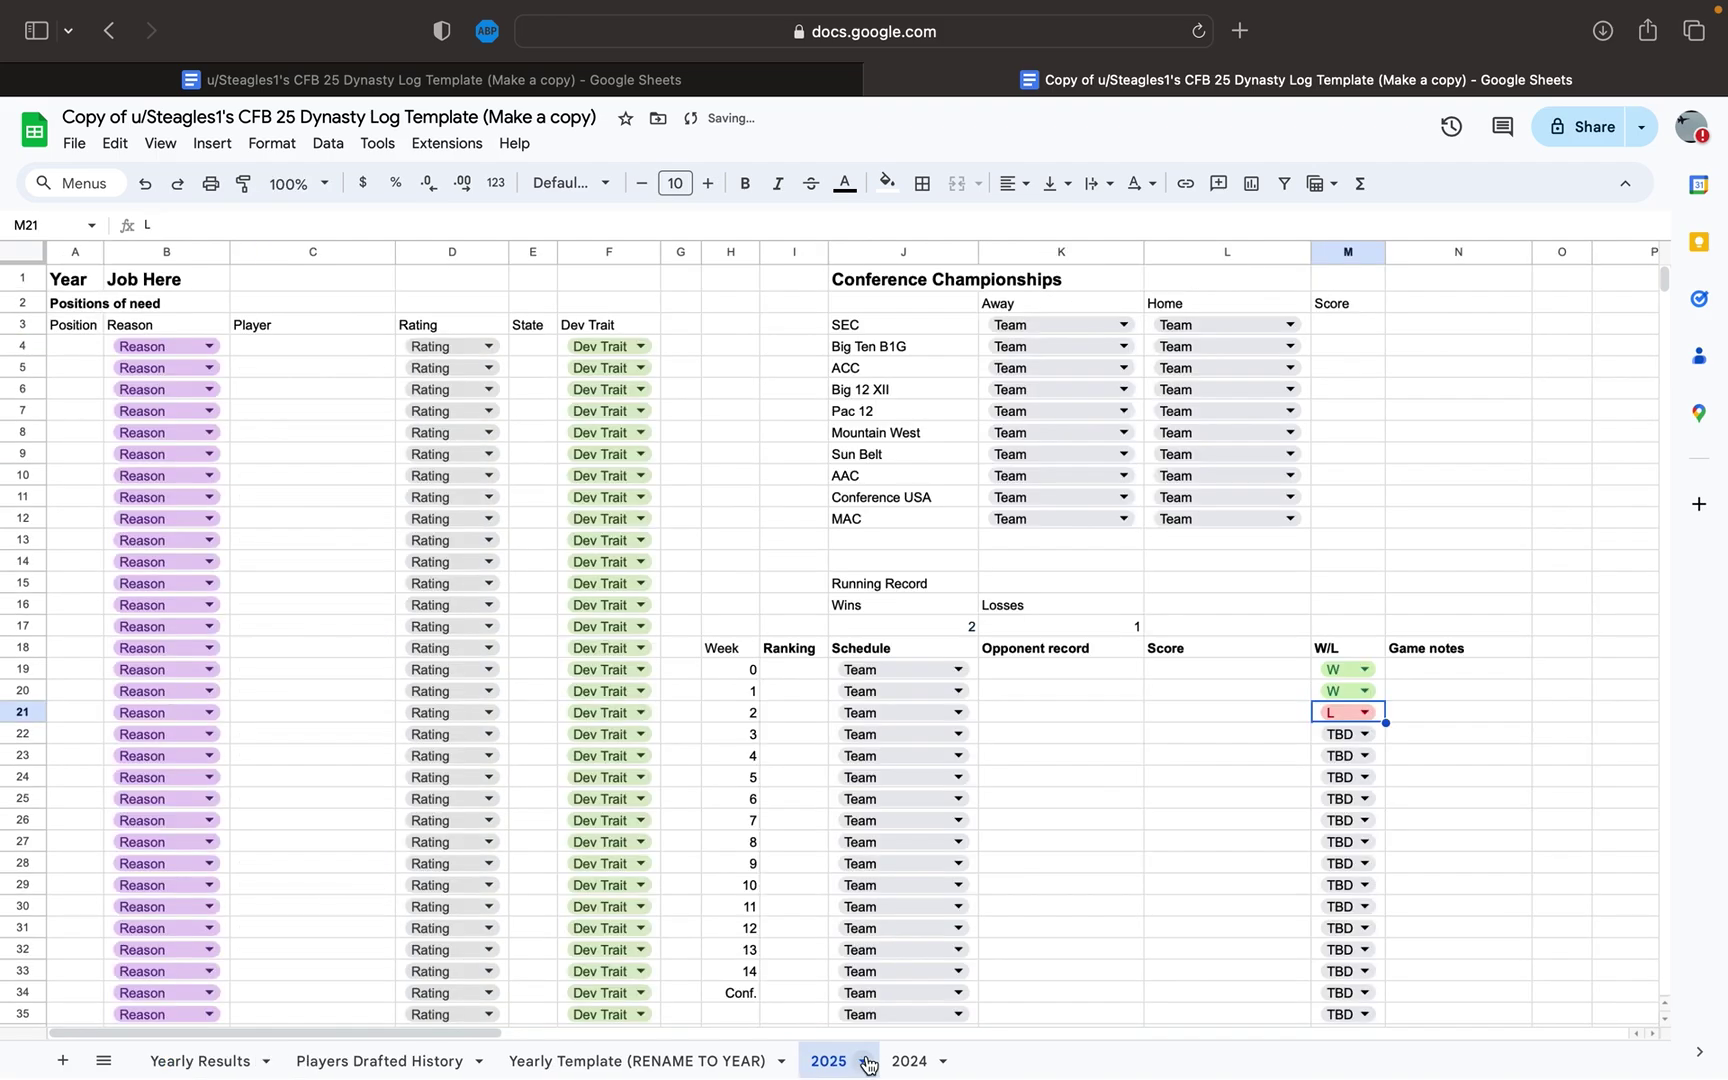
left_click(864, 1058)
left_click(822, 706)
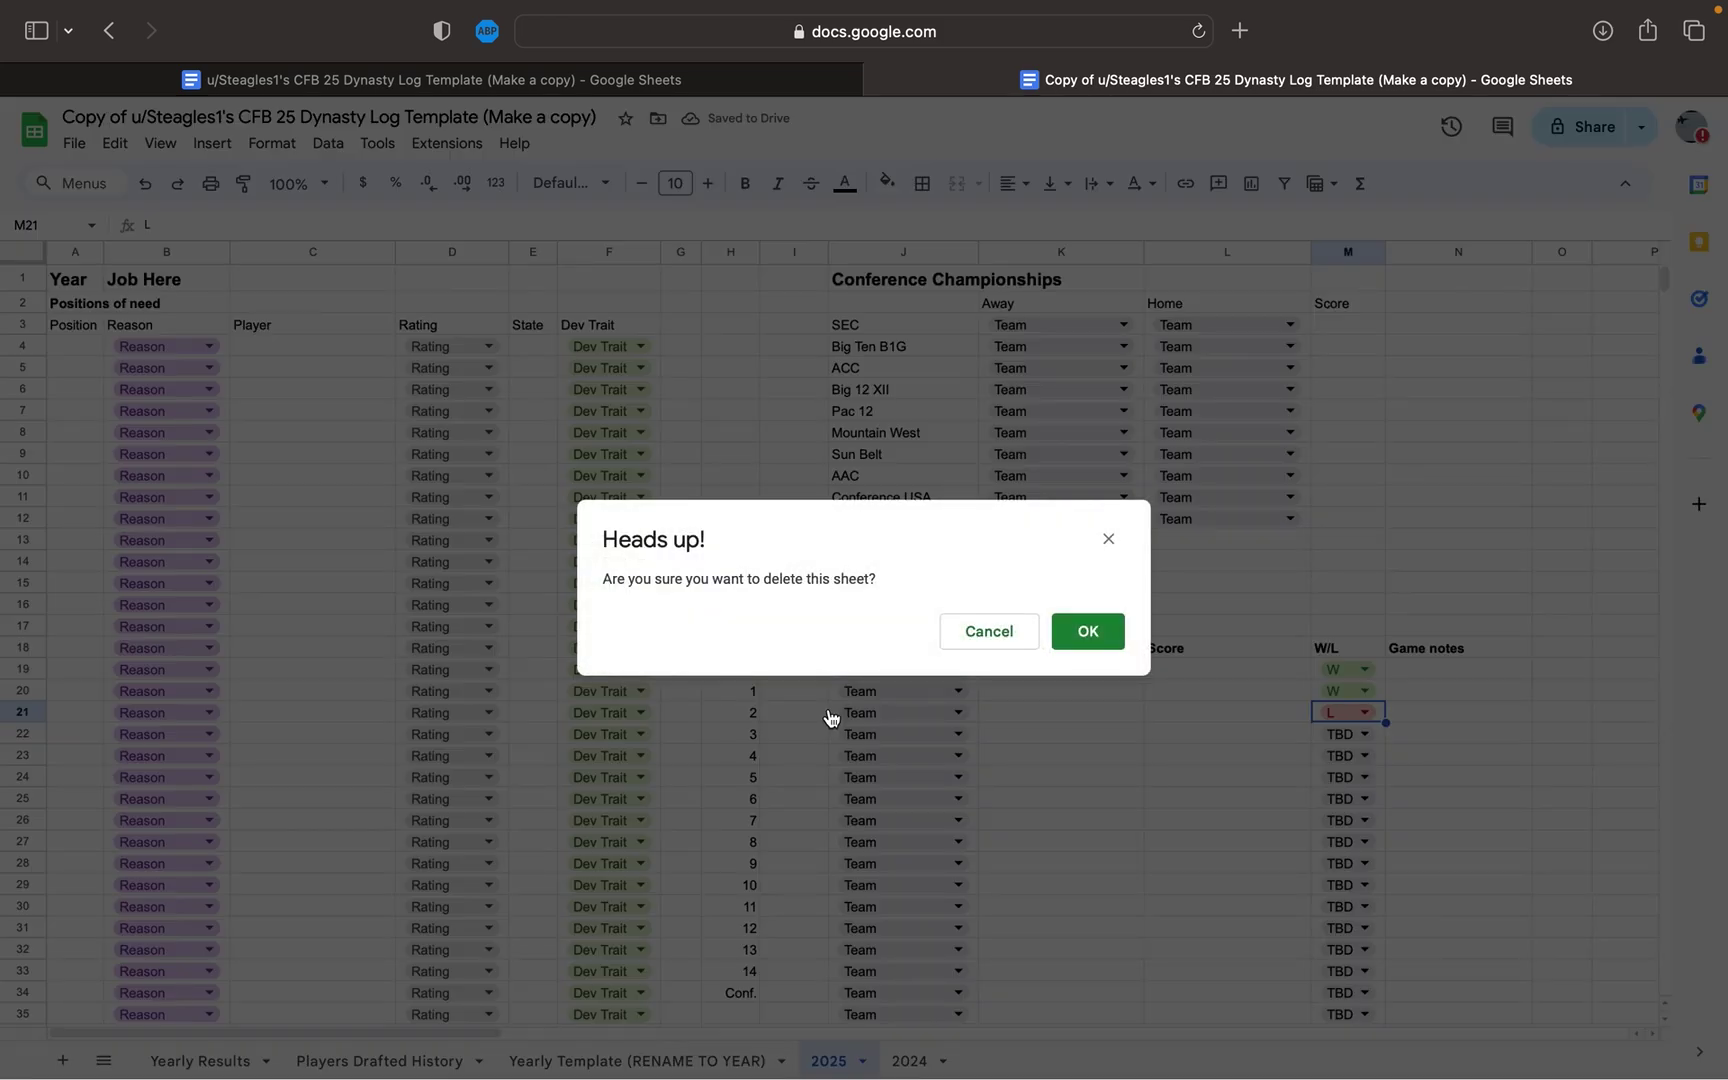
left_click(1091, 633)
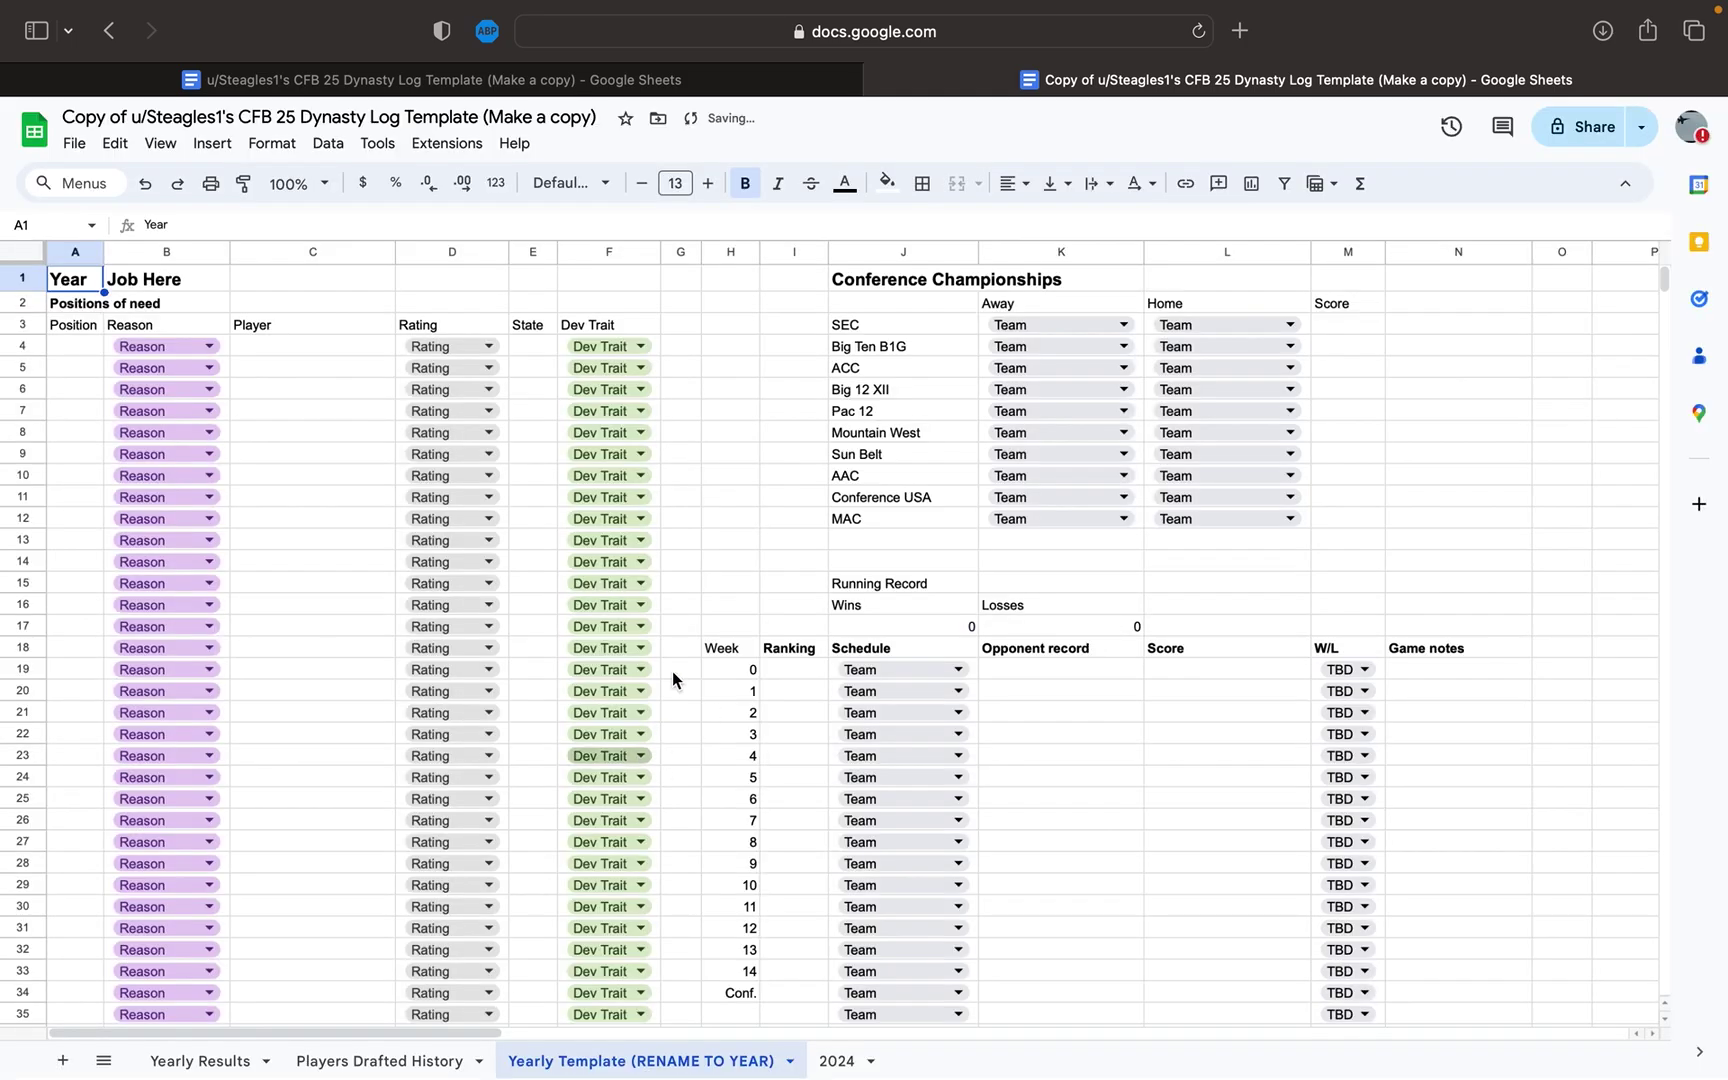
scroll(704, 463, "right", 1)
scroll(704, 463, "right", 5)
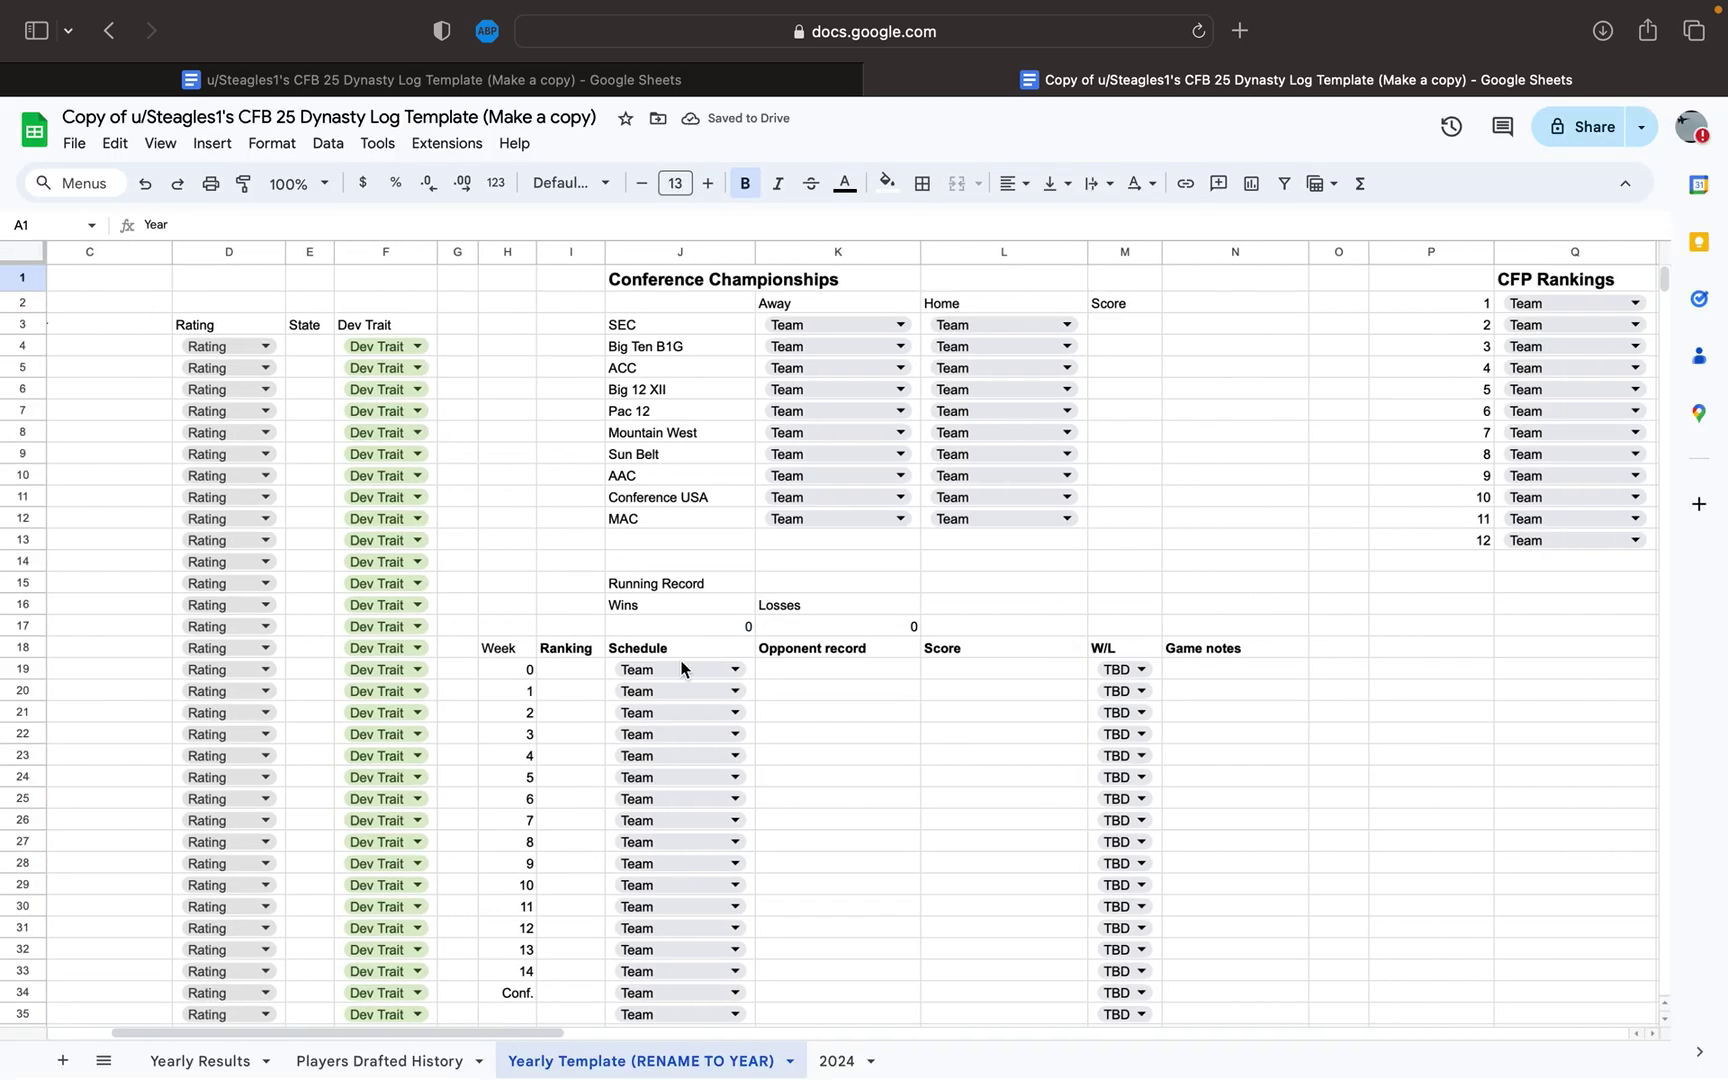
scroll(755, 597, "right", 15)
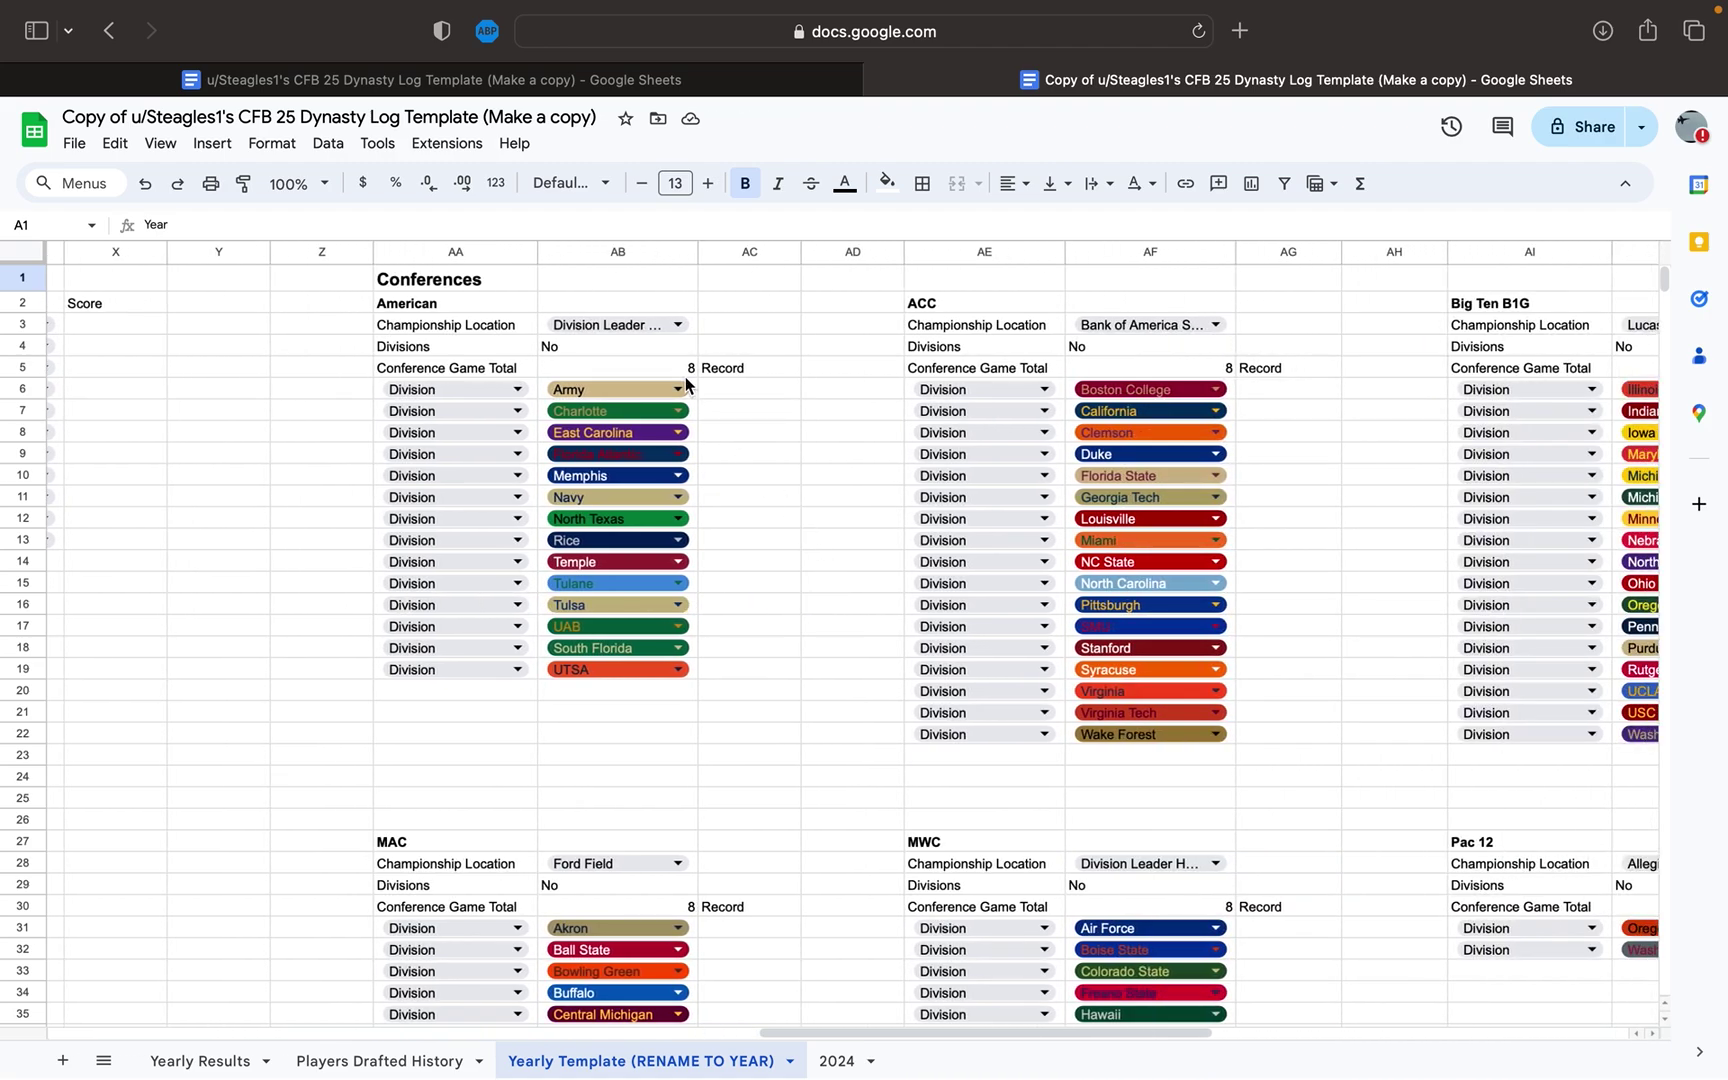
scroll(684, 377, "right", 3)
scroll(684, 377, "down", 1)
scroll(684, 377, "up", 1)
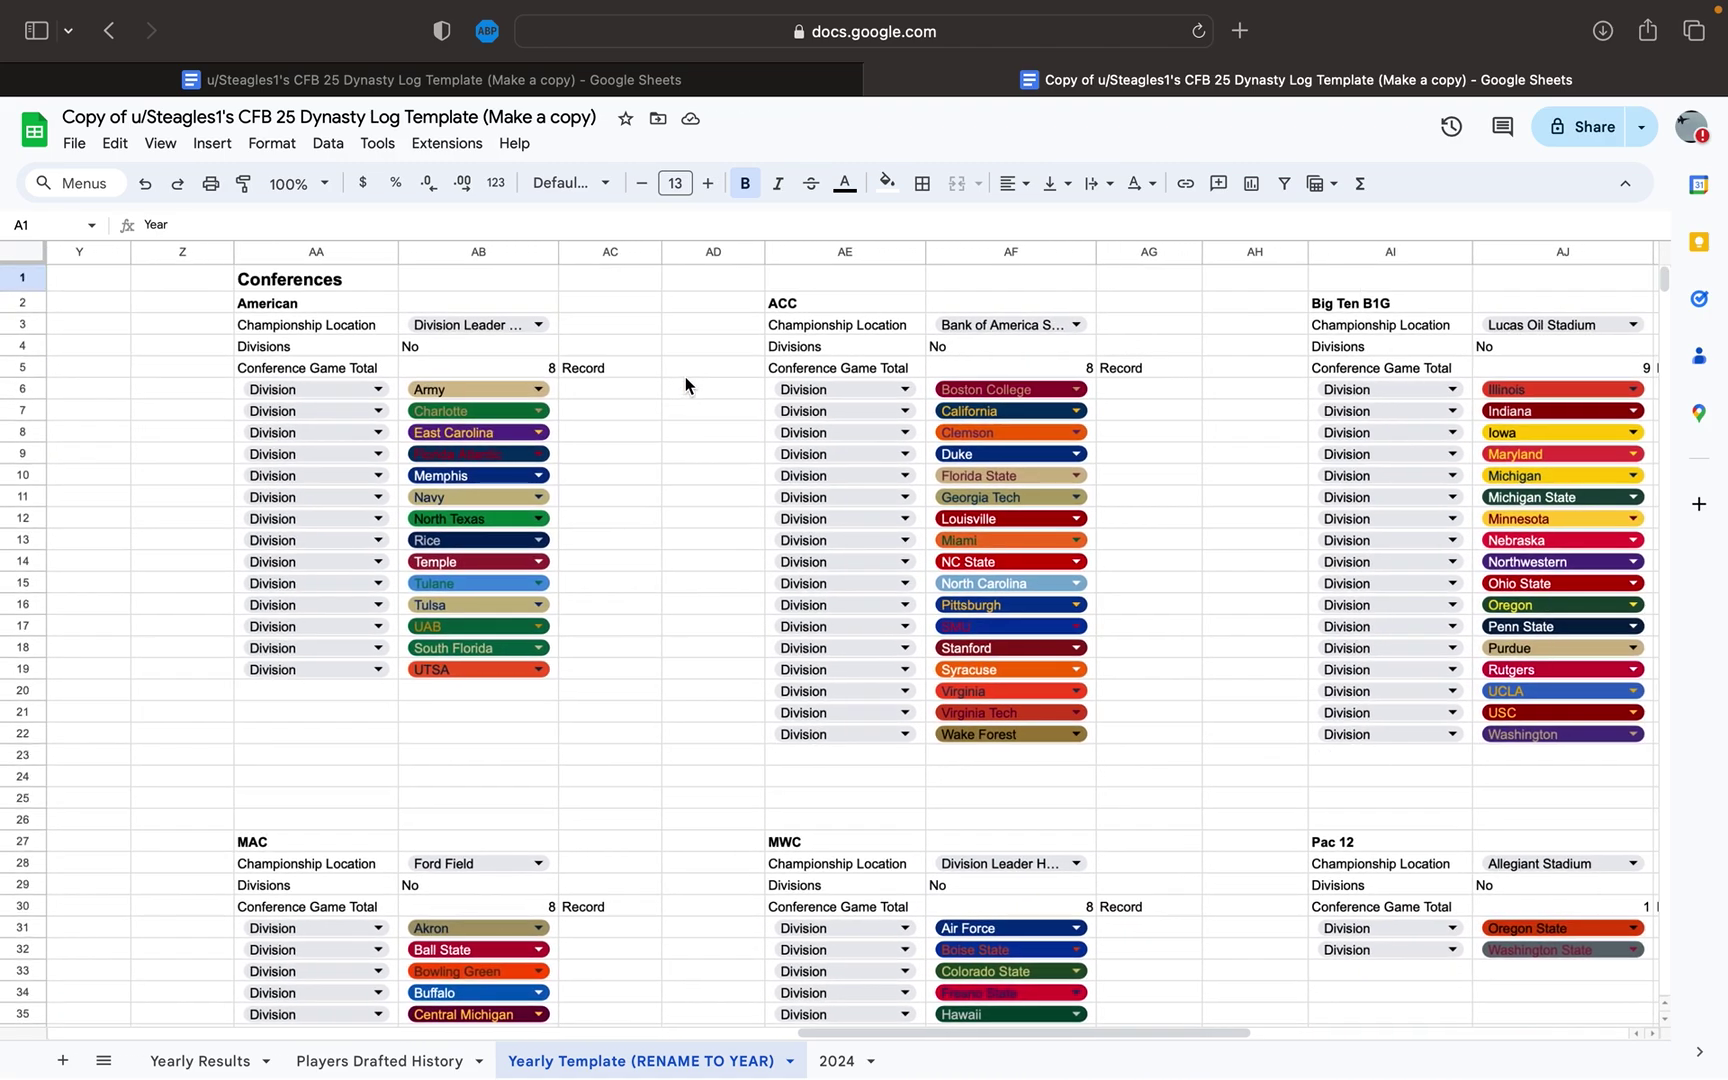
left_click(471, 325)
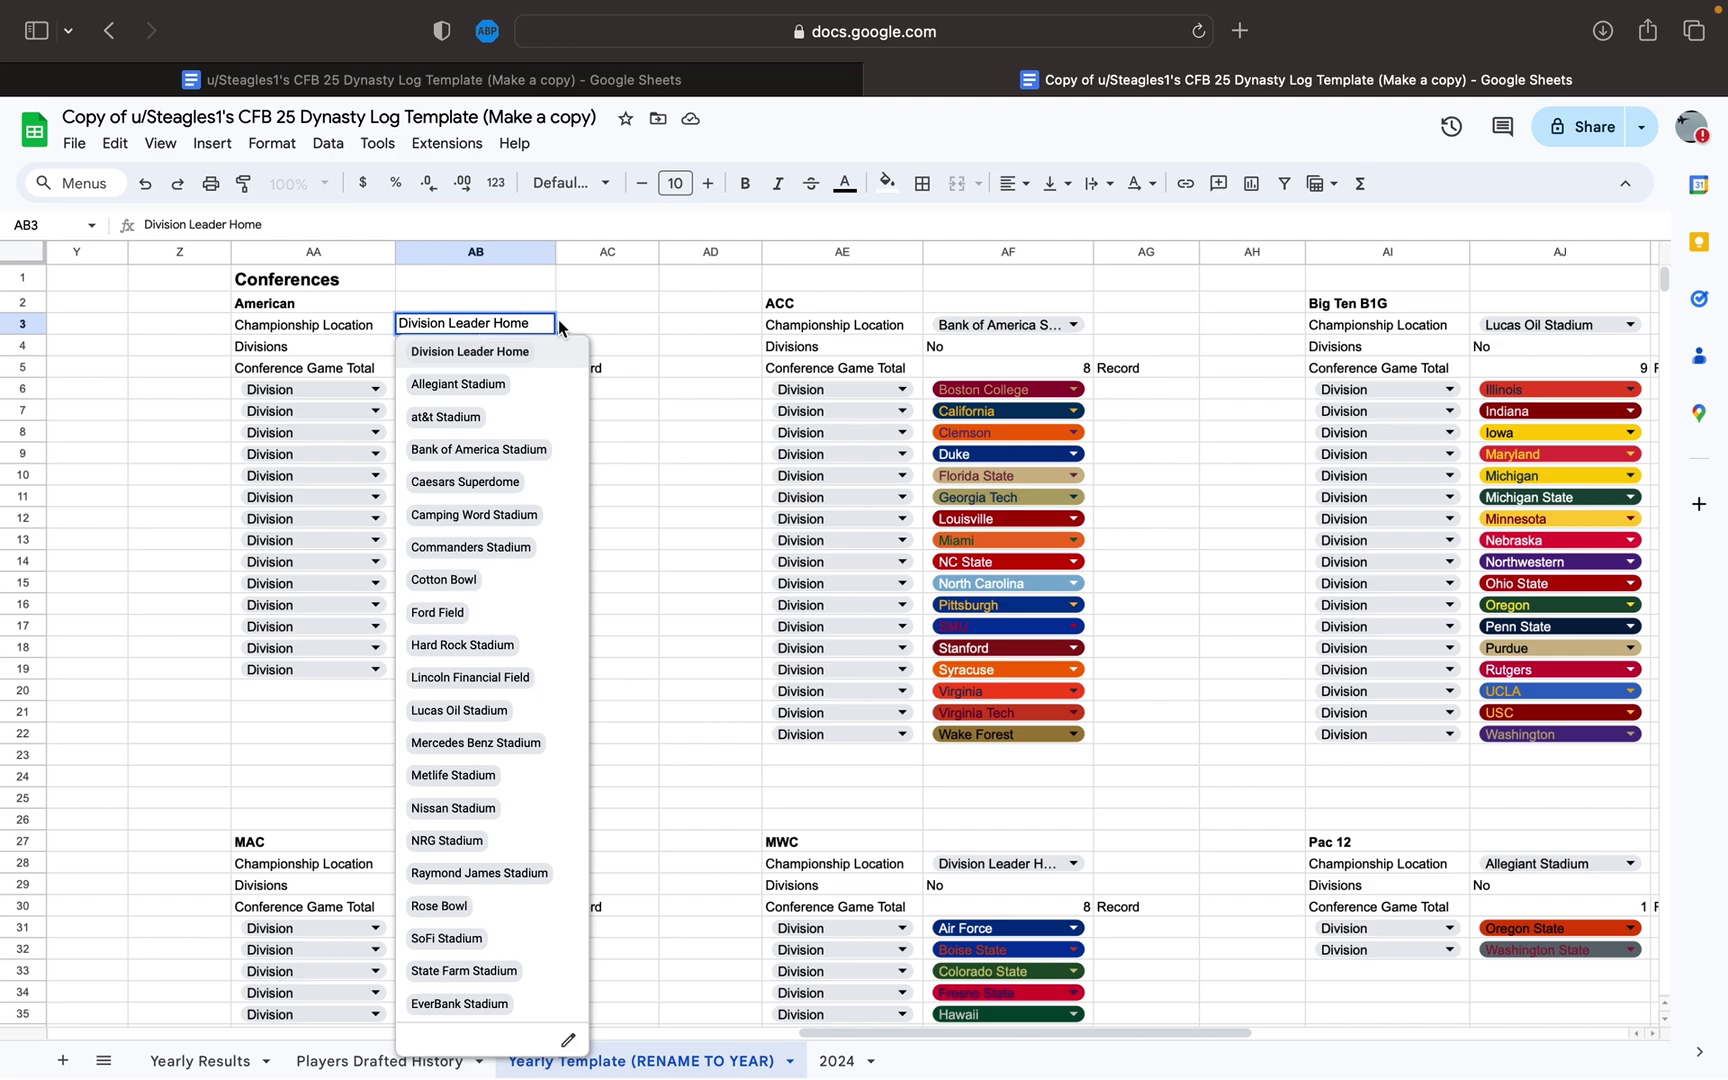
left_click(572, 333)
left_click(478, 350)
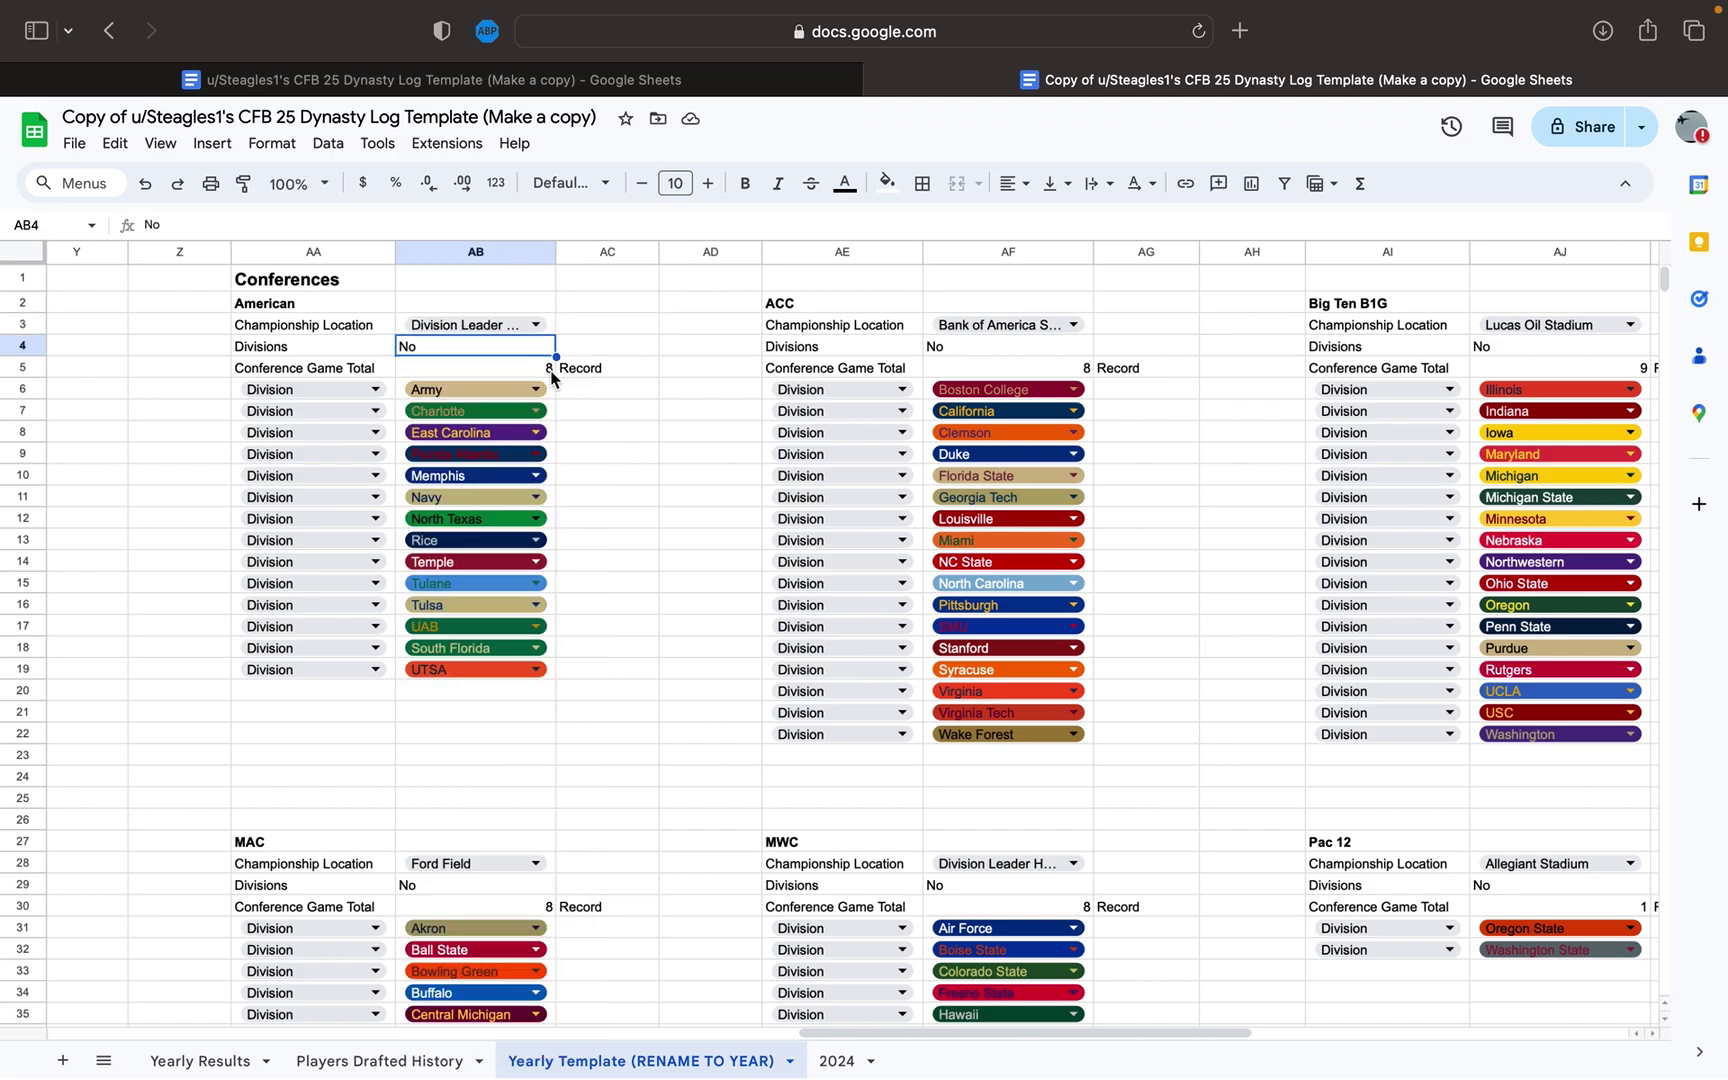
left_click(543, 371)
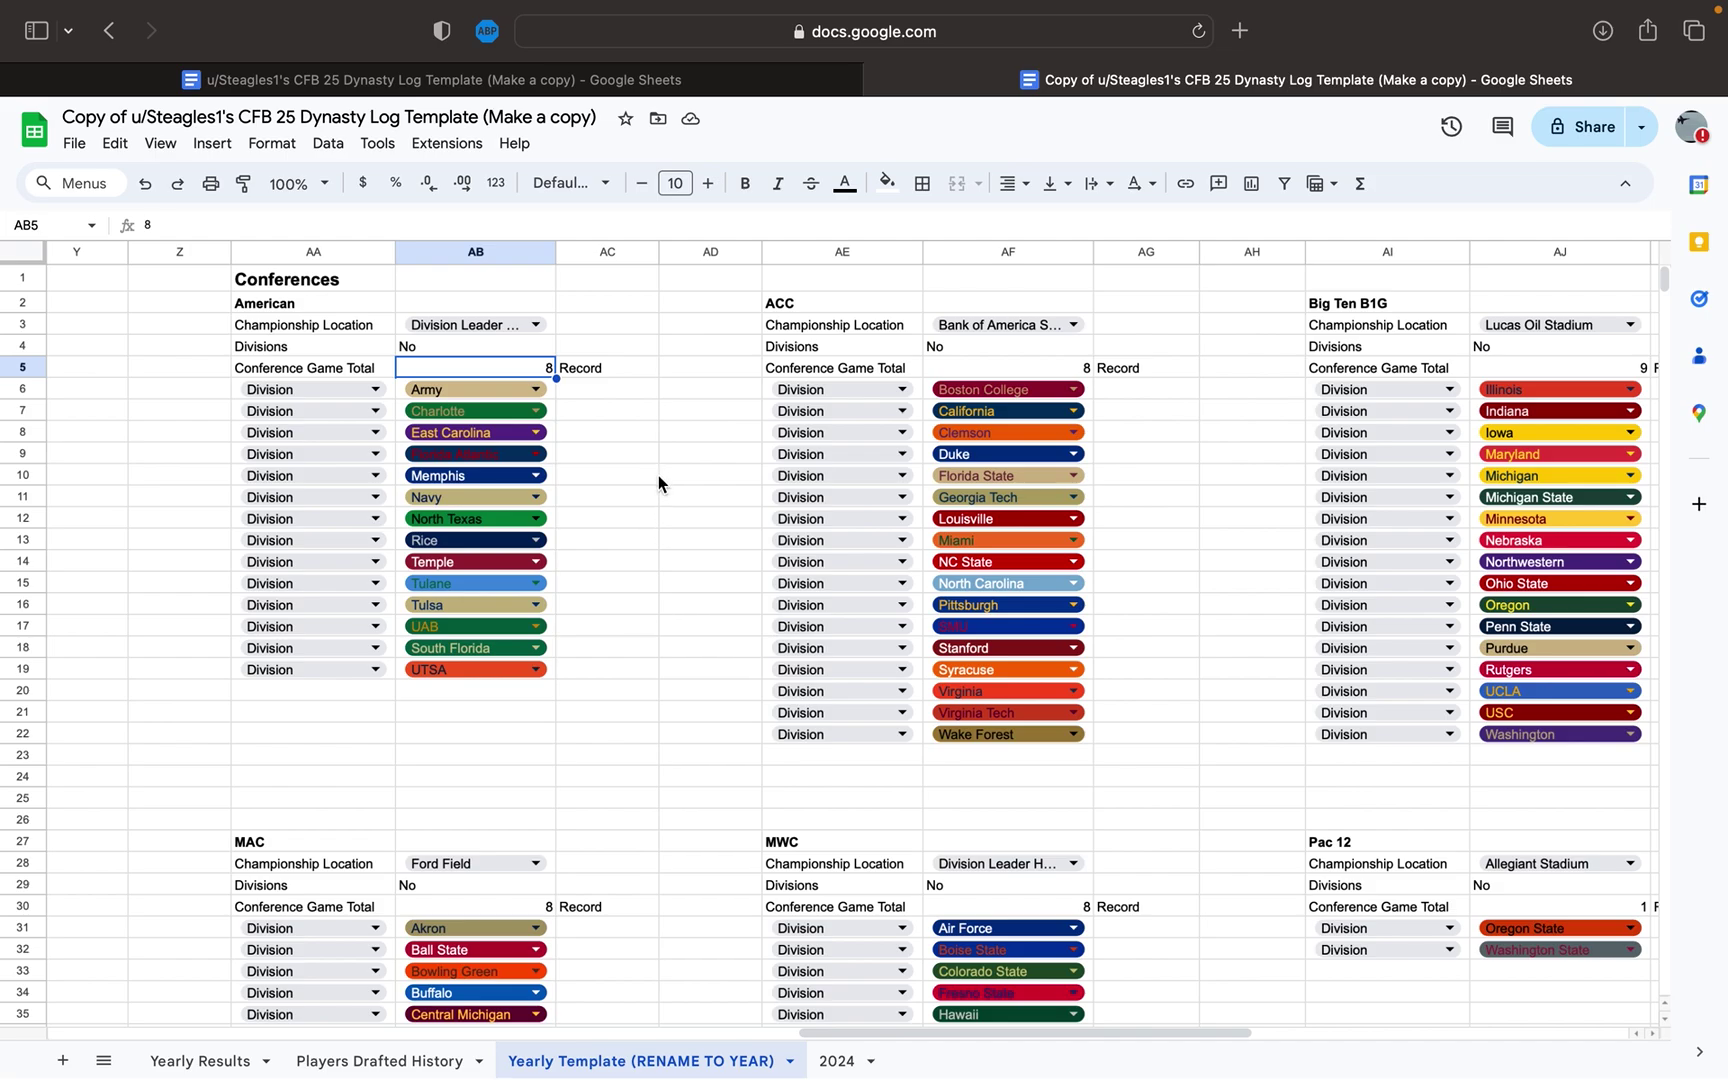
- Paste the blank Division and Team row into the empty row below the ACC teams
scroll(657, 475, "down", 1)
scroll(555, 471, "down", 10)
scroll(555, 471, "left", 1)
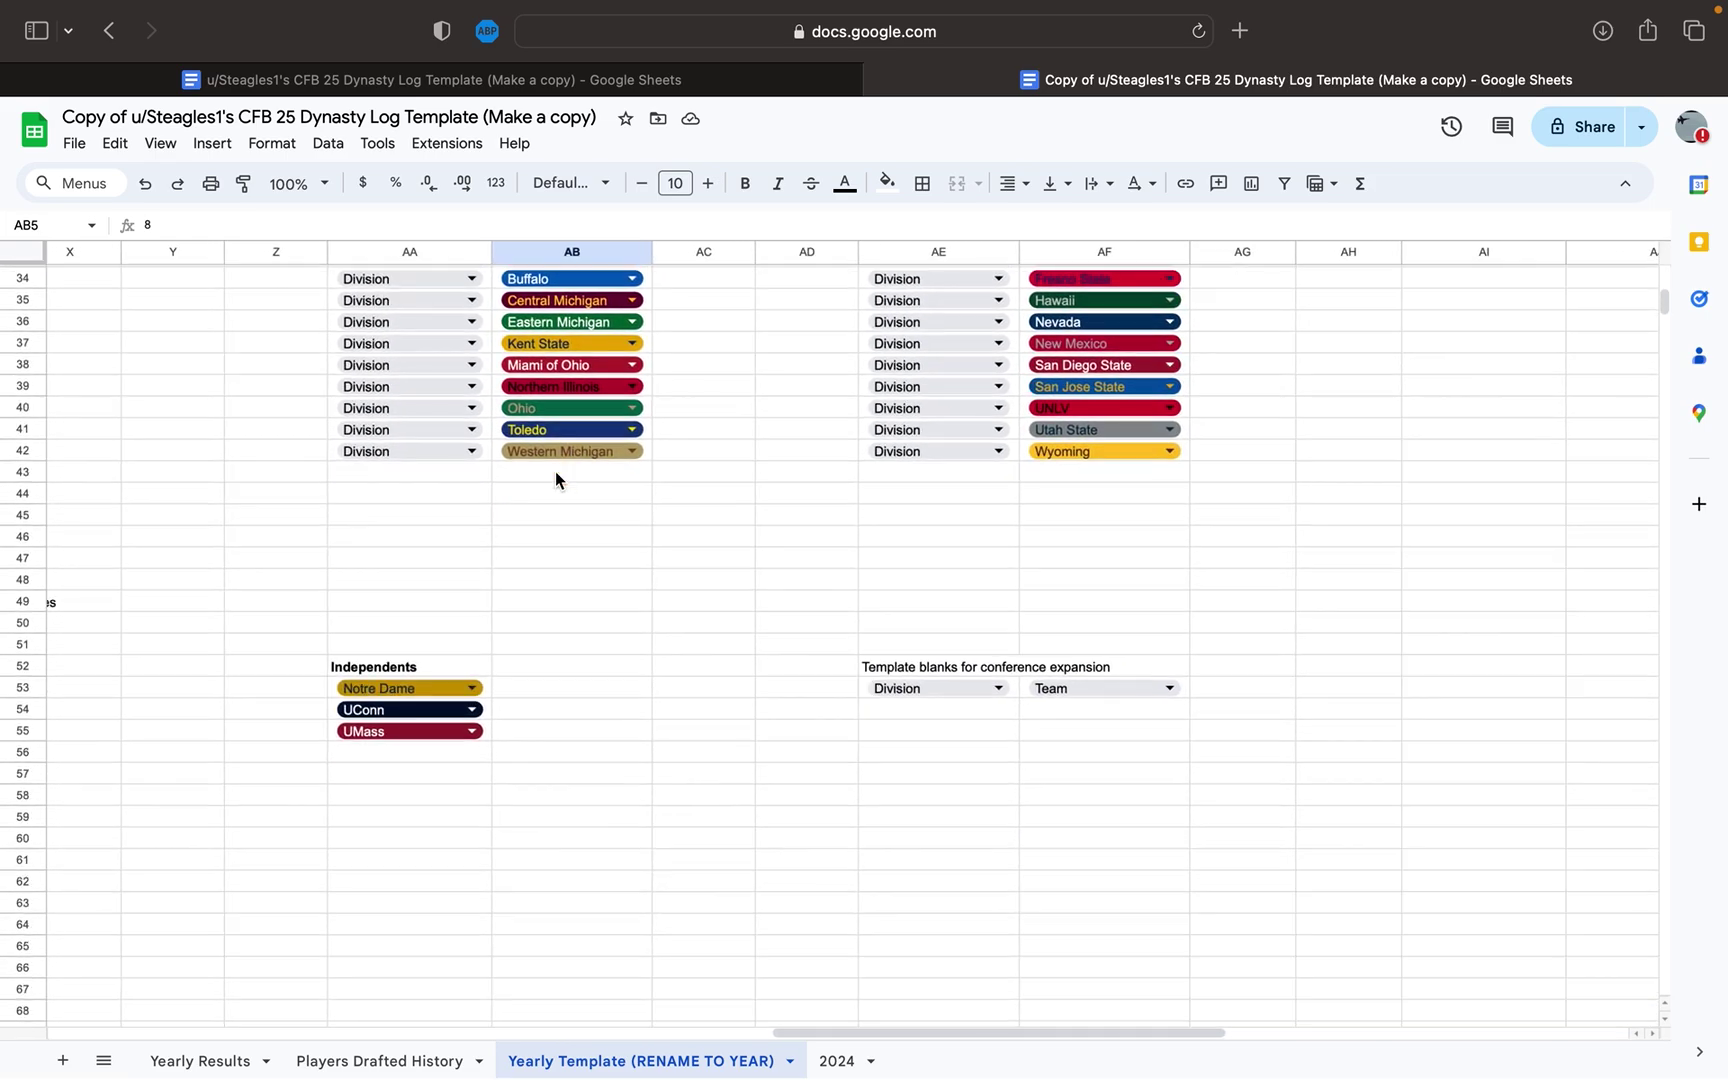
left_click_drag(1220, 688, 986, 688)
key("super+c")
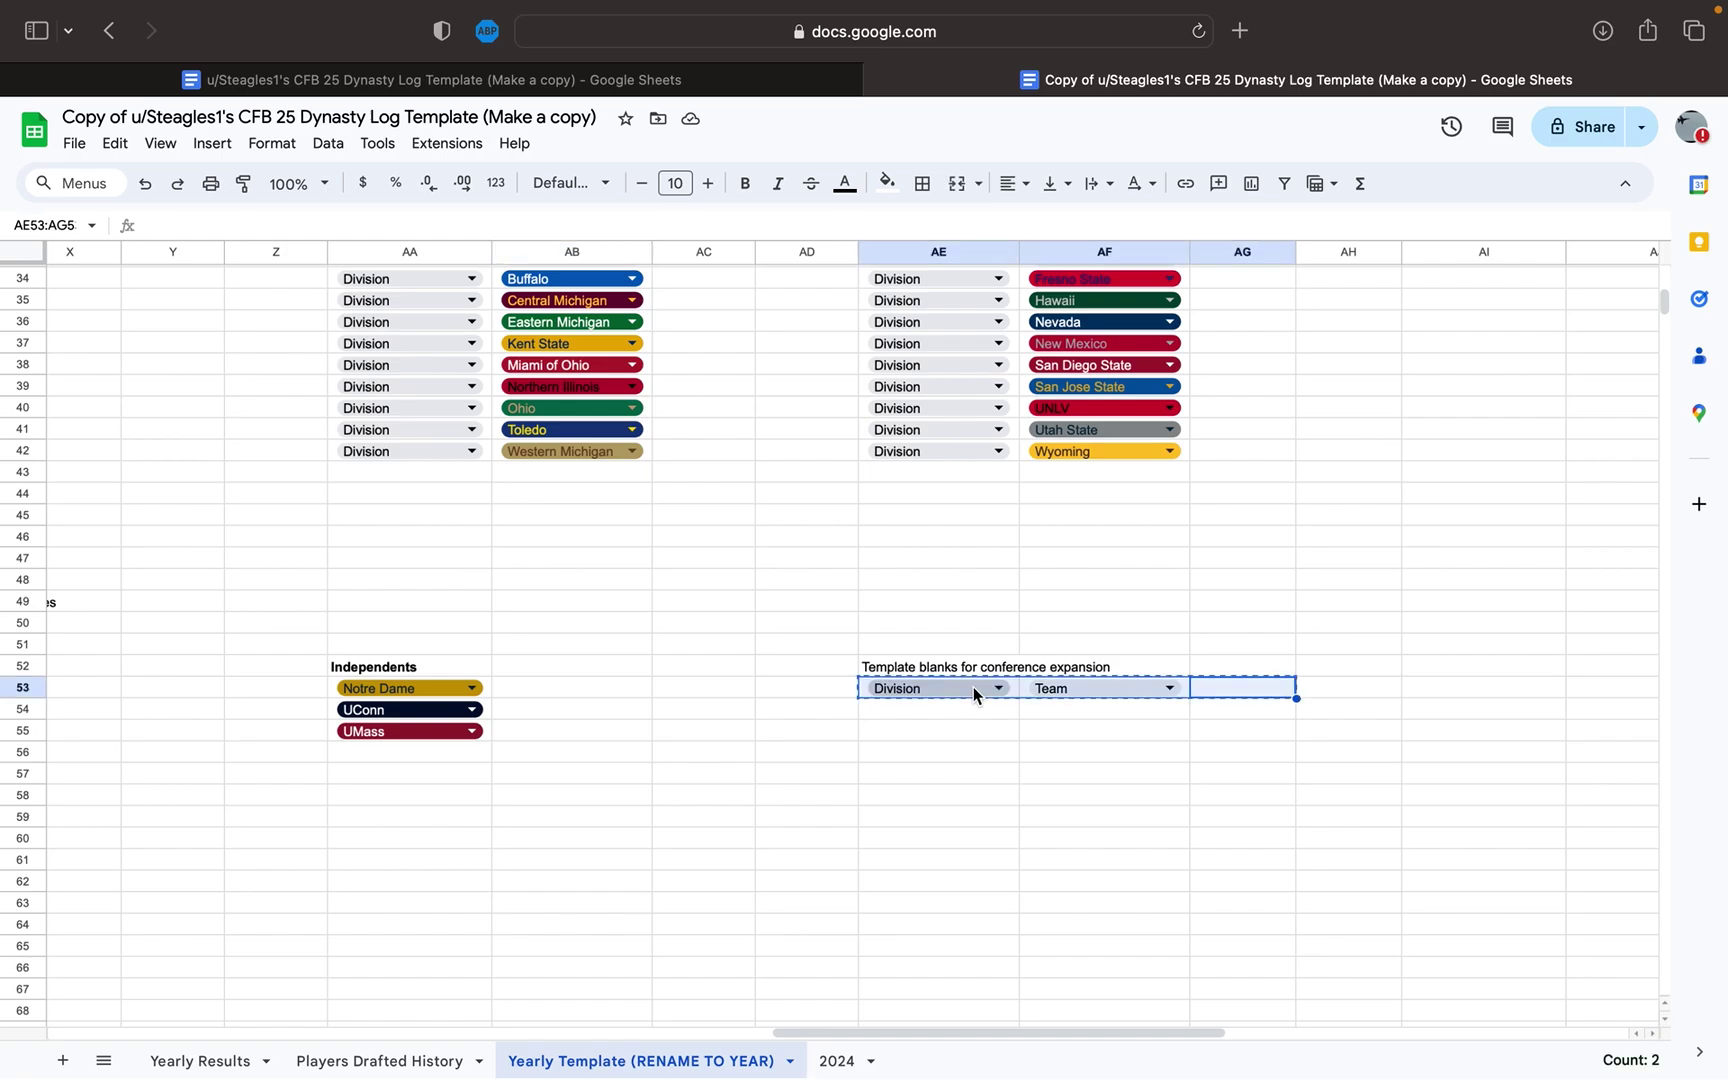
scroll(973, 687, "up", 11)
scroll(973, 687, "right", 1)
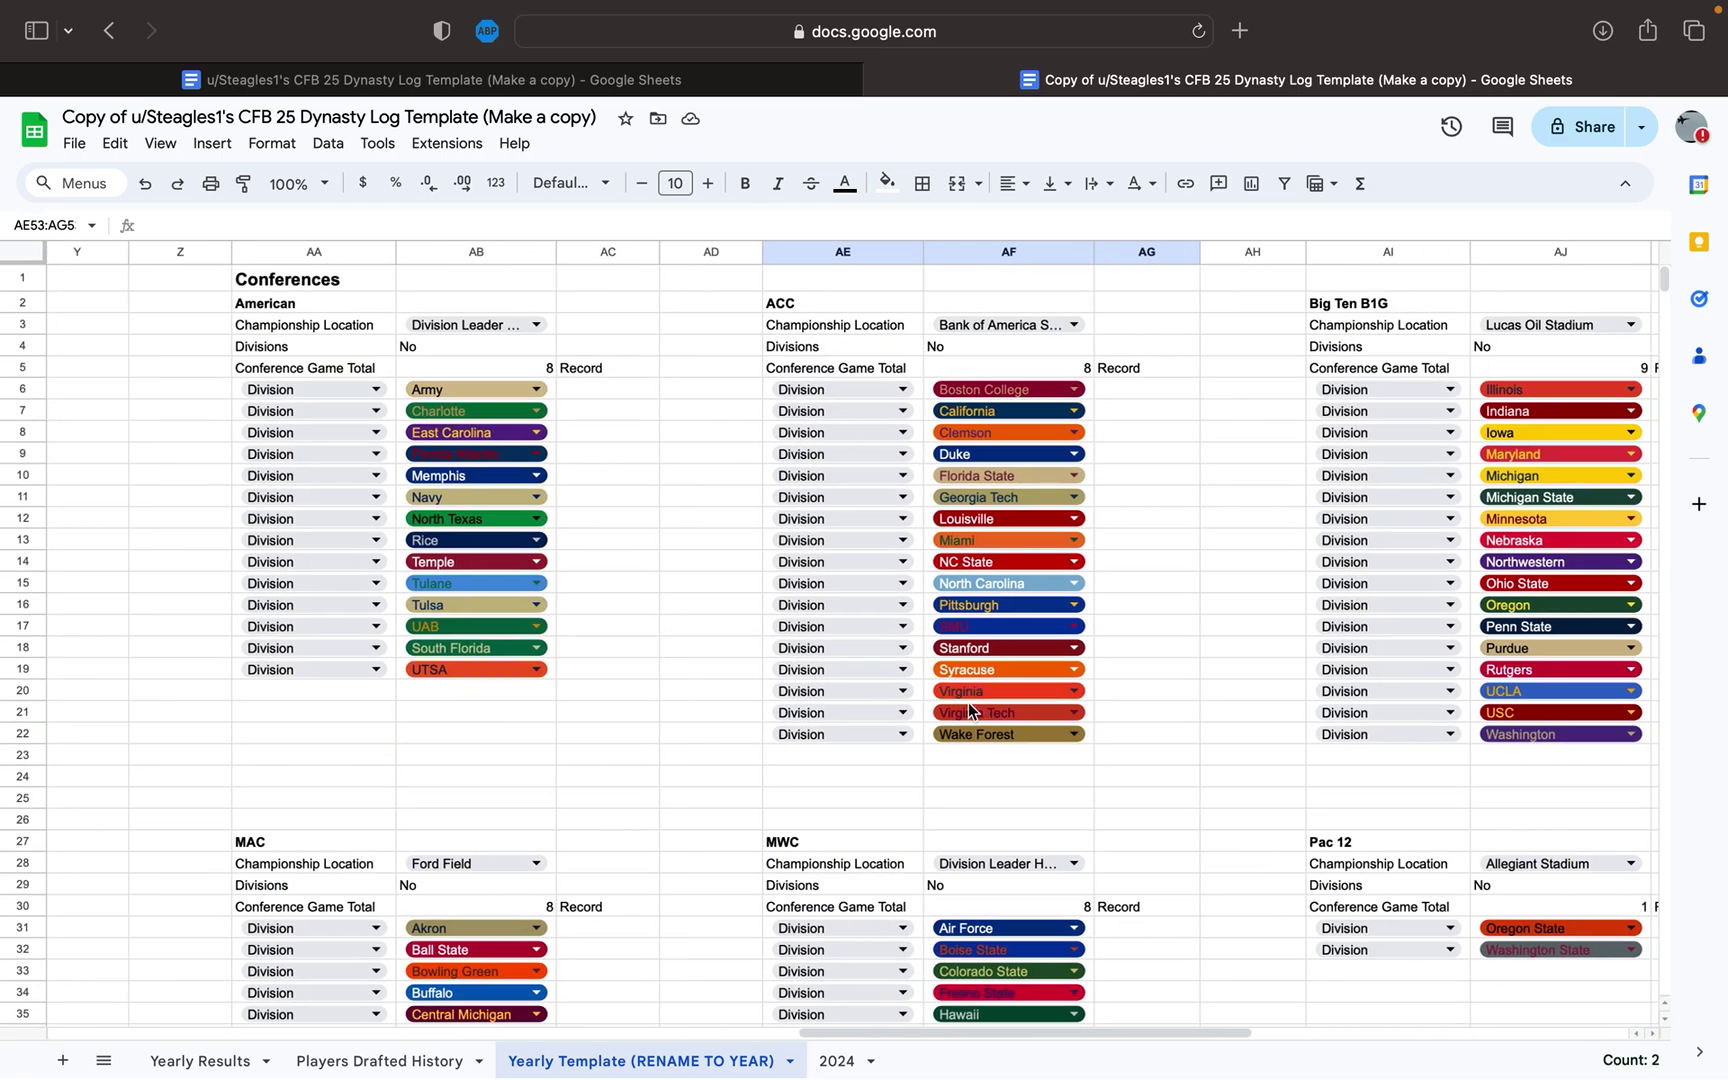
left_click(824, 751)
key("super+v")
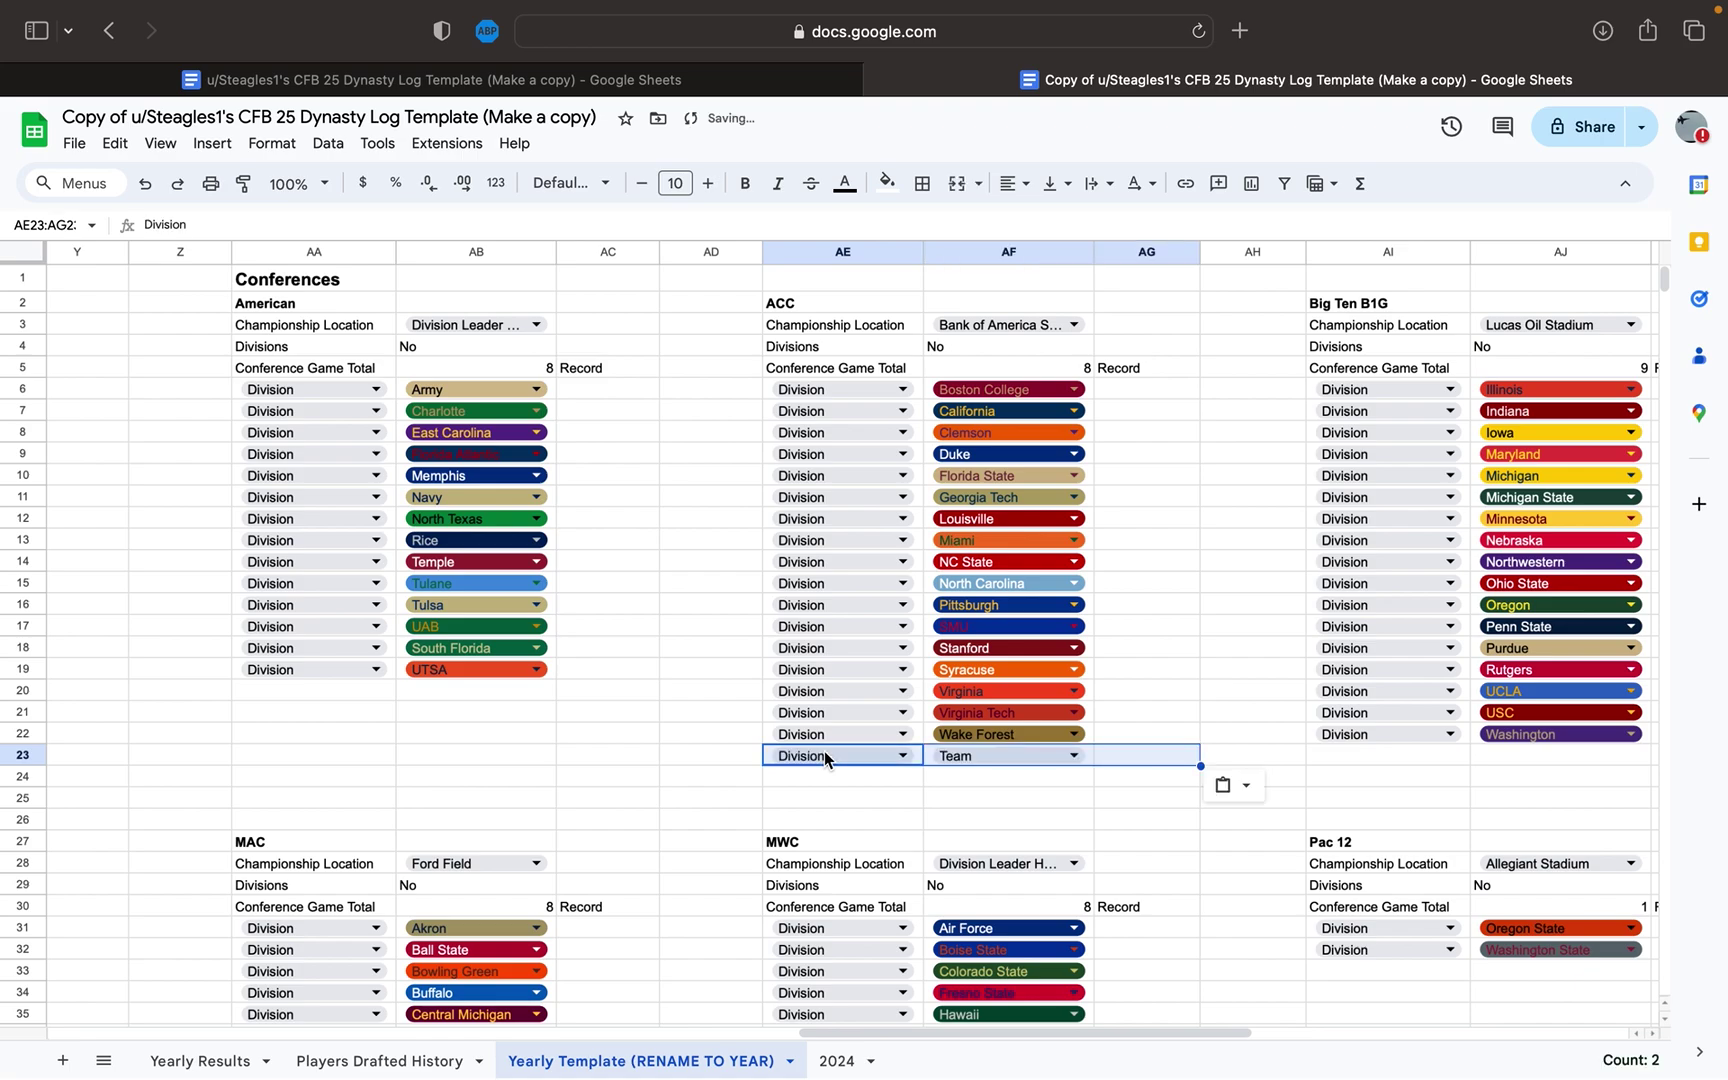
- Set the new ACC row's team to Army
left_click(924, 775)
left_click(1003, 755)
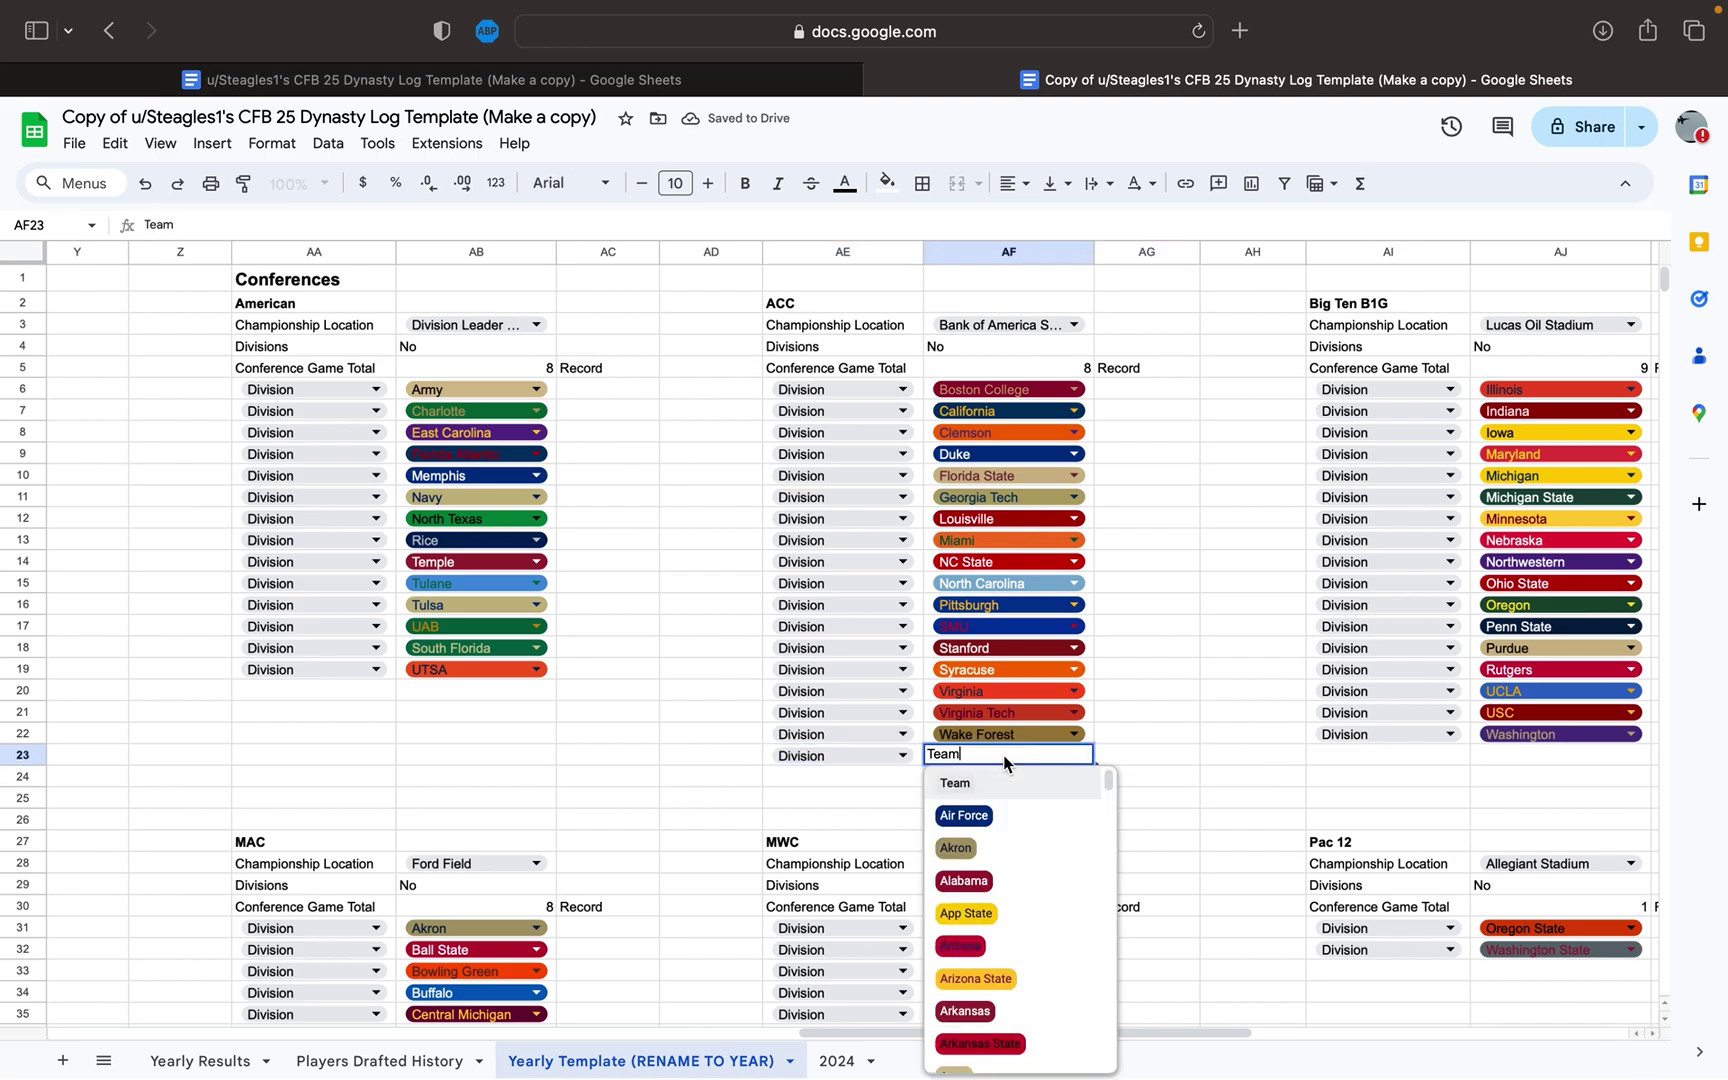
scroll(958, 1028, "down", 2)
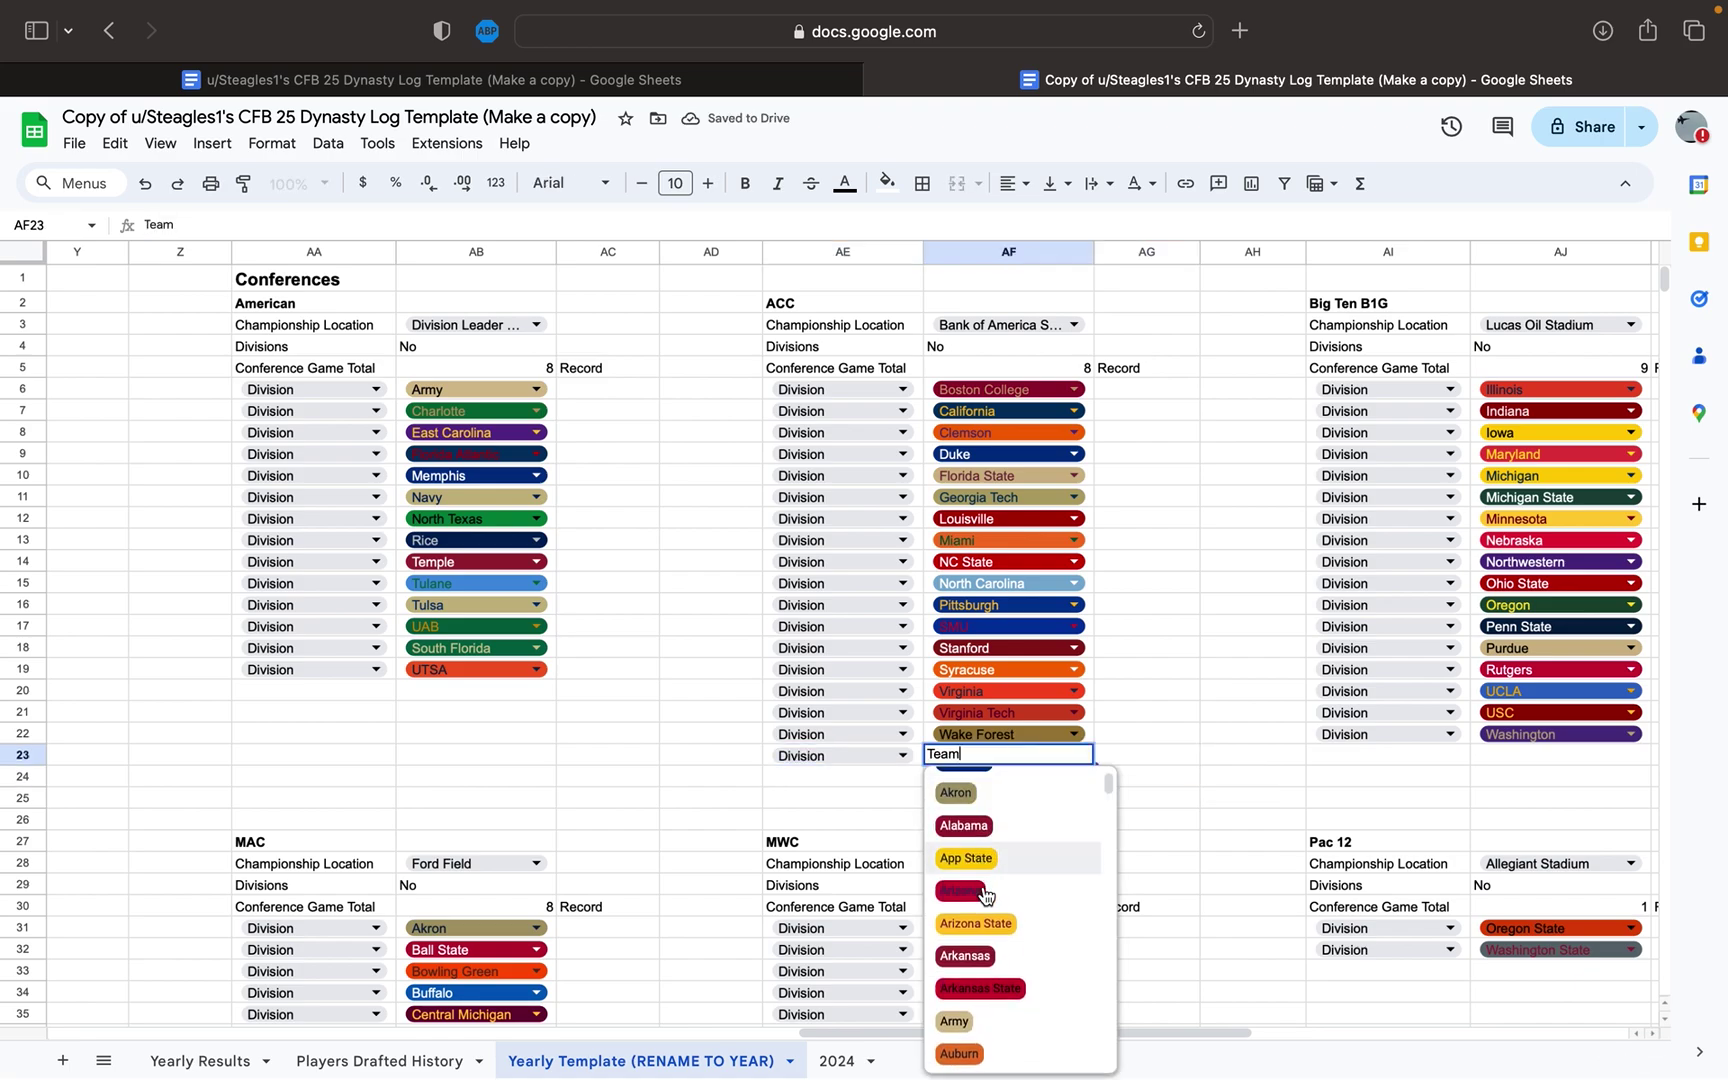
left_click(958, 1030)
- Reset American's first team to the Team placeholder and clear its Division and Team row
left_click(500, 390)
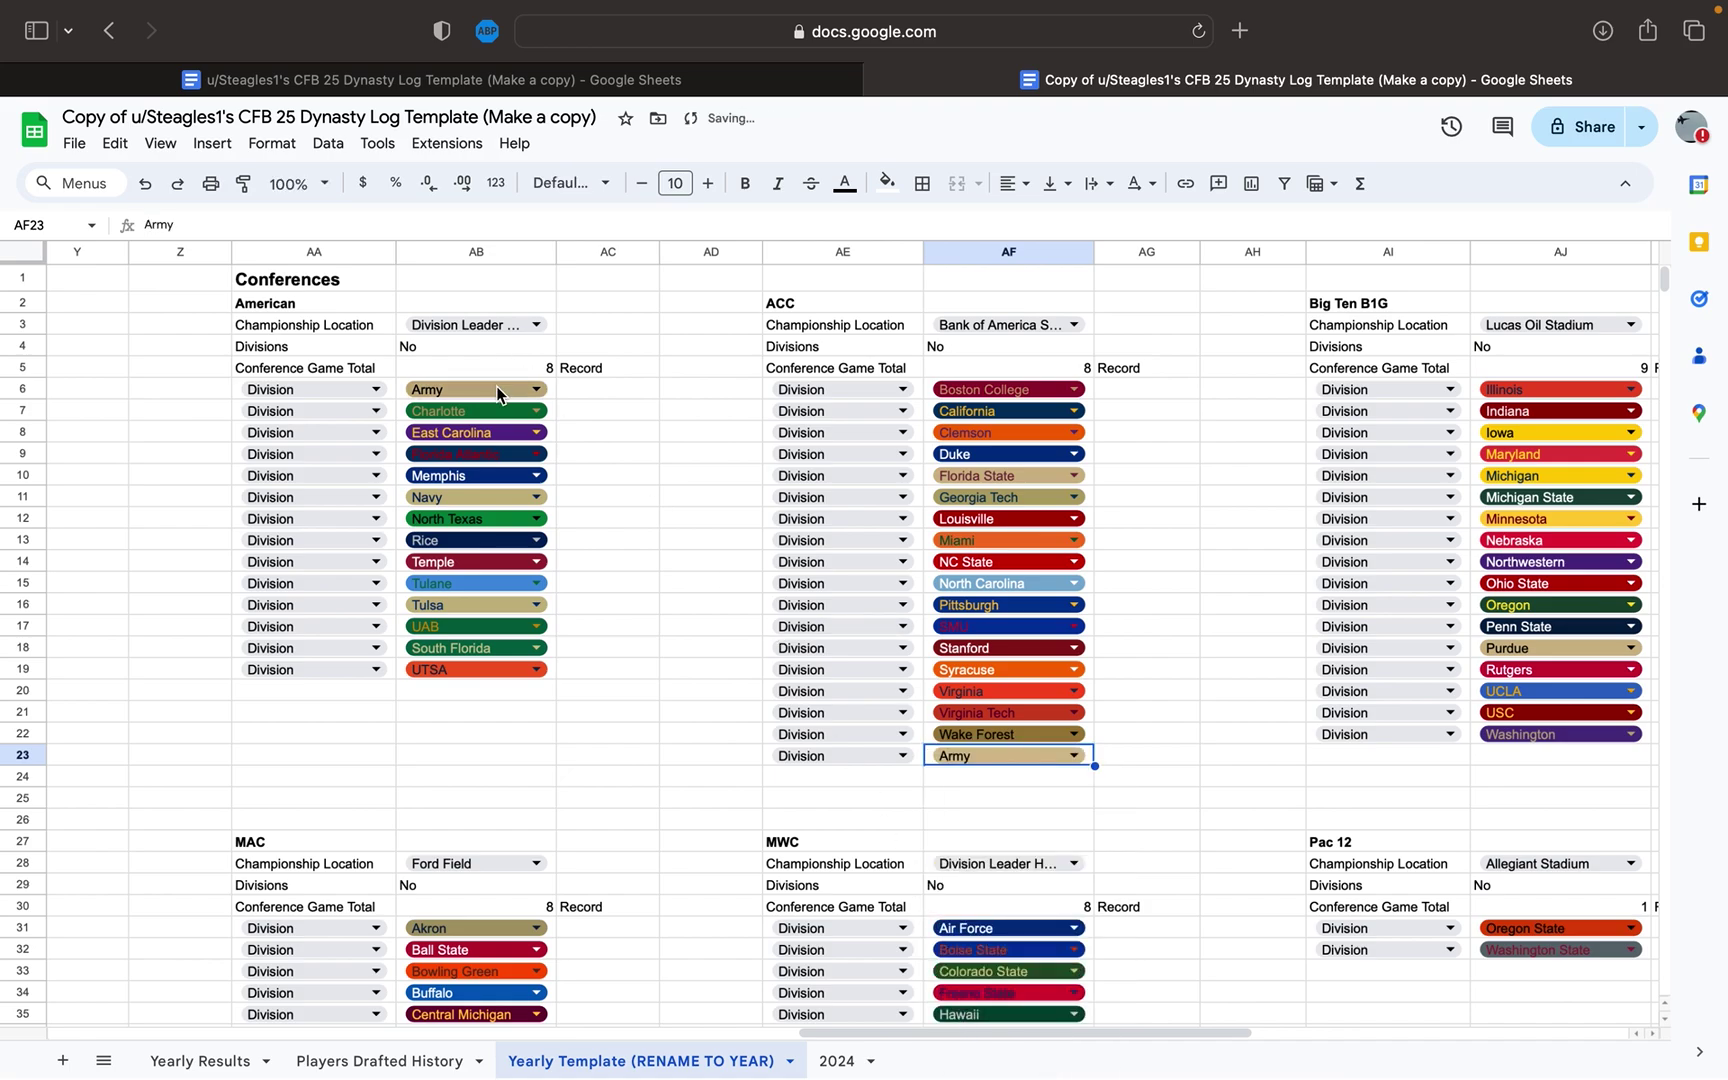
left_click(500, 392)
left_click(629, 408)
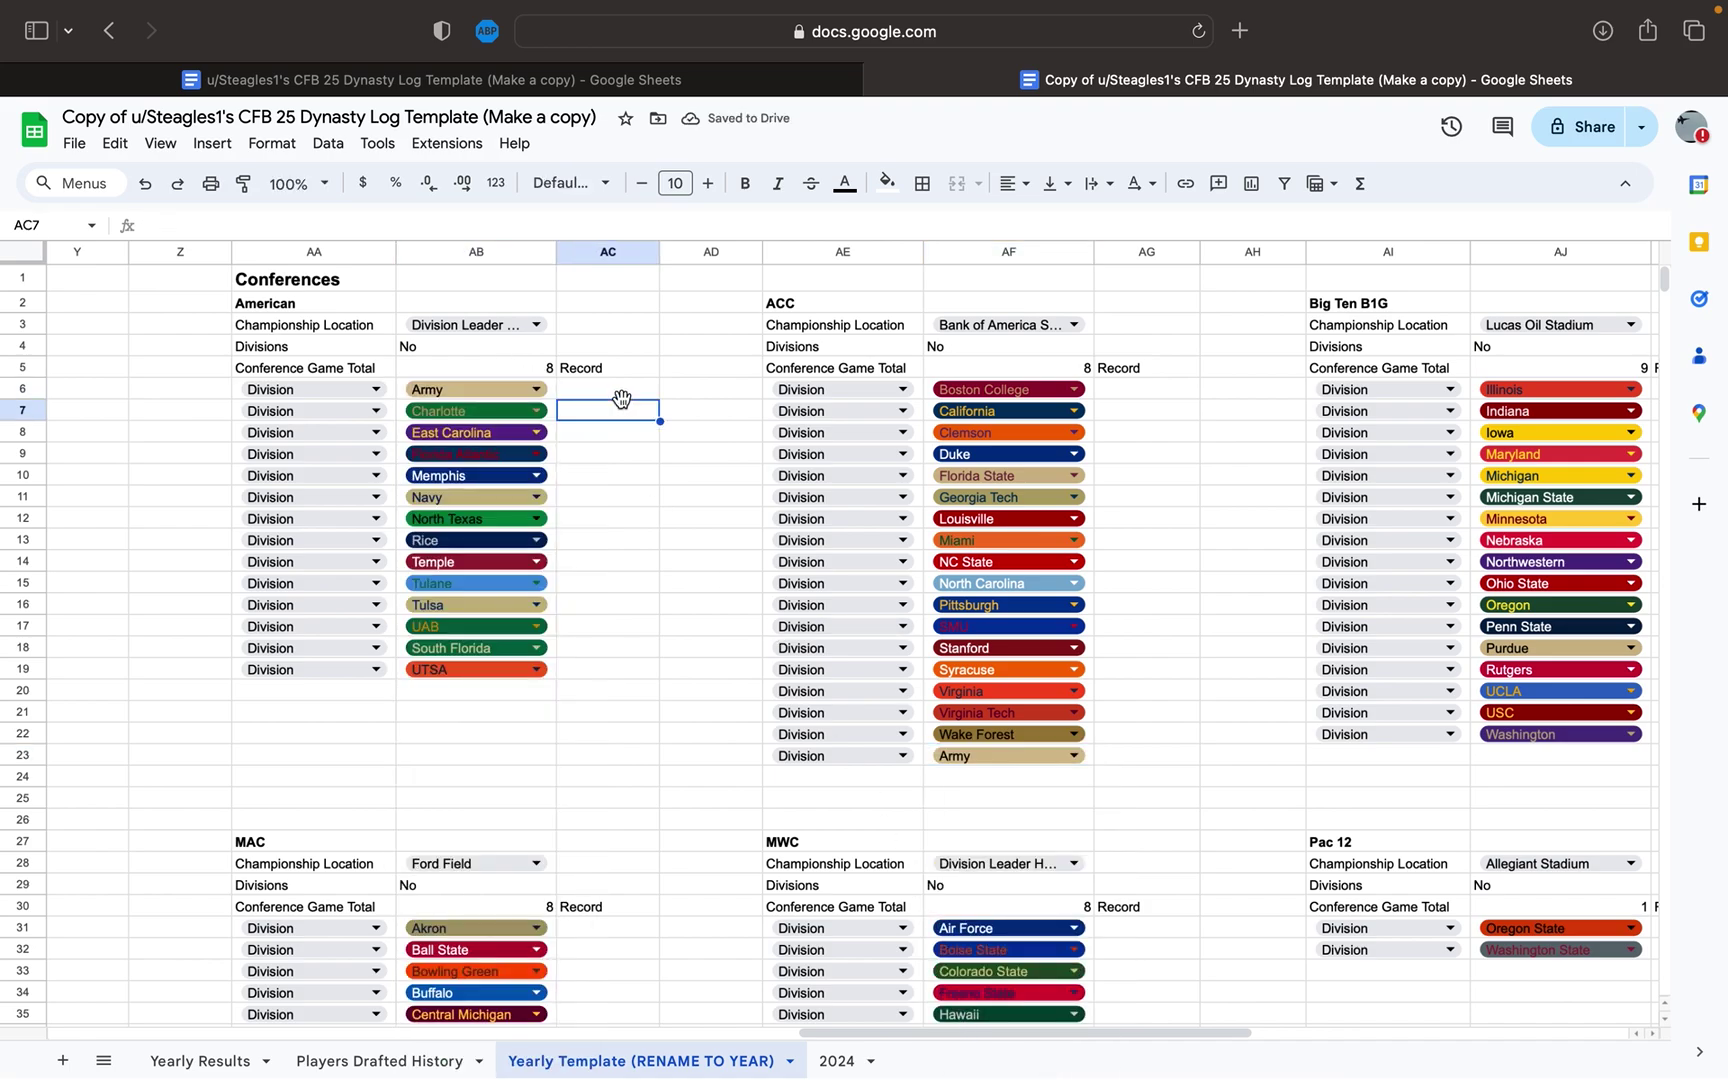
left_click(513, 392)
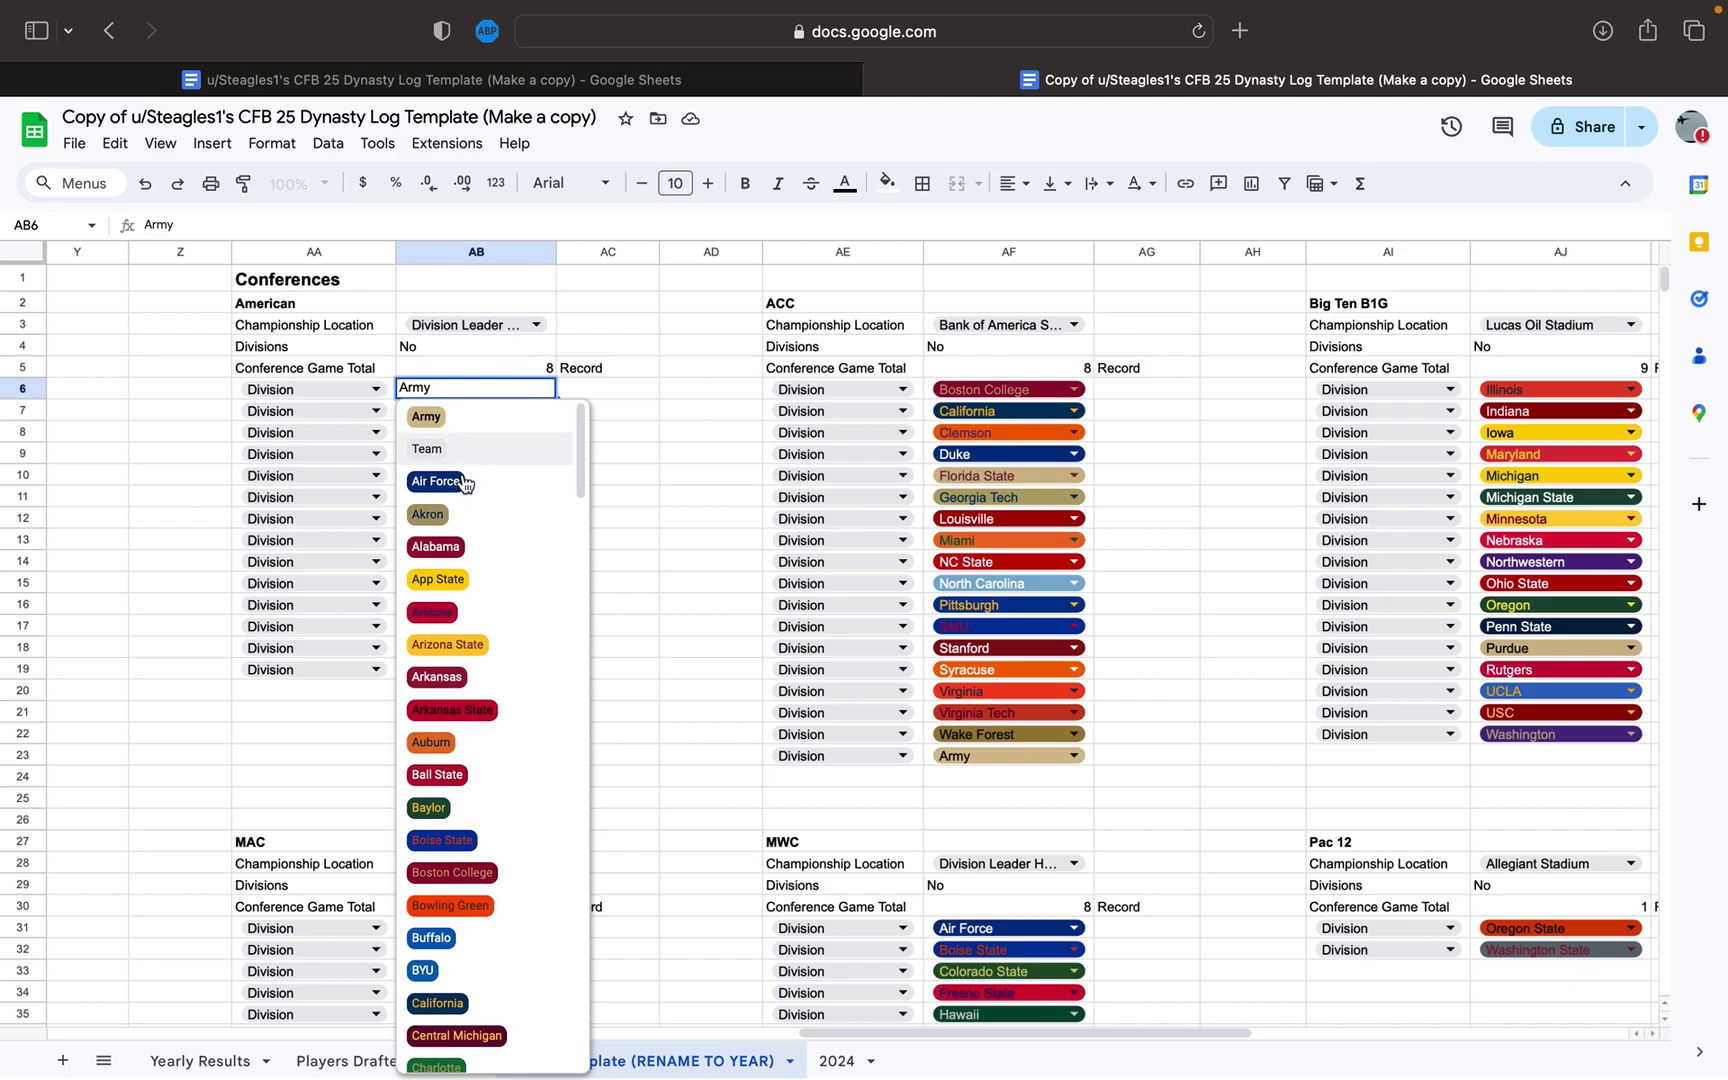
left_click(430, 452)
left_click_drag(575, 390, 325, 392)
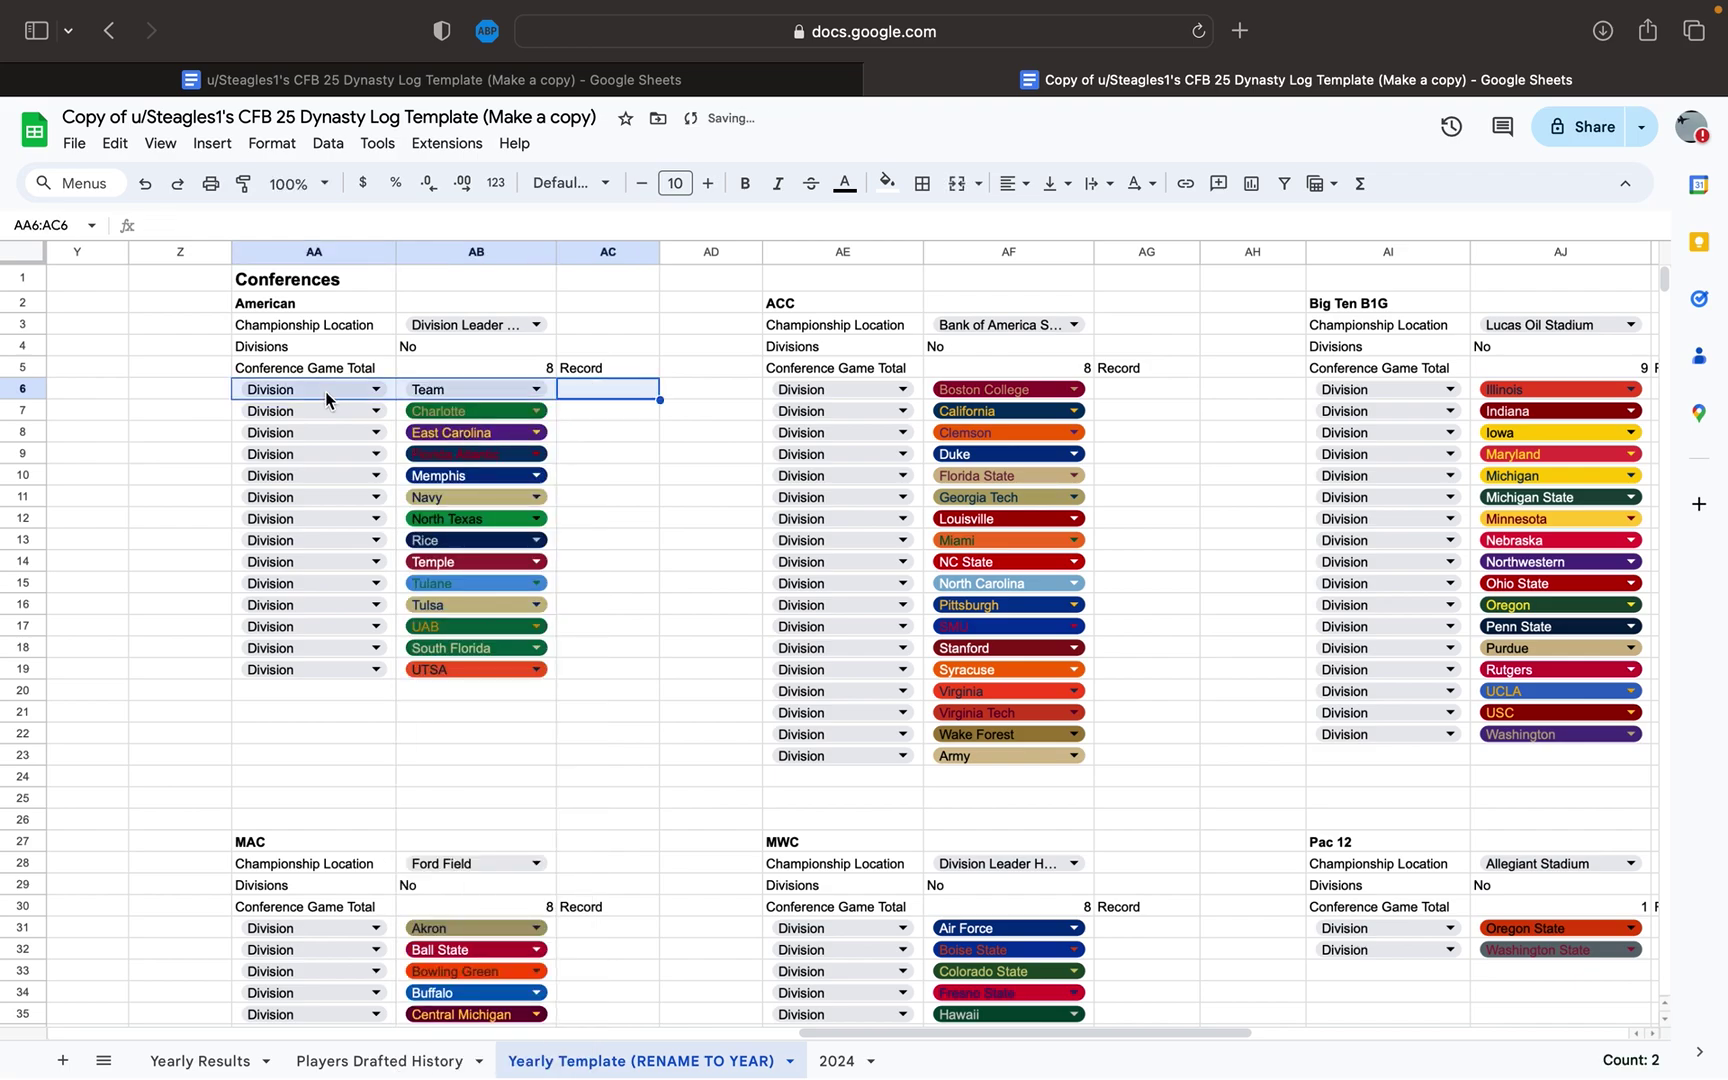
key("Delete")
key("Delete")
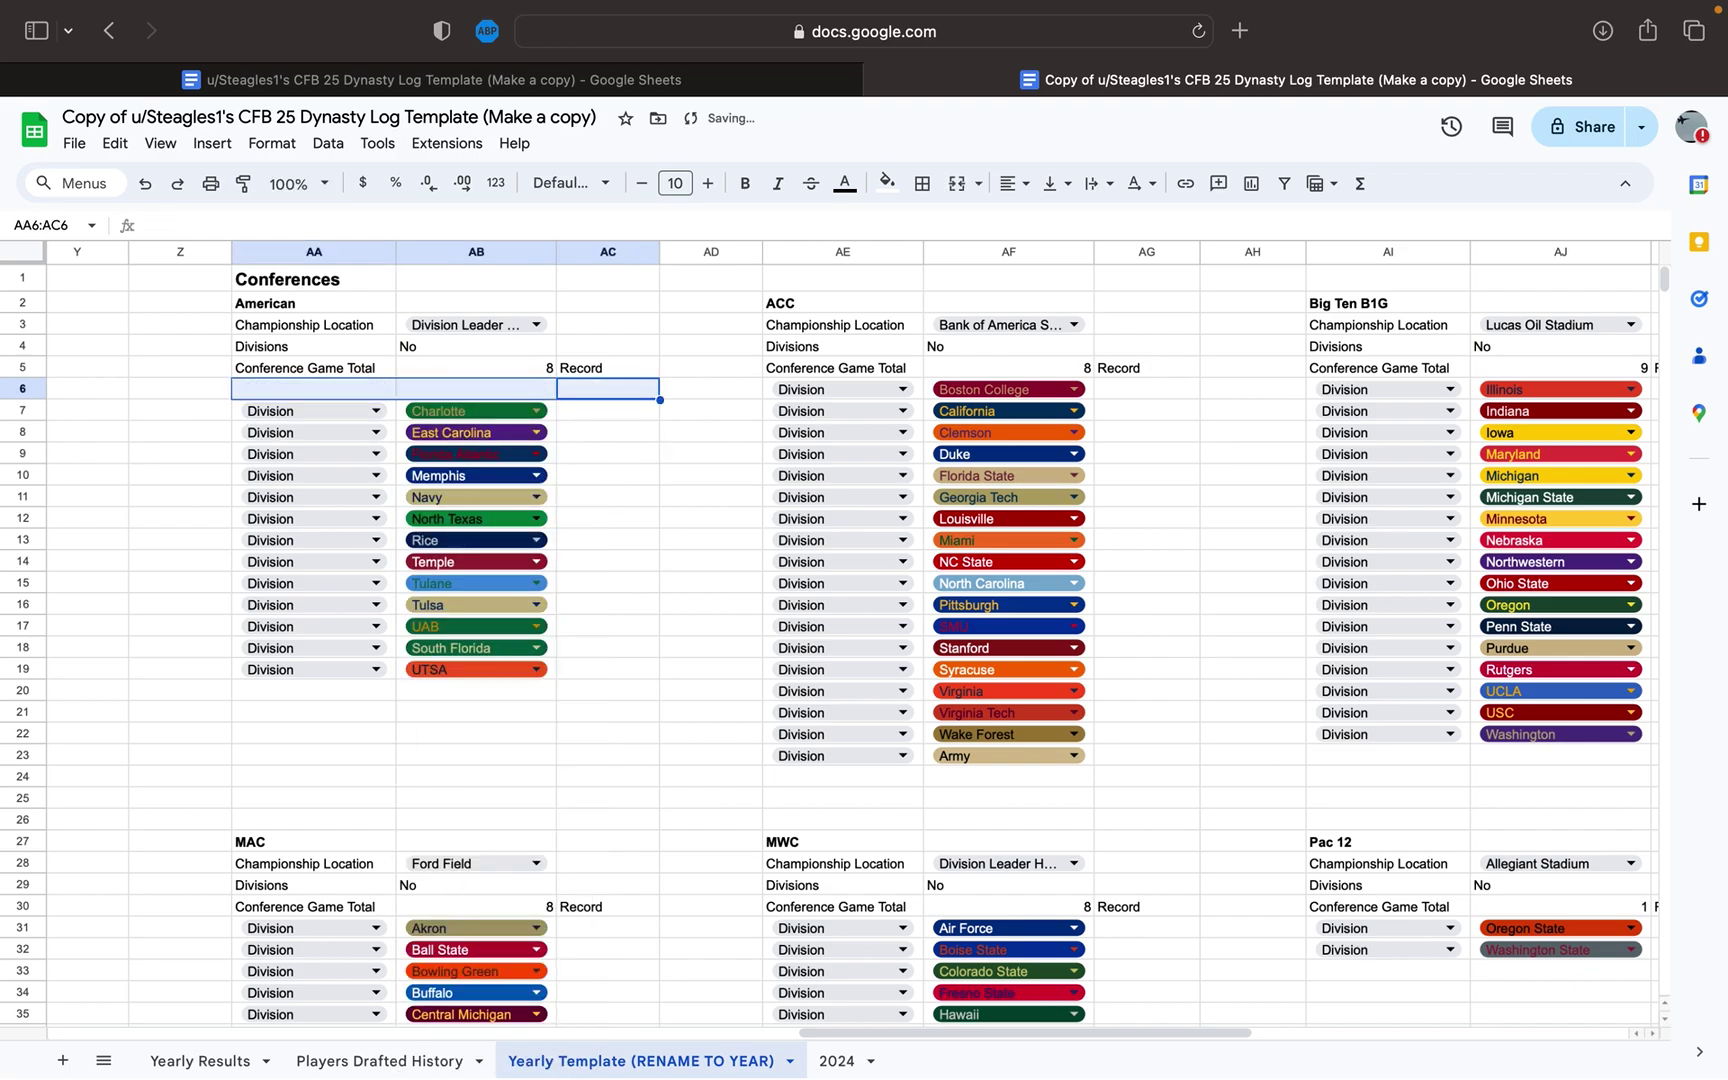
left_click(640, 500)
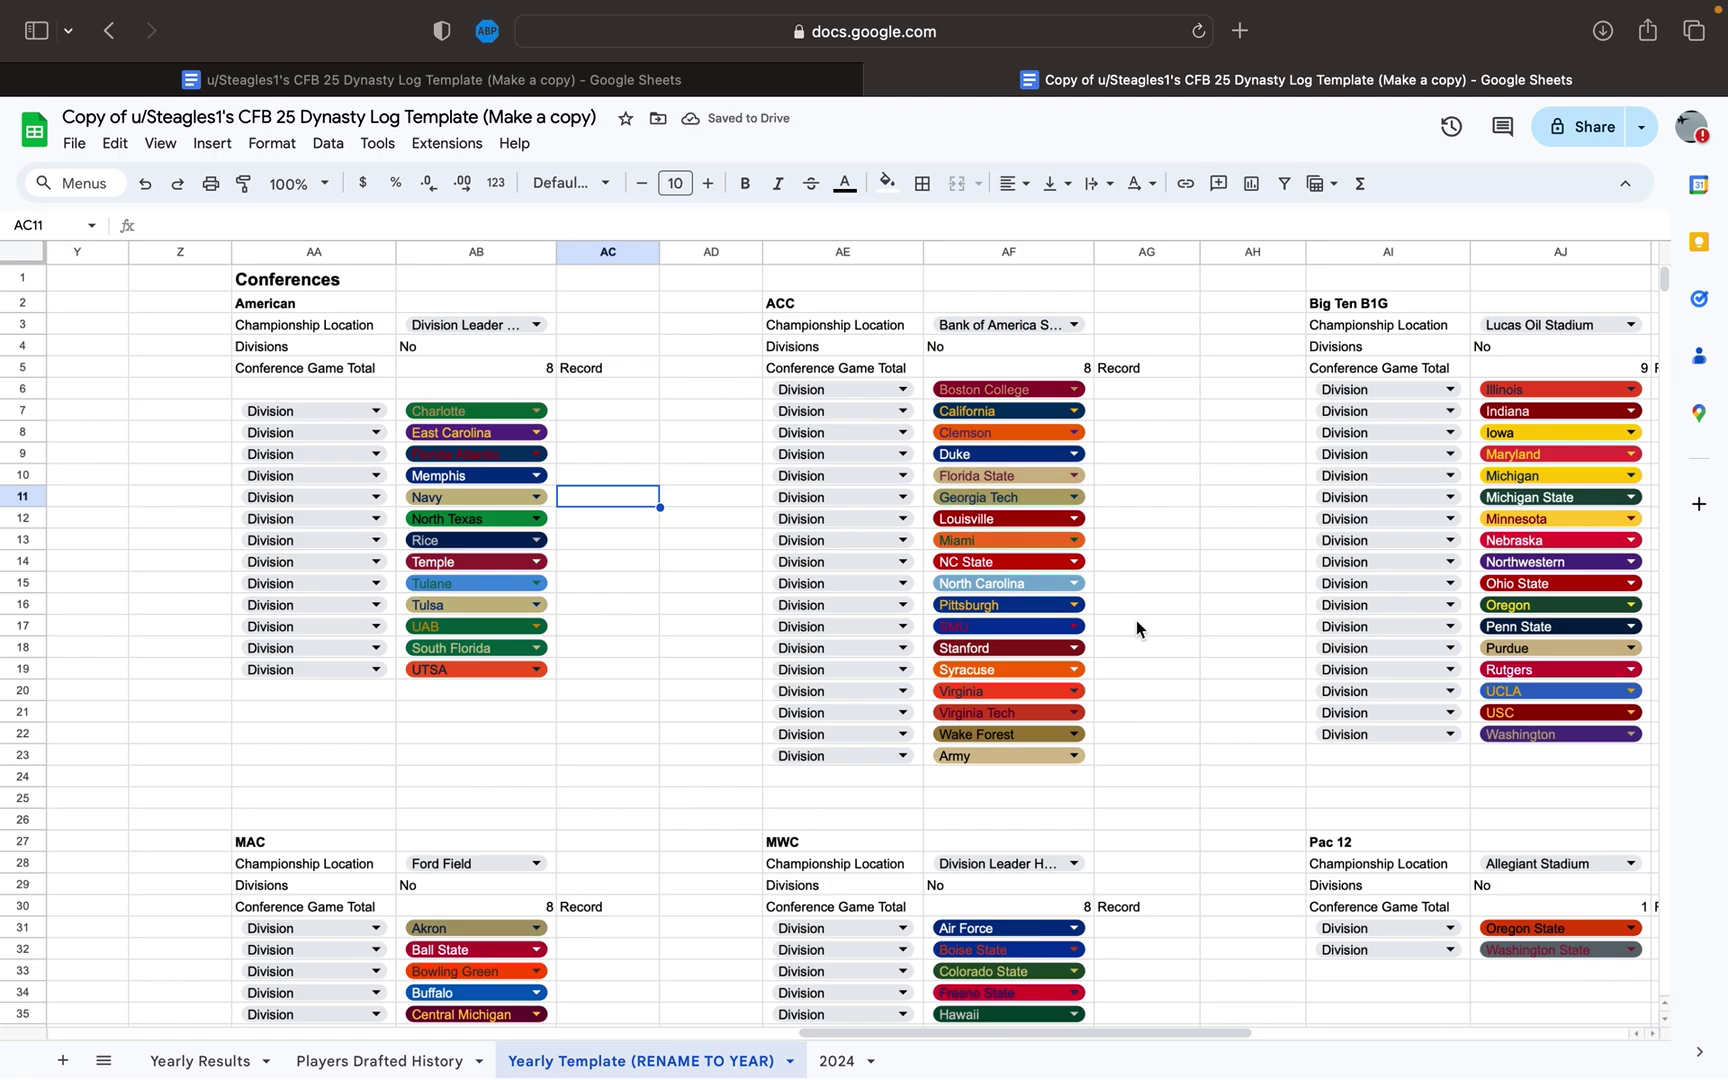
- Undo the trial conference edits until the deleted 2025 sheet returns
left_click(138, 193)
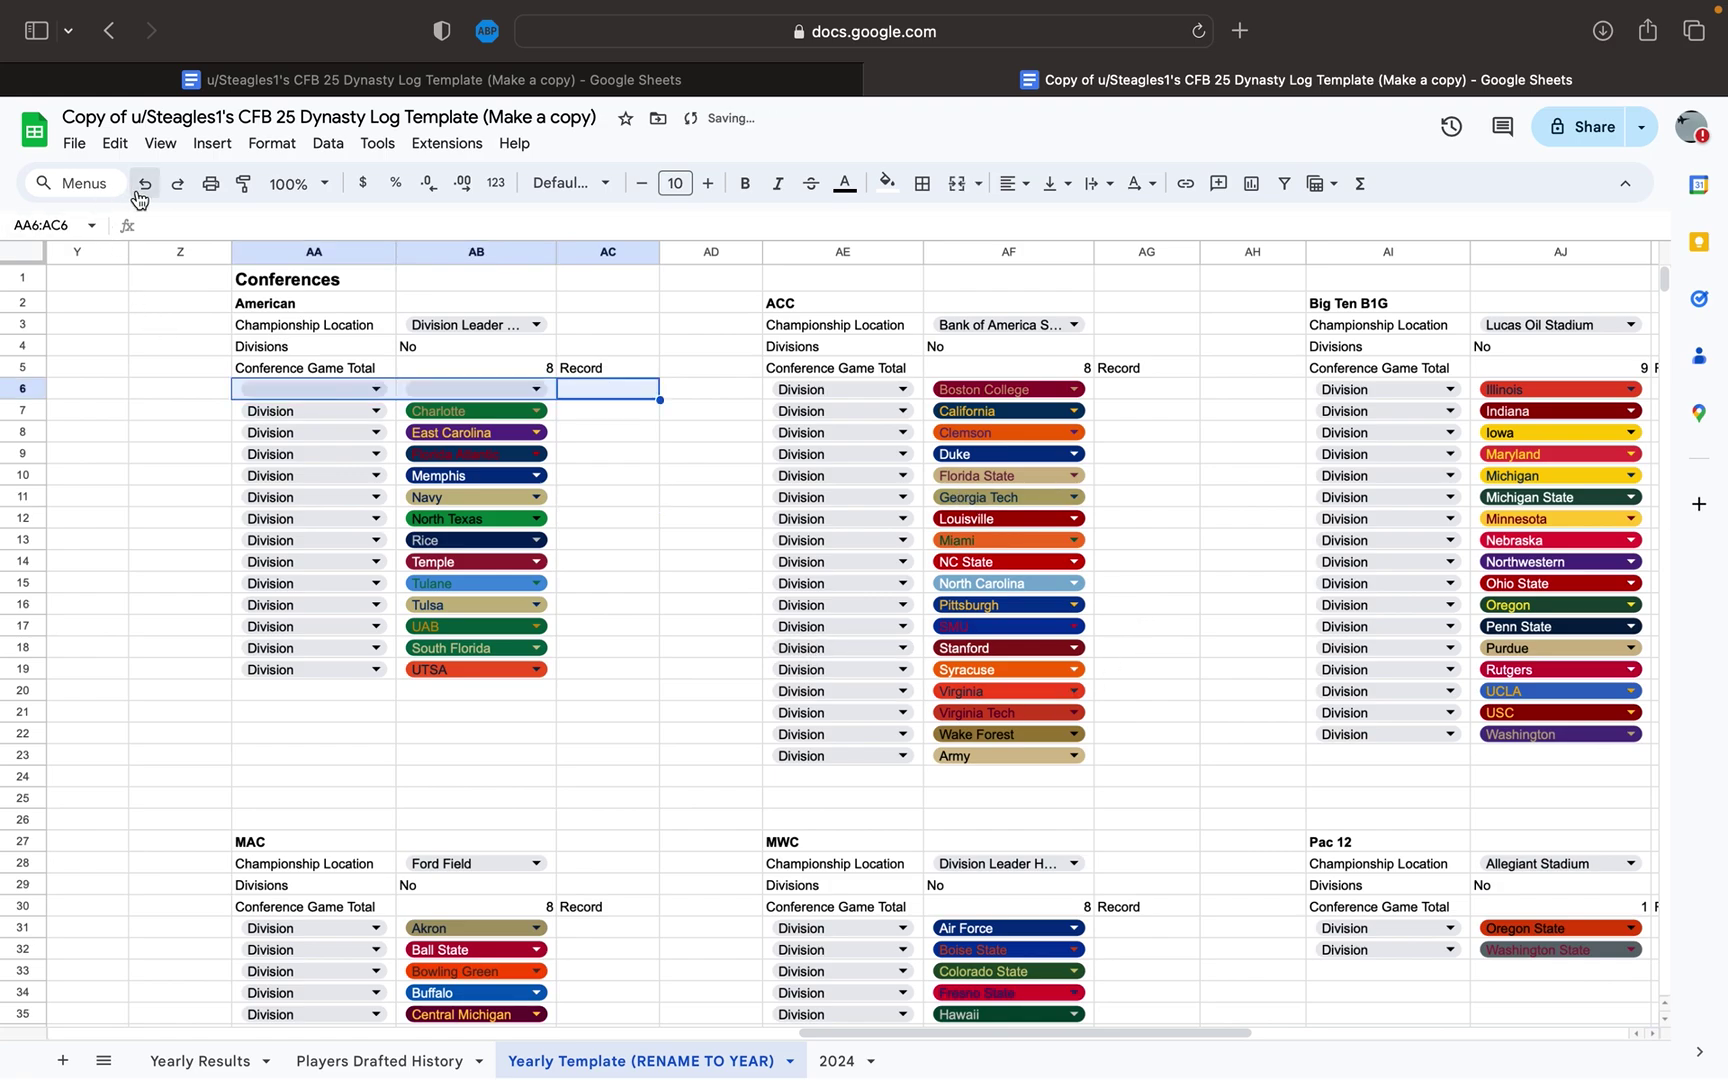
left_click(142, 190)
left_click(142, 190)
left_click(142, 190)
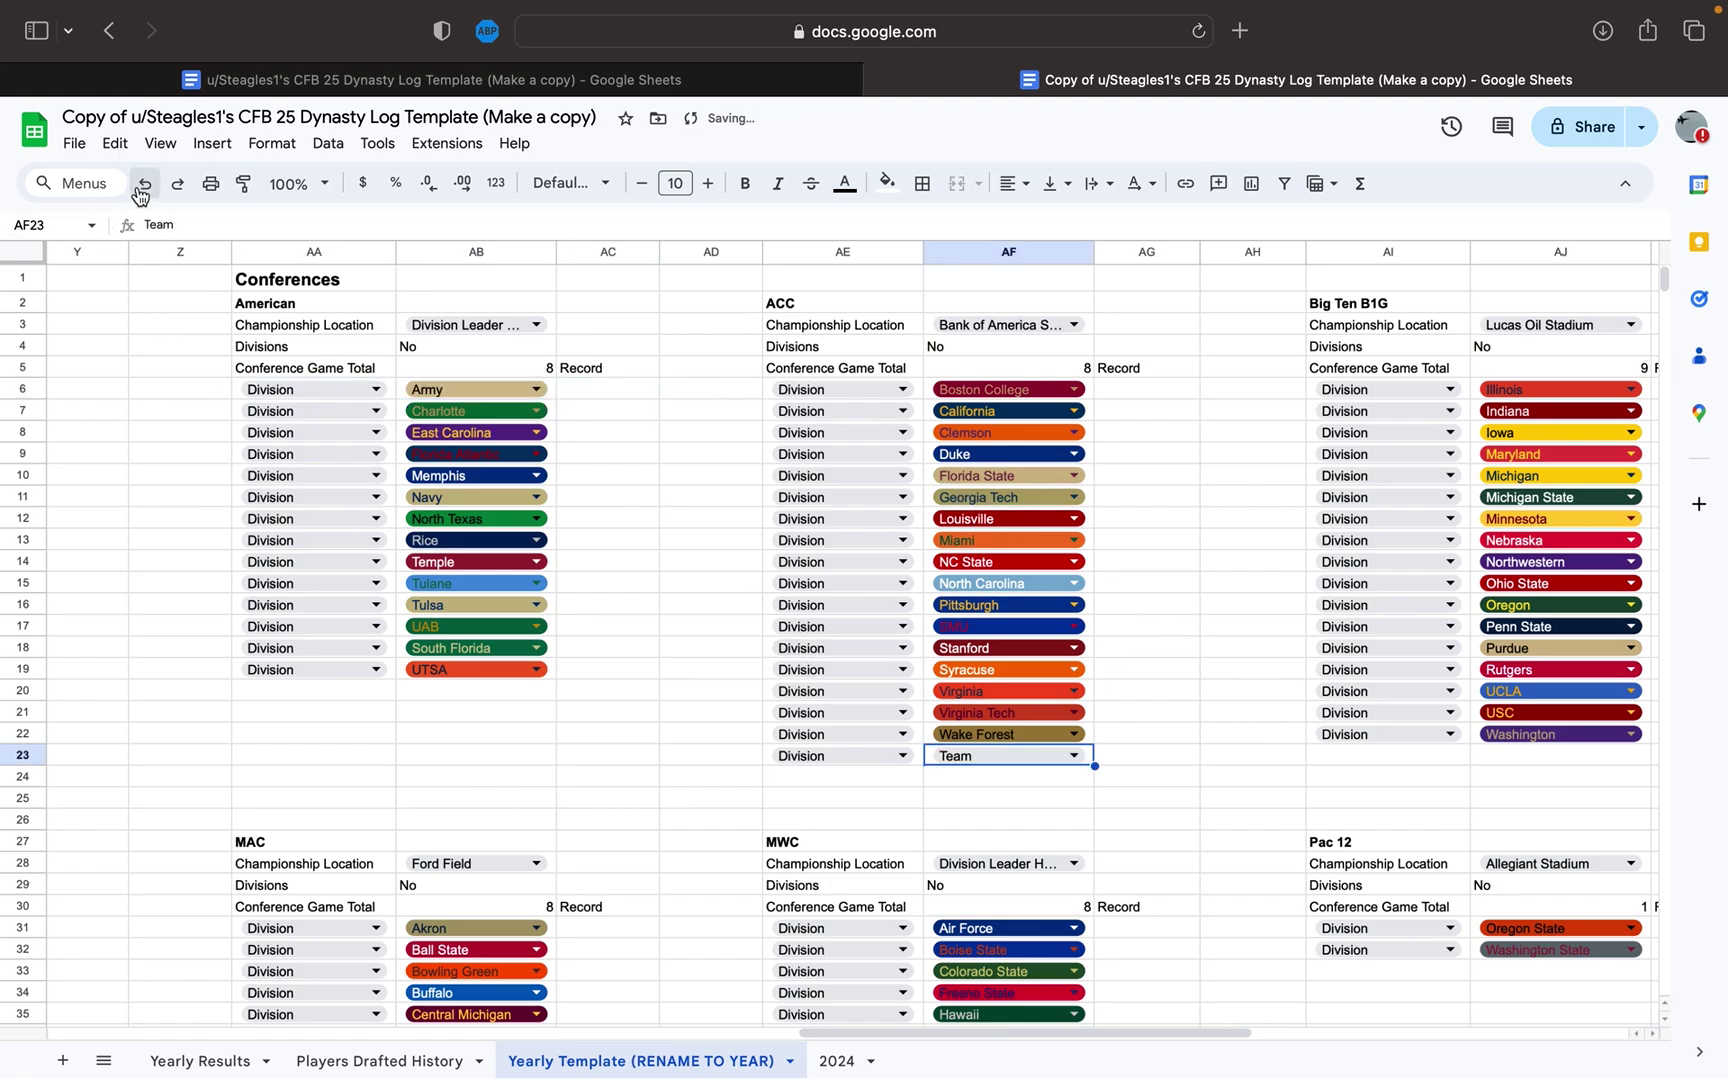
left_click(140, 193)
left_click(140, 193)
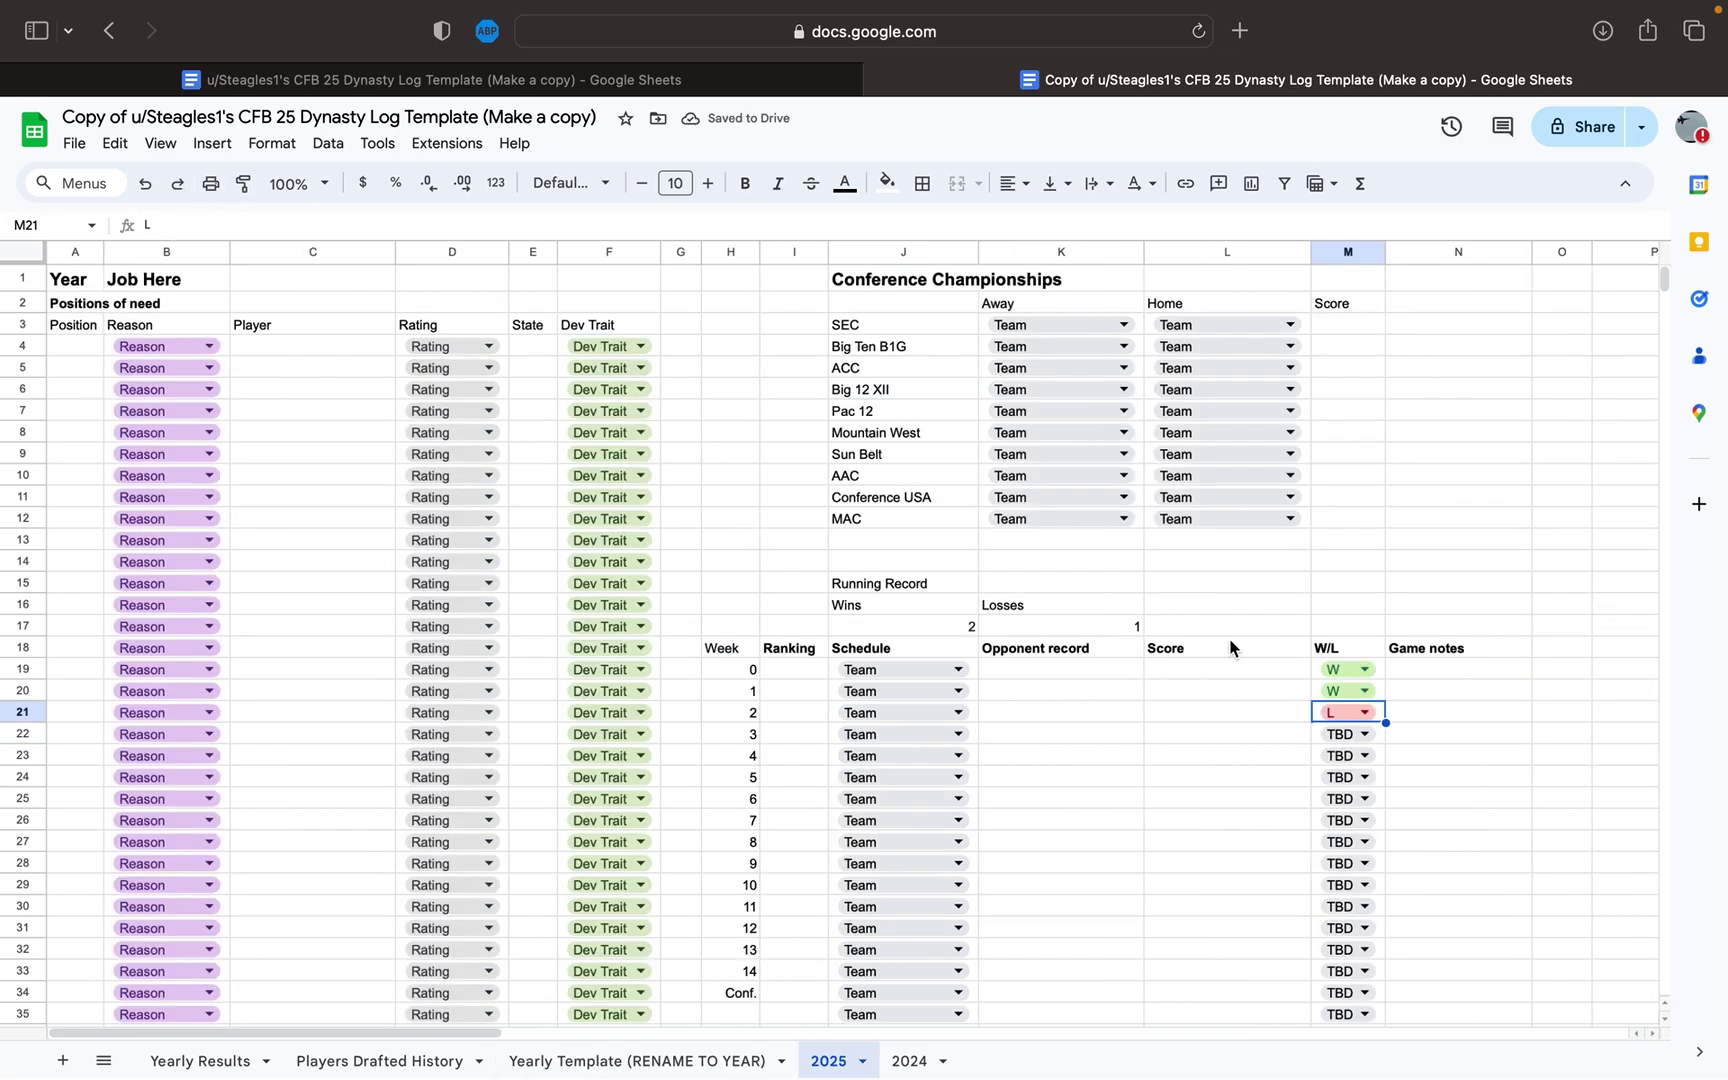
- Reset the week 2, week 1 and week 0 results to TBD, then scroll back to the sheet's top
left_click(1349, 713)
left_click(1340, 744)
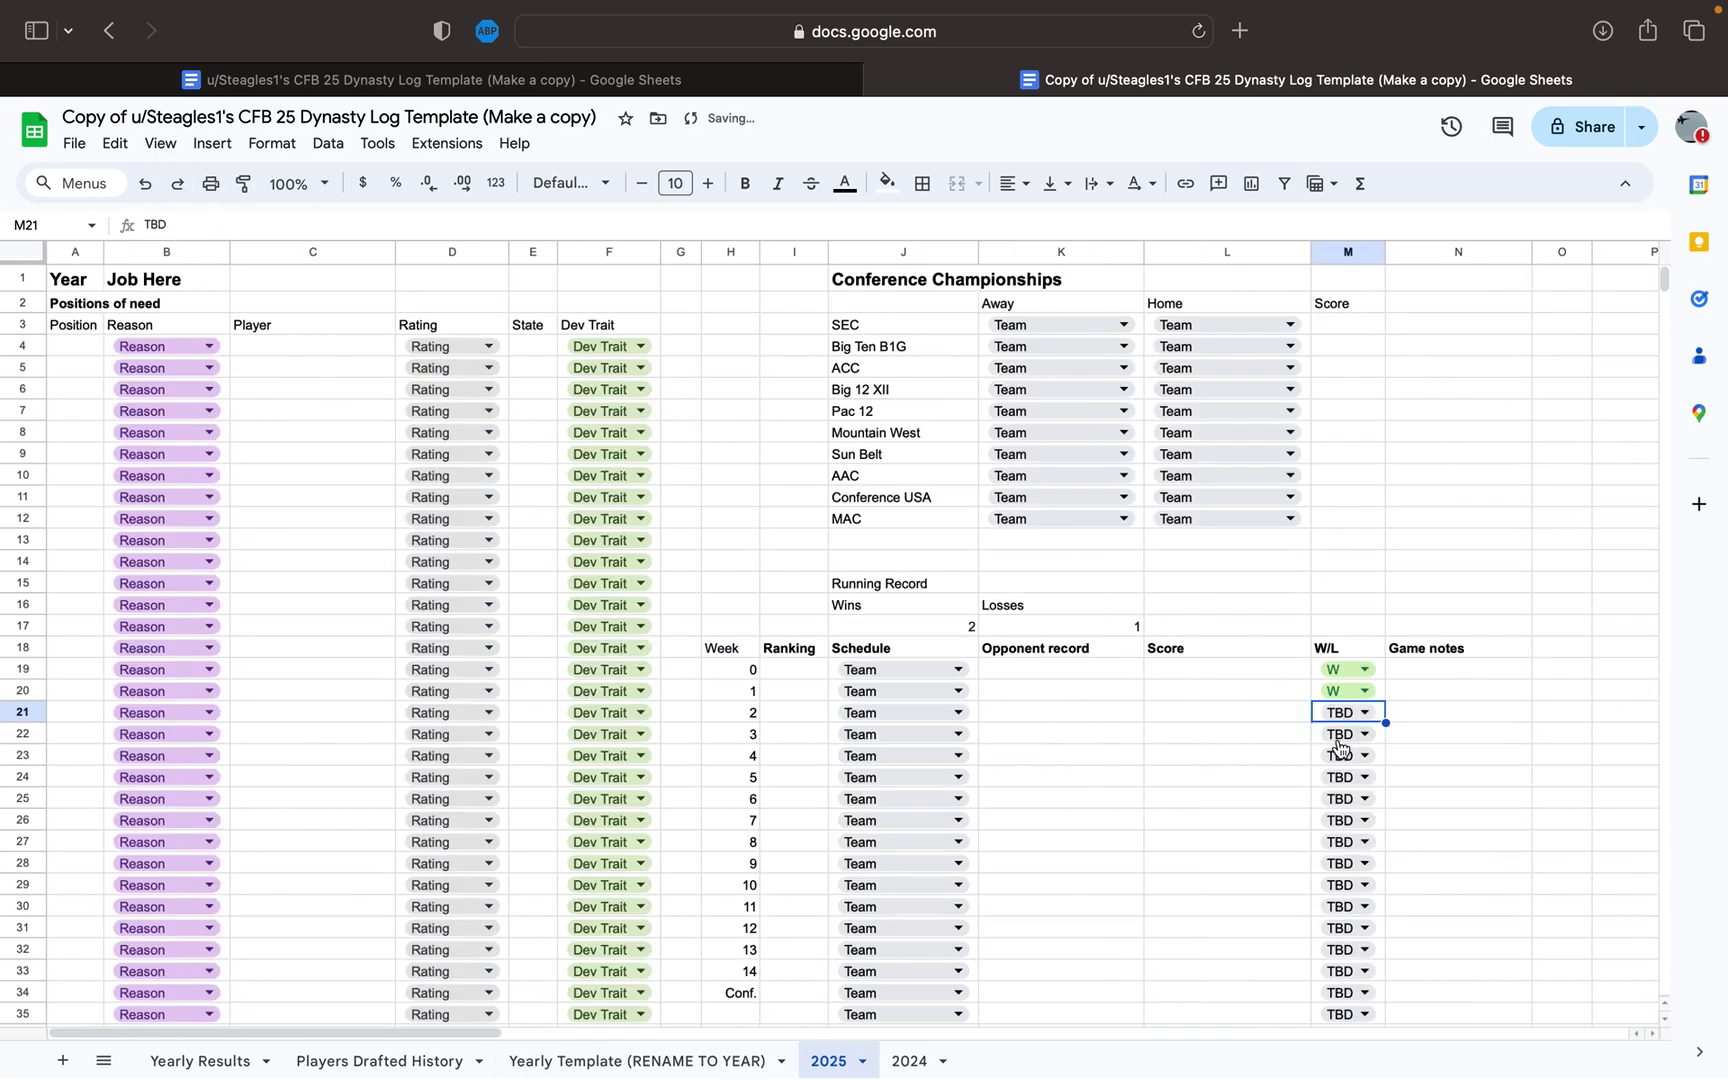
left_click(1341, 698)
left_click(1340, 722)
left_click(1340, 670)
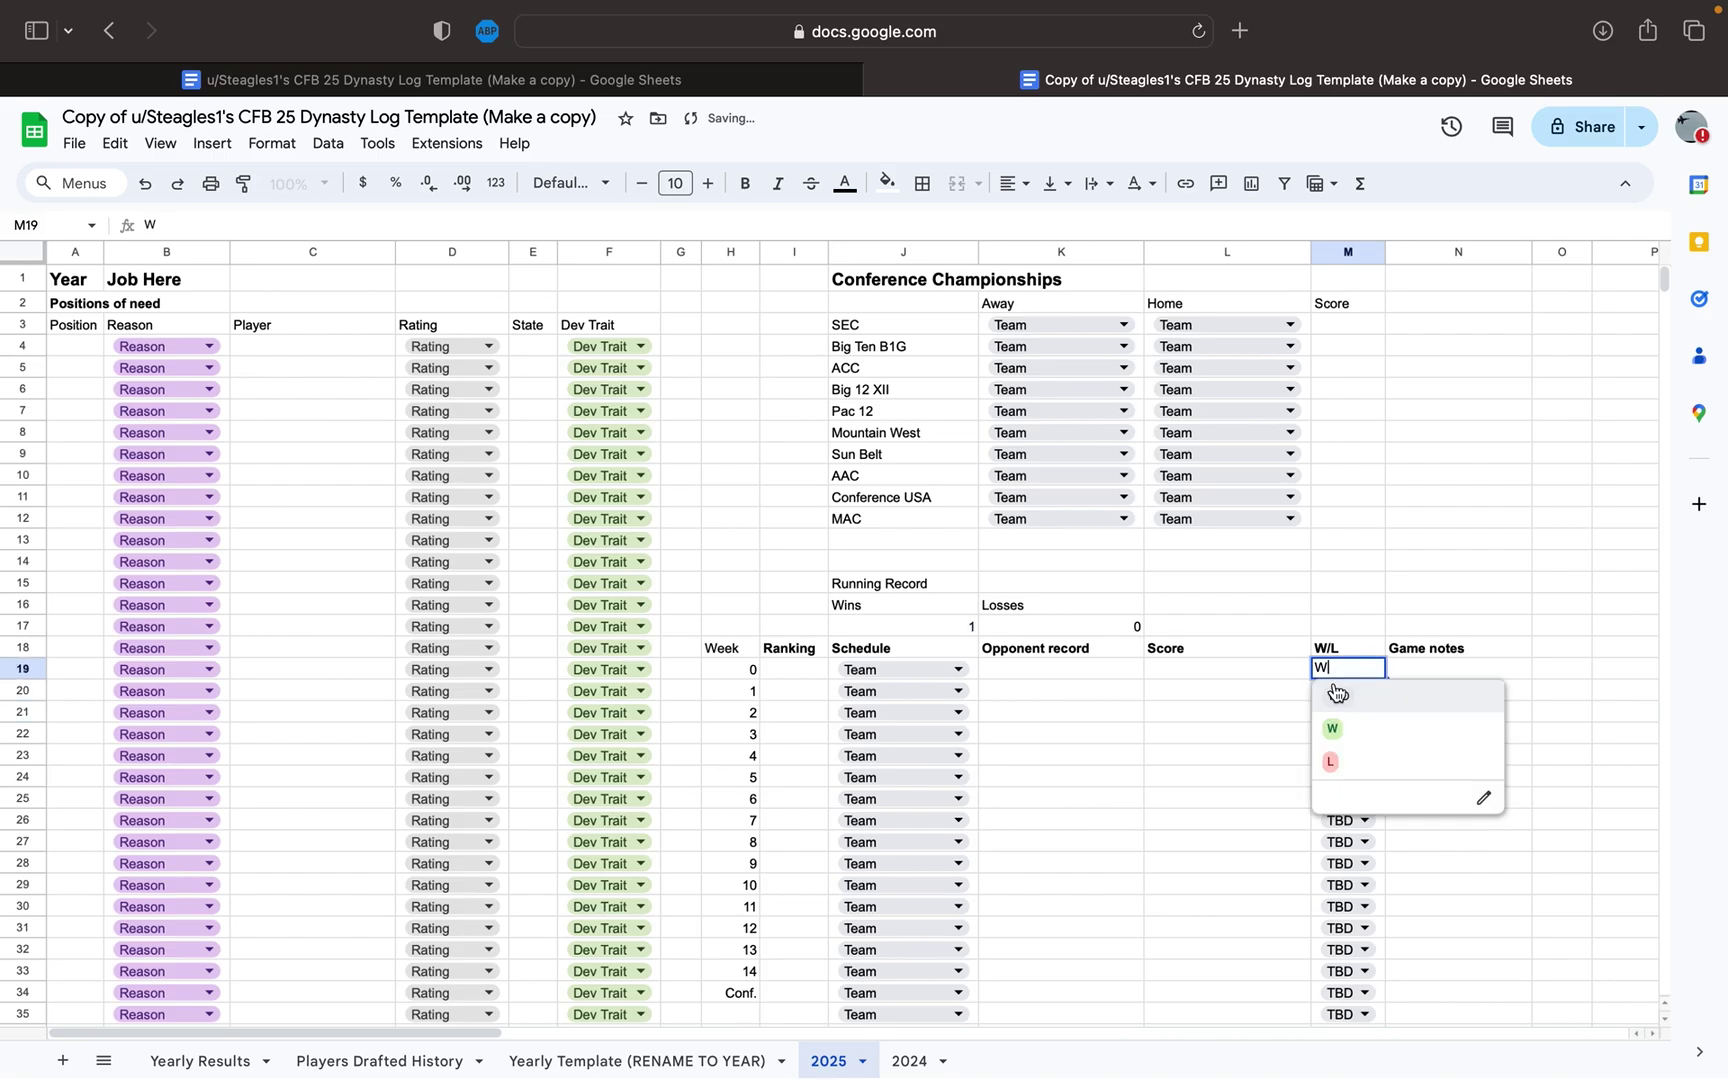
left_click(1341, 703)
scroll(973, 597, "right", 15)
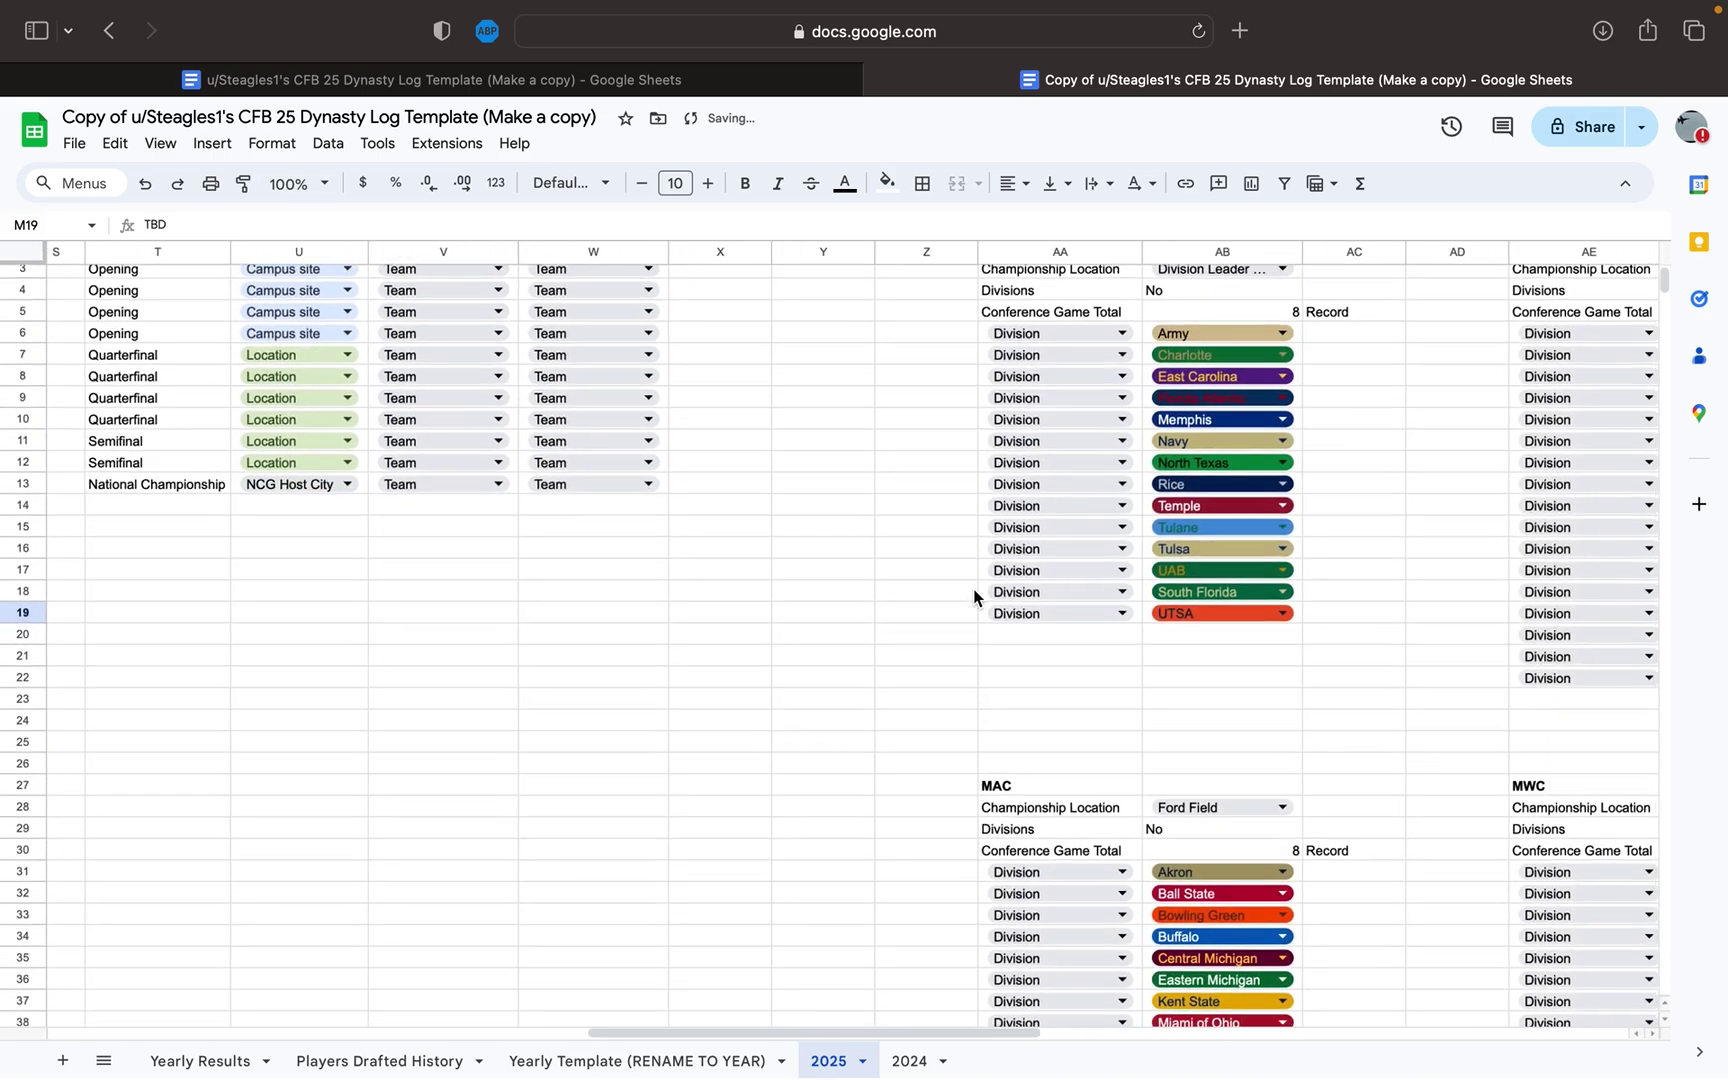
scroll(973, 598, "down", 10)
scroll(973, 598, "left", 3)
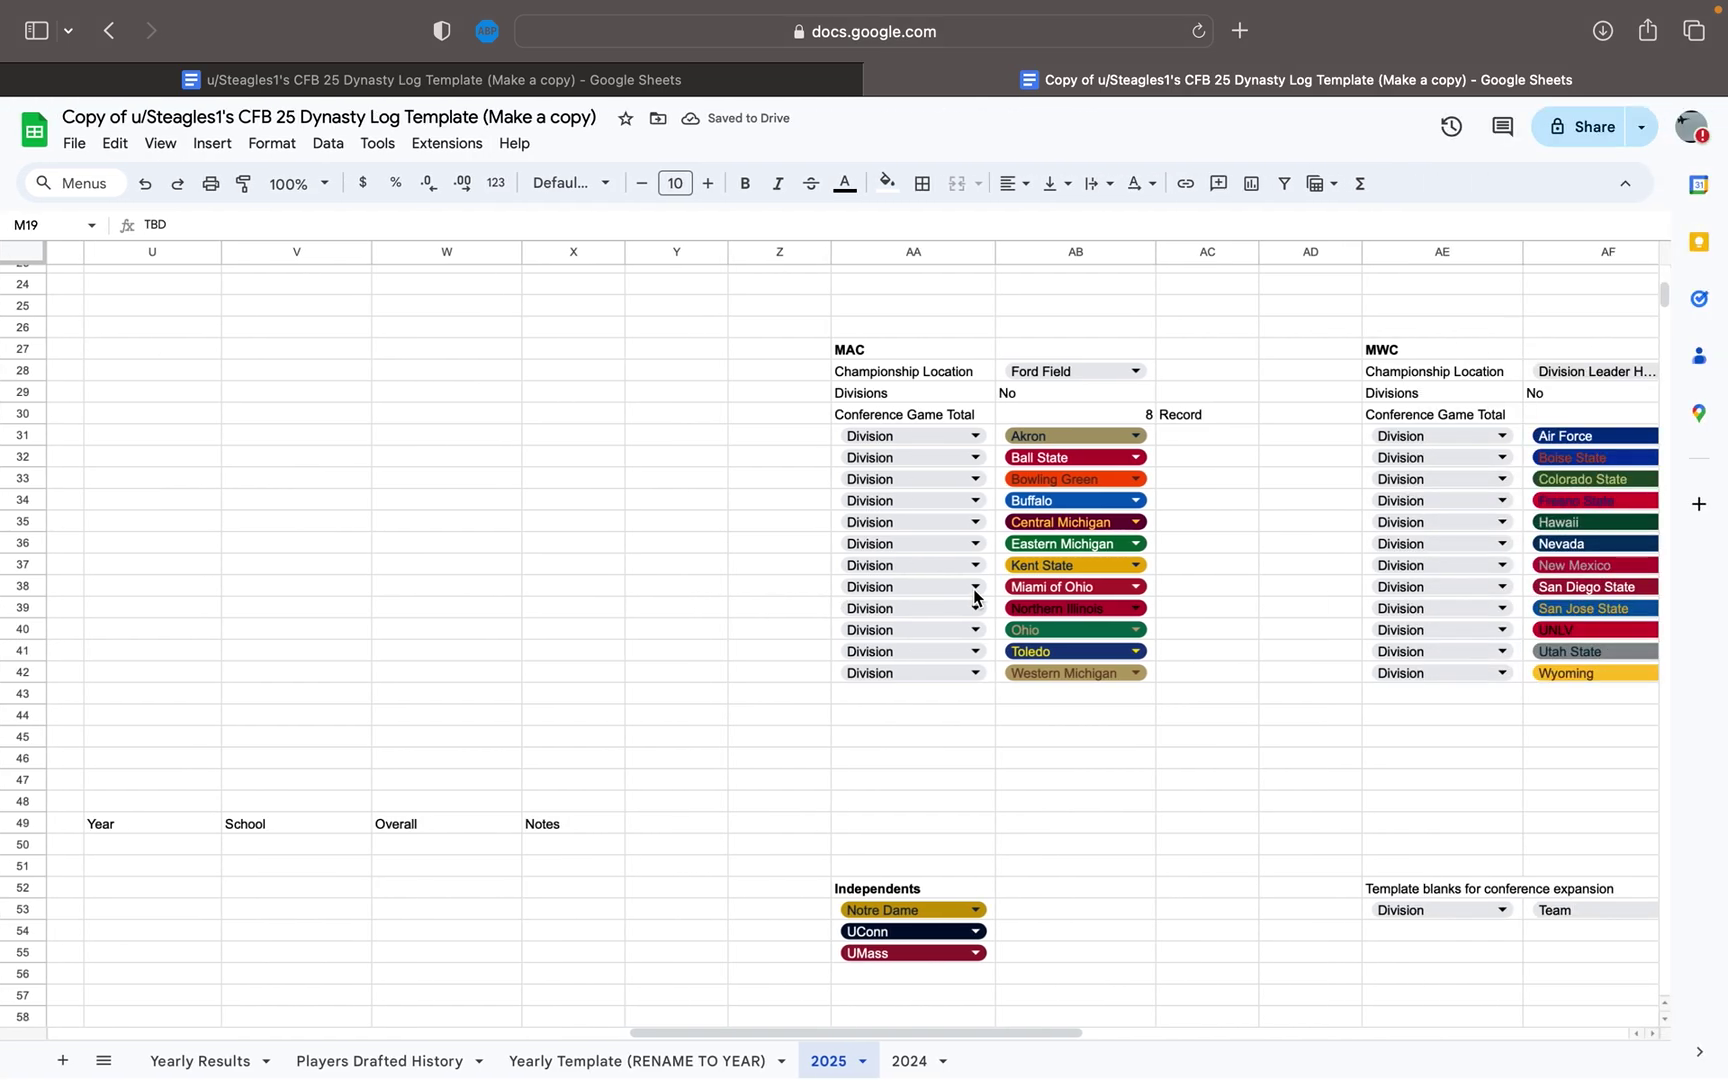
scroll(1079, 749, "down", 5)
scroll(1079, 749, "left", 10)
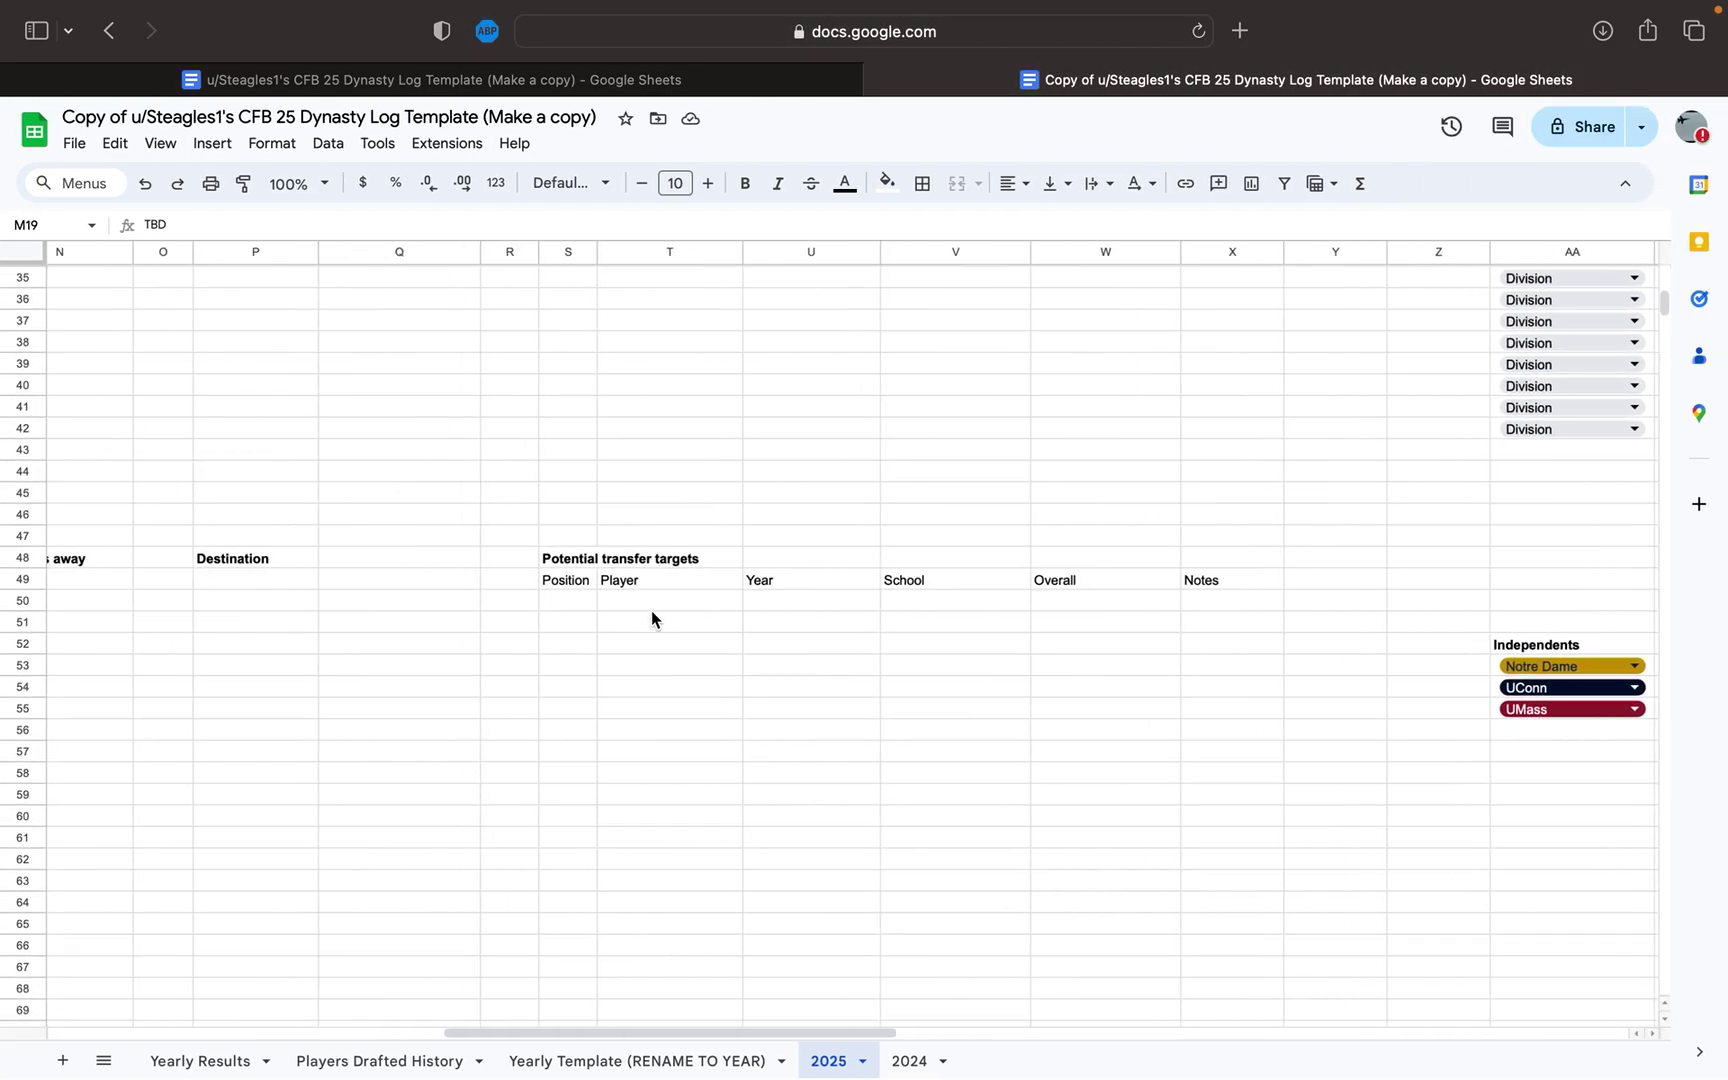
scroll(651, 618, "left", 5)
scroll(651, 618, "left", 2)
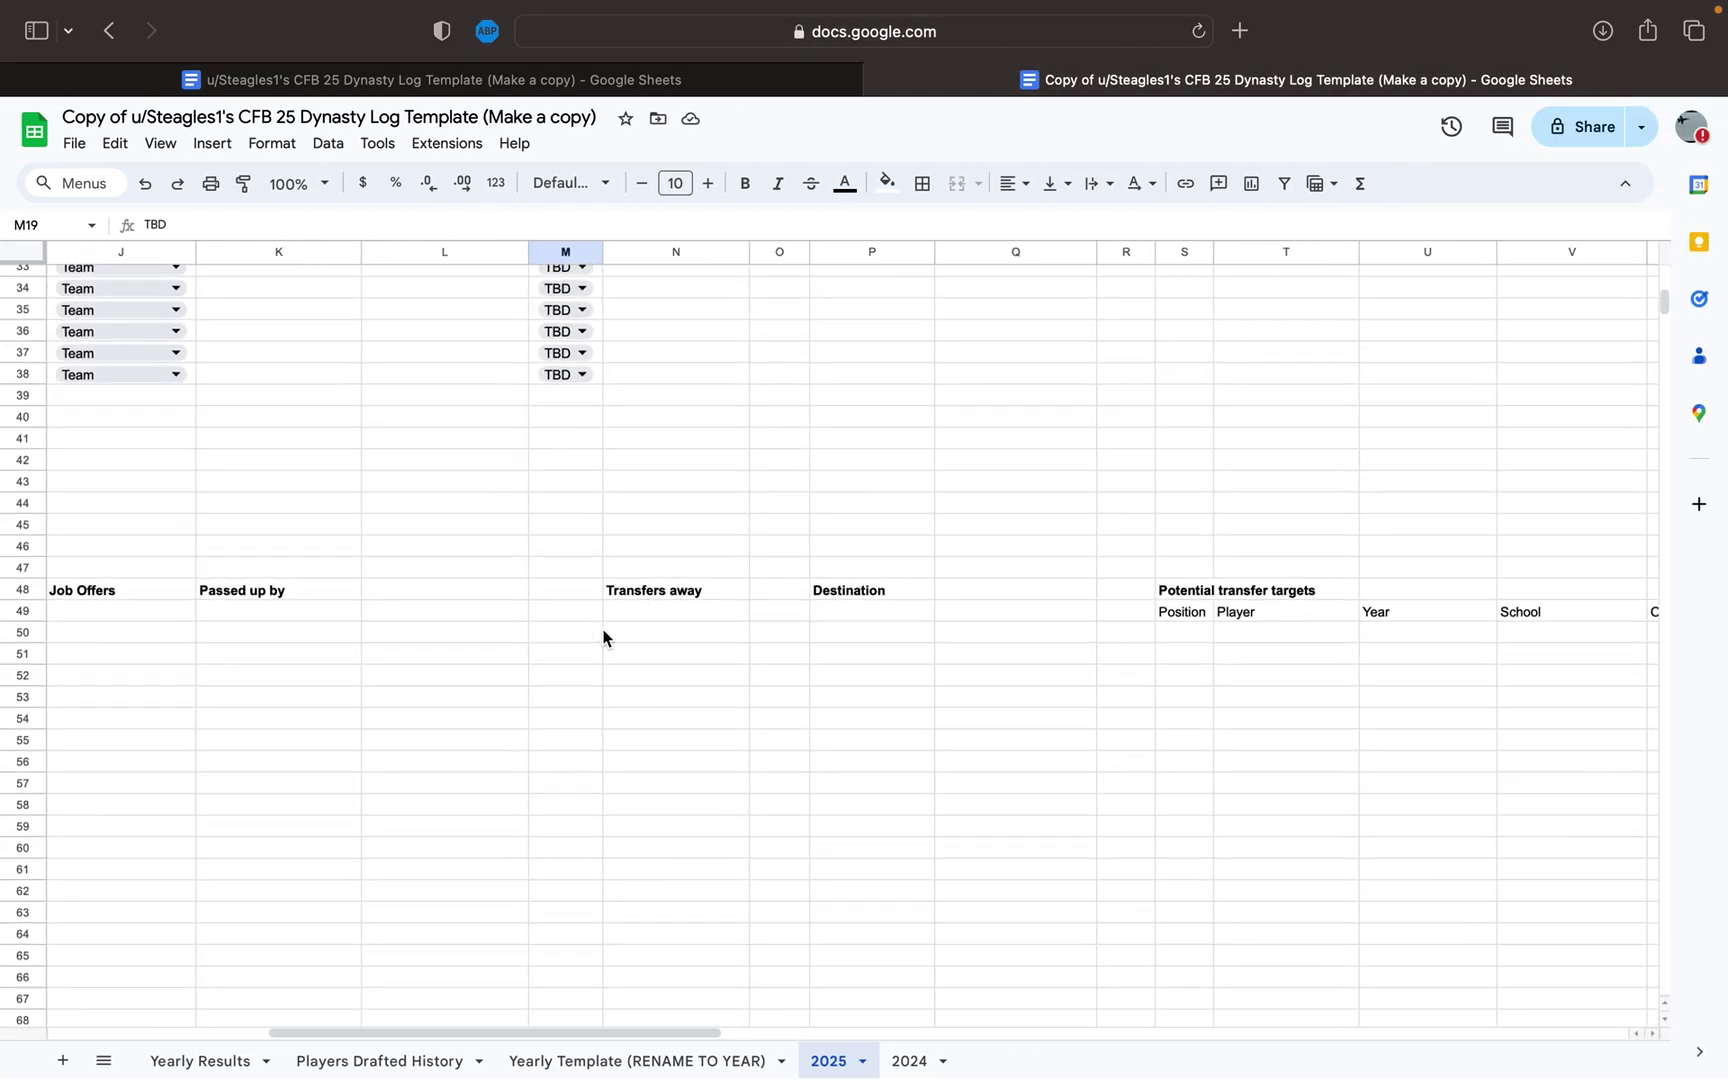
scroll(605, 640, "left", 5)
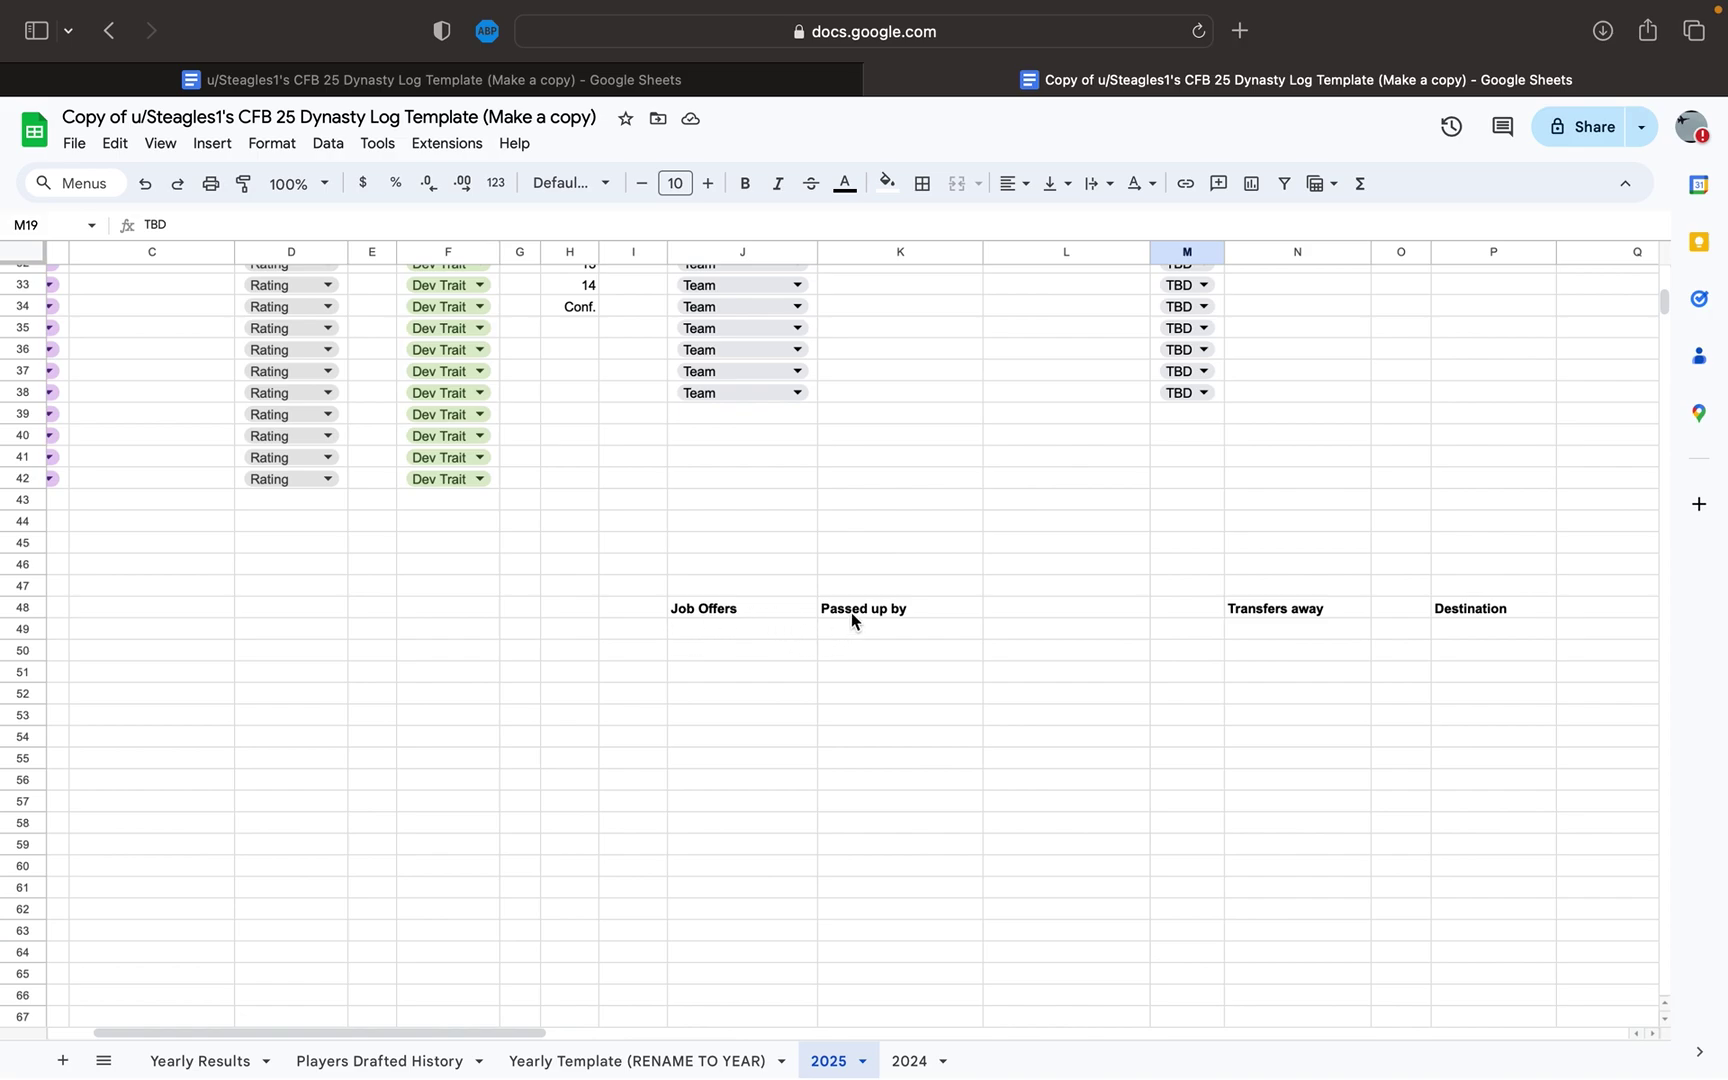
scroll(851, 617, "left", 3)
scroll(851, 617, "up", 2)
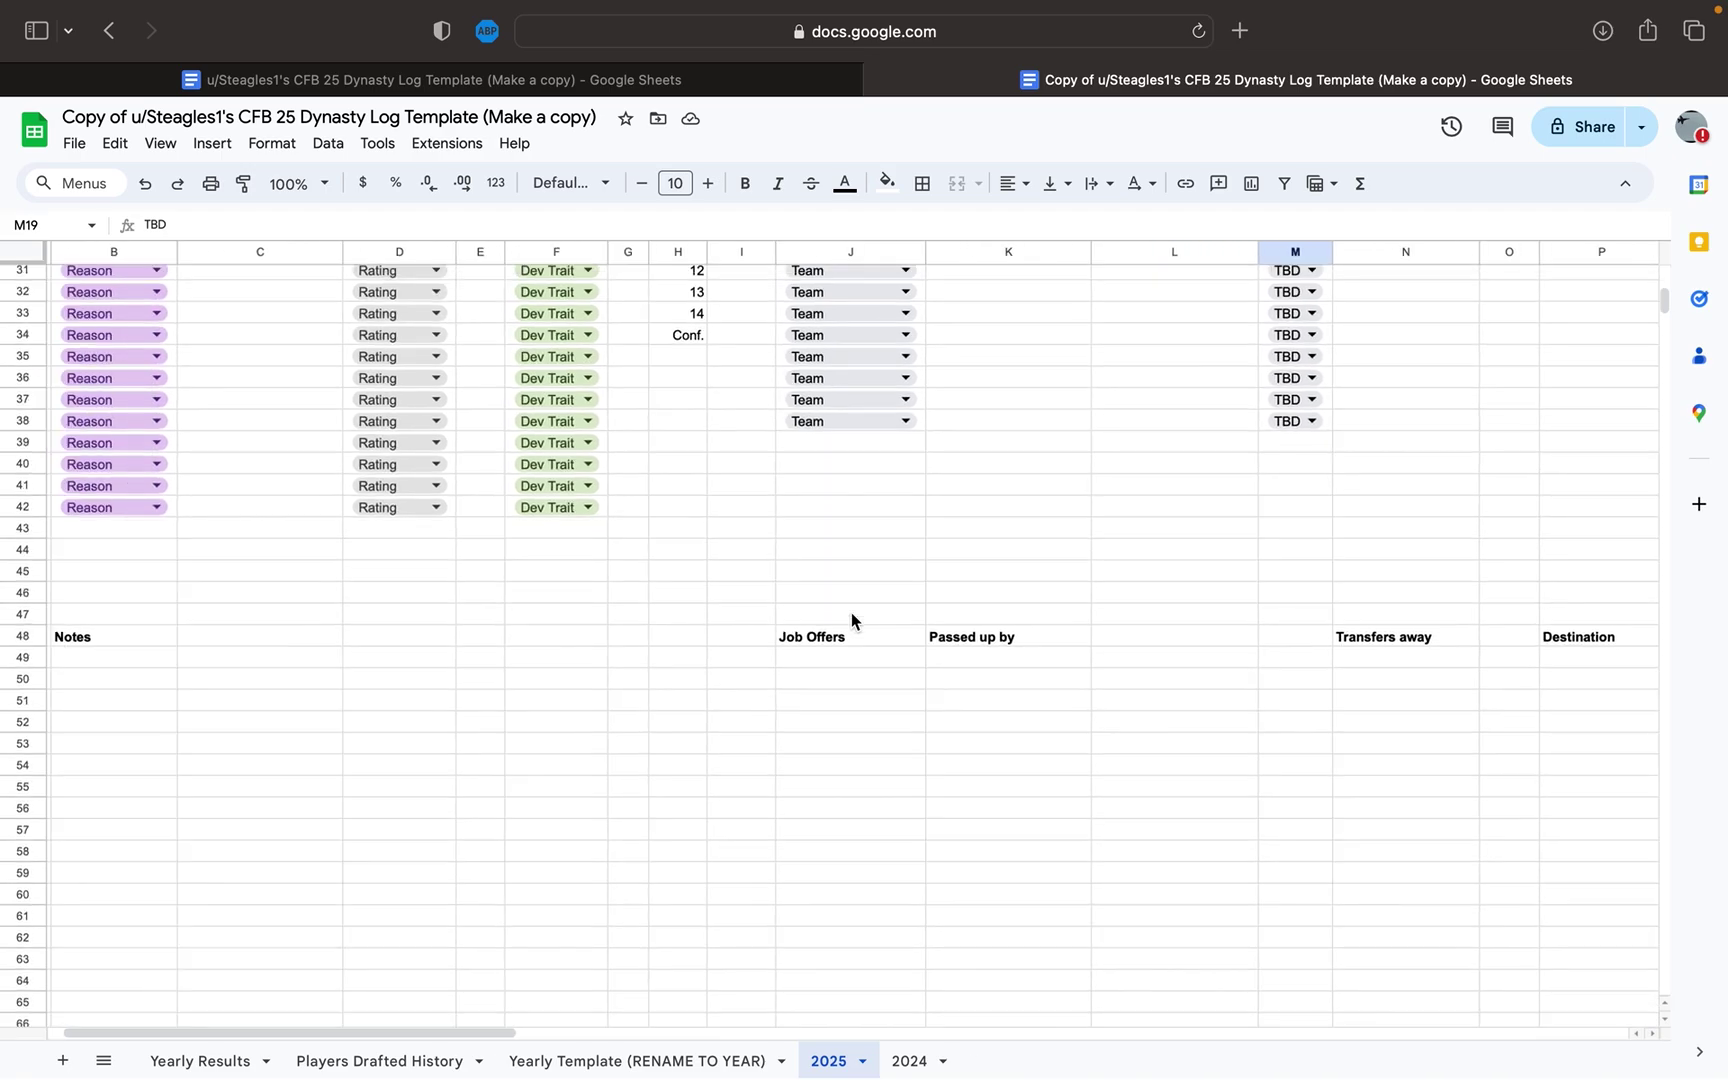
scroll(851, 620, "up", 2)
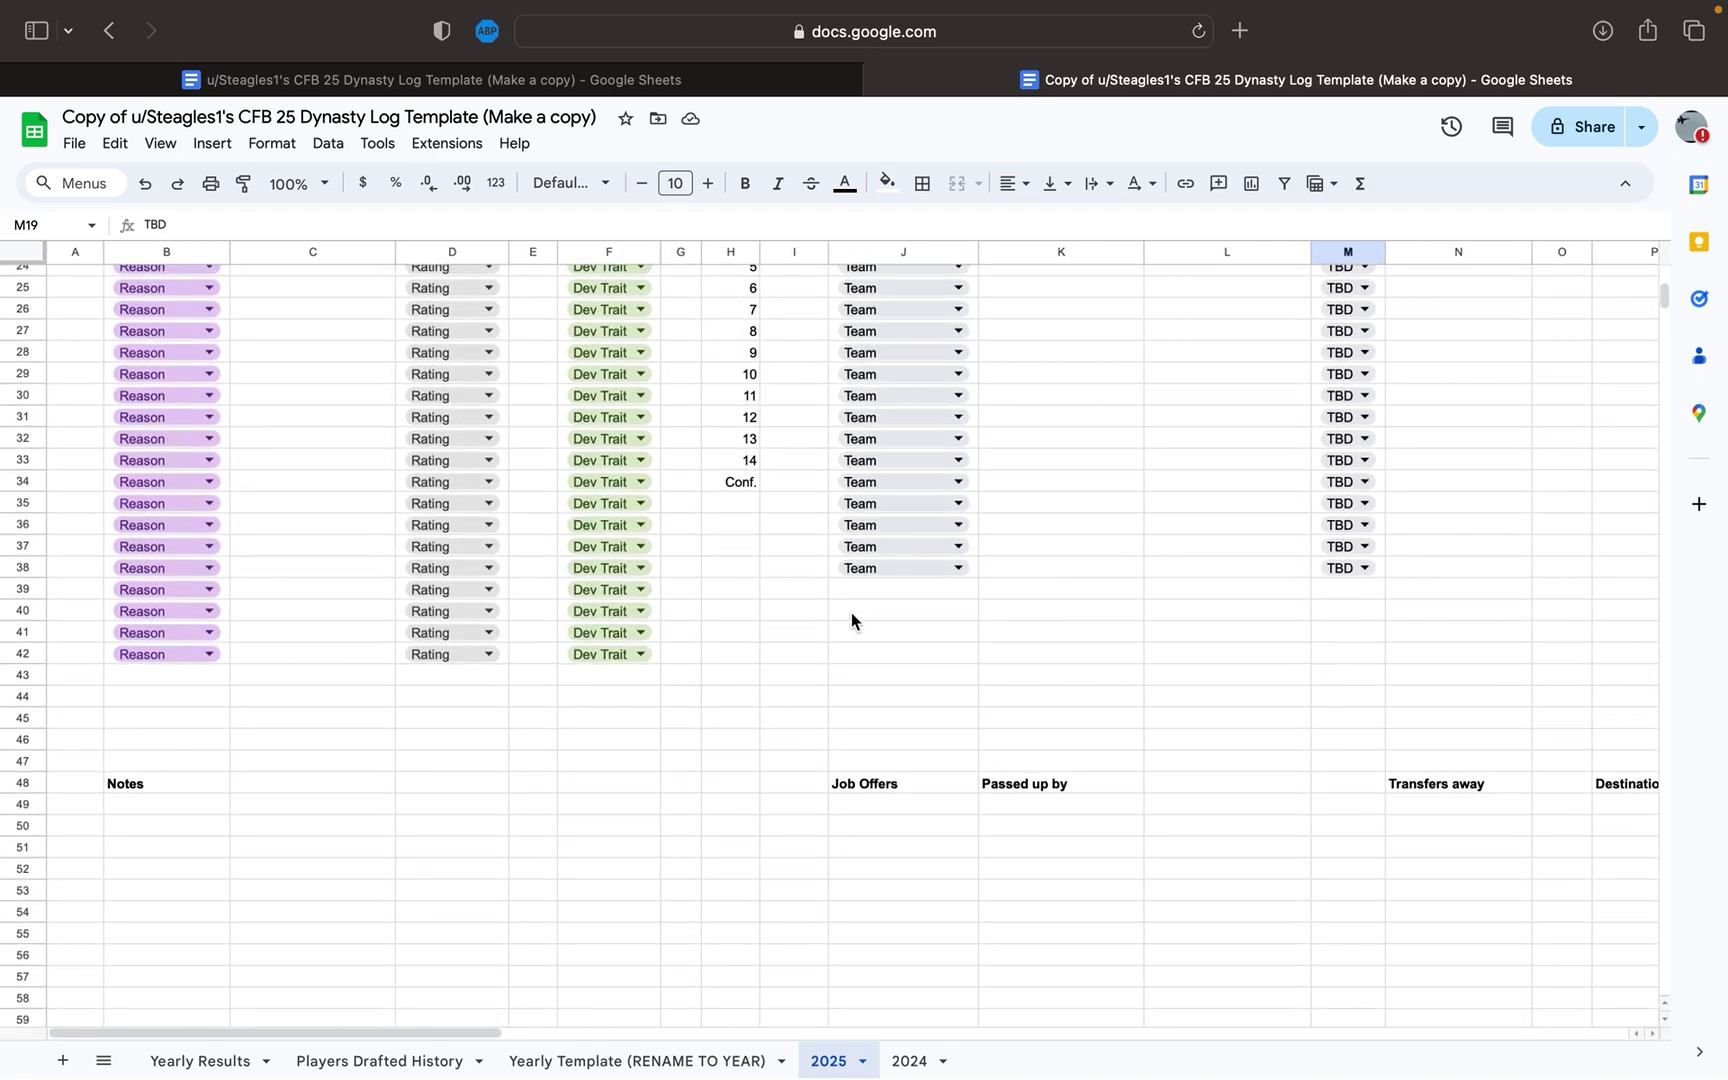
scroll(436, 785, "up", 3)
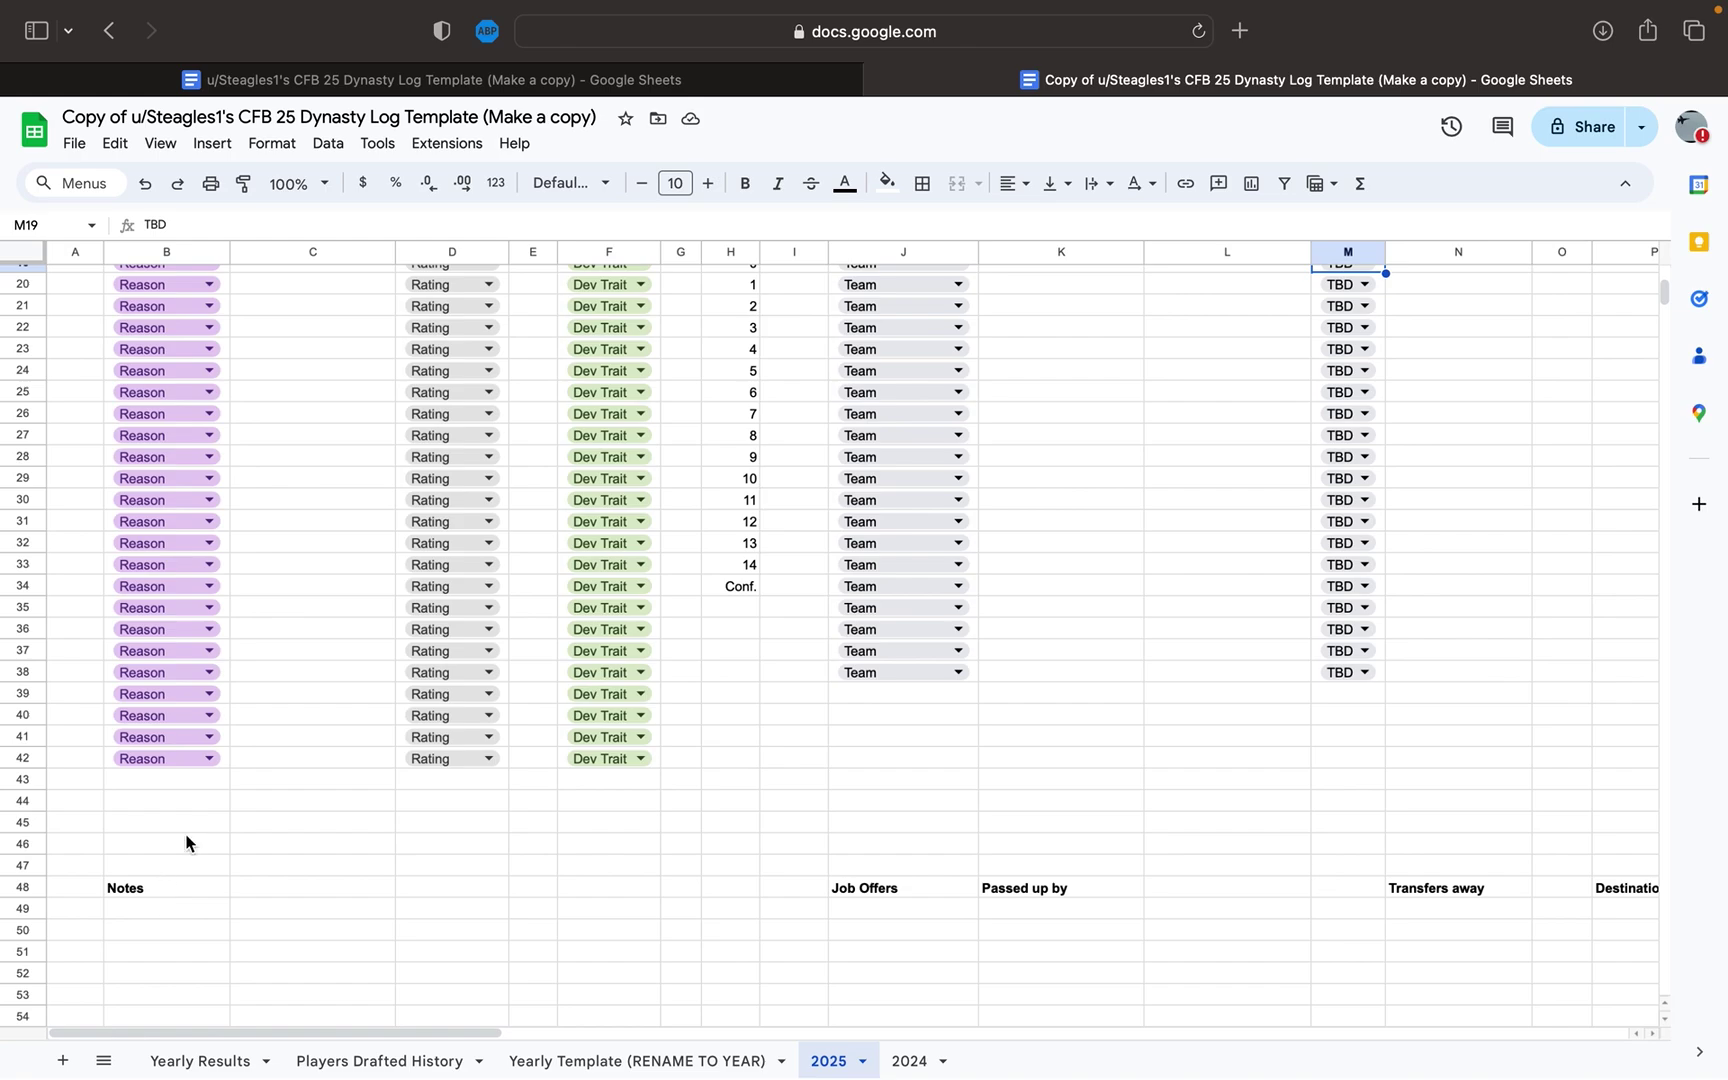
scroll(429, 771, "up", 8)
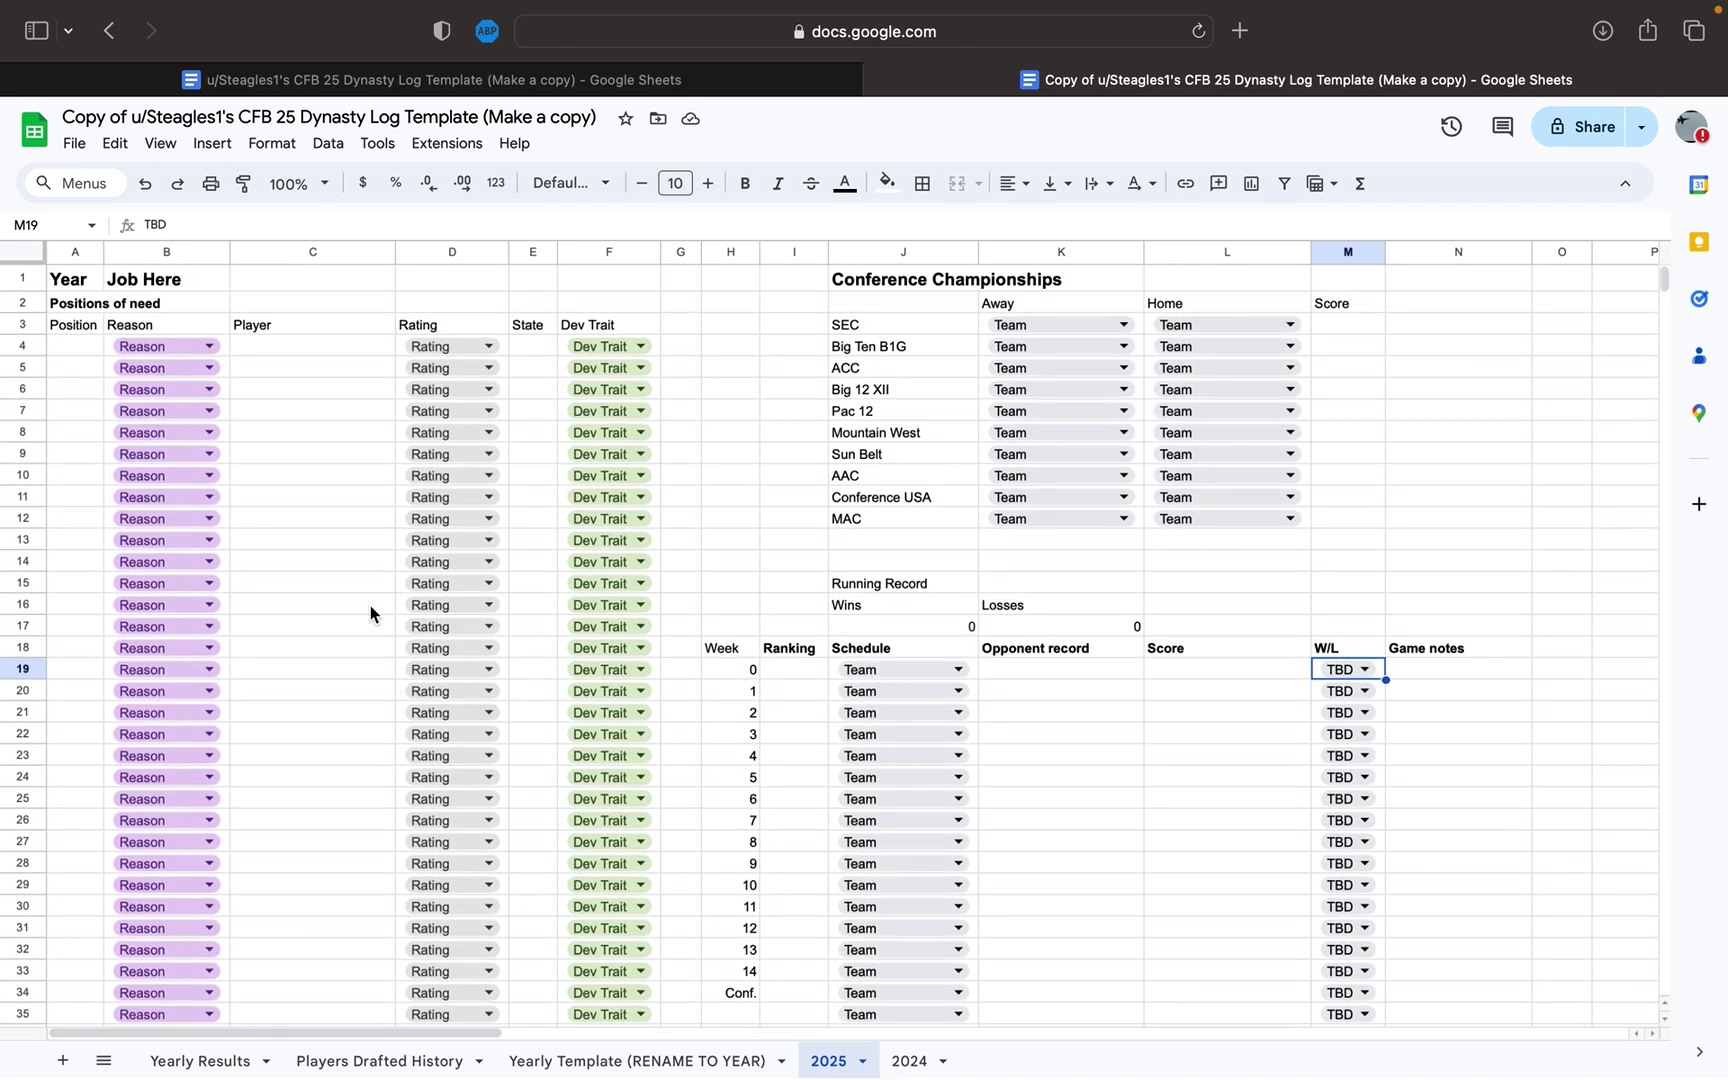
- On Players Drafted History, enter role HC and school Tennessee for the 2024 entry
left_click(355, 1060)
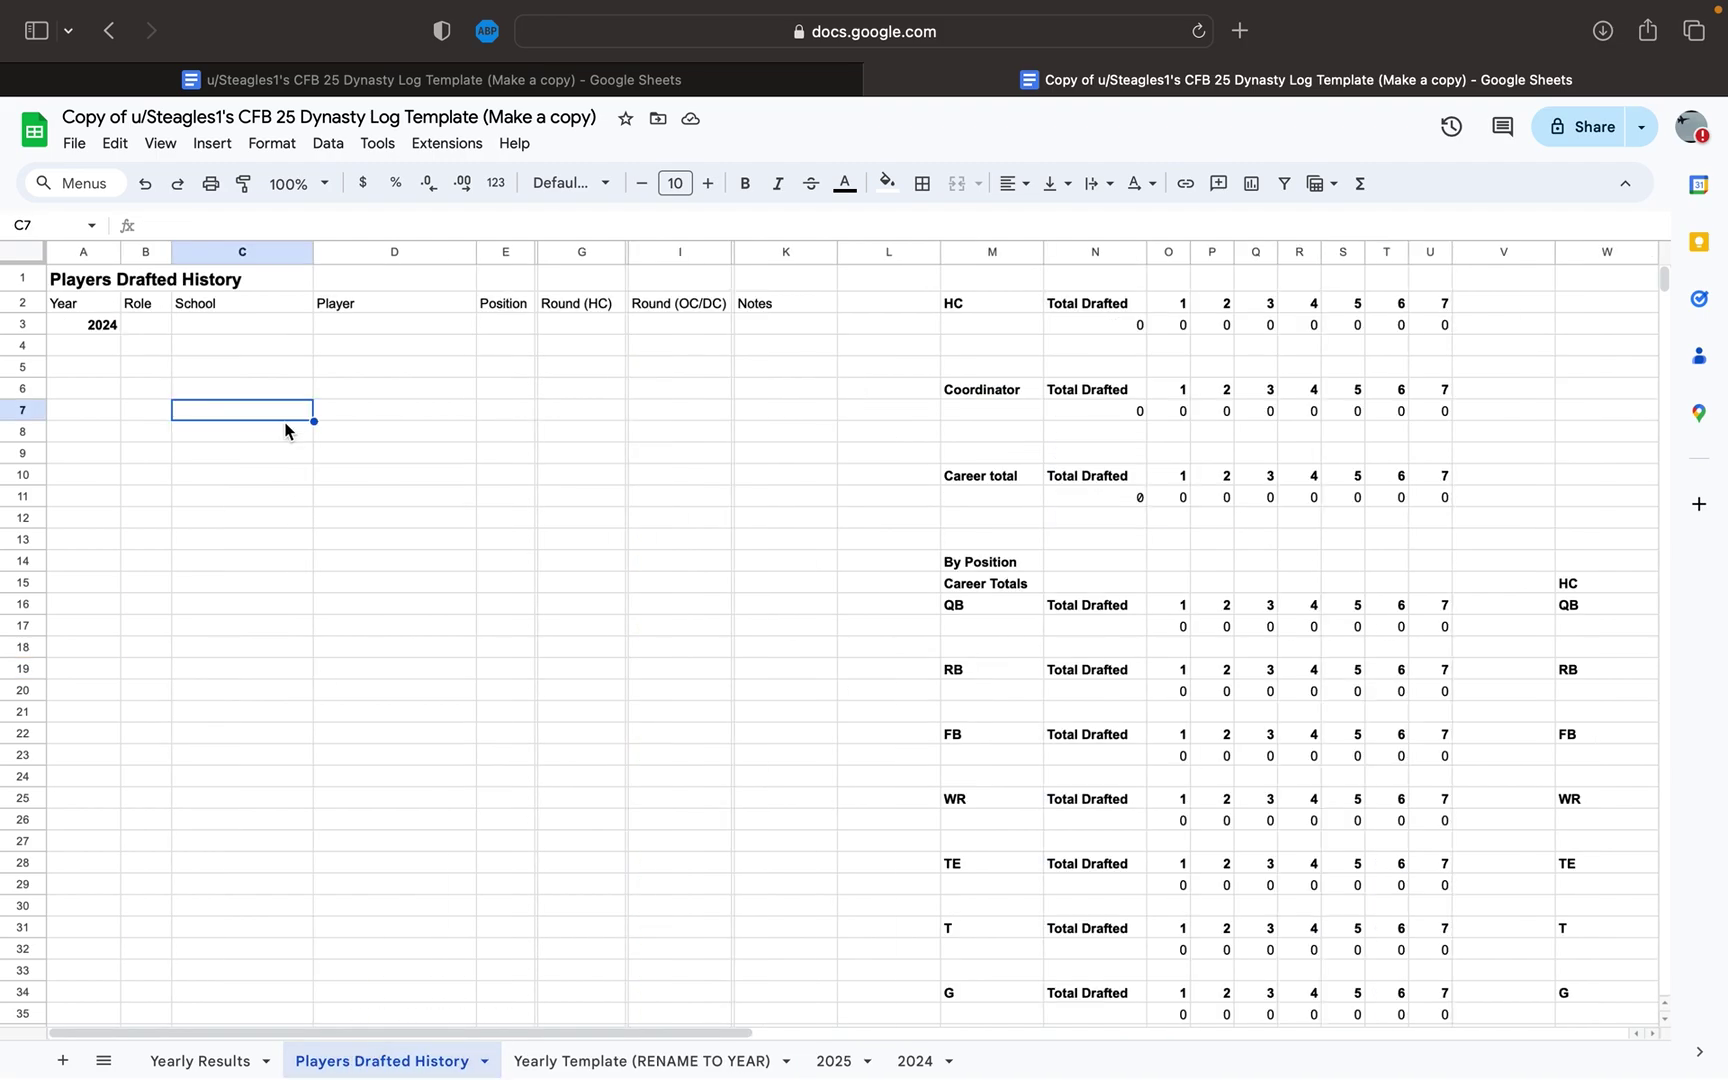
left_click(155, 328)
left_click(194, 325)
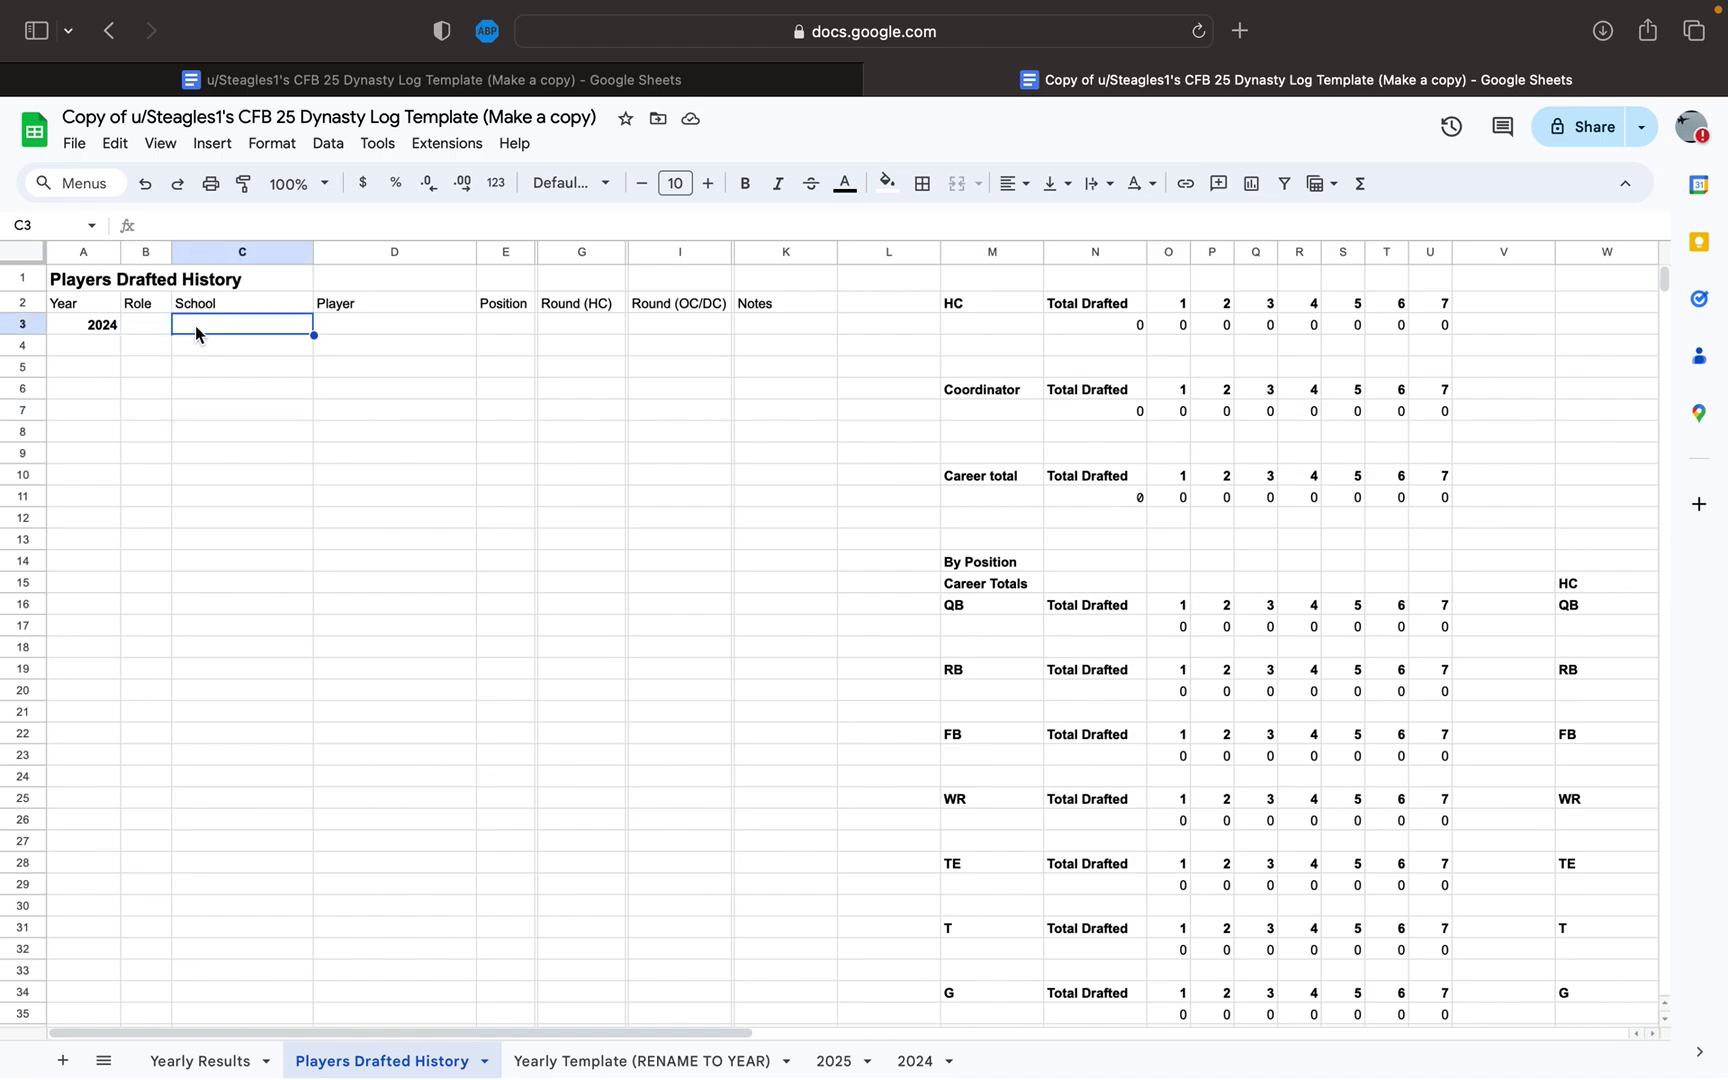
left_click(421, 328)
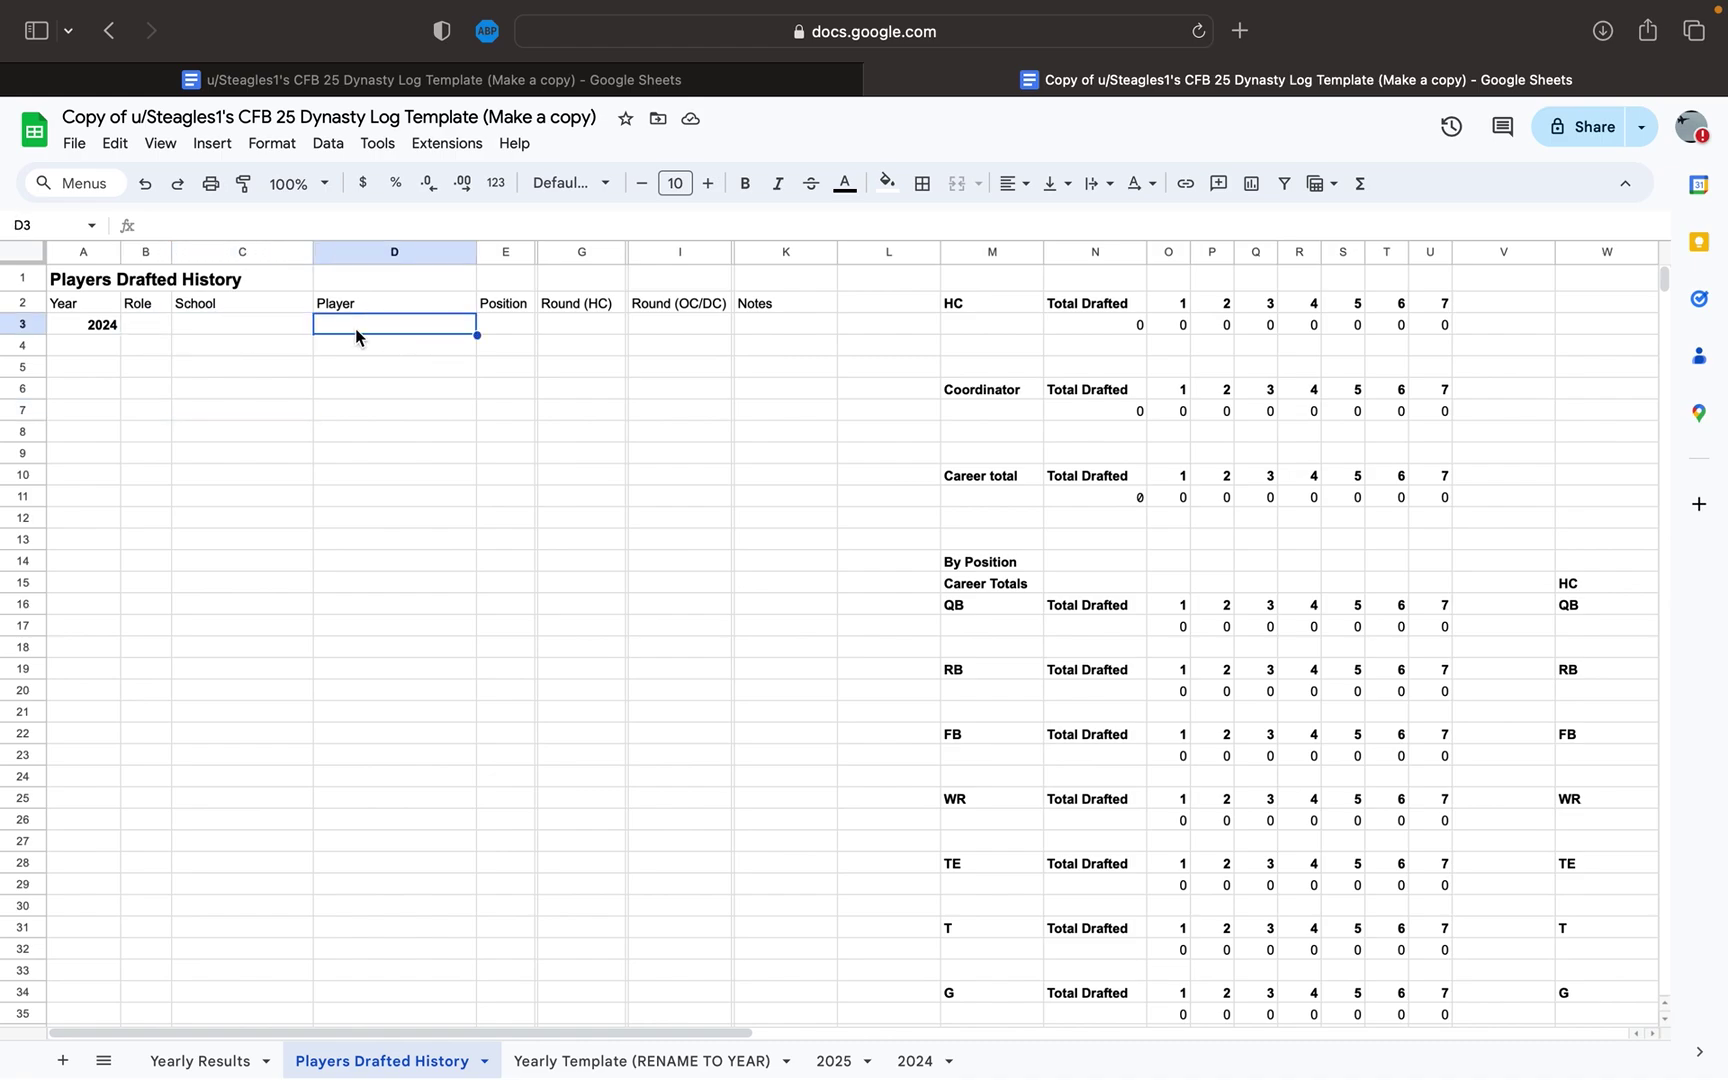
left_click(140, 325)
type("HC")
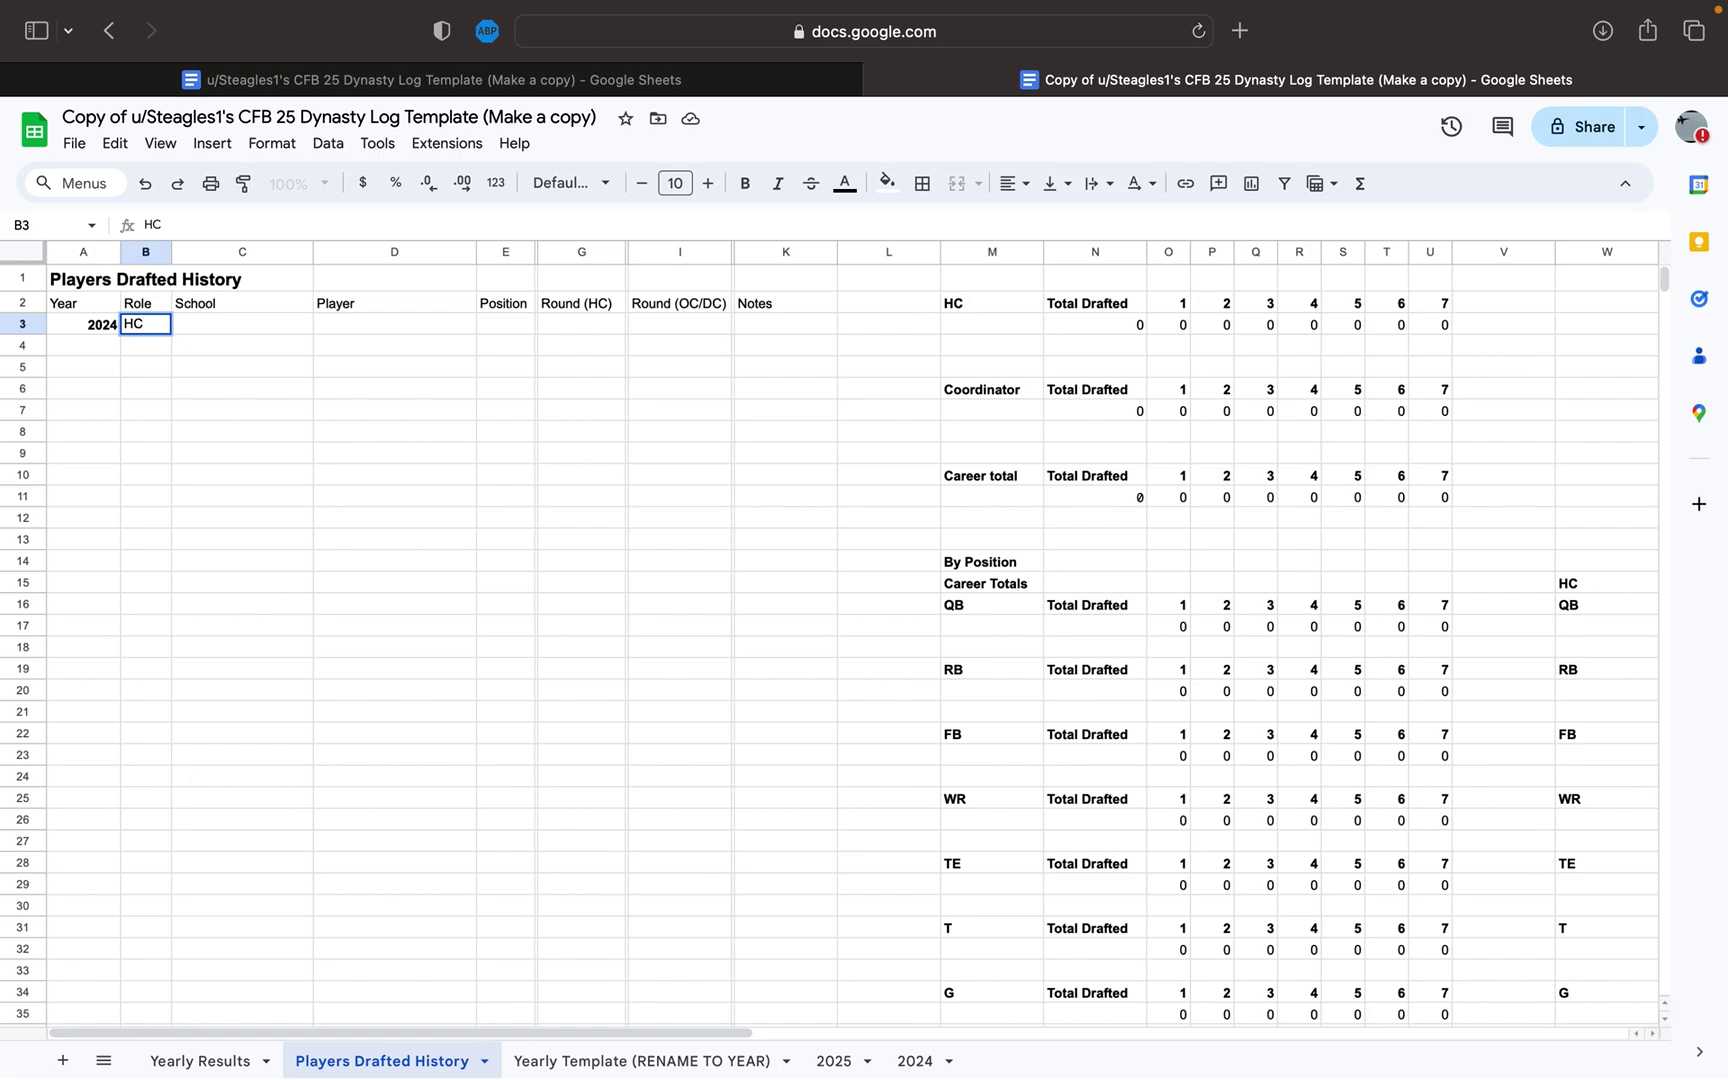
key("Tab")
type("Tenne")
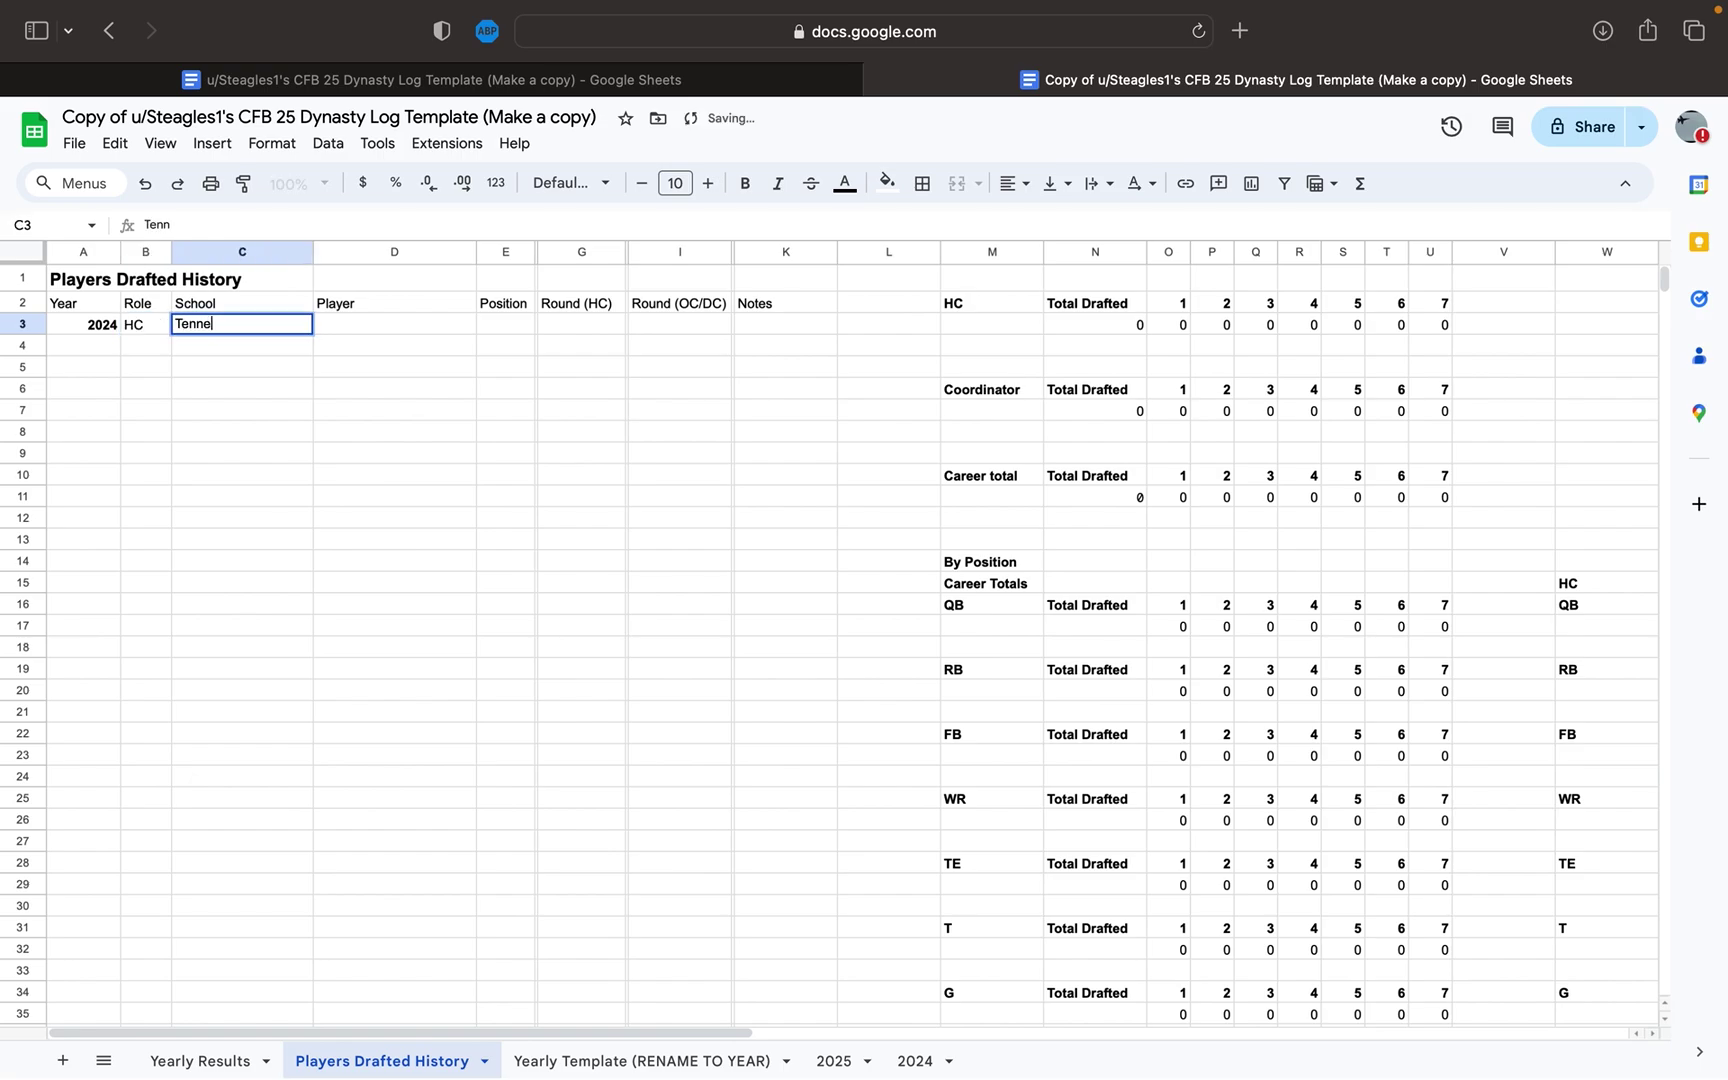
type("ssee")
key("Tab")
- Enter the drafted player's name, position DE and Round (HC) 1
type("Jam")
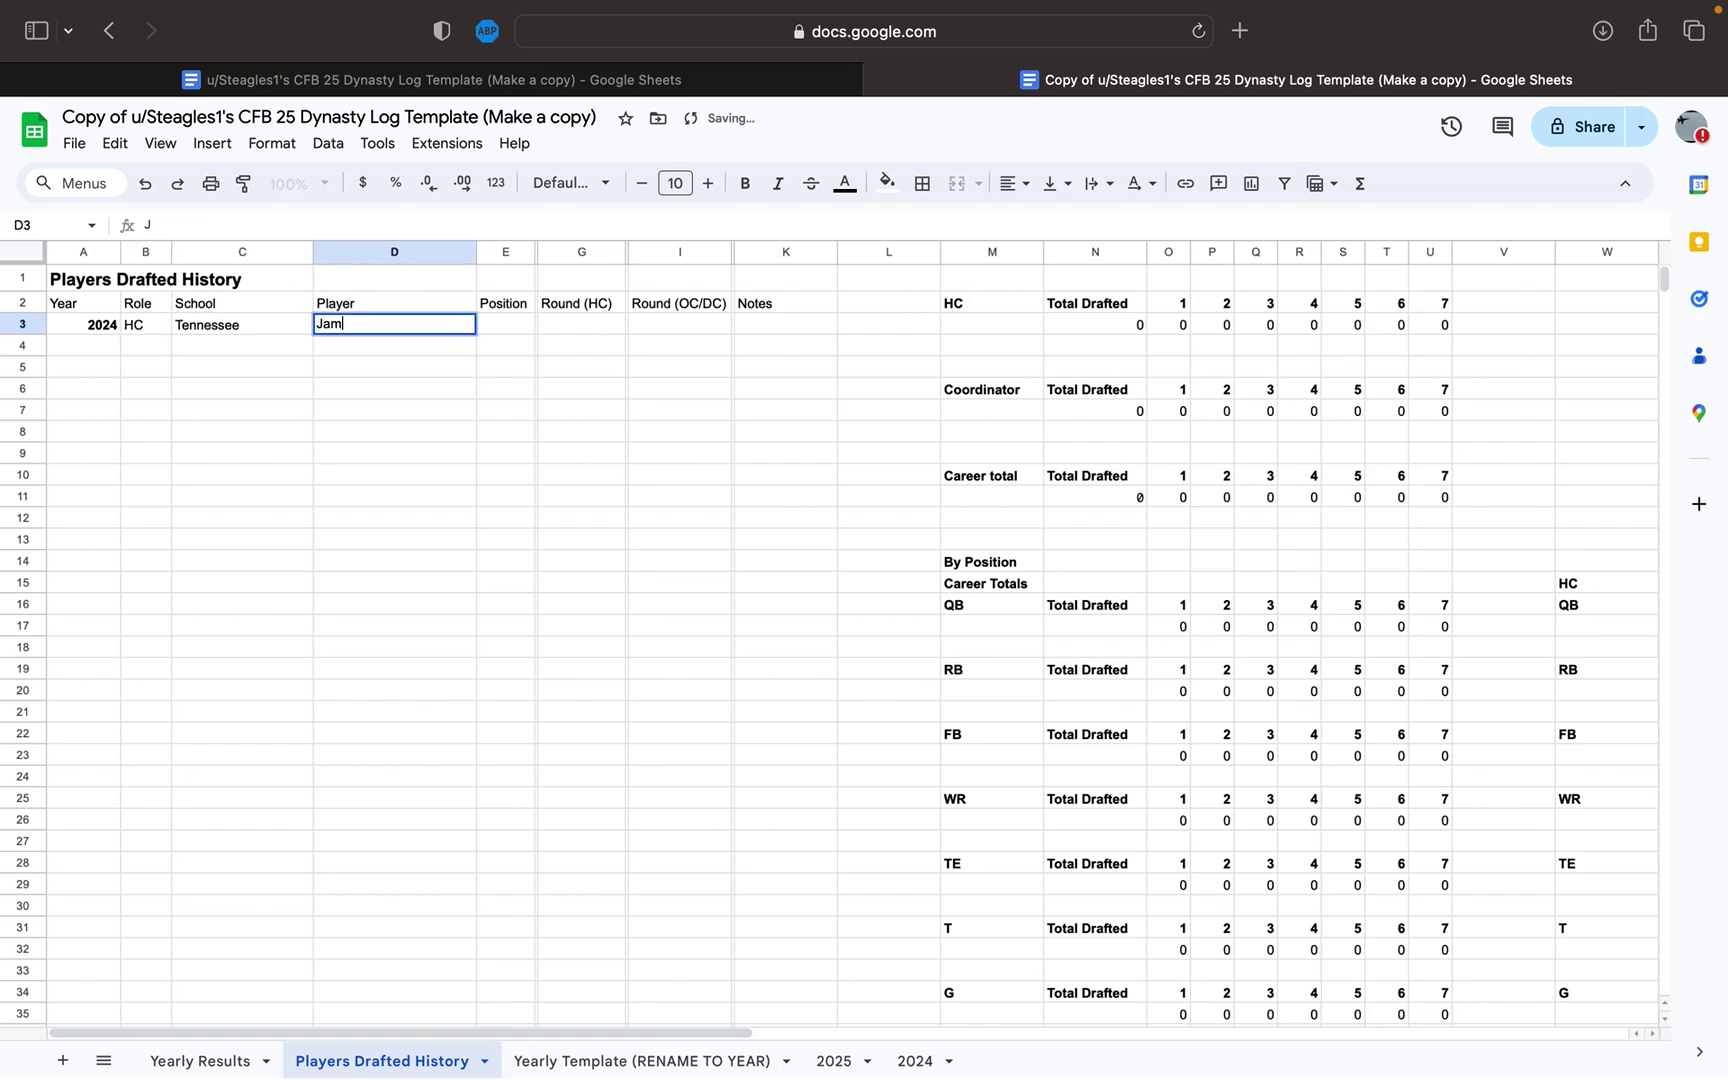
type("es Pearce")
key("Tab")
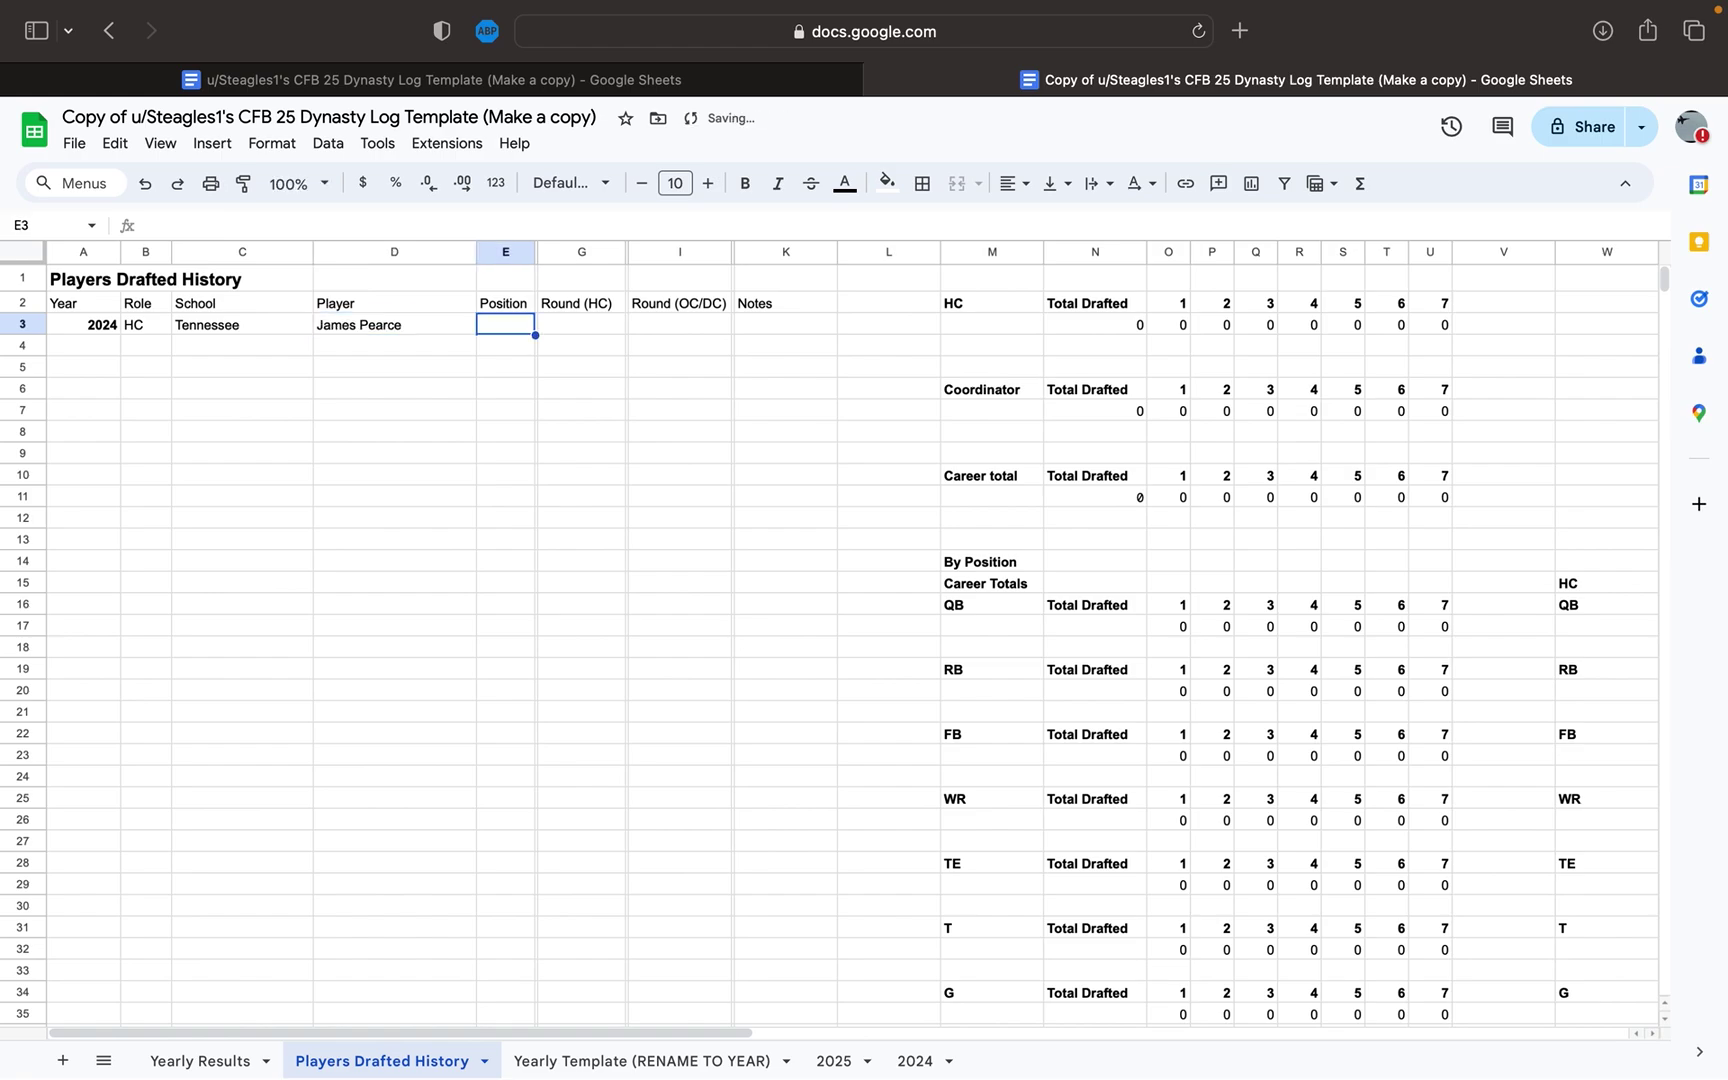
type("DE")
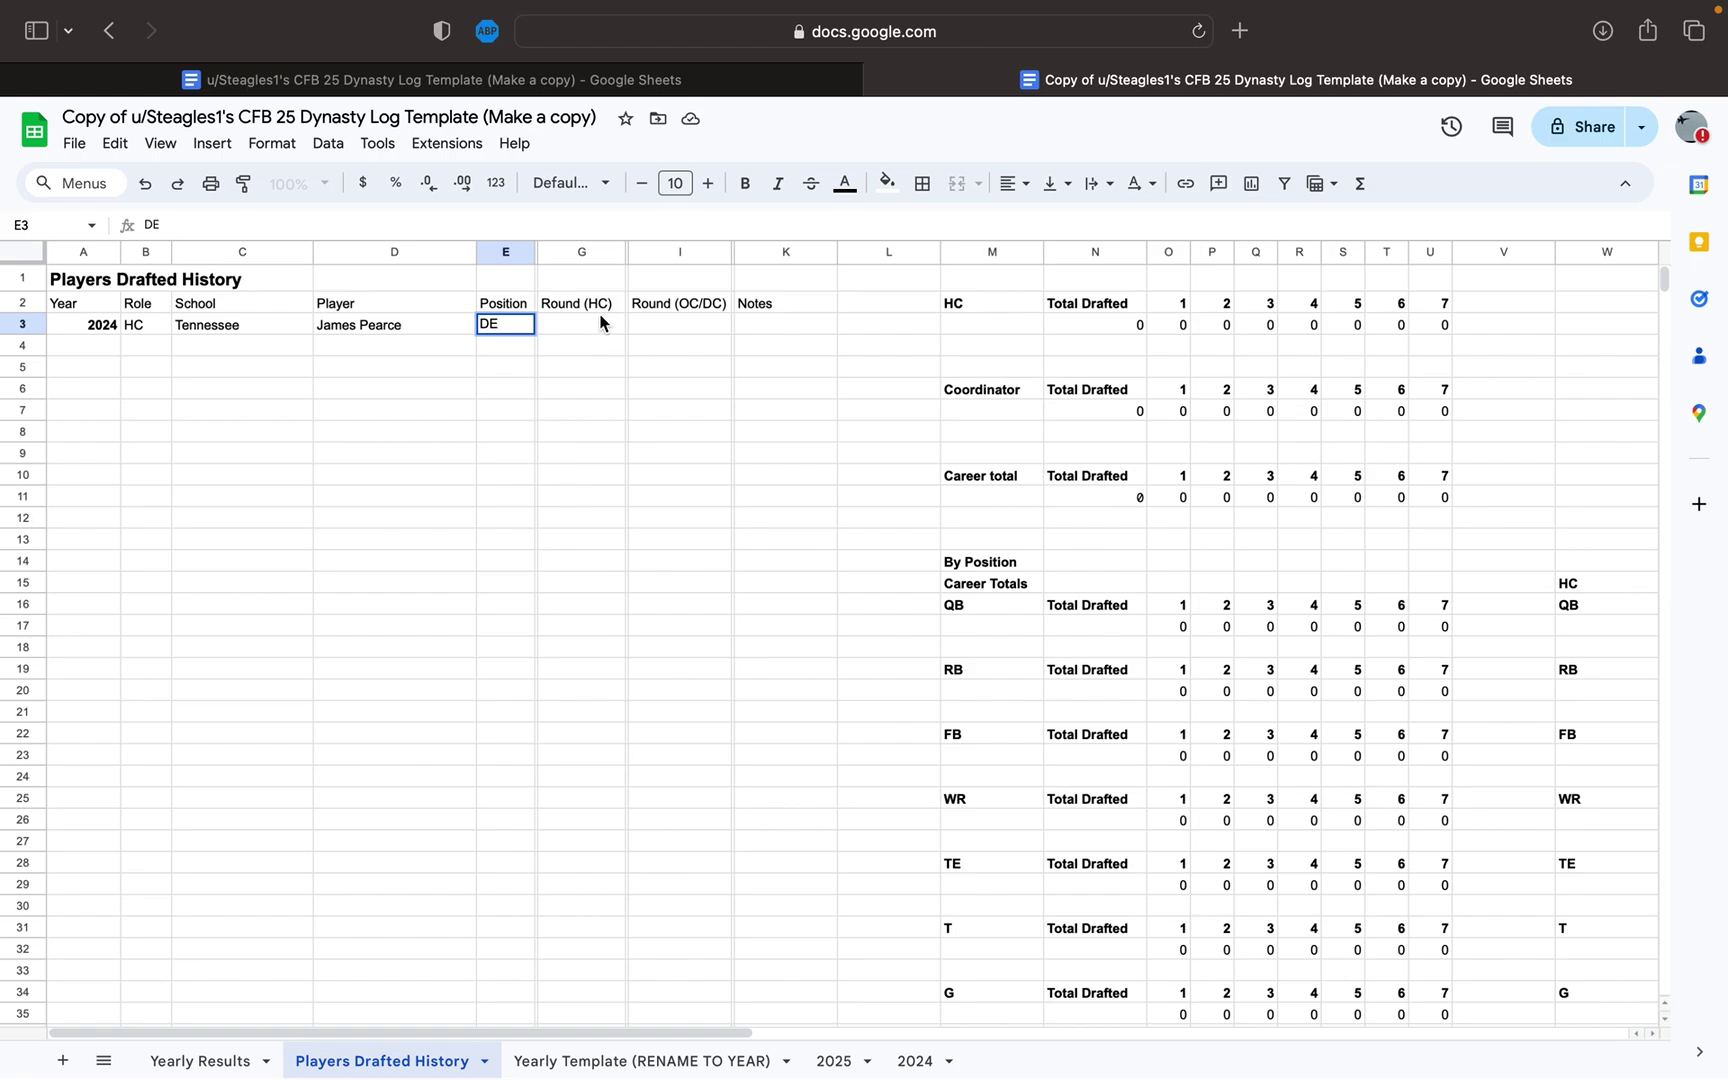
left_click(593, 332)
type("1")
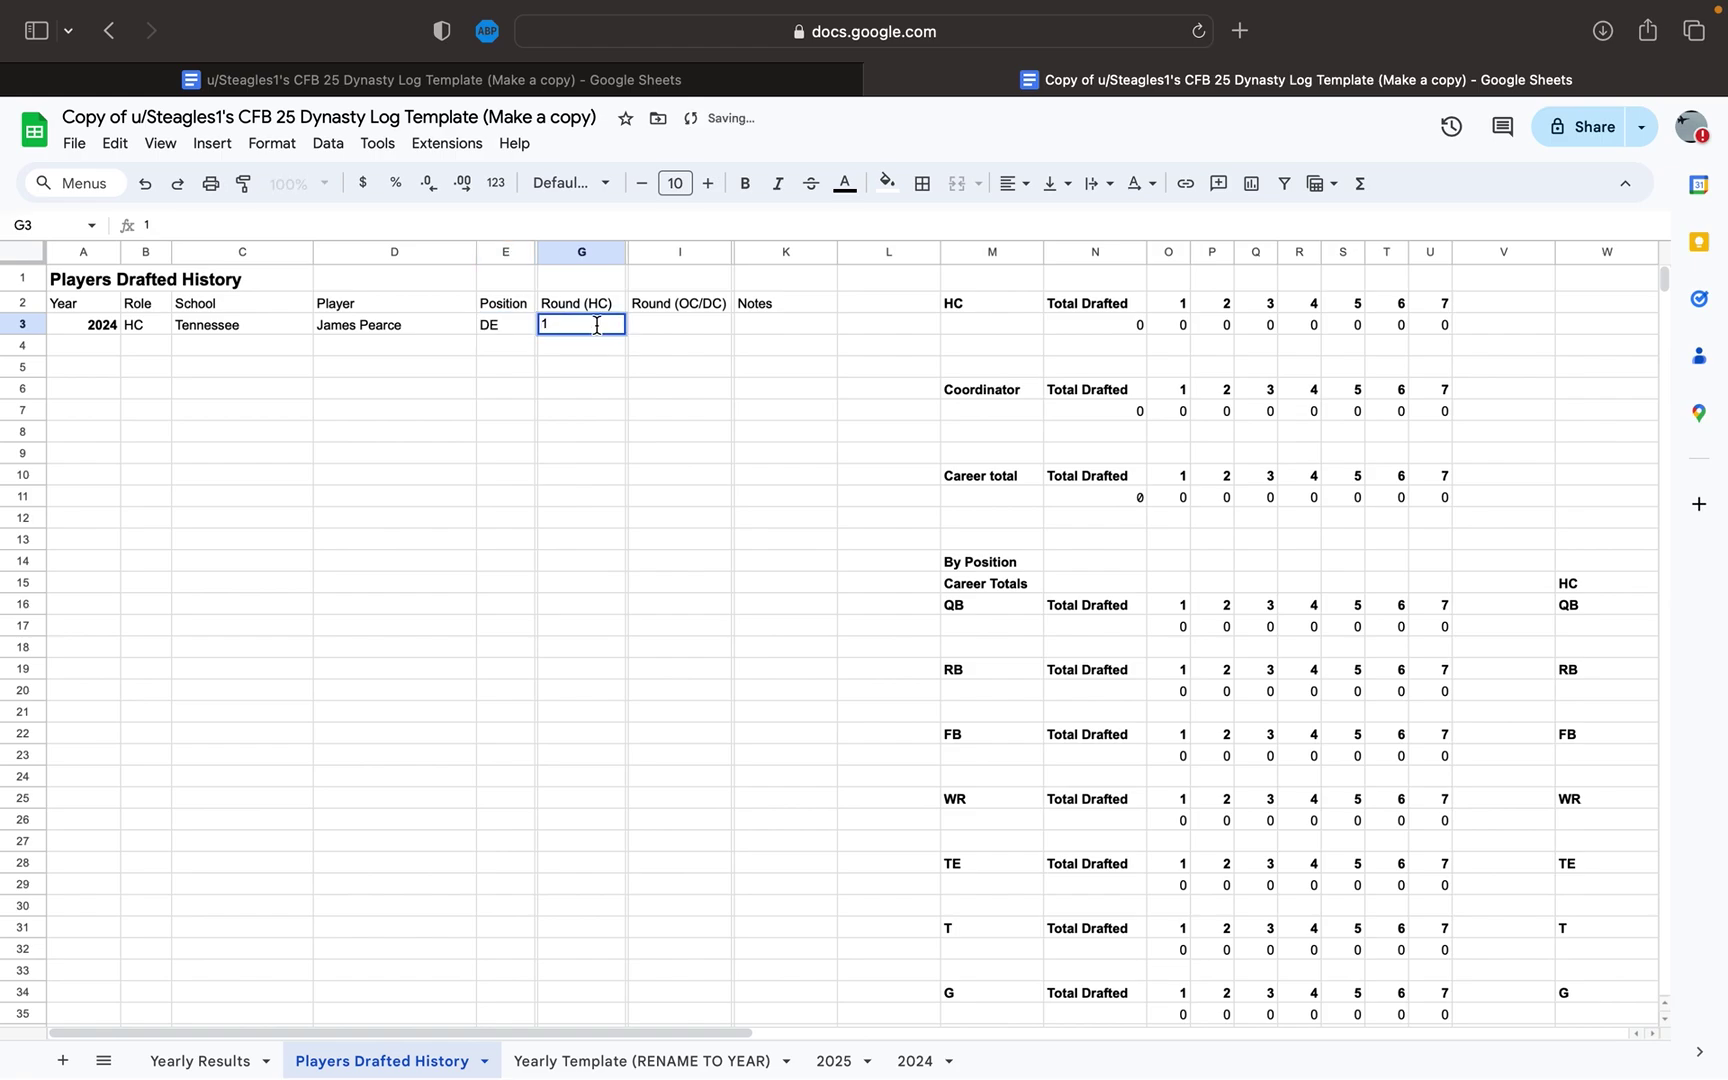
left_click(698, 332)
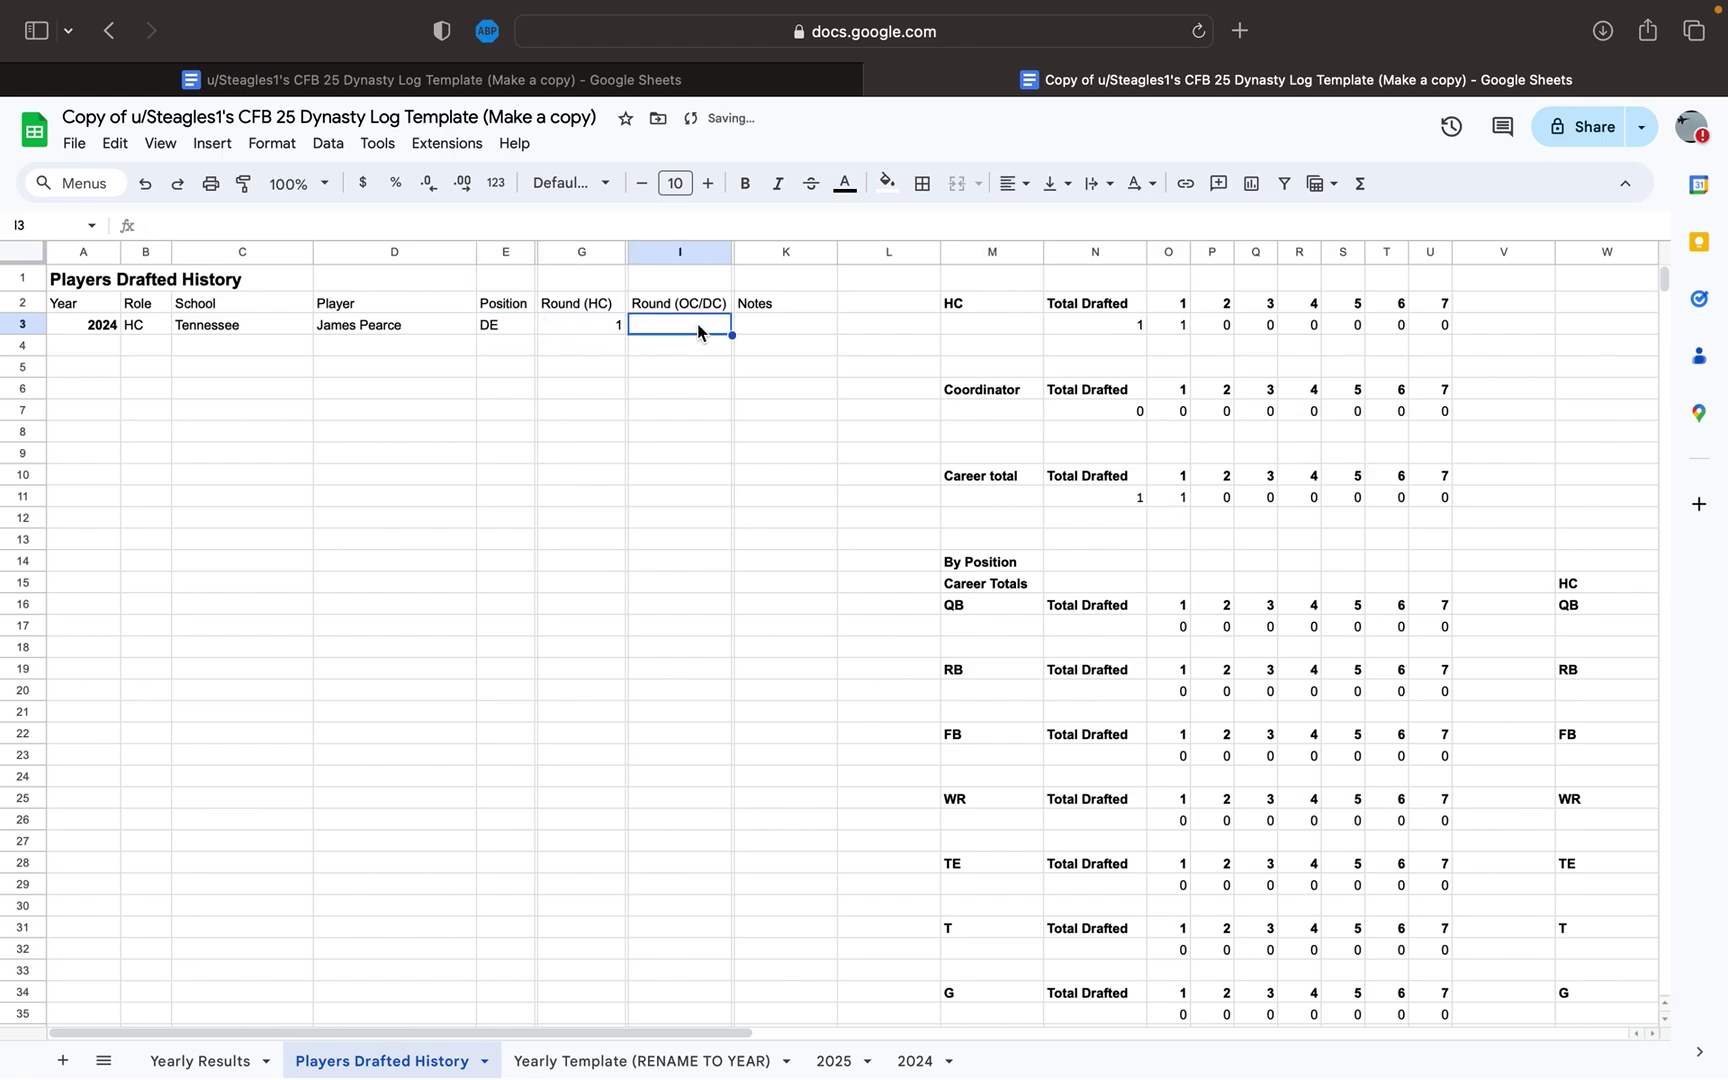
left_click(599, 329)
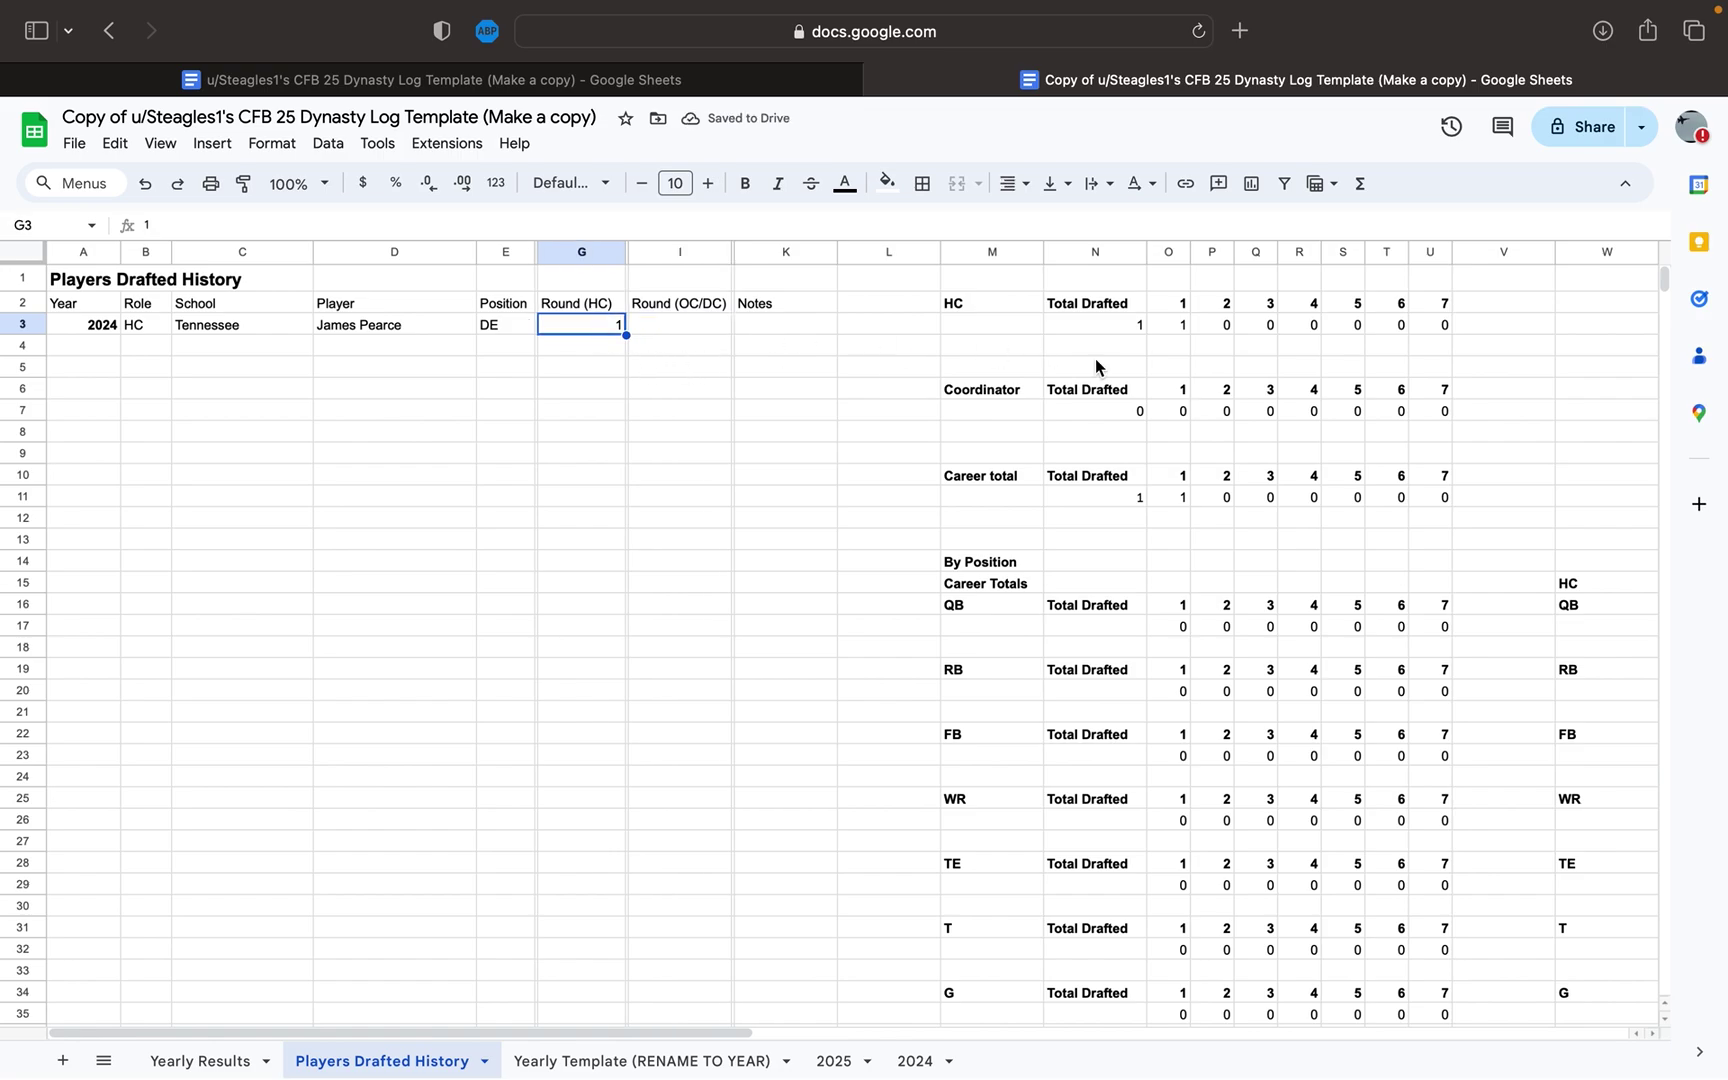
- Scroll through the Players Drafted History totals tables to review the current drafted counts
scroll(1150, 365, "right", 3)
scroll(1190, 372, "left", 3)
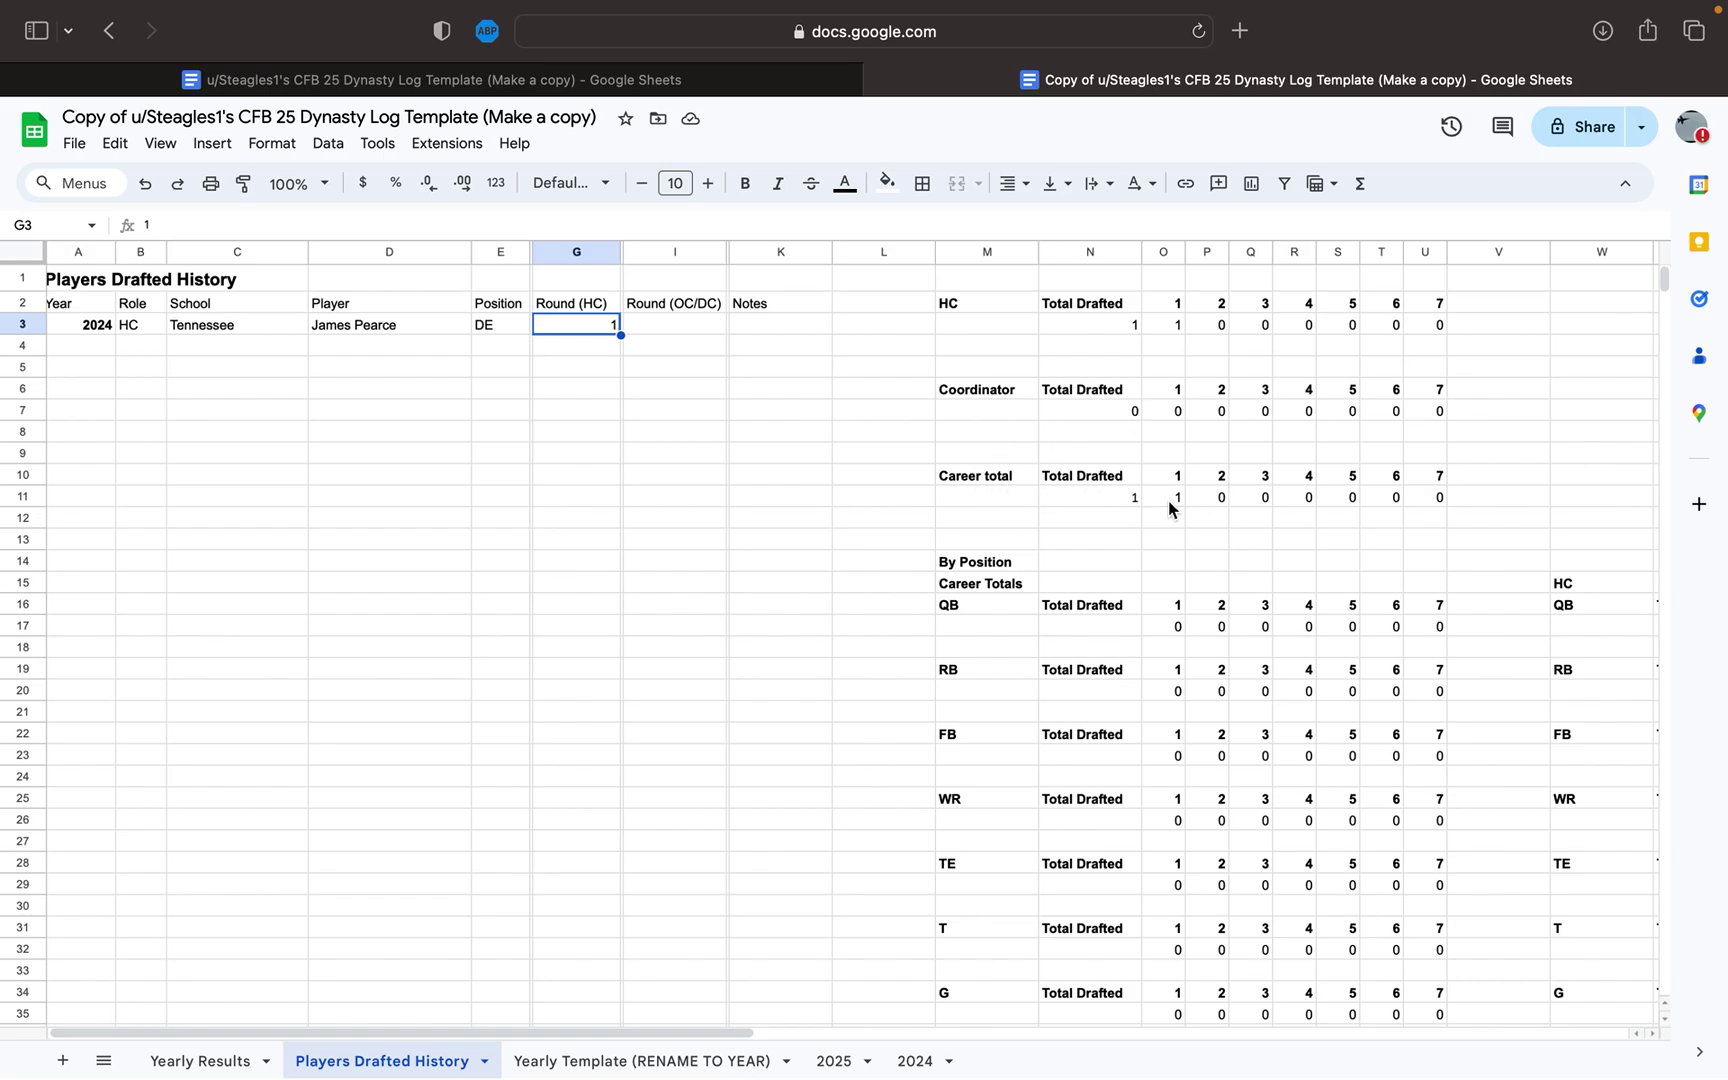
scroll(1177, 485, "down", 5)
scroll(1177, 485, "right", 2)
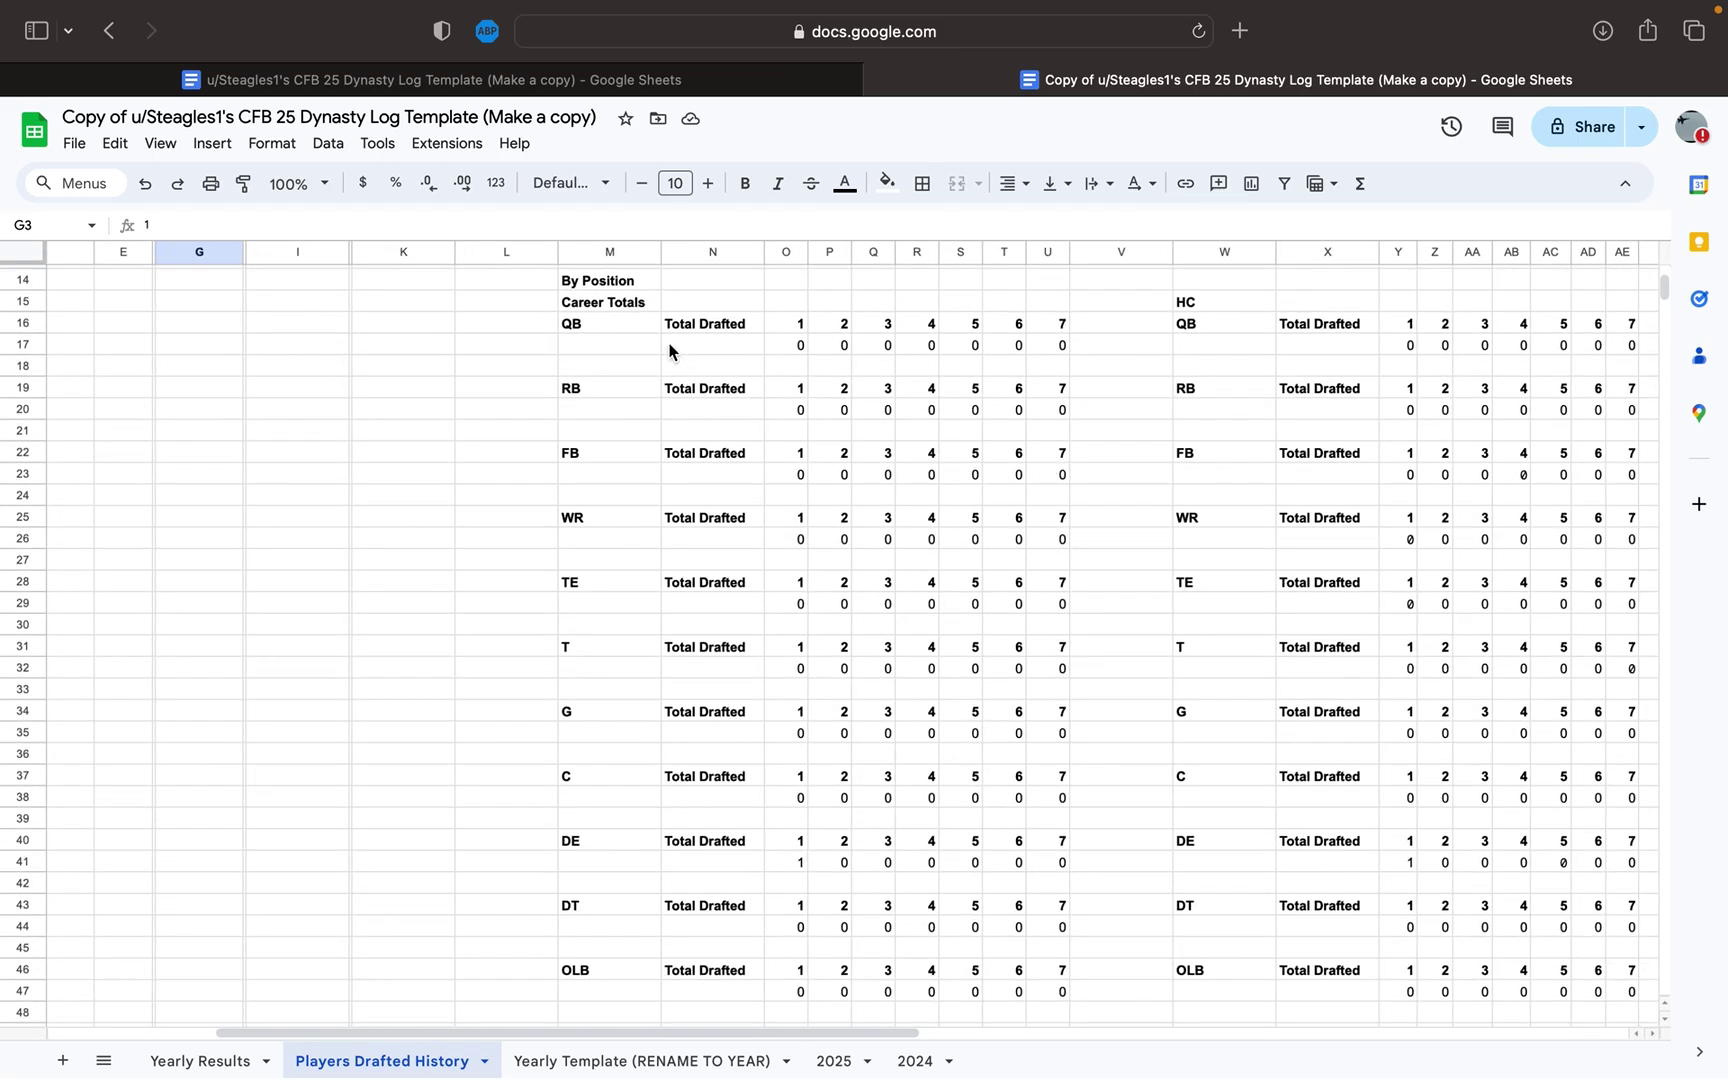
scroll(669, 350, "down", 2)
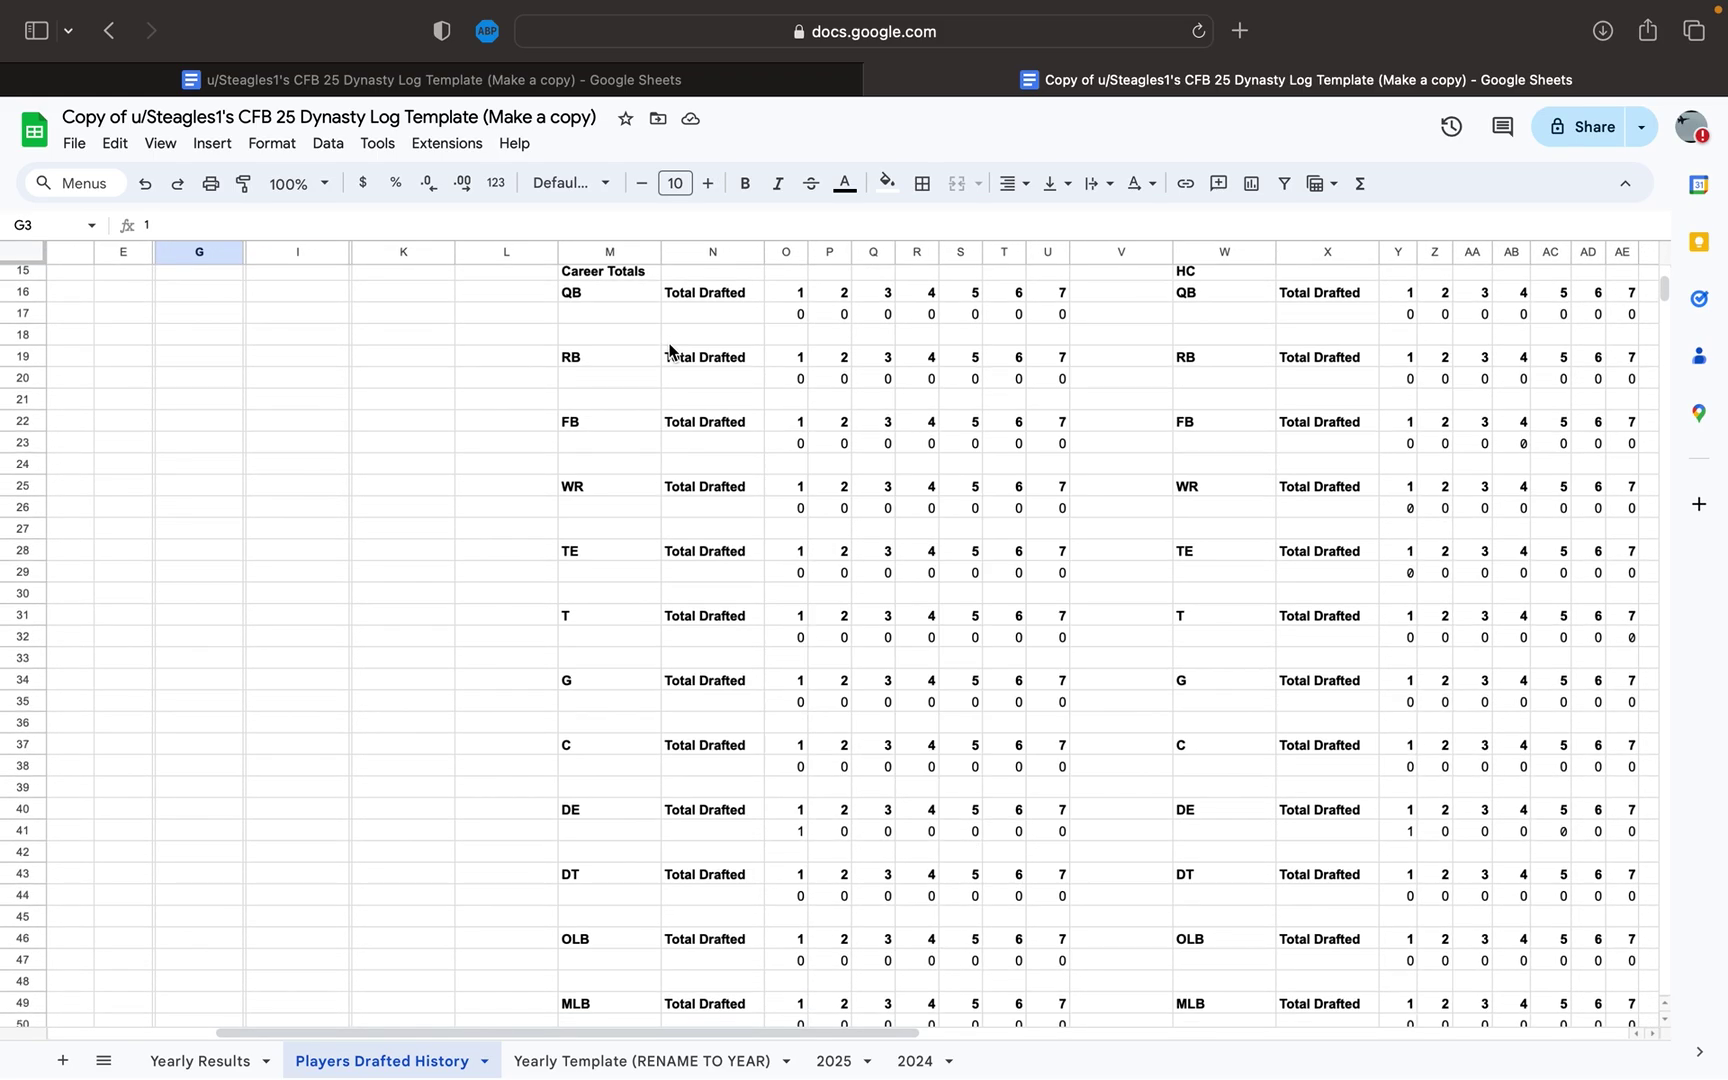
scroll(665, 314, "down", 4)
scroll(665, 314, "left", 1)
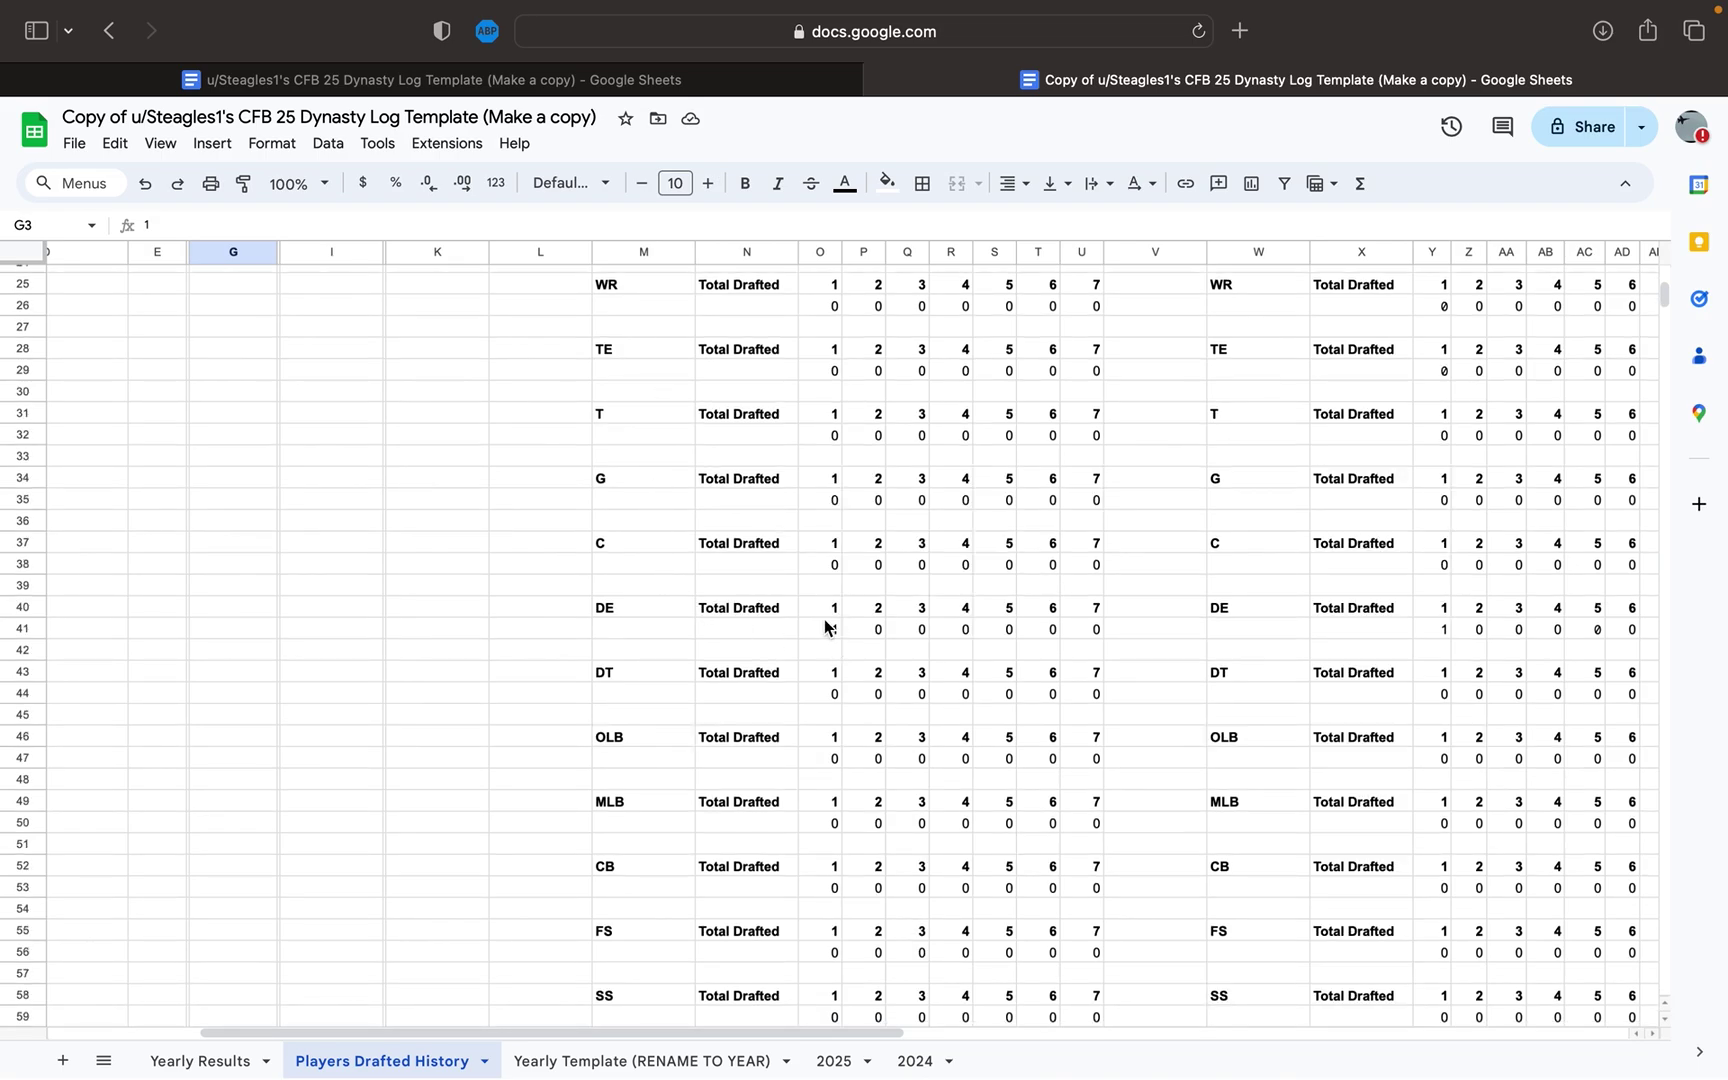
scroll(825, 625, "up", 10)
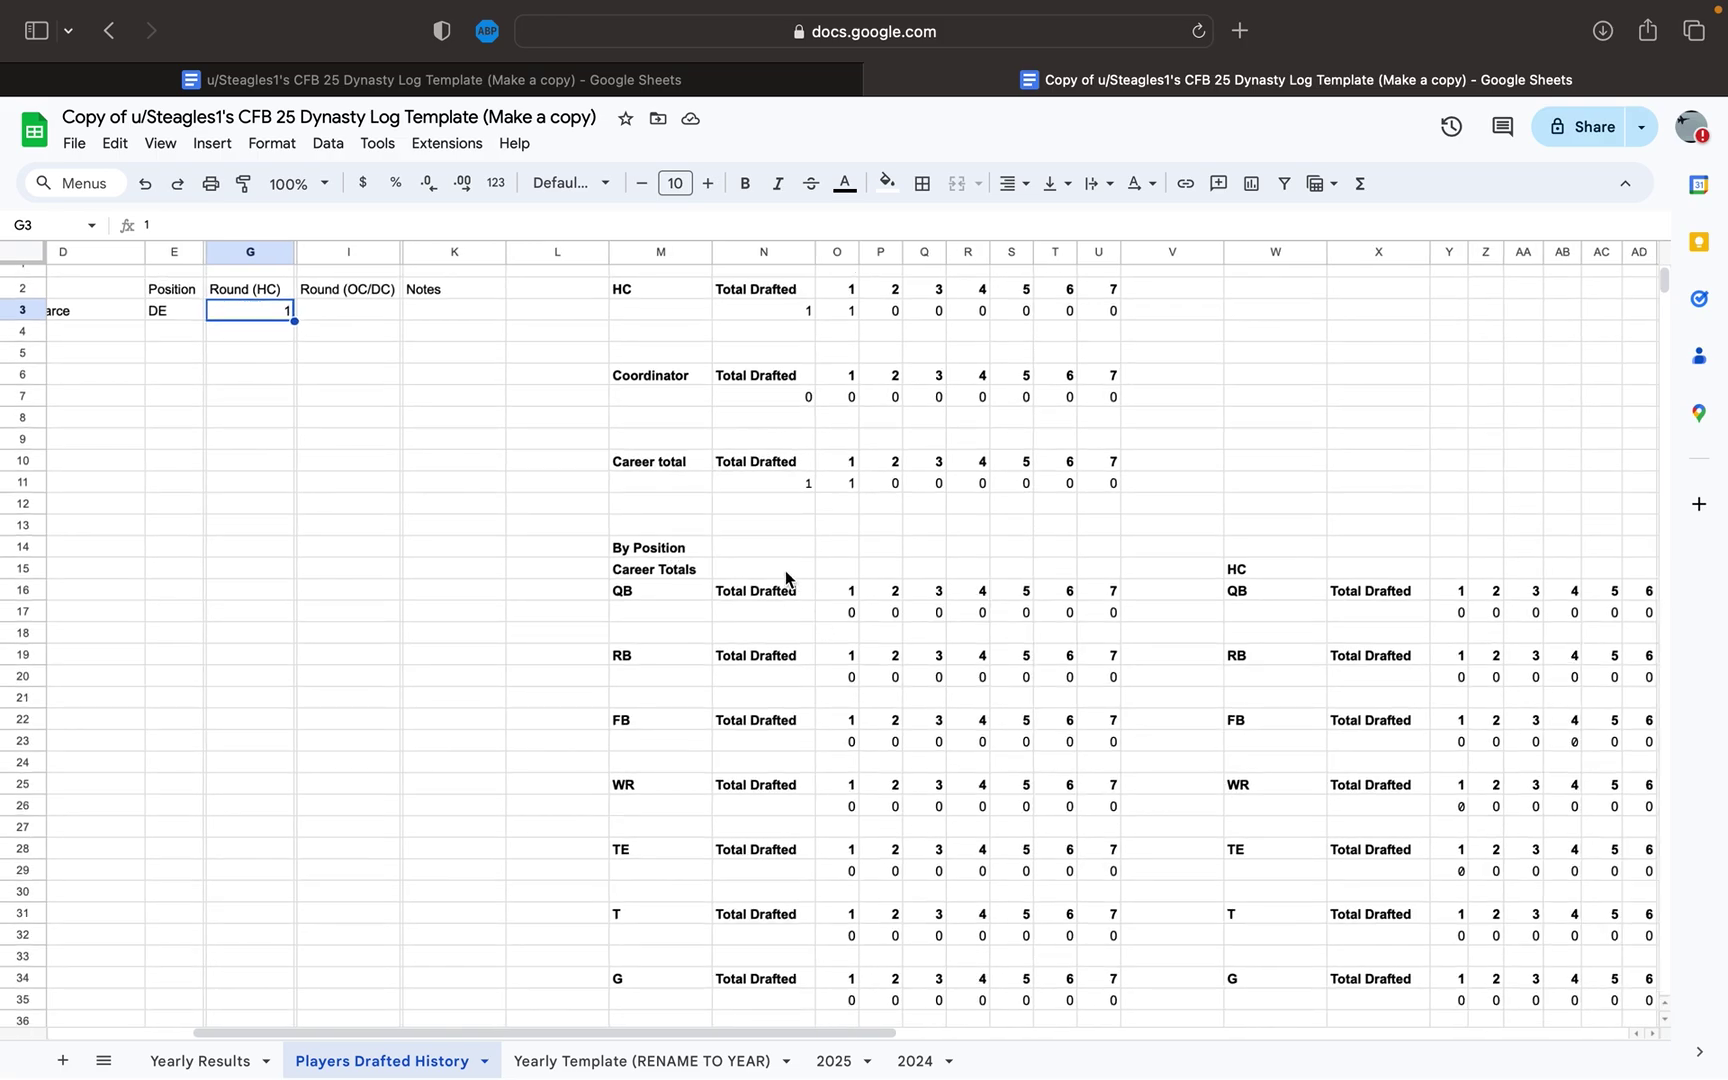
scroll(790, 580, "right", 5)
scroll(801, 574, "right", 3)
scroll(866, 540, "down", 7)
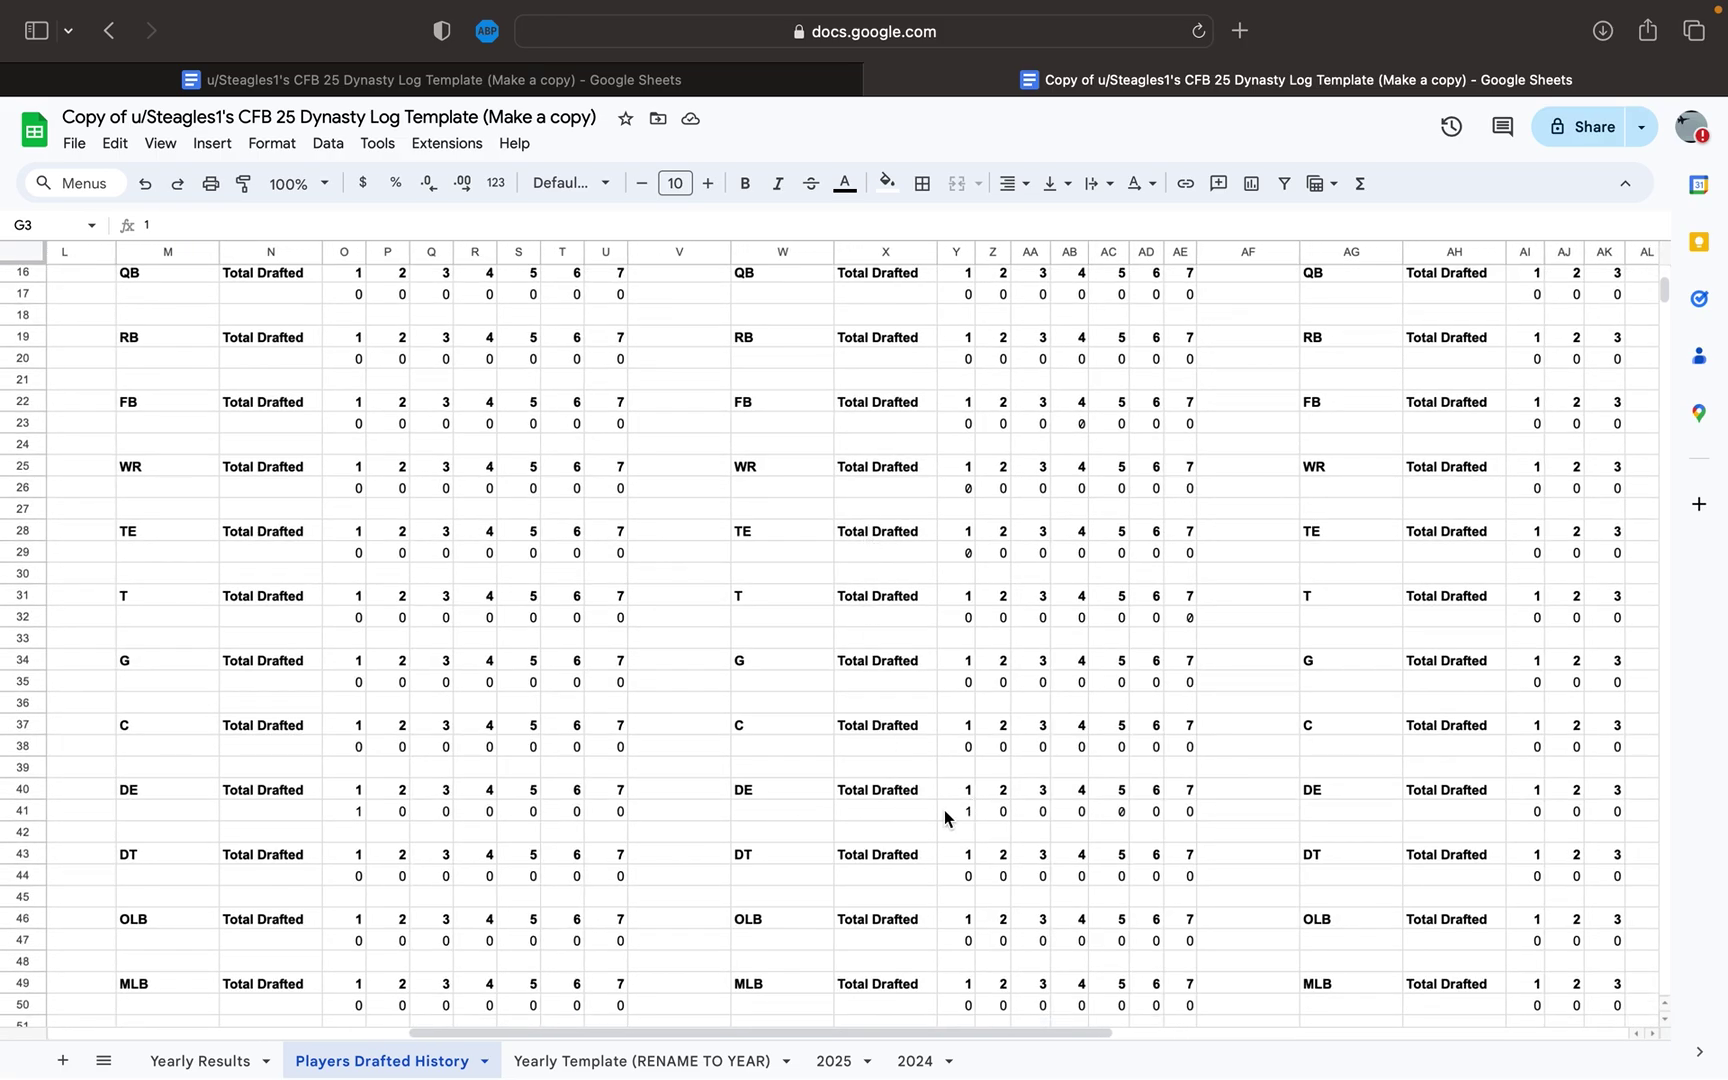
scroll(968, 812, "right", 4)
scroll(1030, 838, "up", 7)
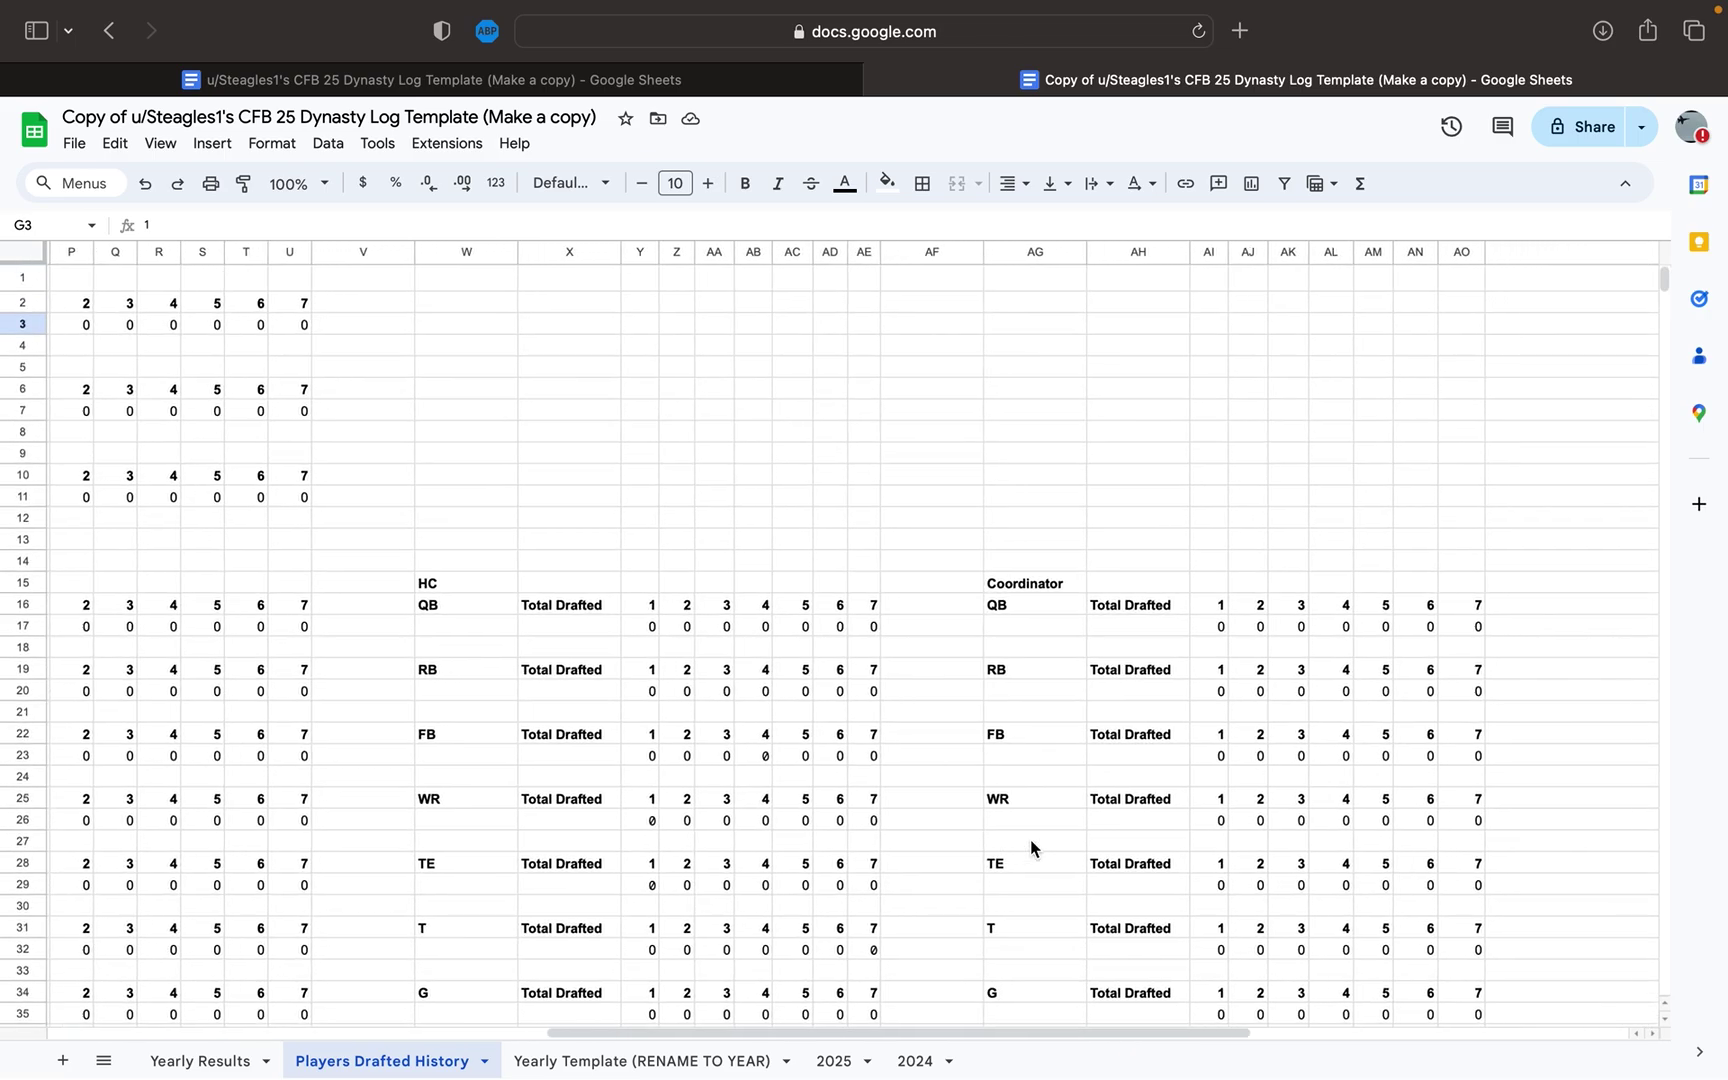
scroll(1021, 601, "down", 10)
scroll(1021, 601, "right", 1)
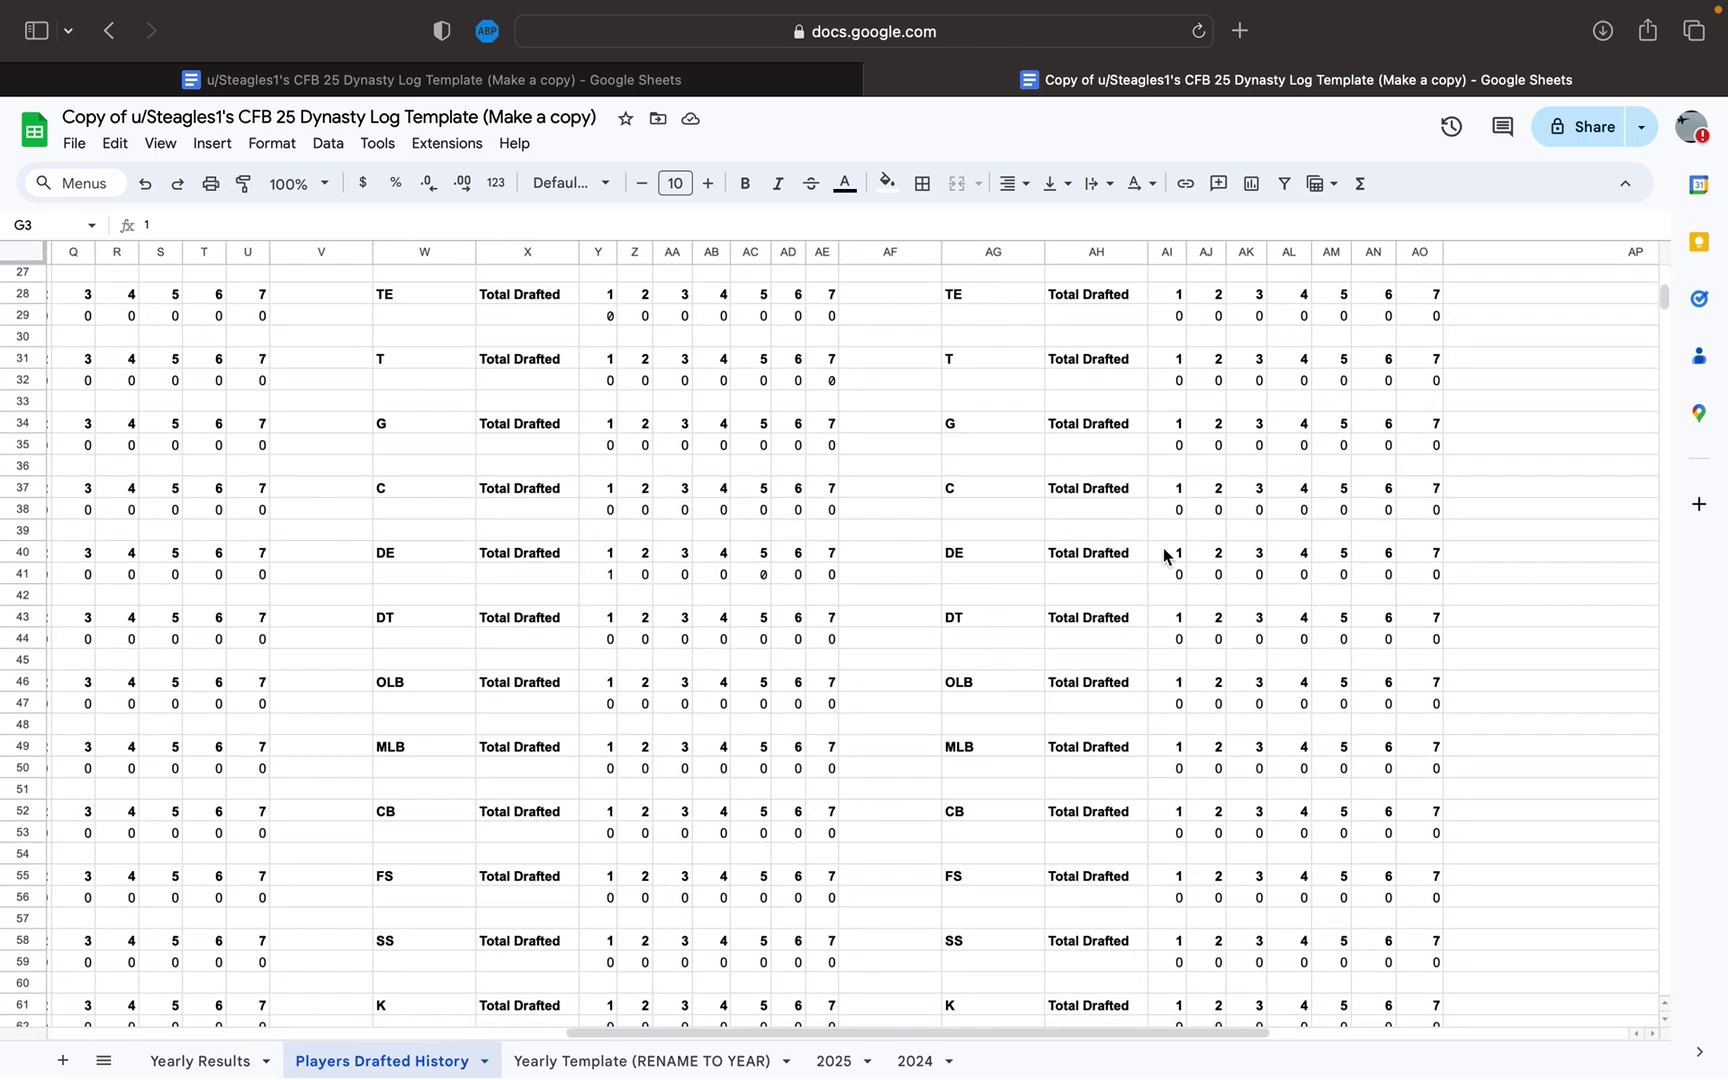
scroll(1216, 628, "up", 5)
scroll(1216, 628, "right", 2)
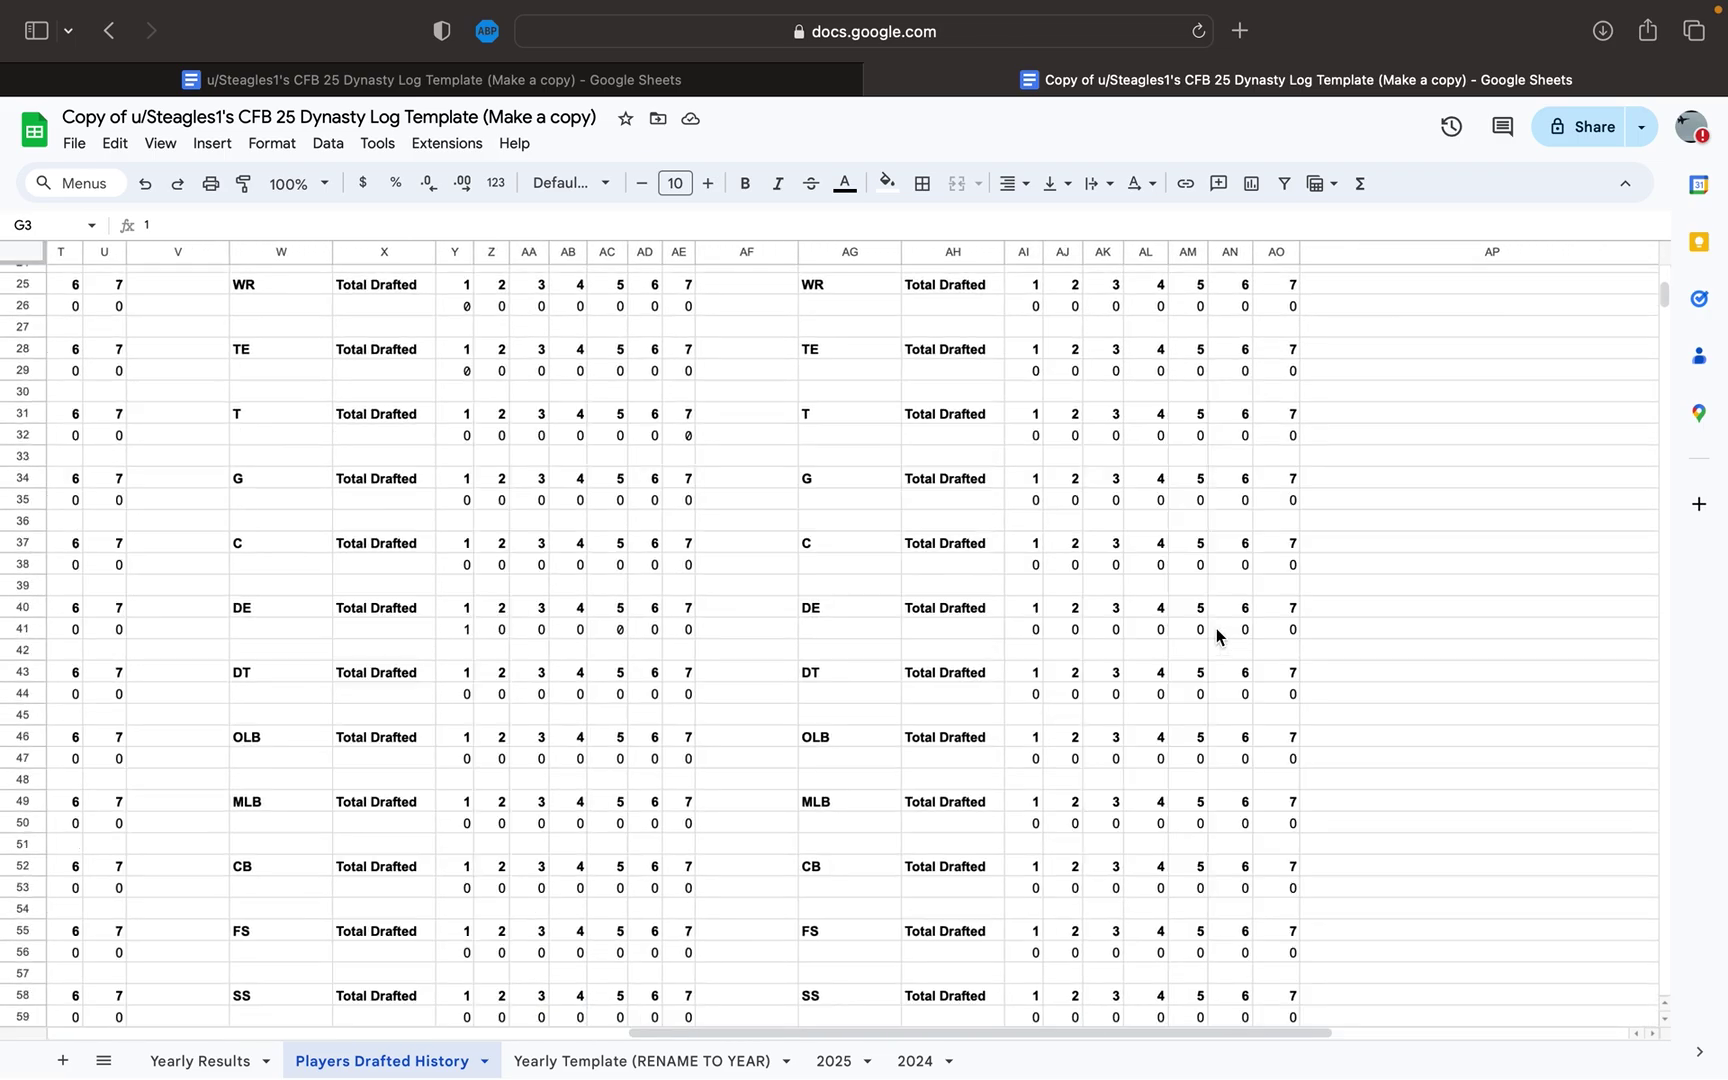
scroll(1216, 628, "left", 3)
scroll(1216, 628, "up", 5)
scroll(1216, 628, "left", 8)
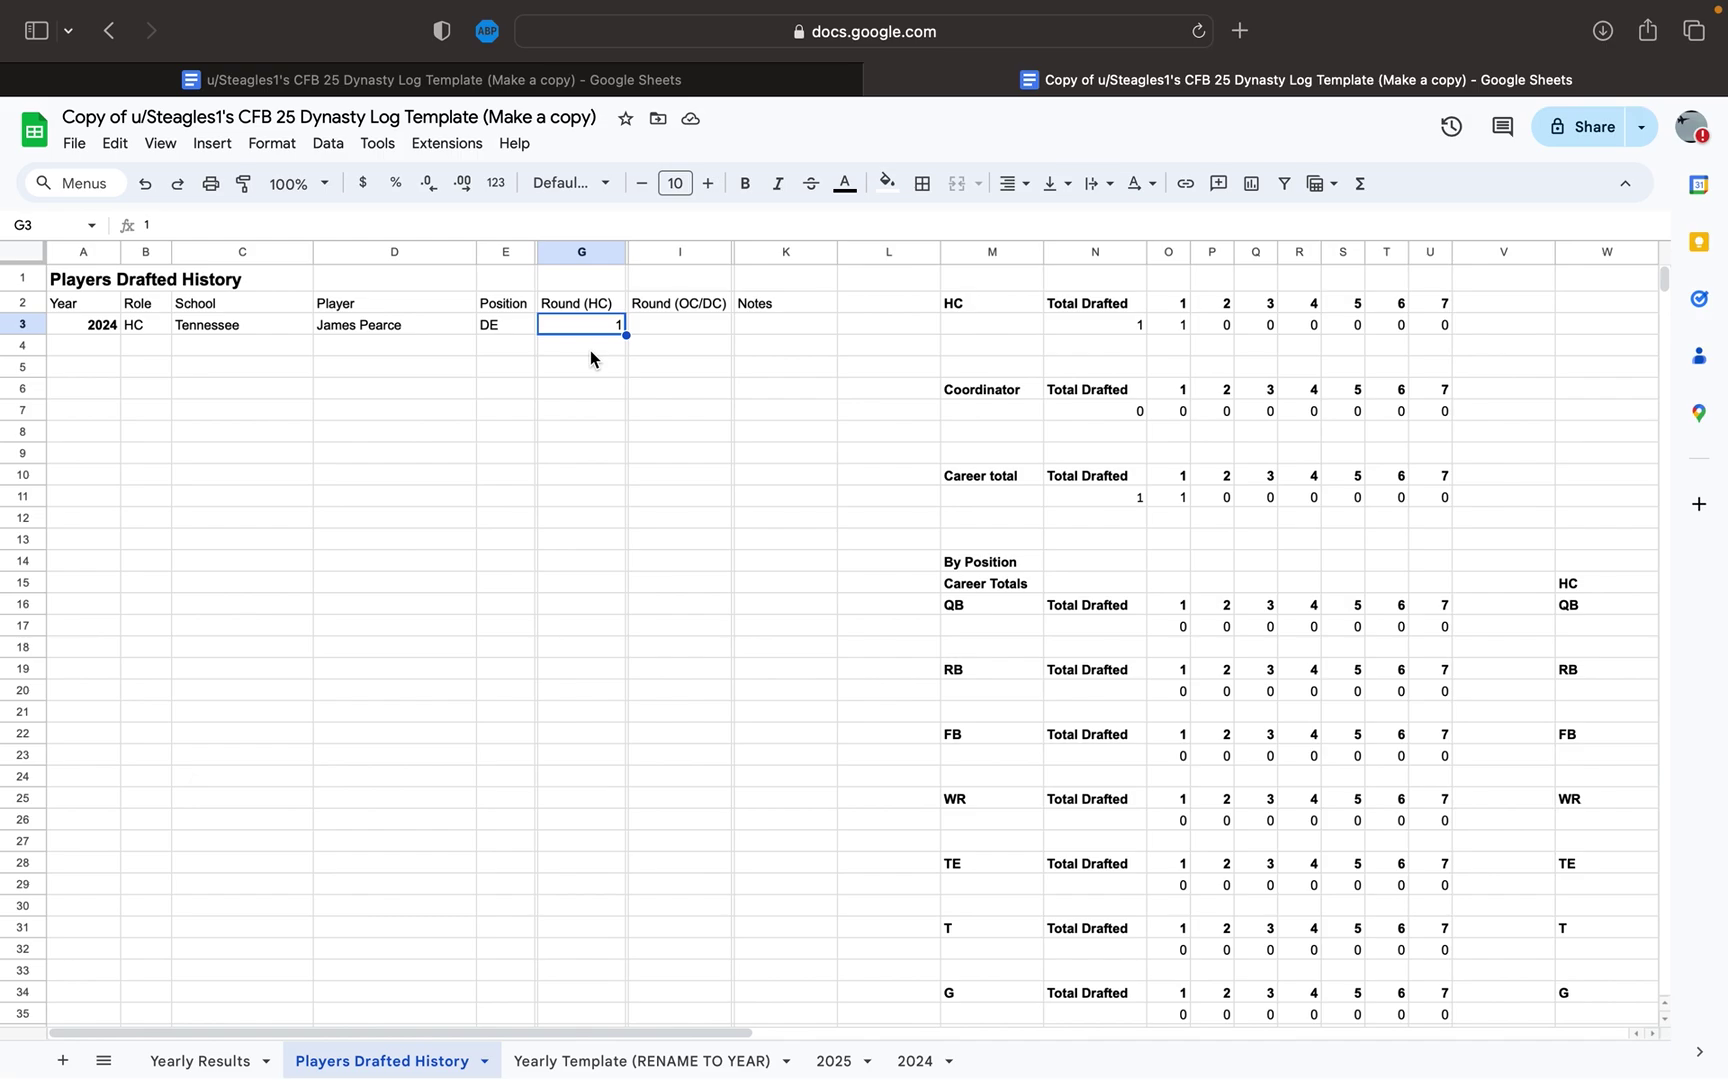
- Delete the sample 2024 draftee data in B3:I5, leaving only the year
left_click_drag(671, 366, 151, 338)
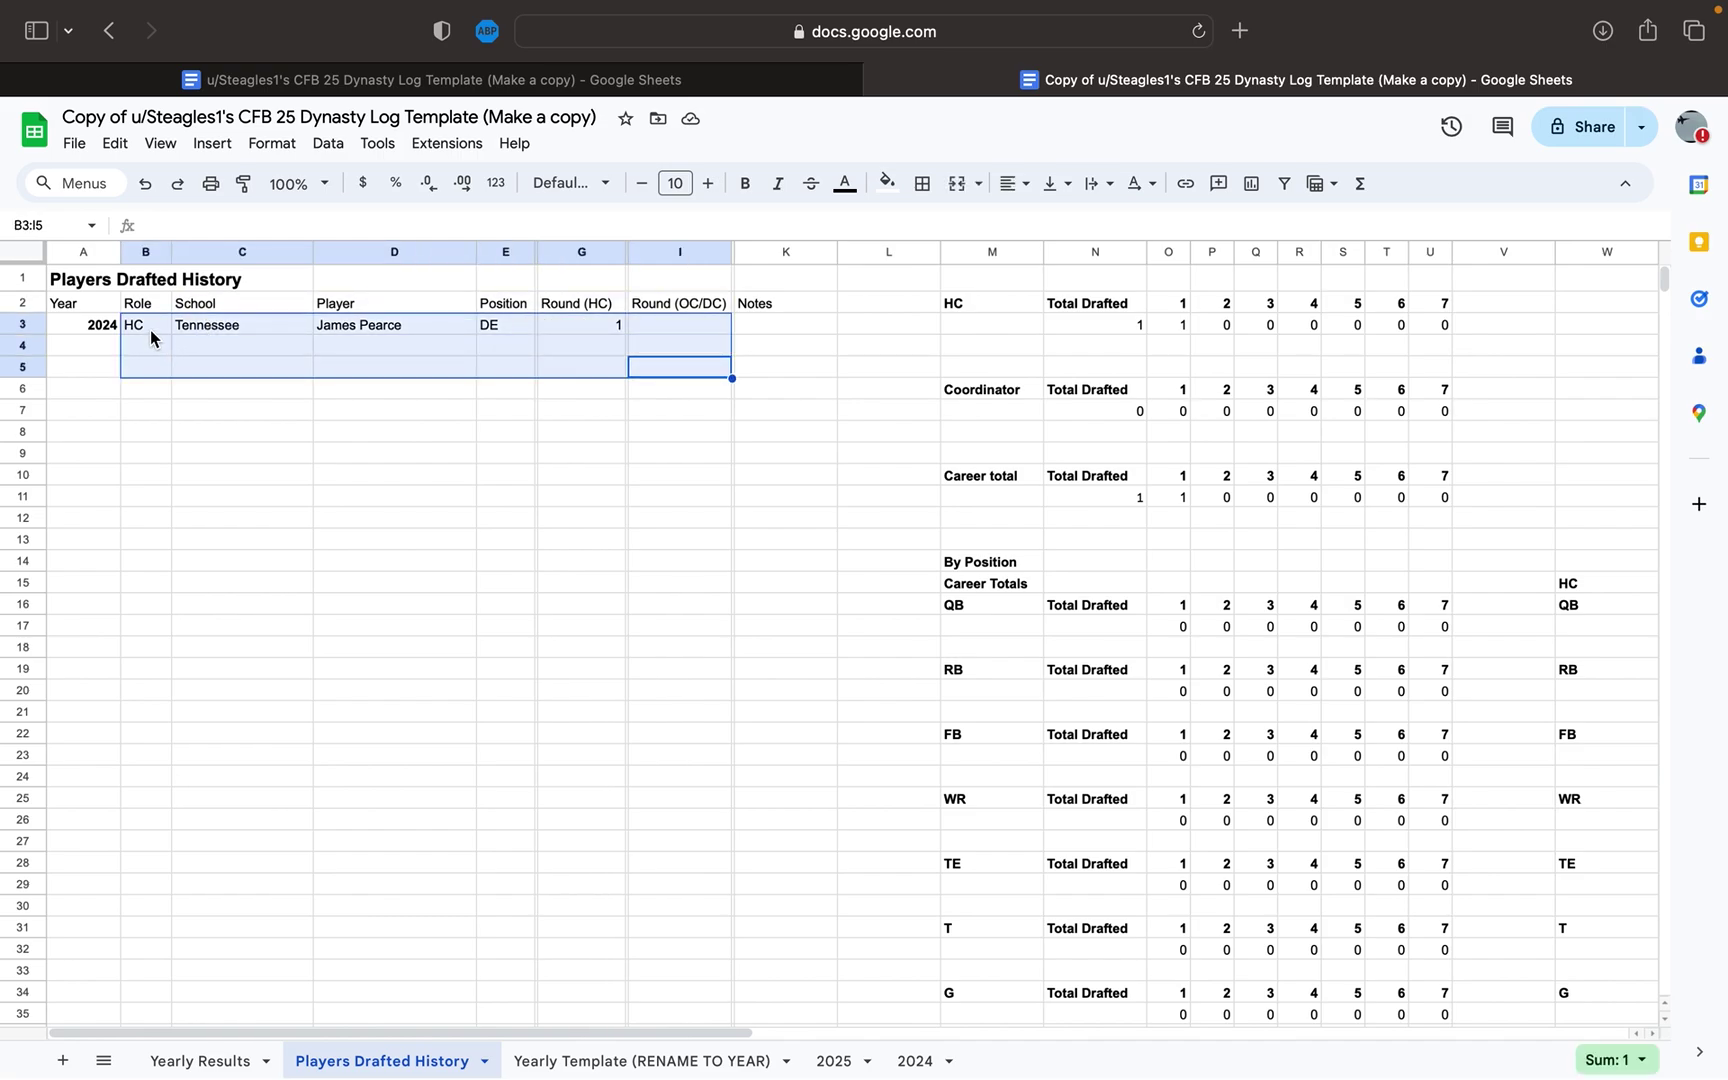
key("Delete")
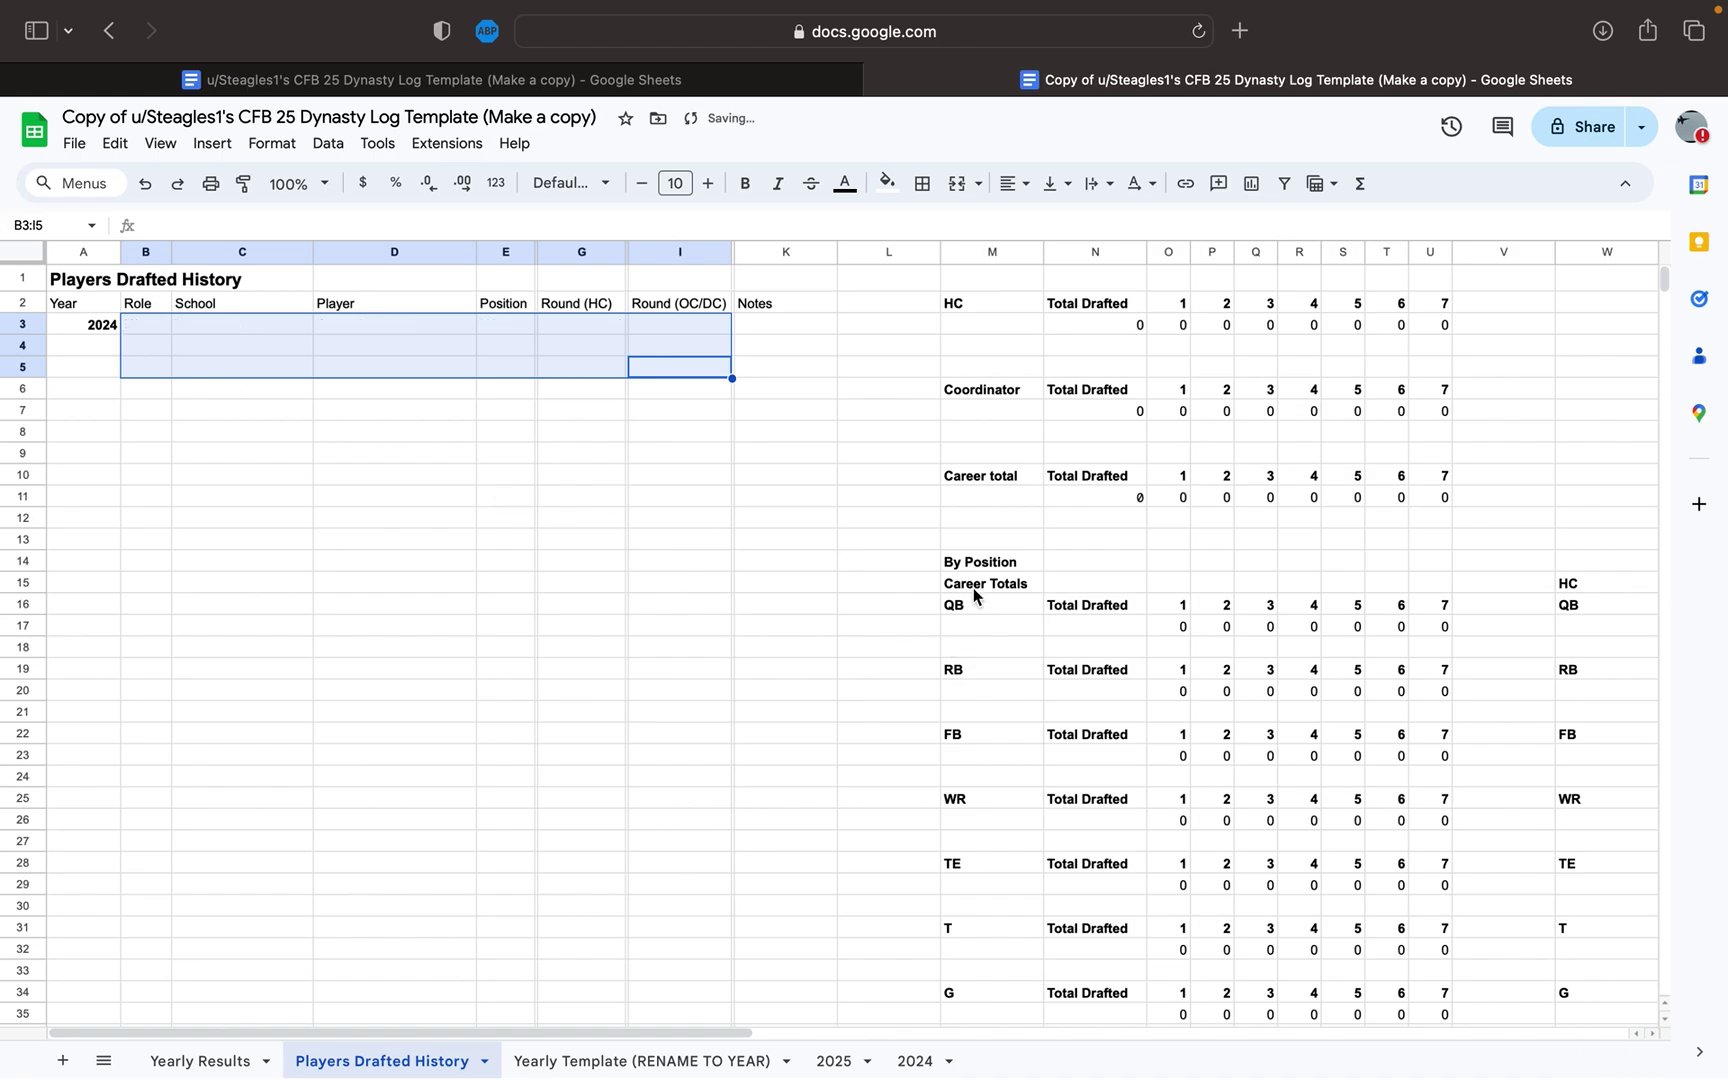
scroll(975, 595, "down", 5)
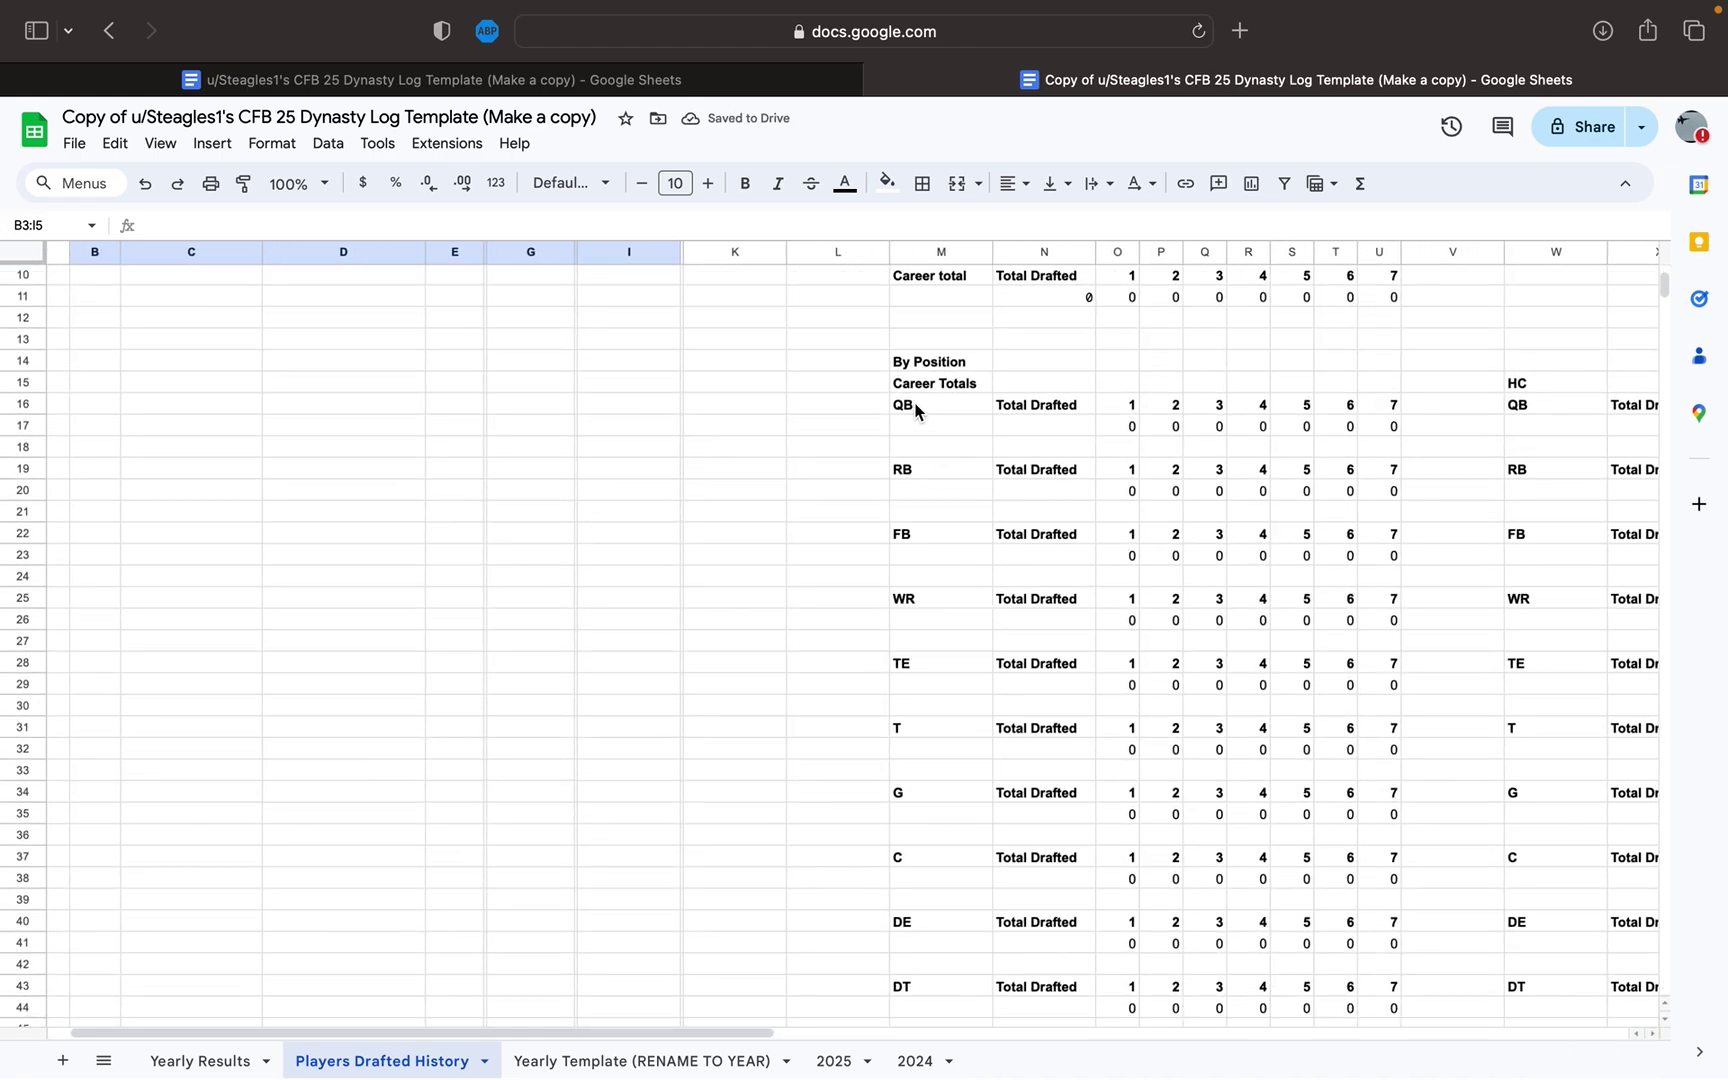
left_click(916, 408)
scroll(910, 504, "down", 10)
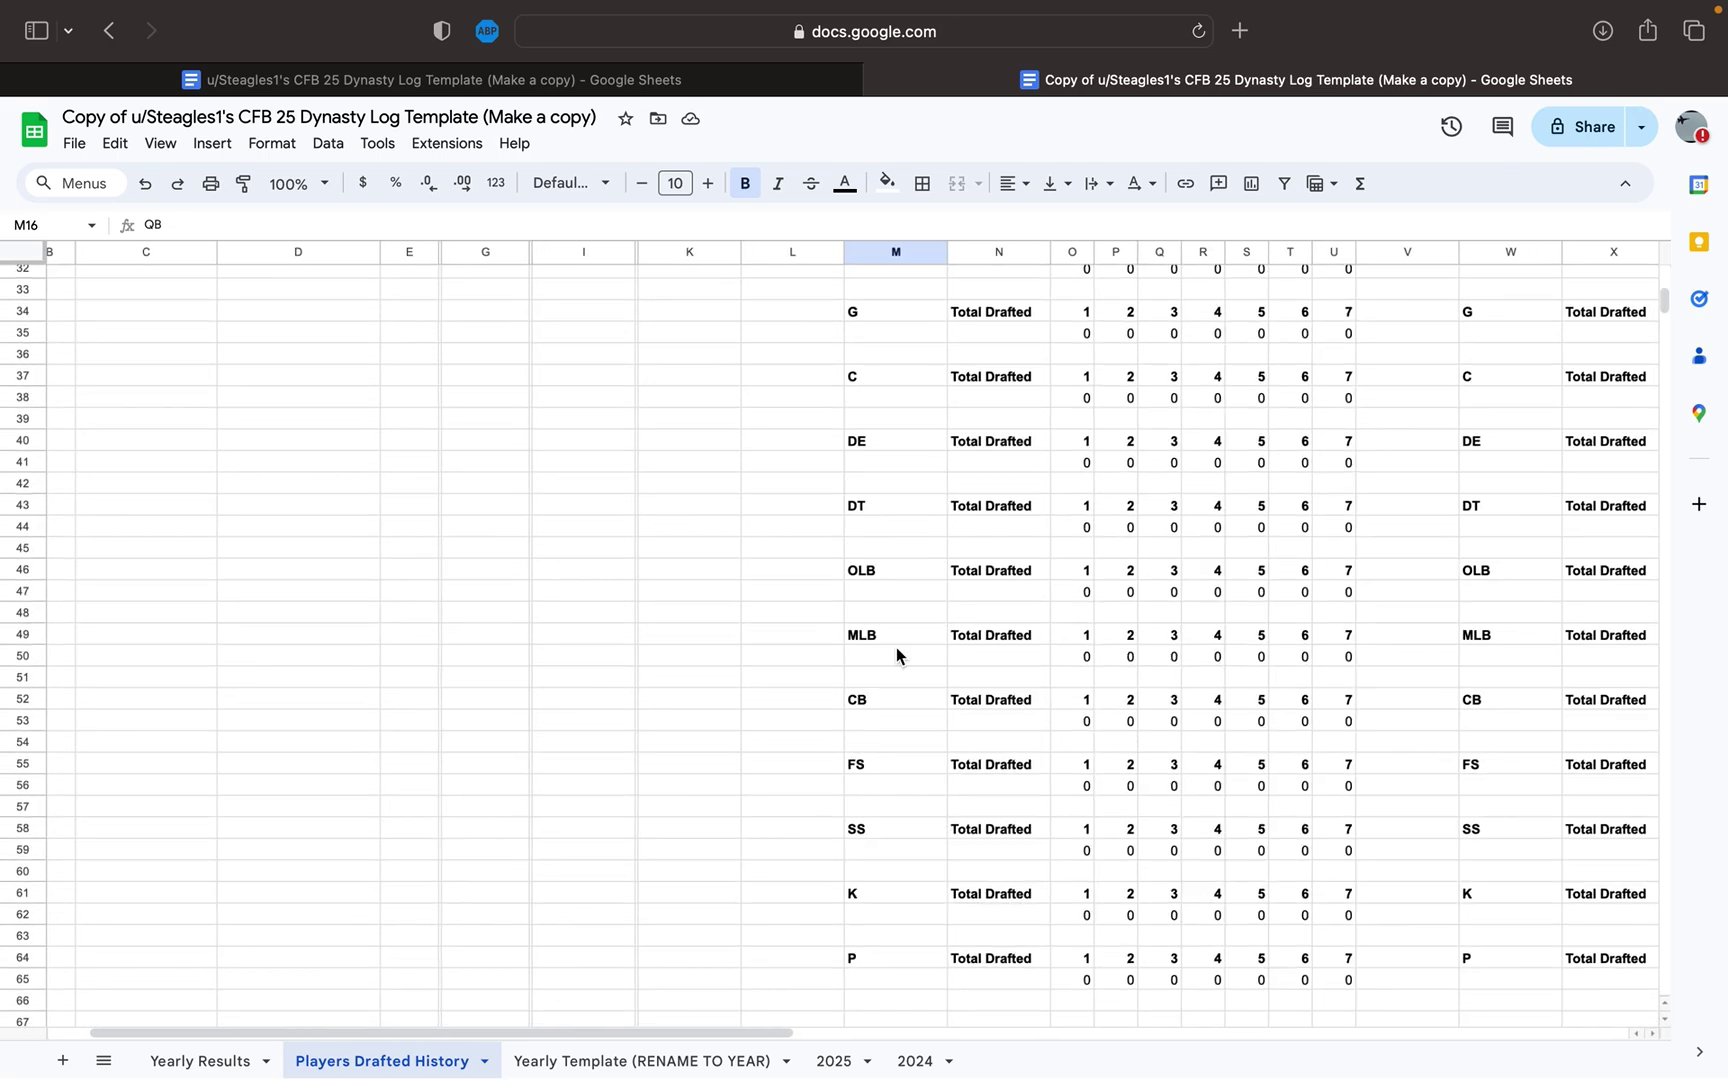
scroll(899, 593, "down", 5)
scroll(899, 593, "up", 4)
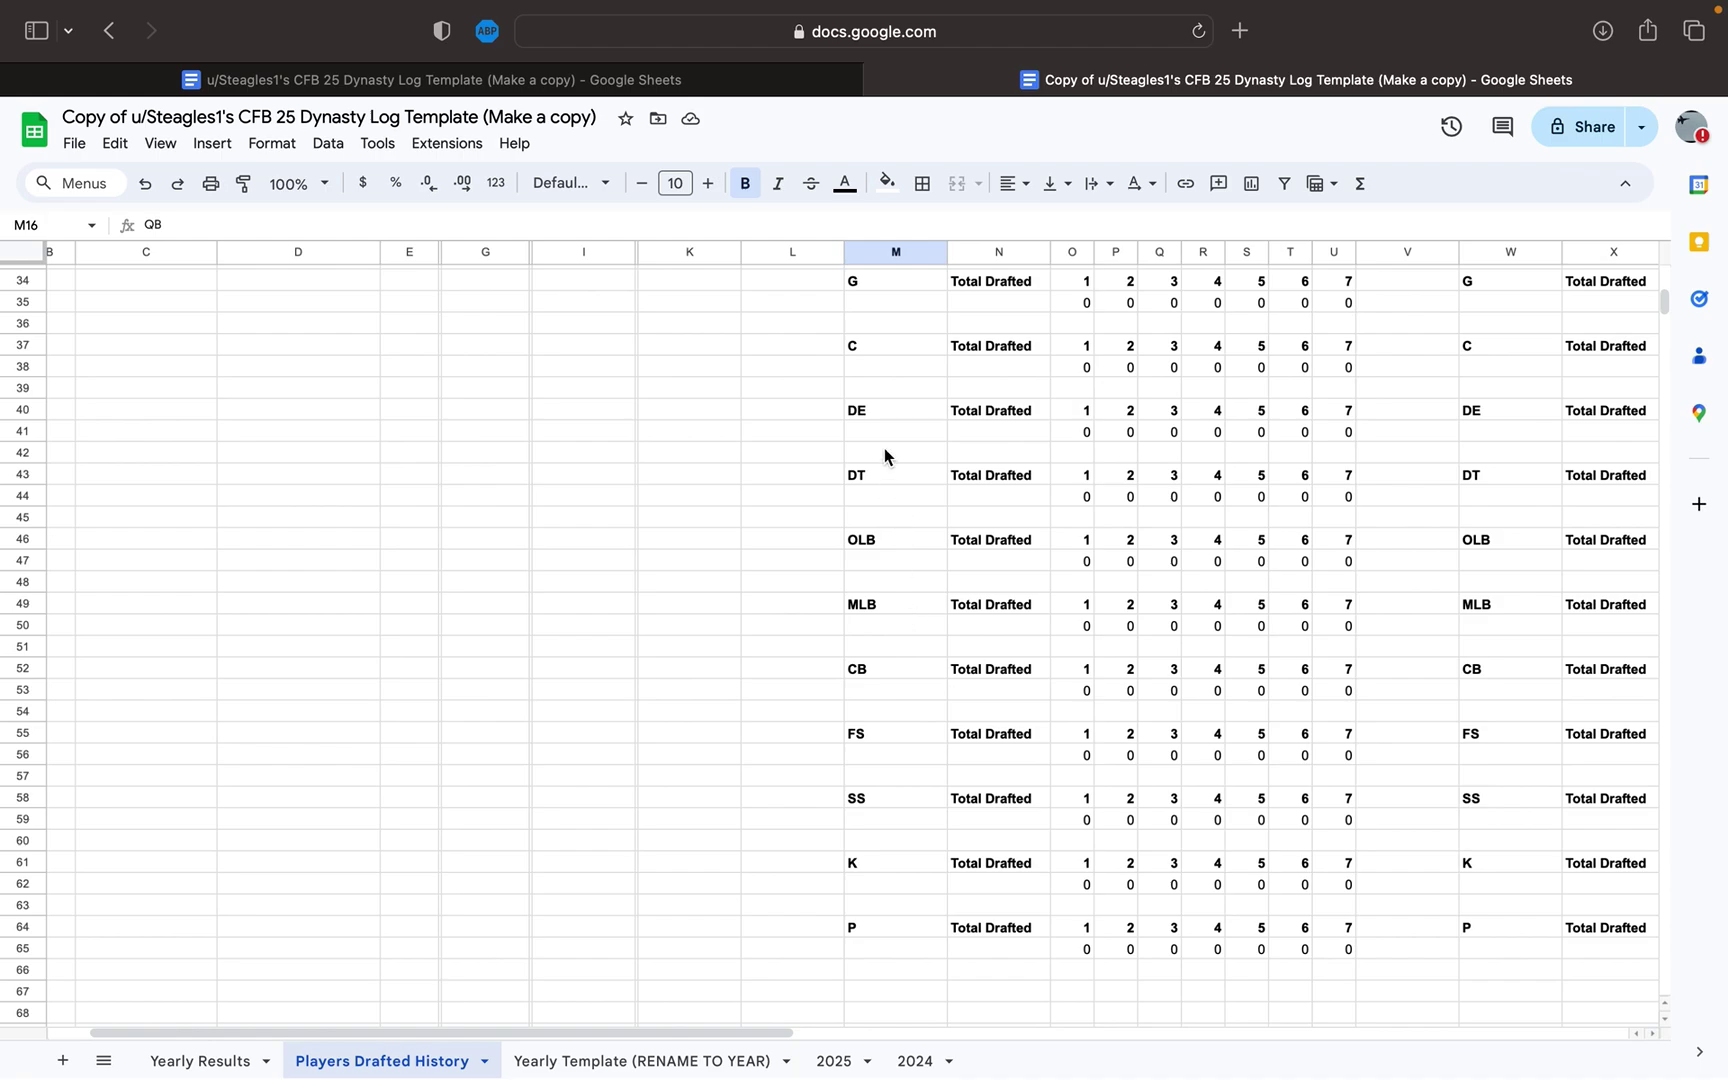
left_click(861, 416)
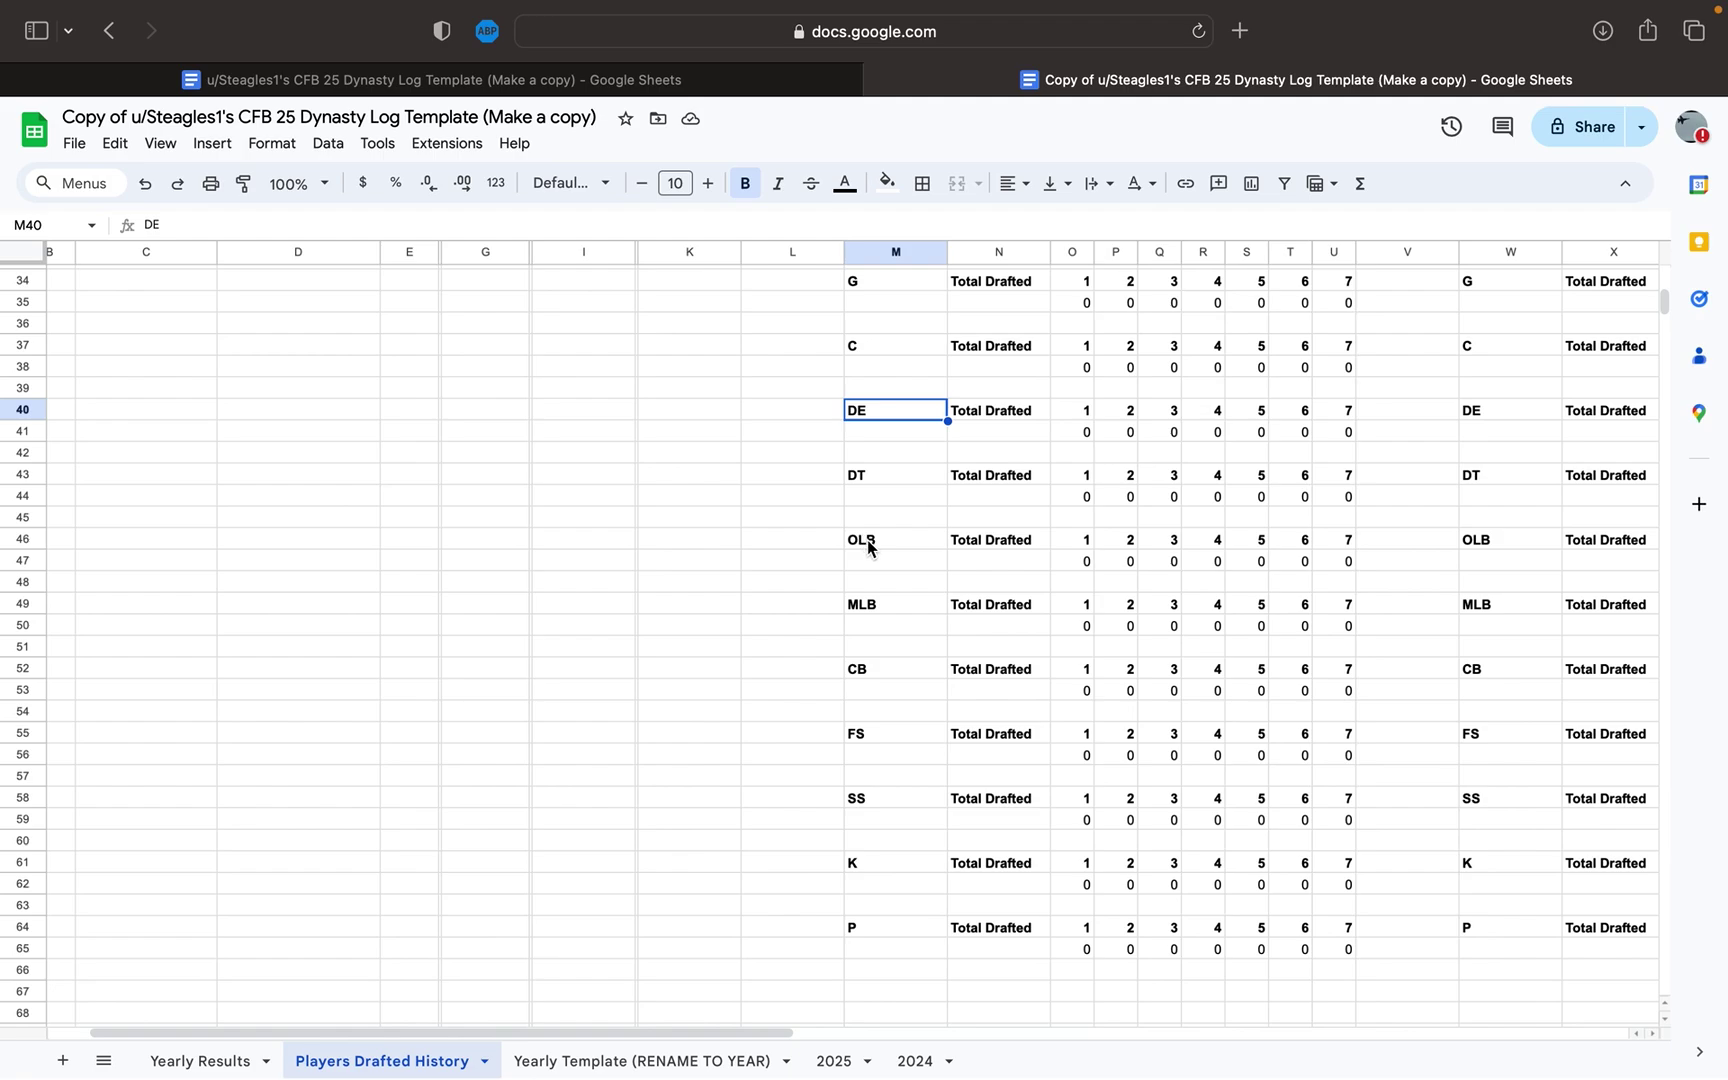
scroll(880, 548, "down", 2)
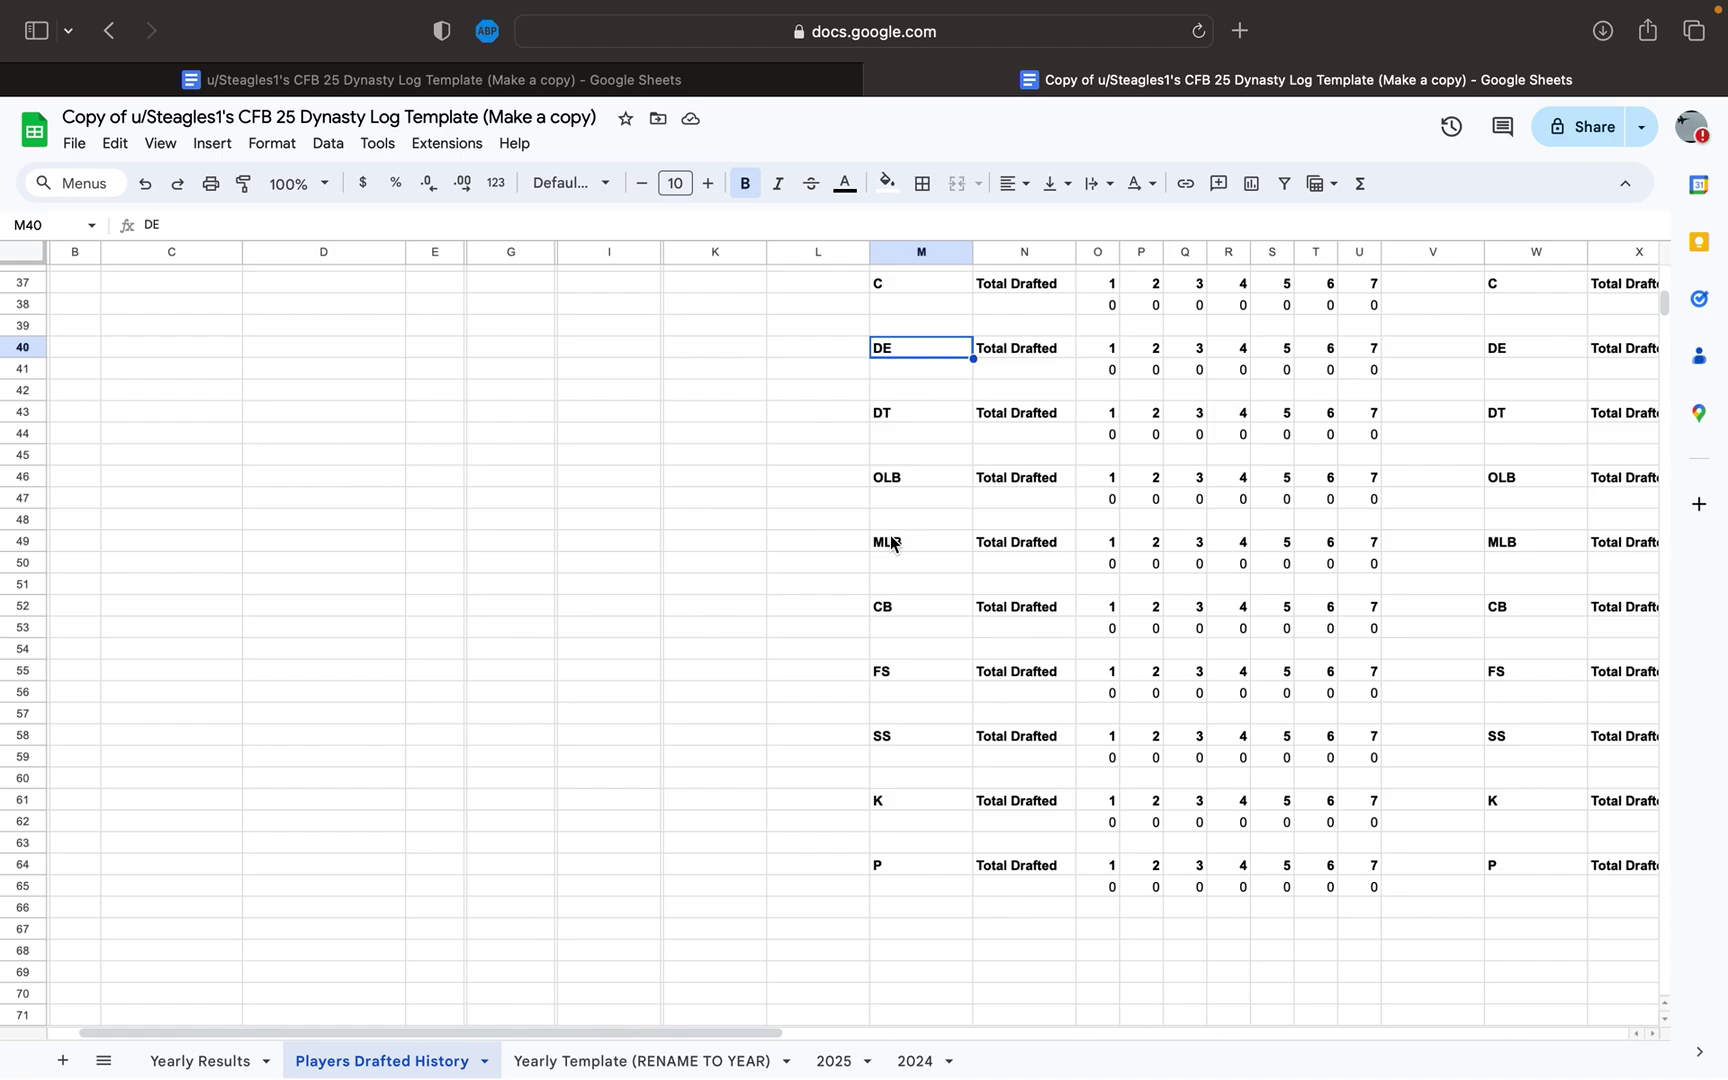
scroll(903, 609, "up", 6)
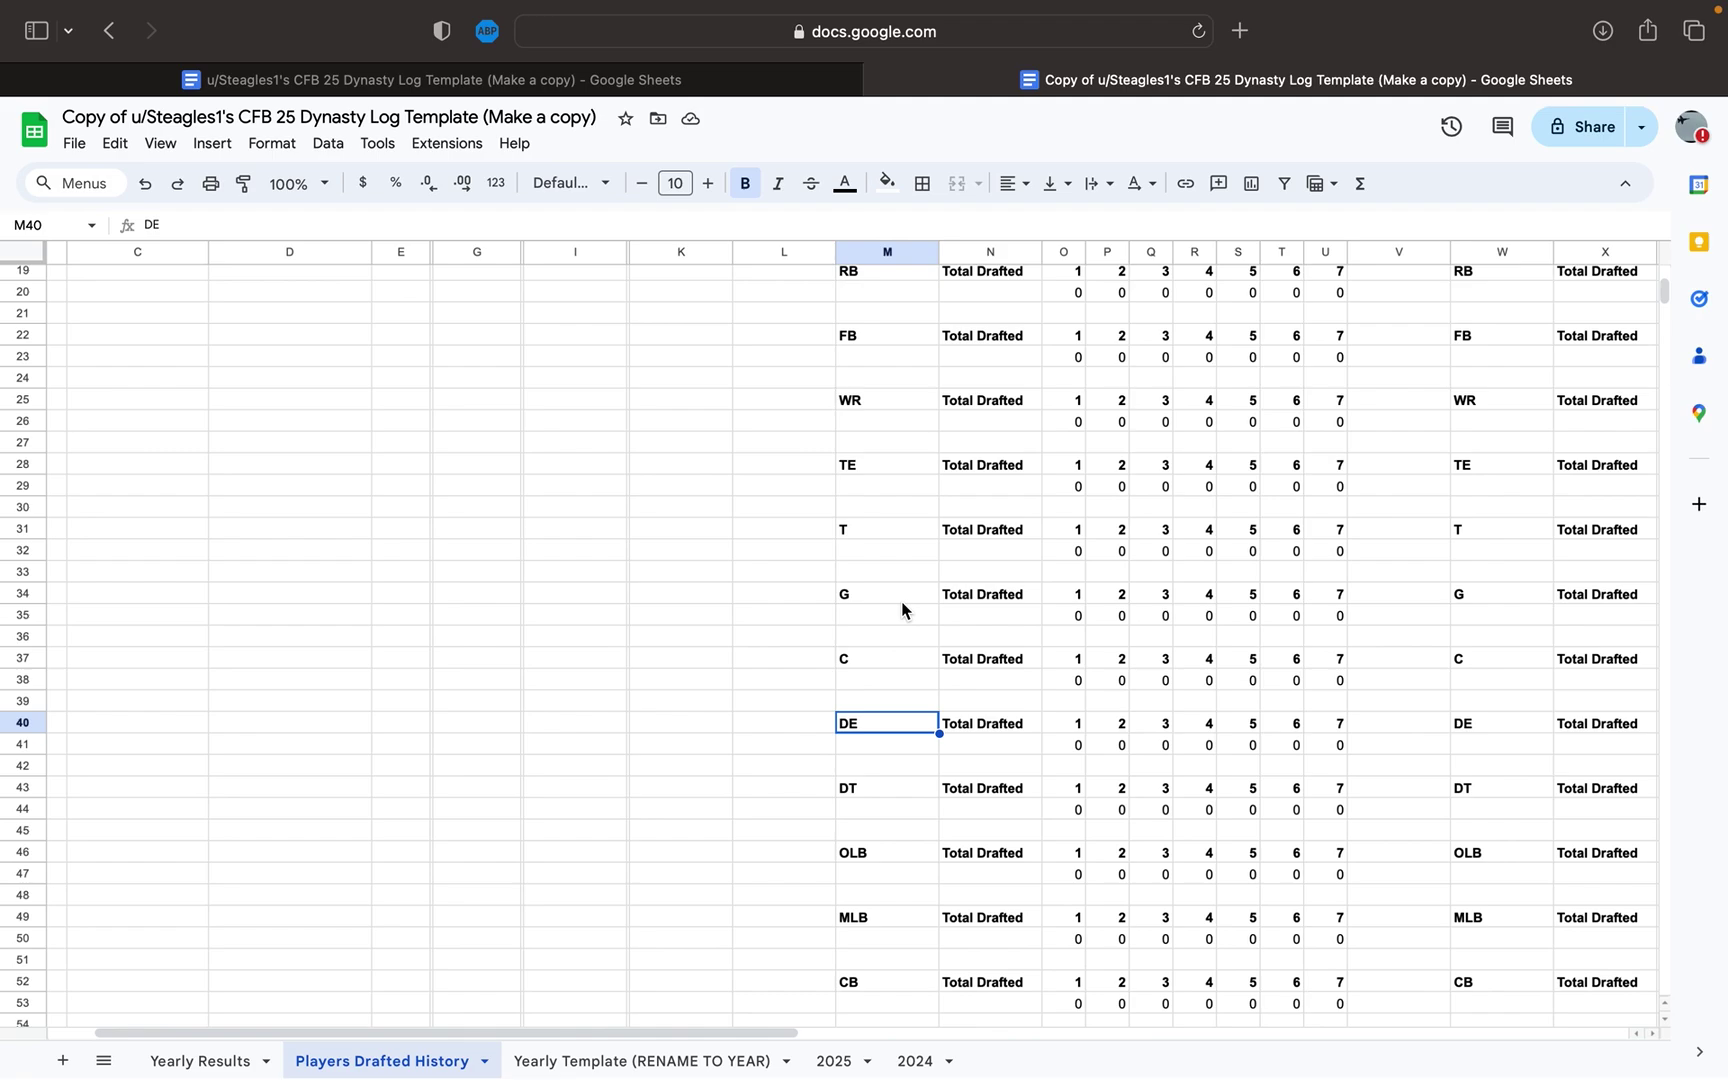
scroll(903, 609, "up", 3)
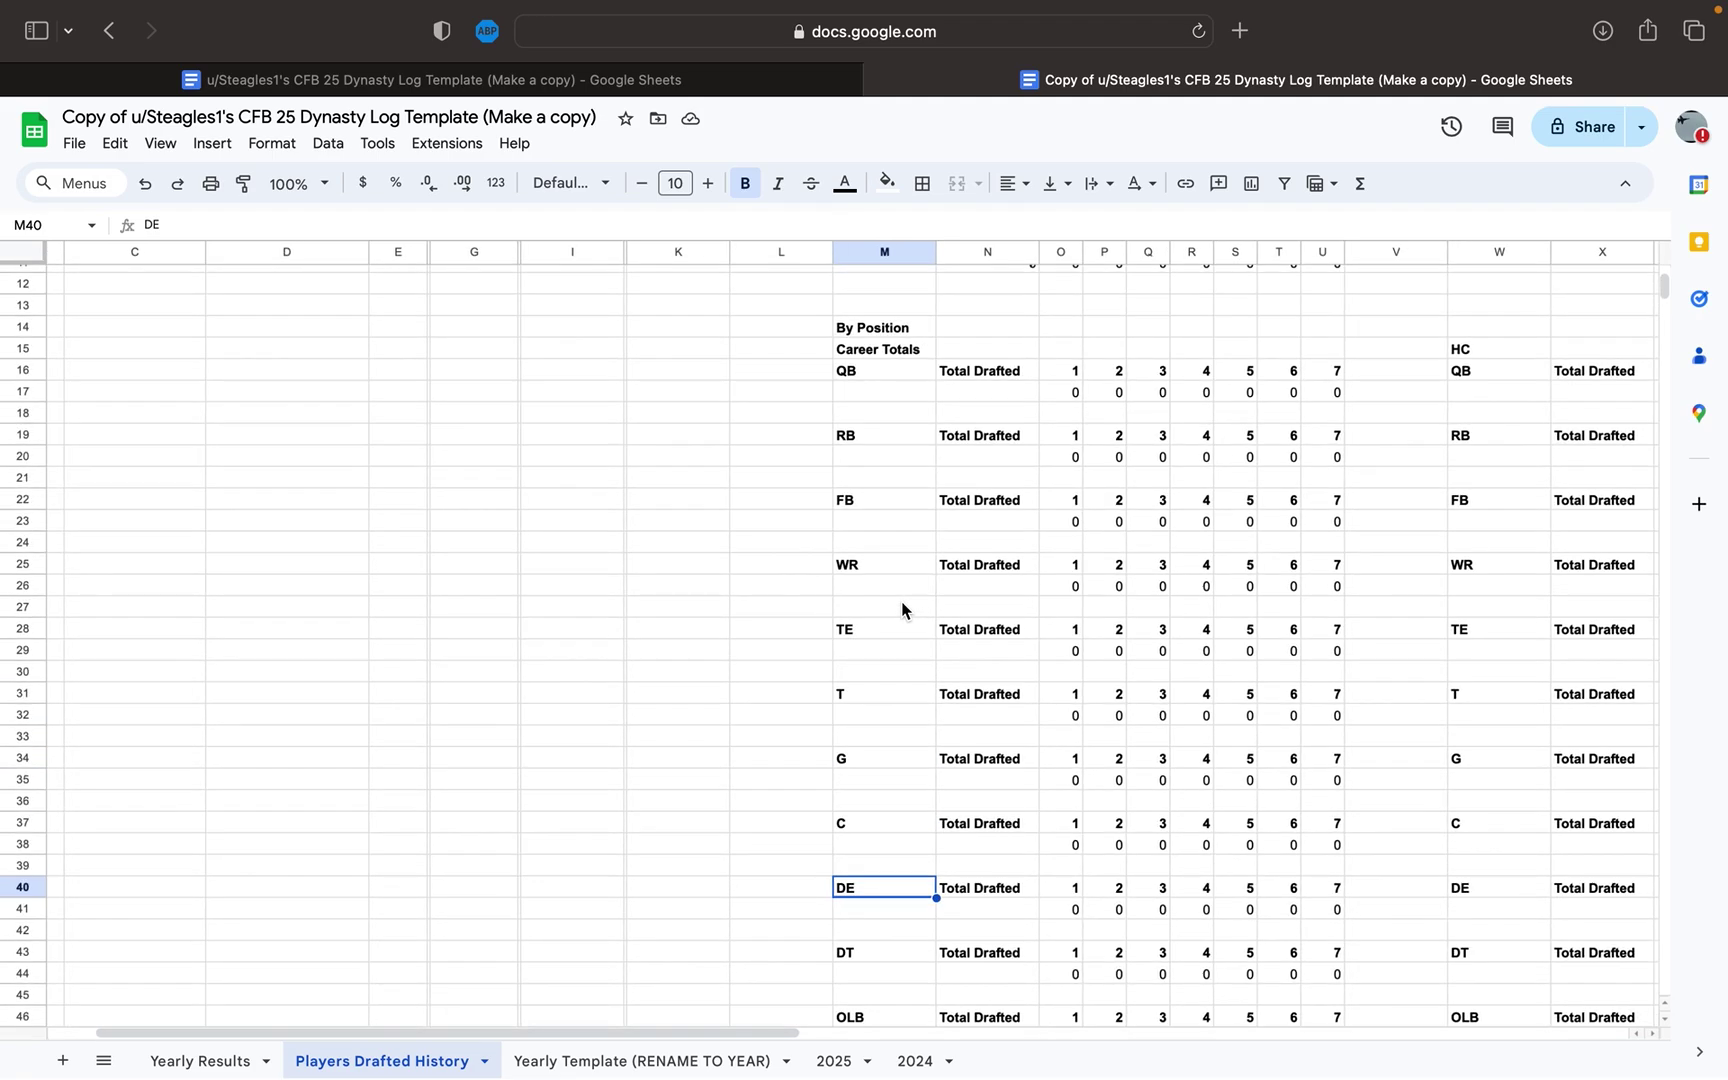
left_click(848, 434)
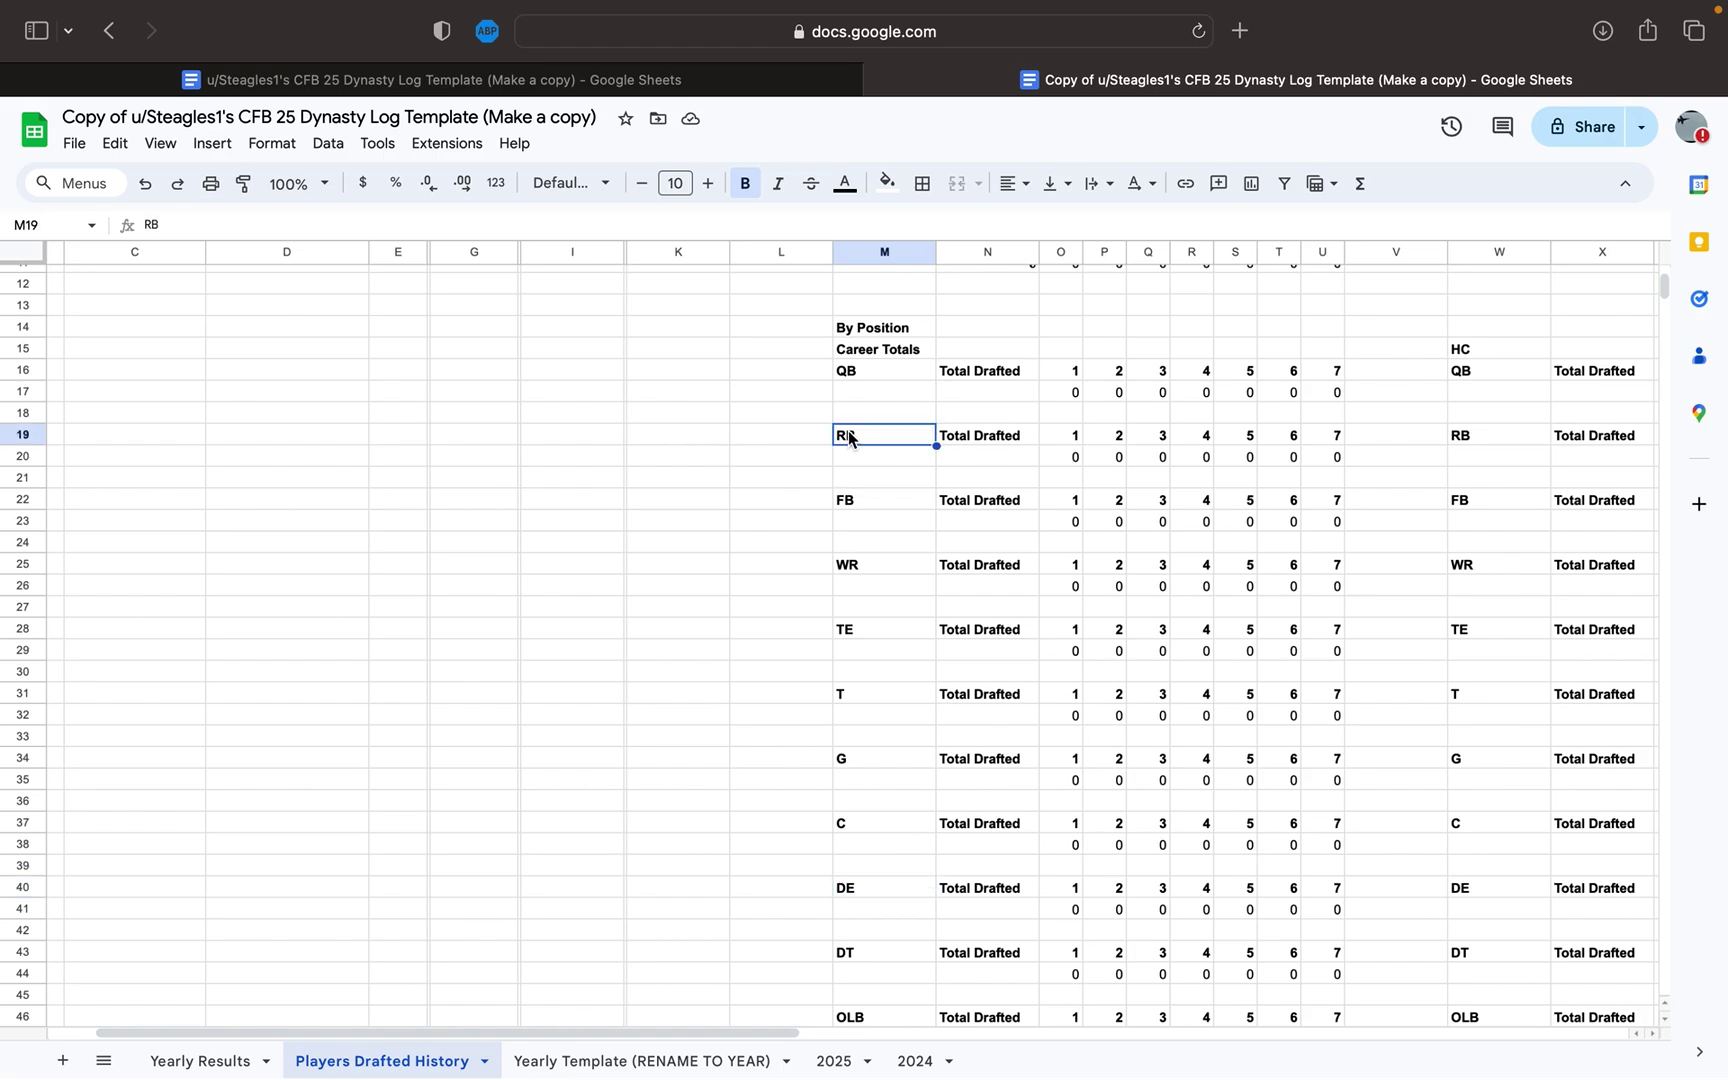